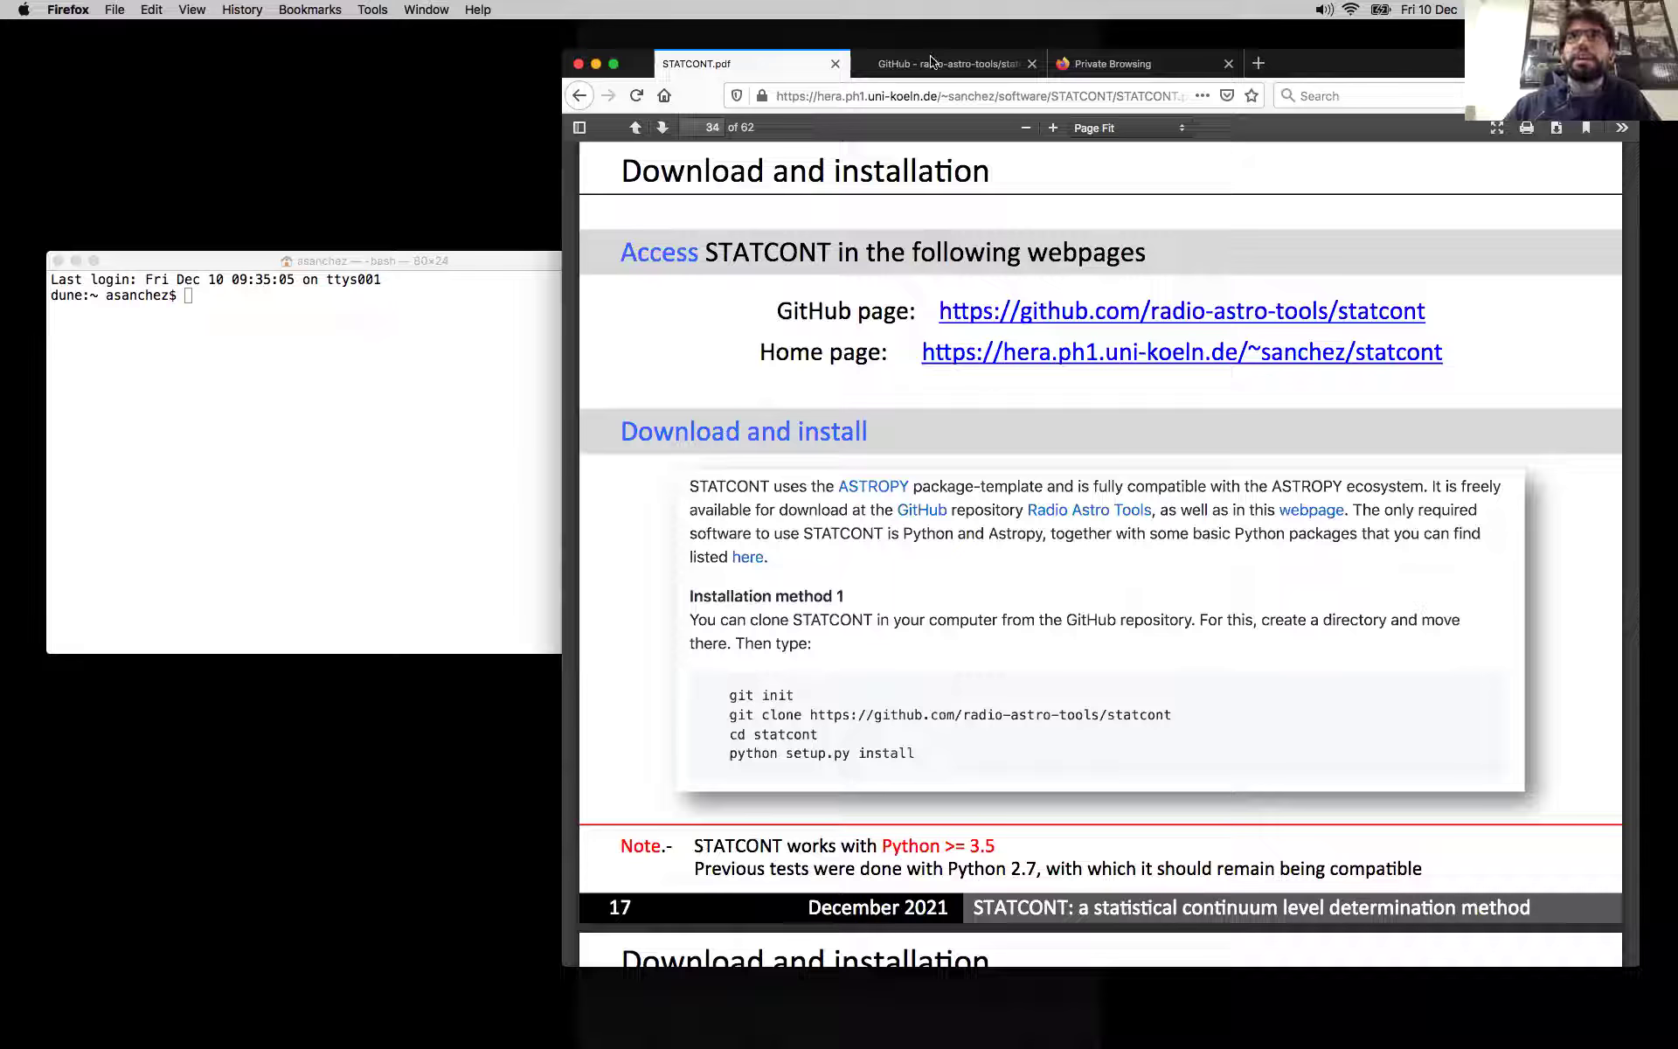
# Step: Review the installation instructions in the README of the radio-astro-tools/statcont GitHub page
pyautogui.click(935, 64)
pyautogui.scroll(20, 854, 574)
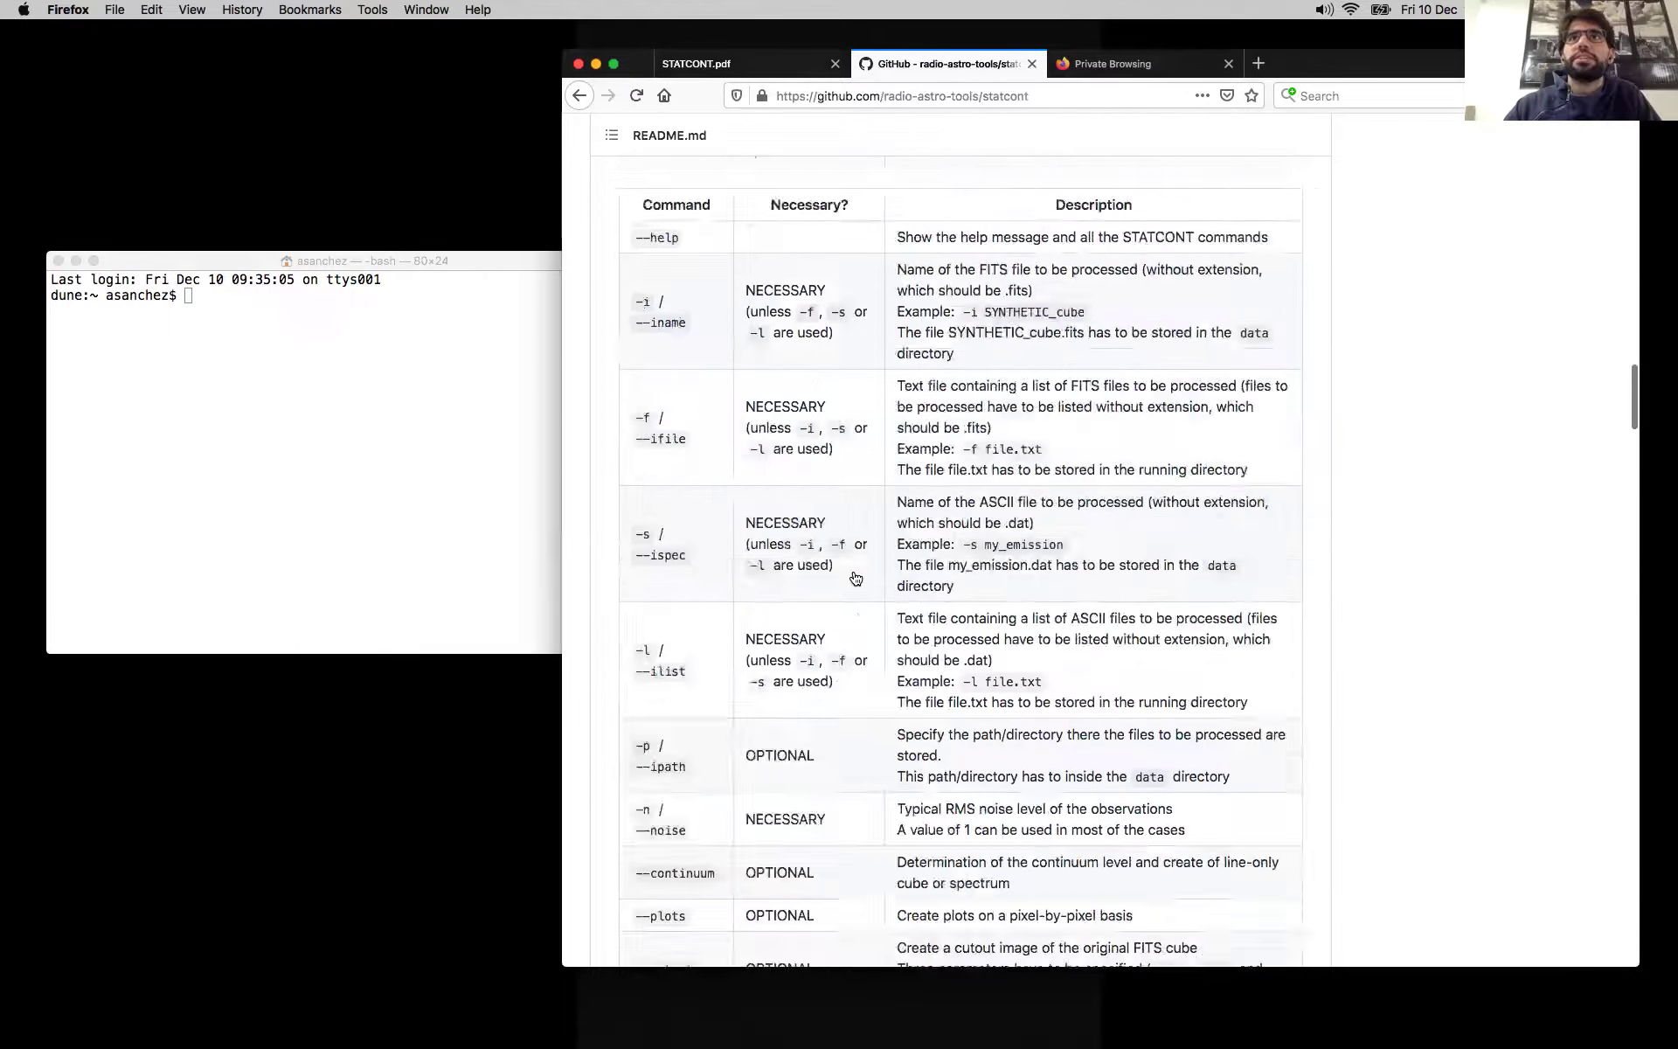
pyautogui.scroll(-15, 854, 577)
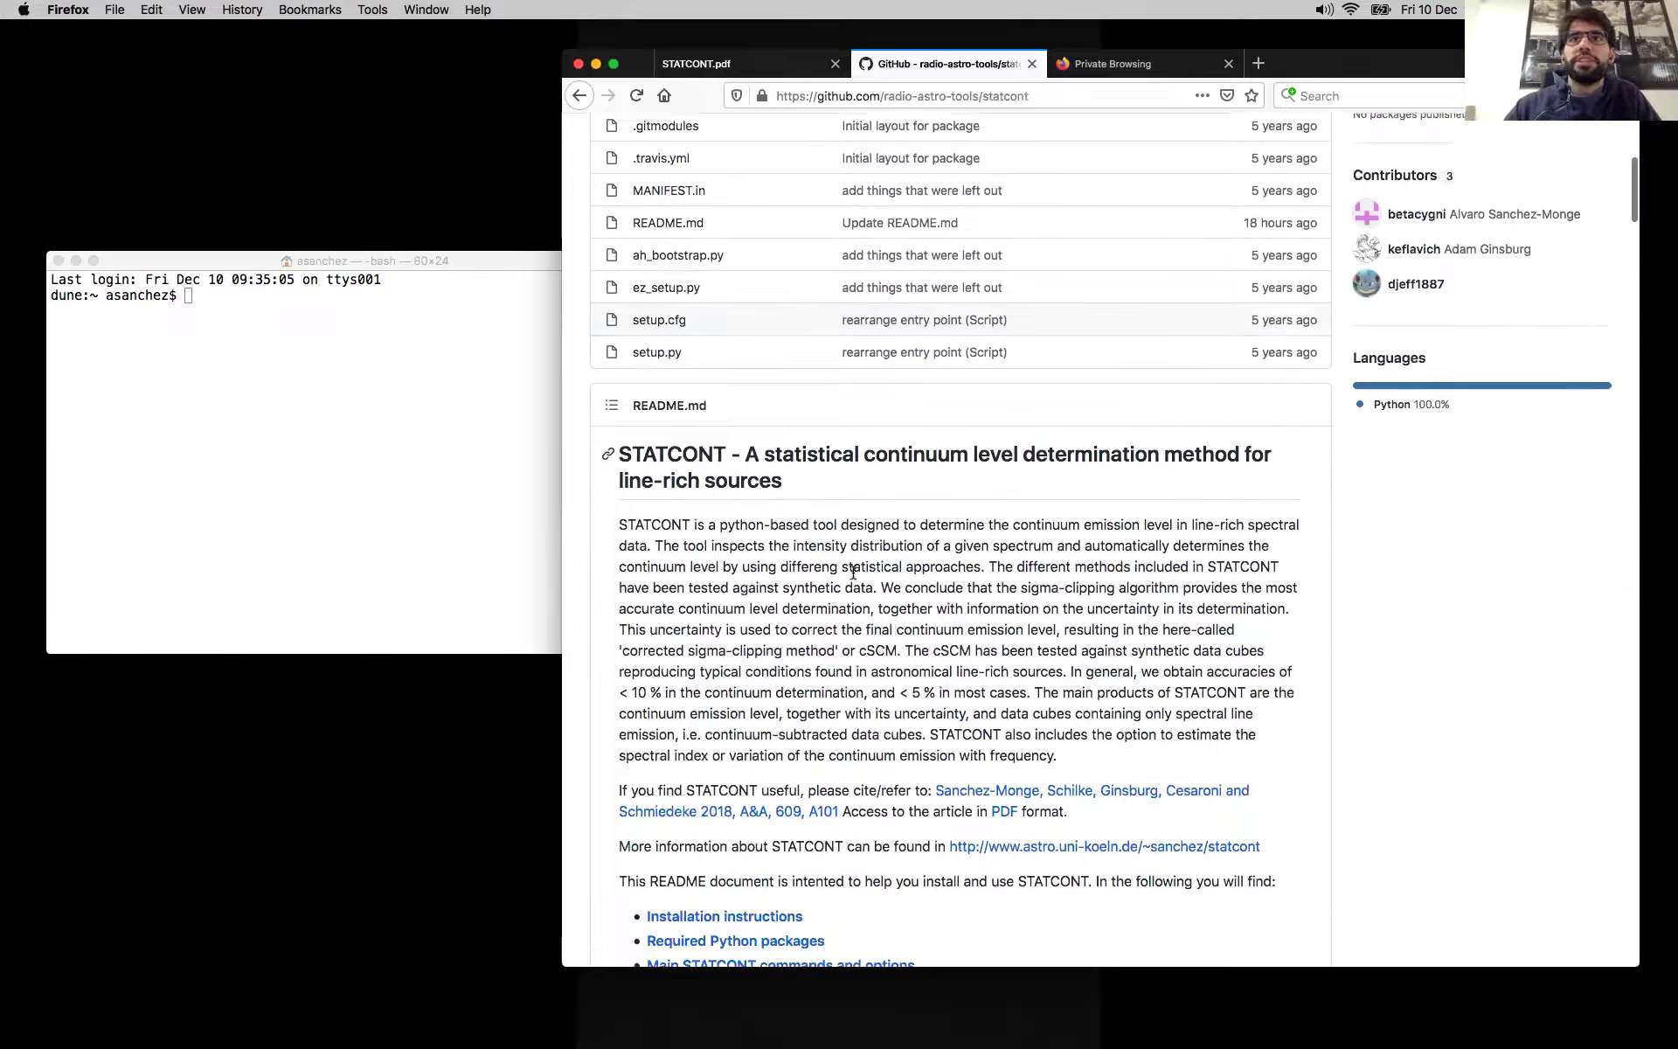
pyautogui.scroll(-5, 874, 722)
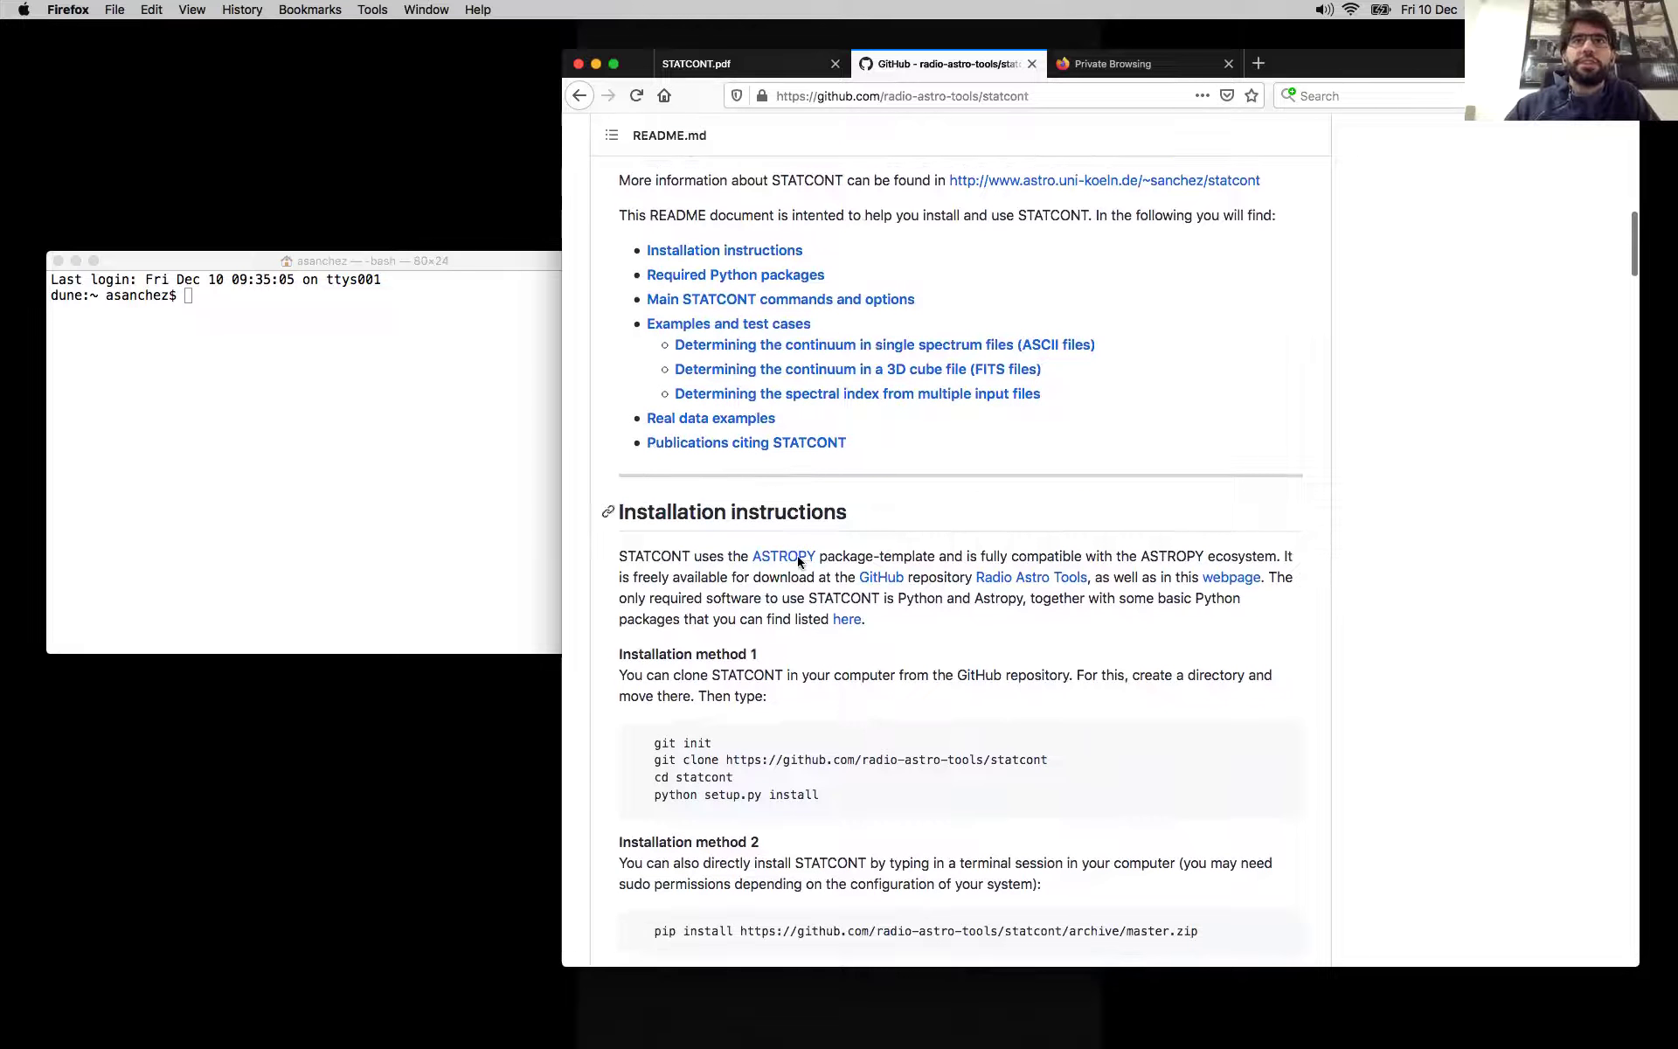
pyautogui.click(739, 64)
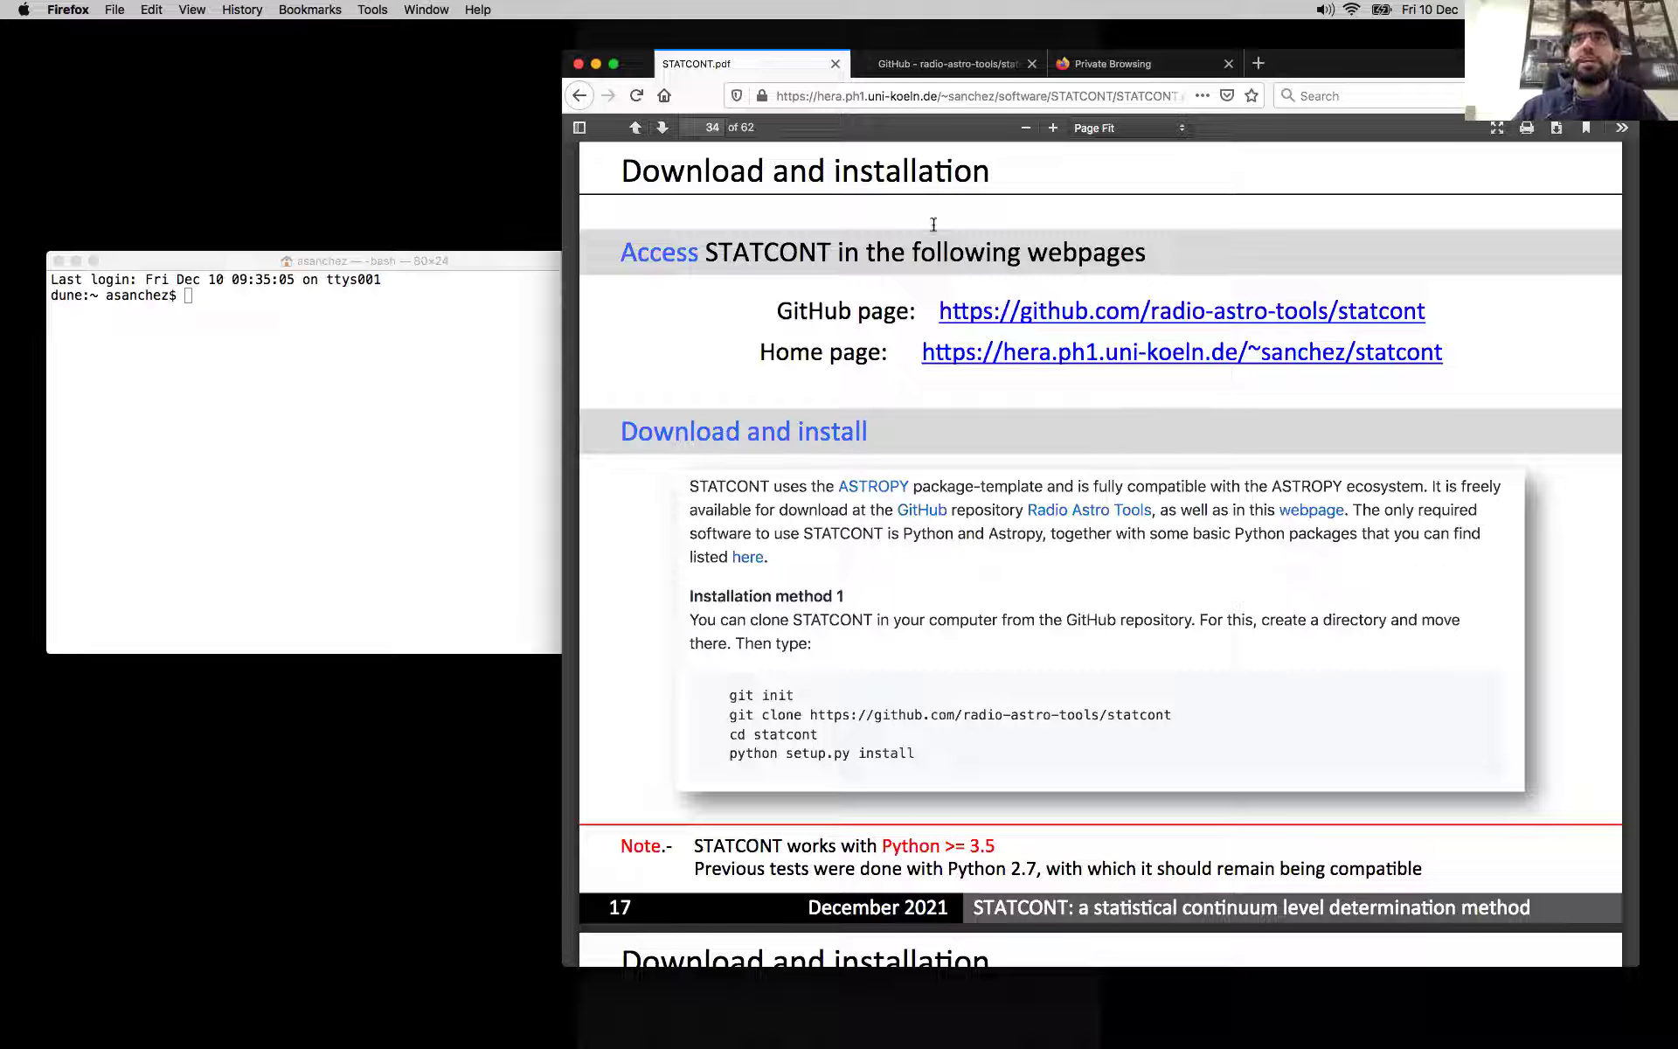
pyautogui.click(954, 64)
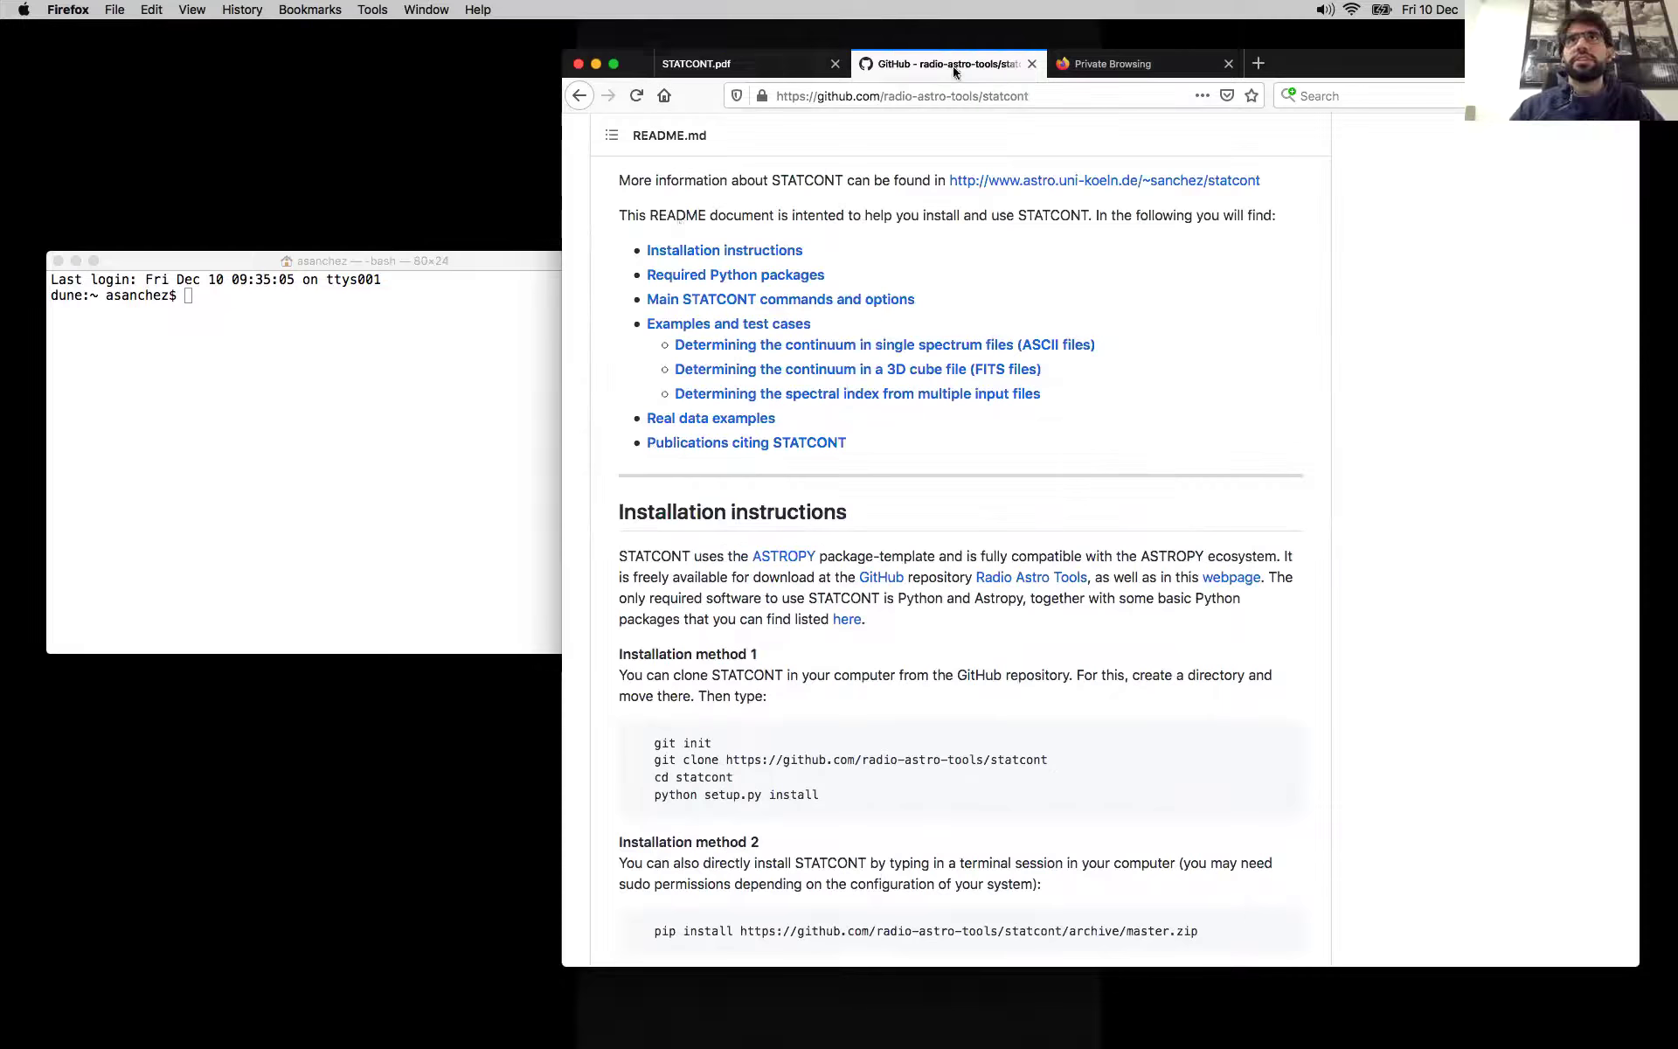
# Step: Switch to the terminal and create a directory named 00_I-TRAIN in the home folder
pyautogui.click(403, 458)
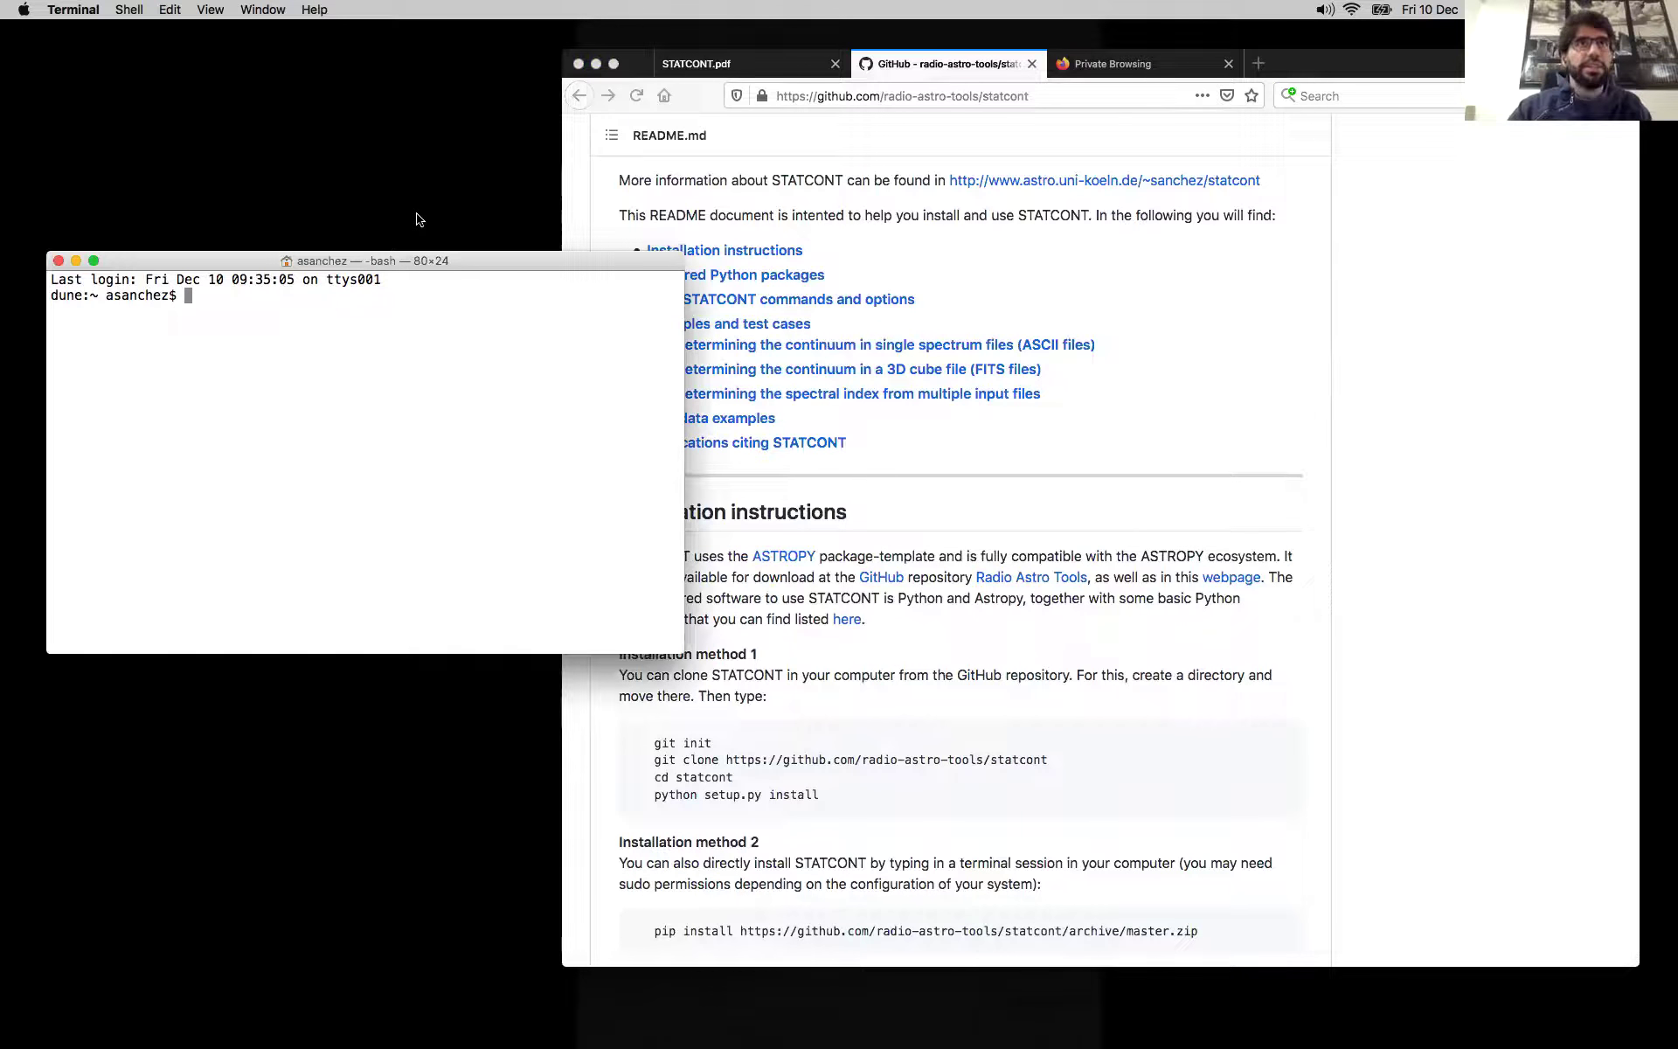
pyautogui.moveTo(428, 264)
pyautogui.mouseDown()
pyautogui.moveTo(424, 311)
pyautogui.moveTo(424, 295)
pyautogui.mouseUp()
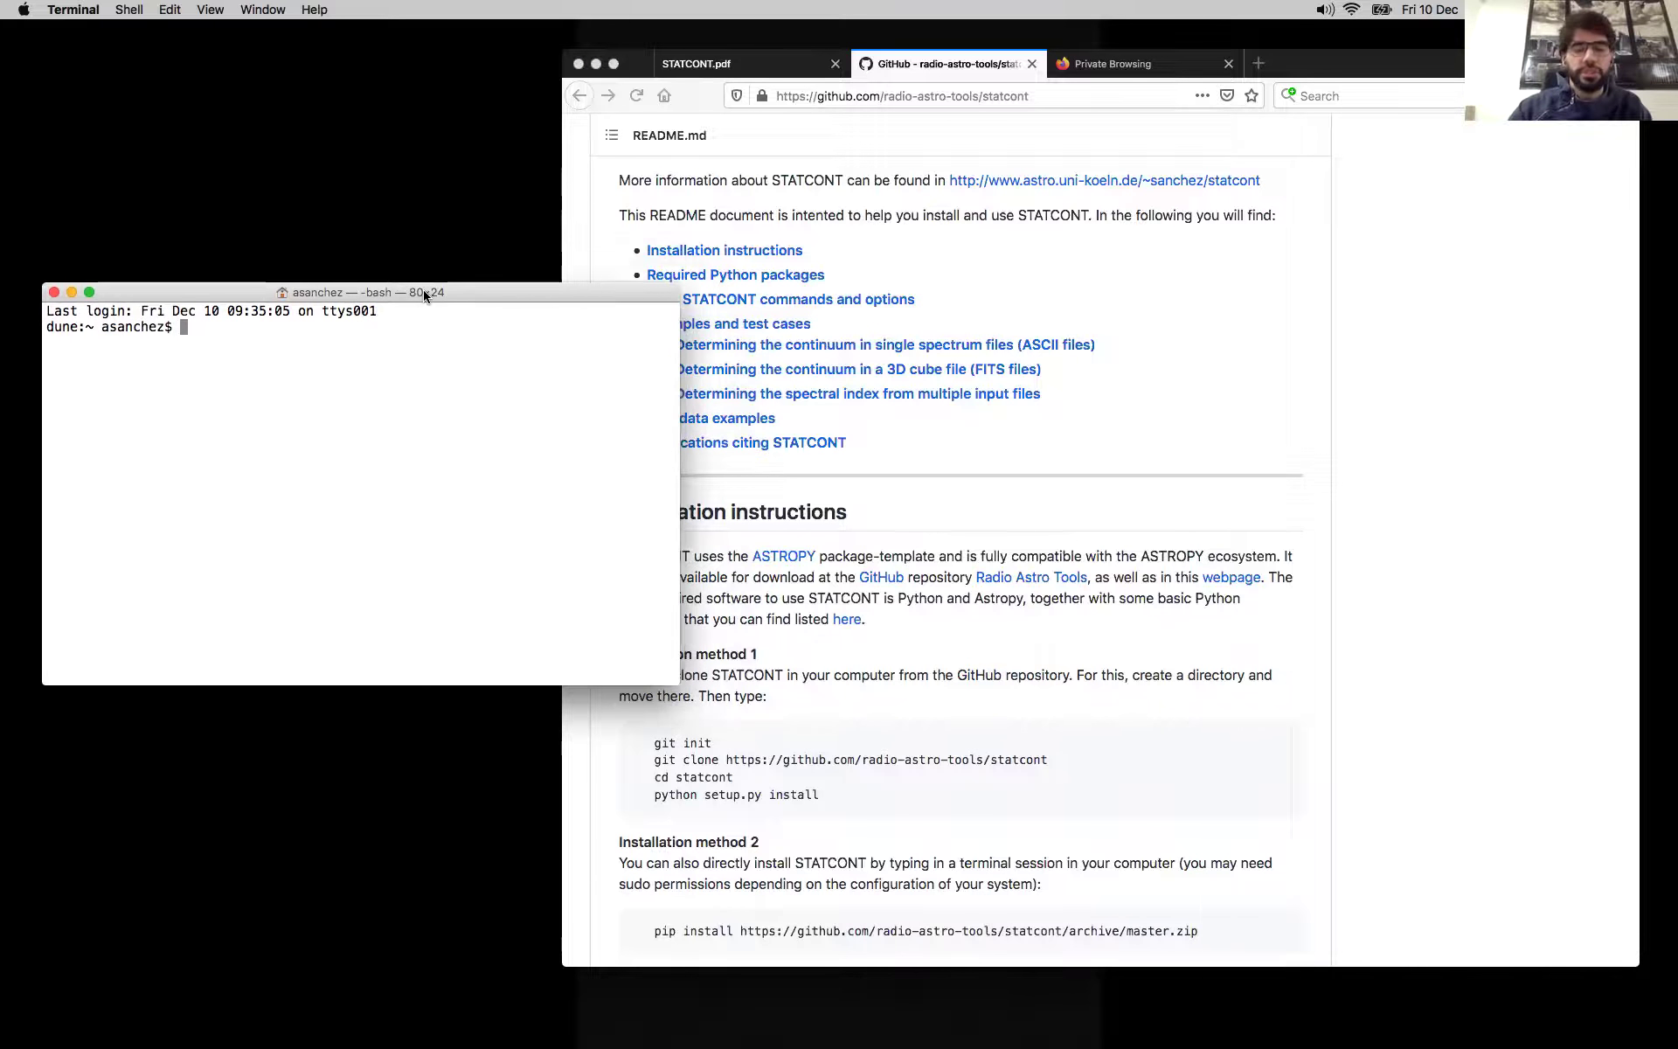
pyautogui.write('mkdir')
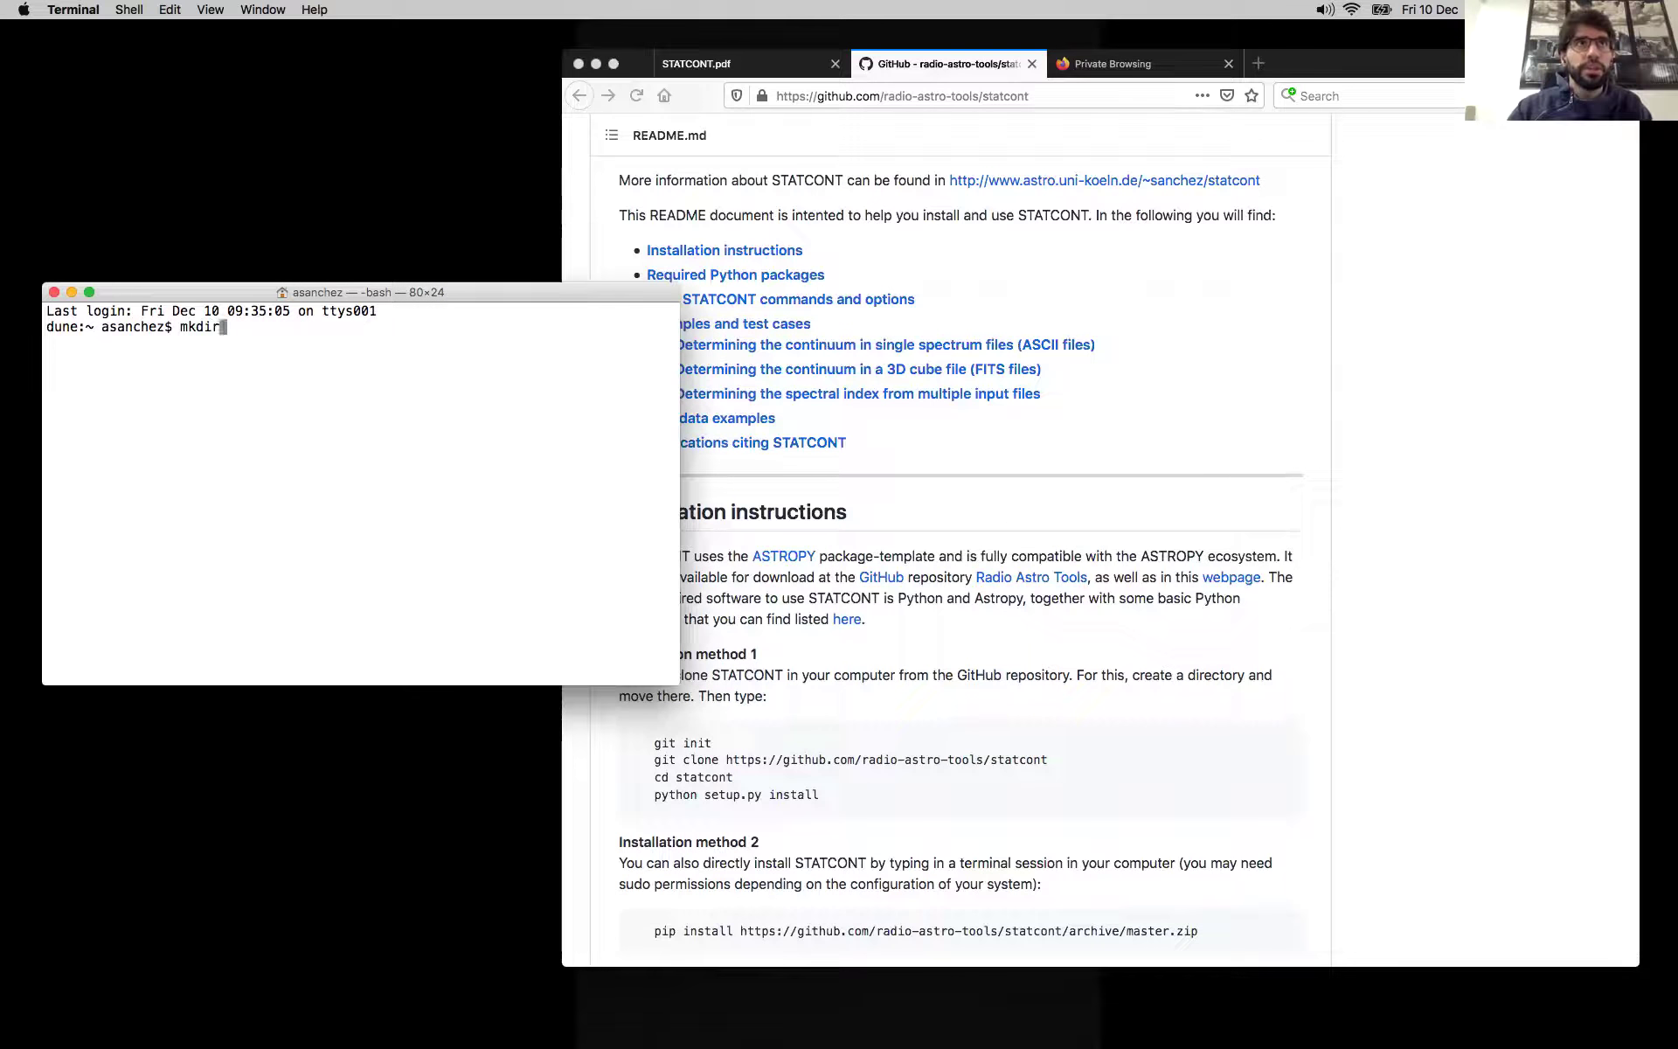
pyautogui.write(' 00-I-TR')
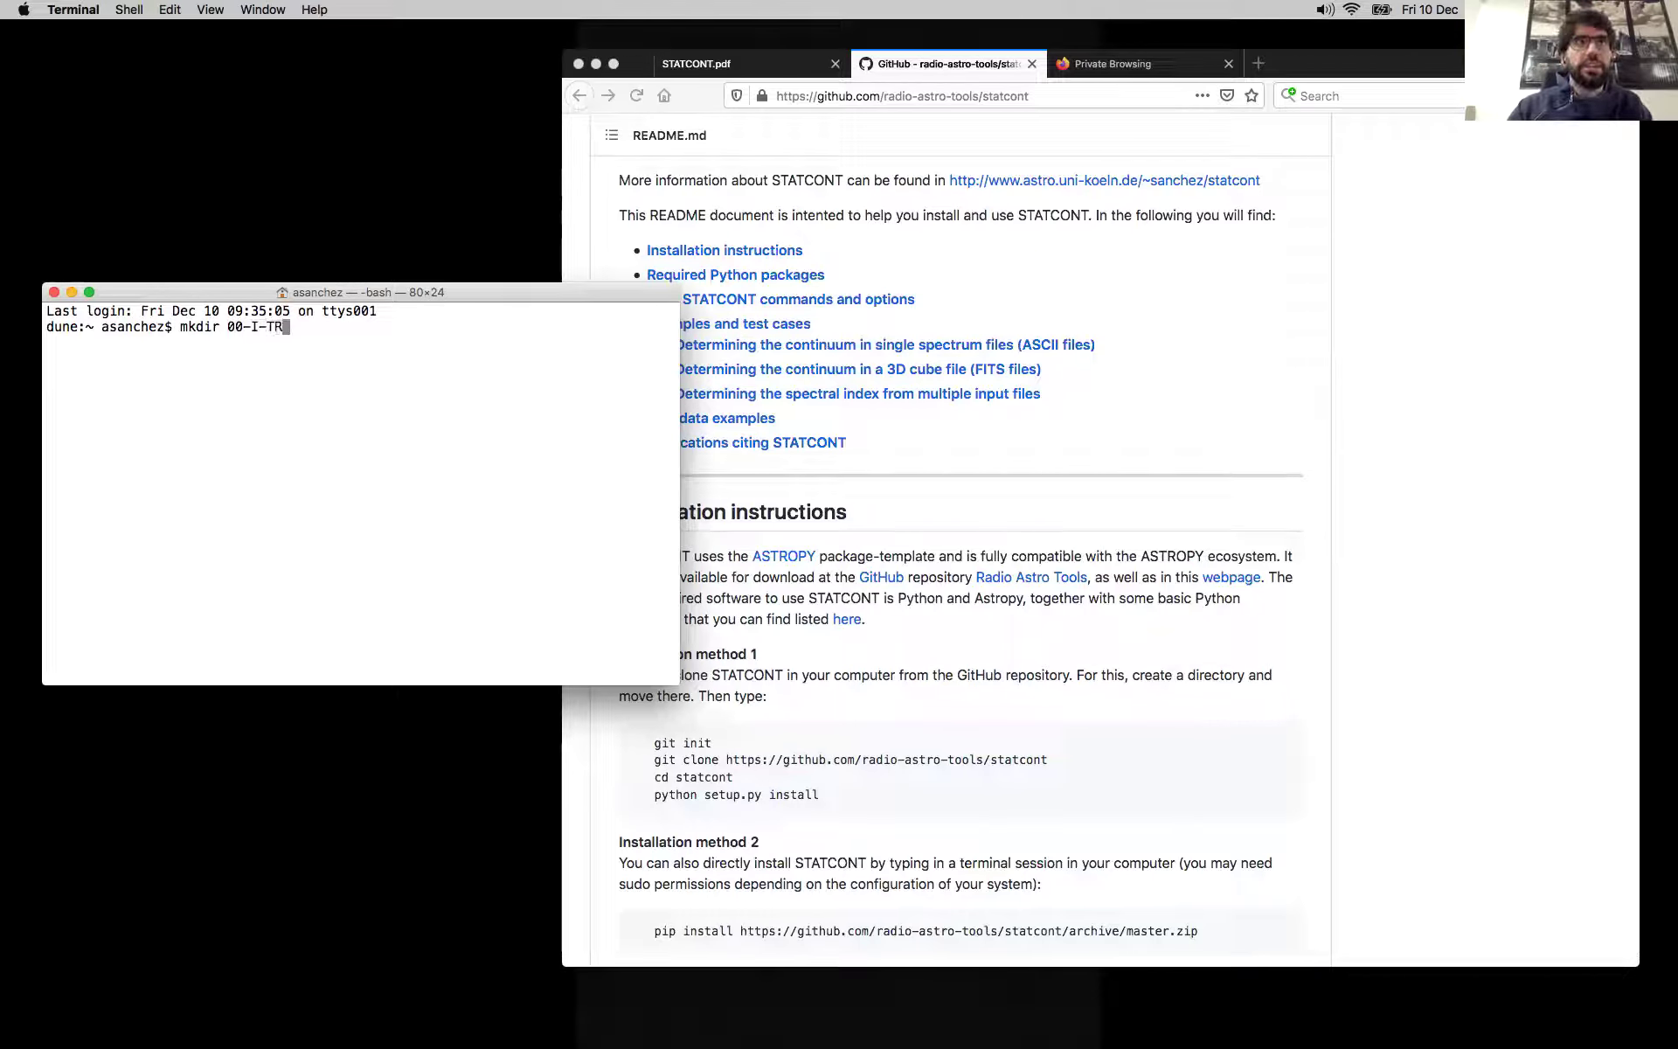
pyautogui.press('BackSpace')
pyautogui.press('BackSpace')
pyautogui.write('_I-TRAIN')
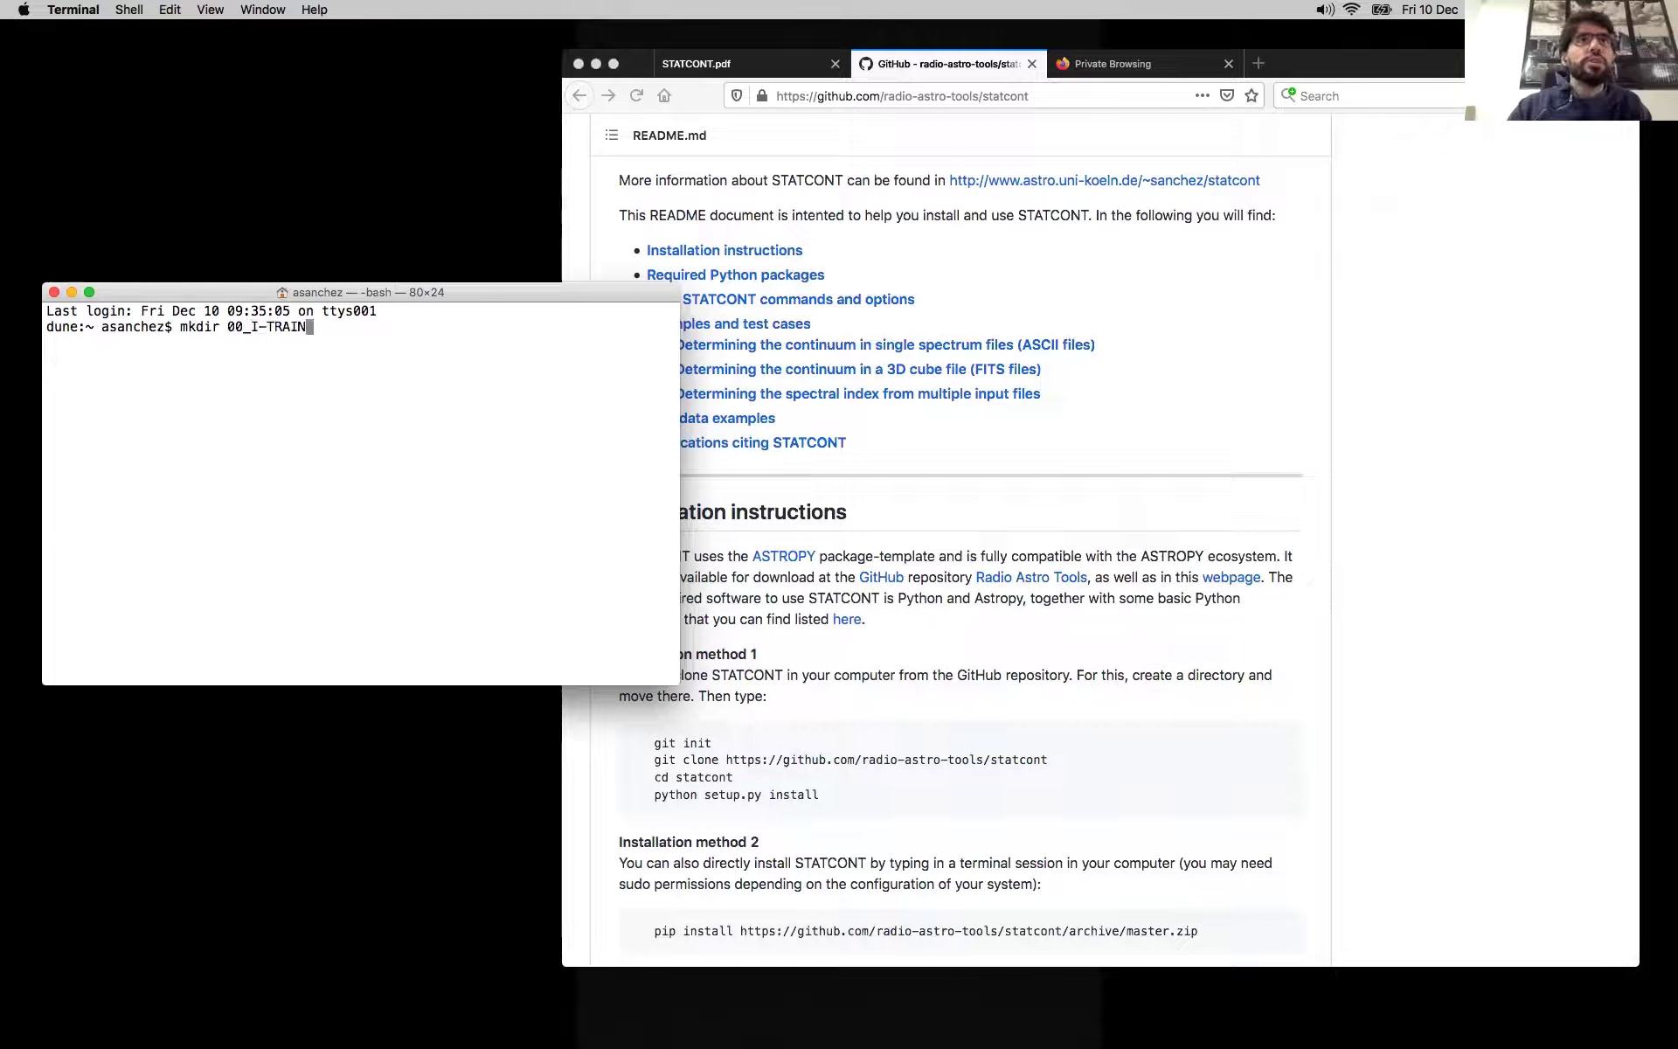
pyautogui.press('Return')
# Step: Change into the 00_I-TRAIN directory and list its contents
pyautogui.write('cd 0')
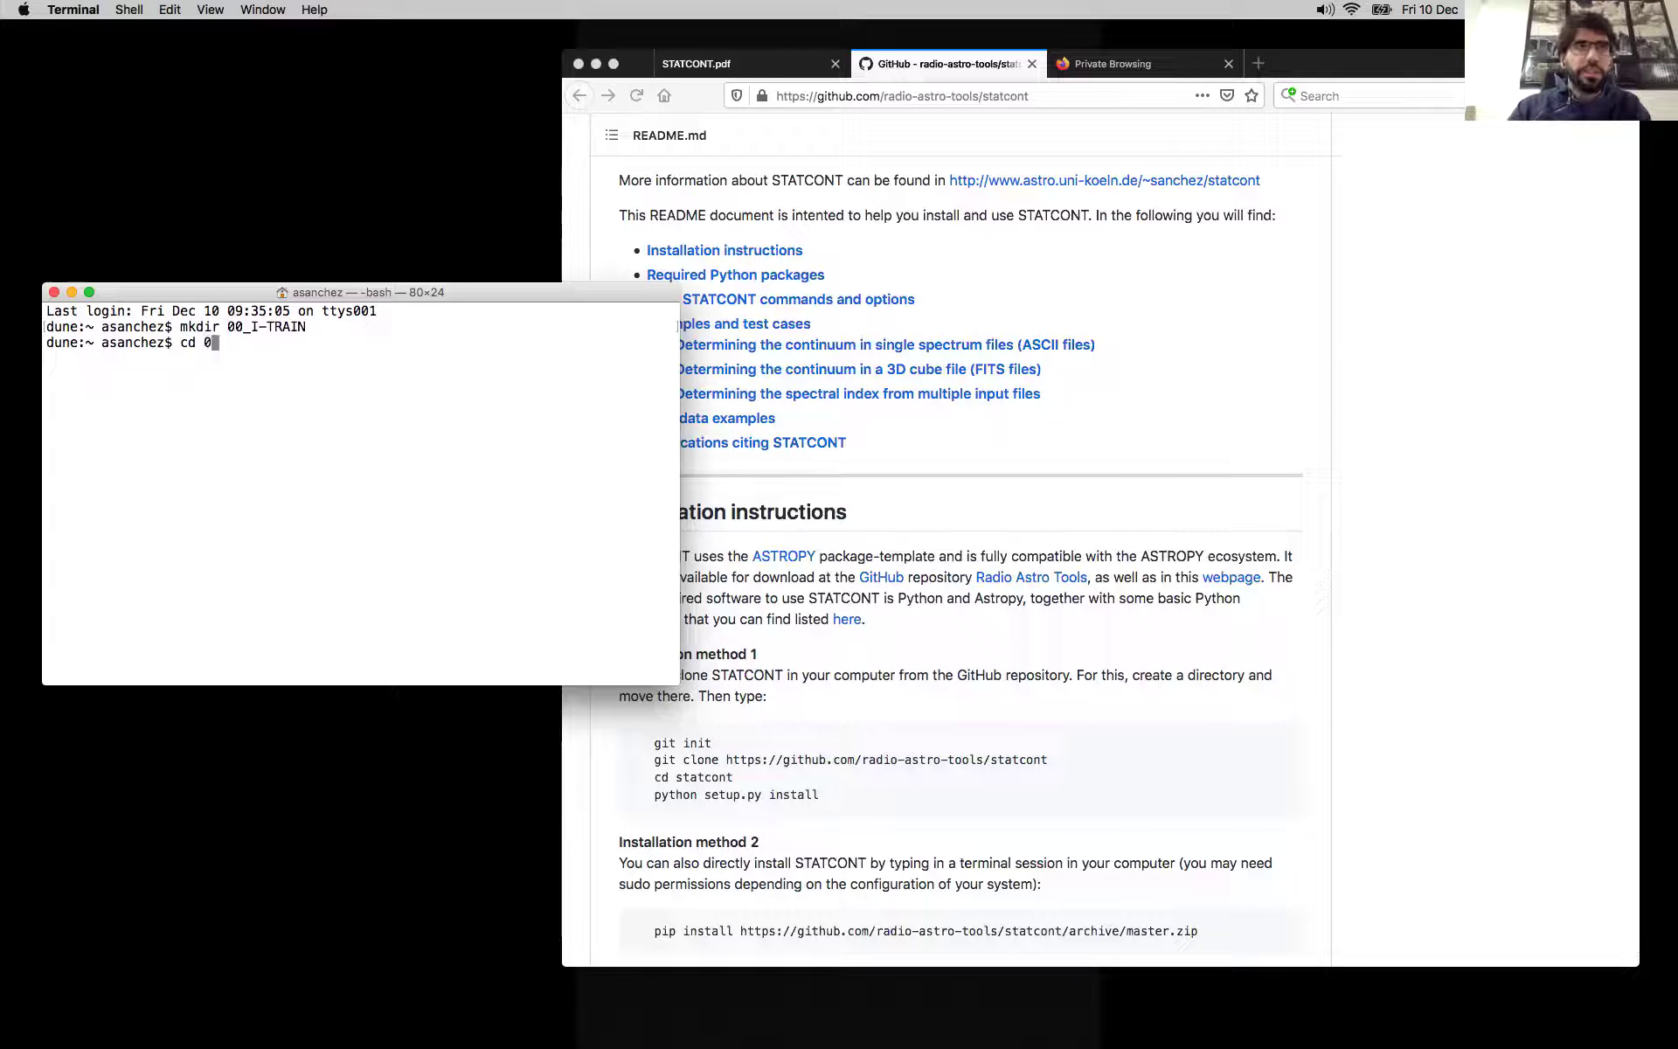
pyautogui.press('Tab')
pyautogui.press('Return')
pyautogui.write('ls')
pyautogui.press('Return')
# Step: Locate the existing statcont executable and delete /usr/local/bin/statcont, checking the command's path again
pyautogui.write('which statcont')
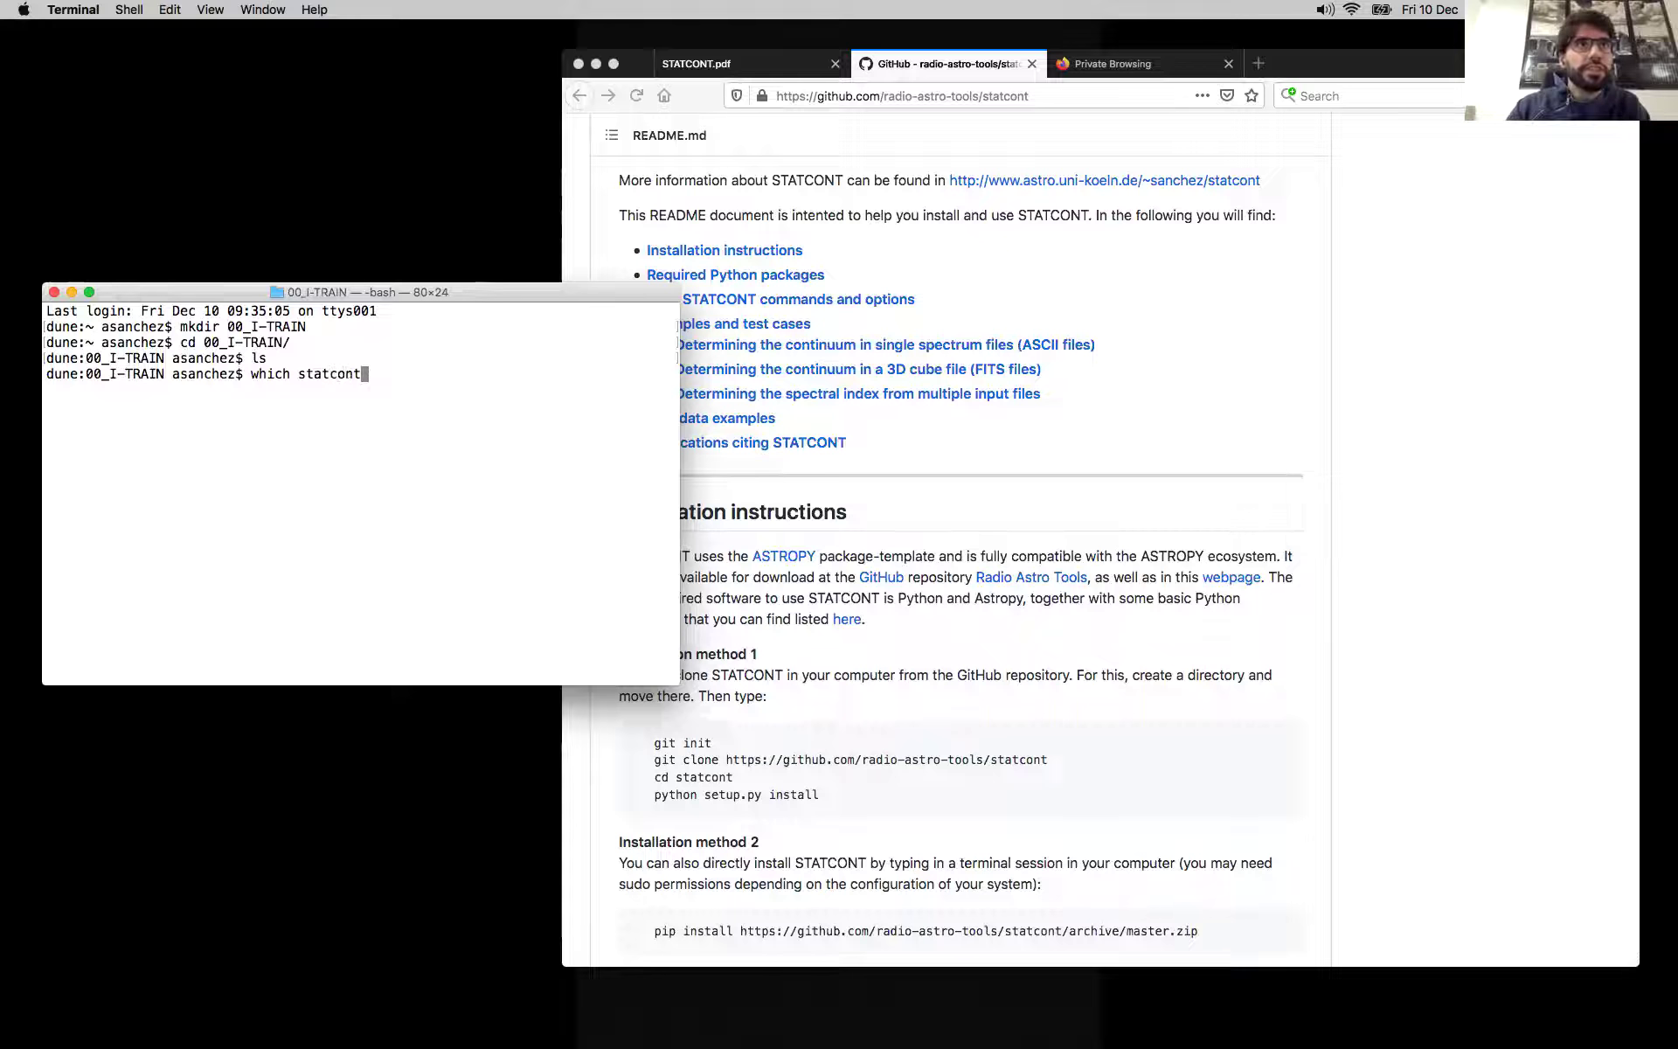
pyautogui.press('Return')
pyautogui.write('rm /')
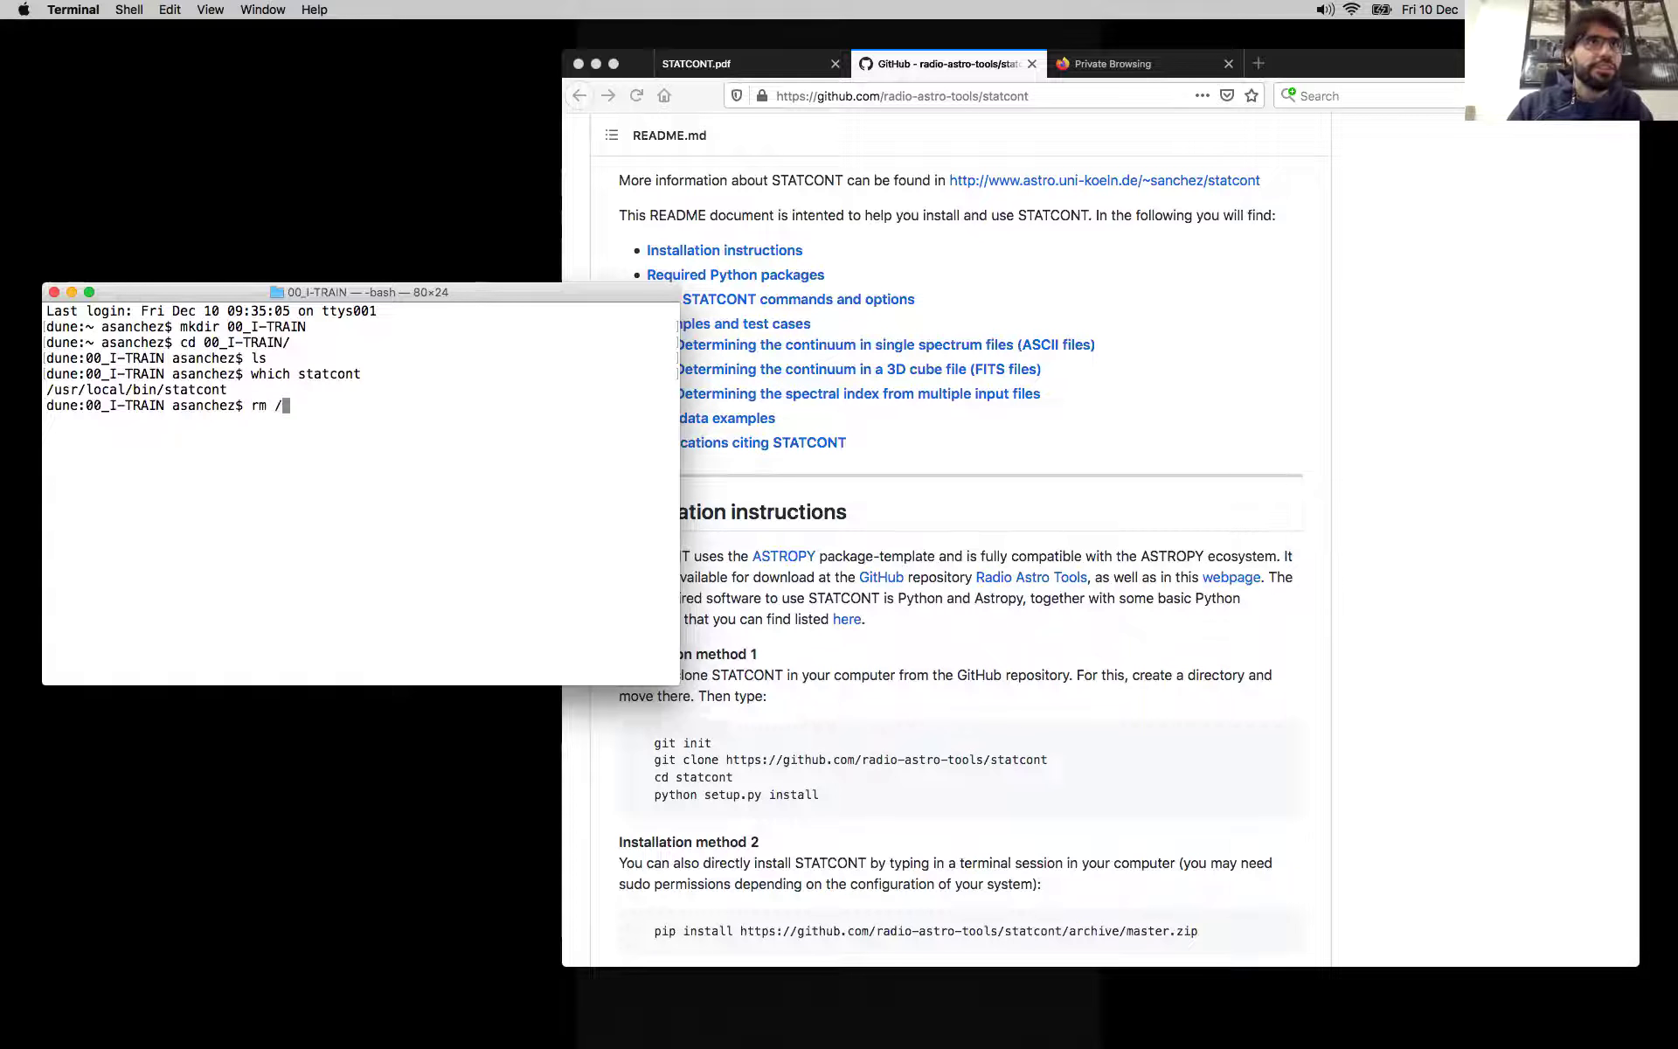
pyautogui.write('usr/local/bin/sta')
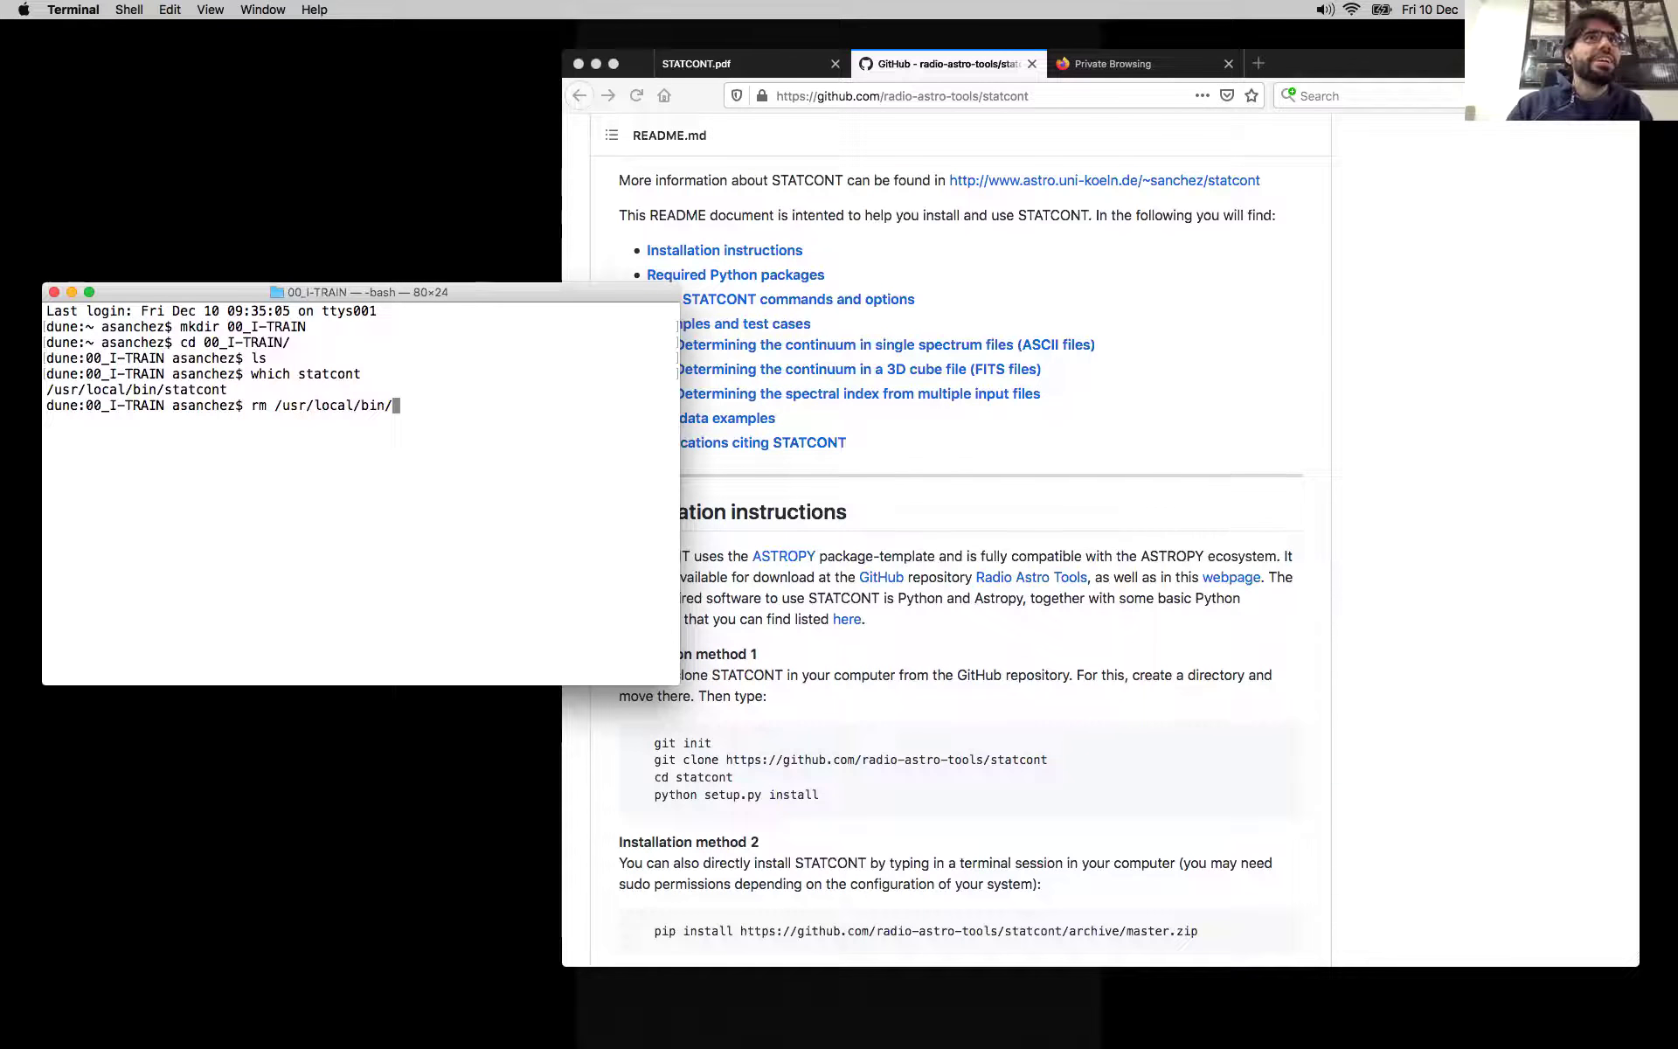
pyautogui.press('Tab')
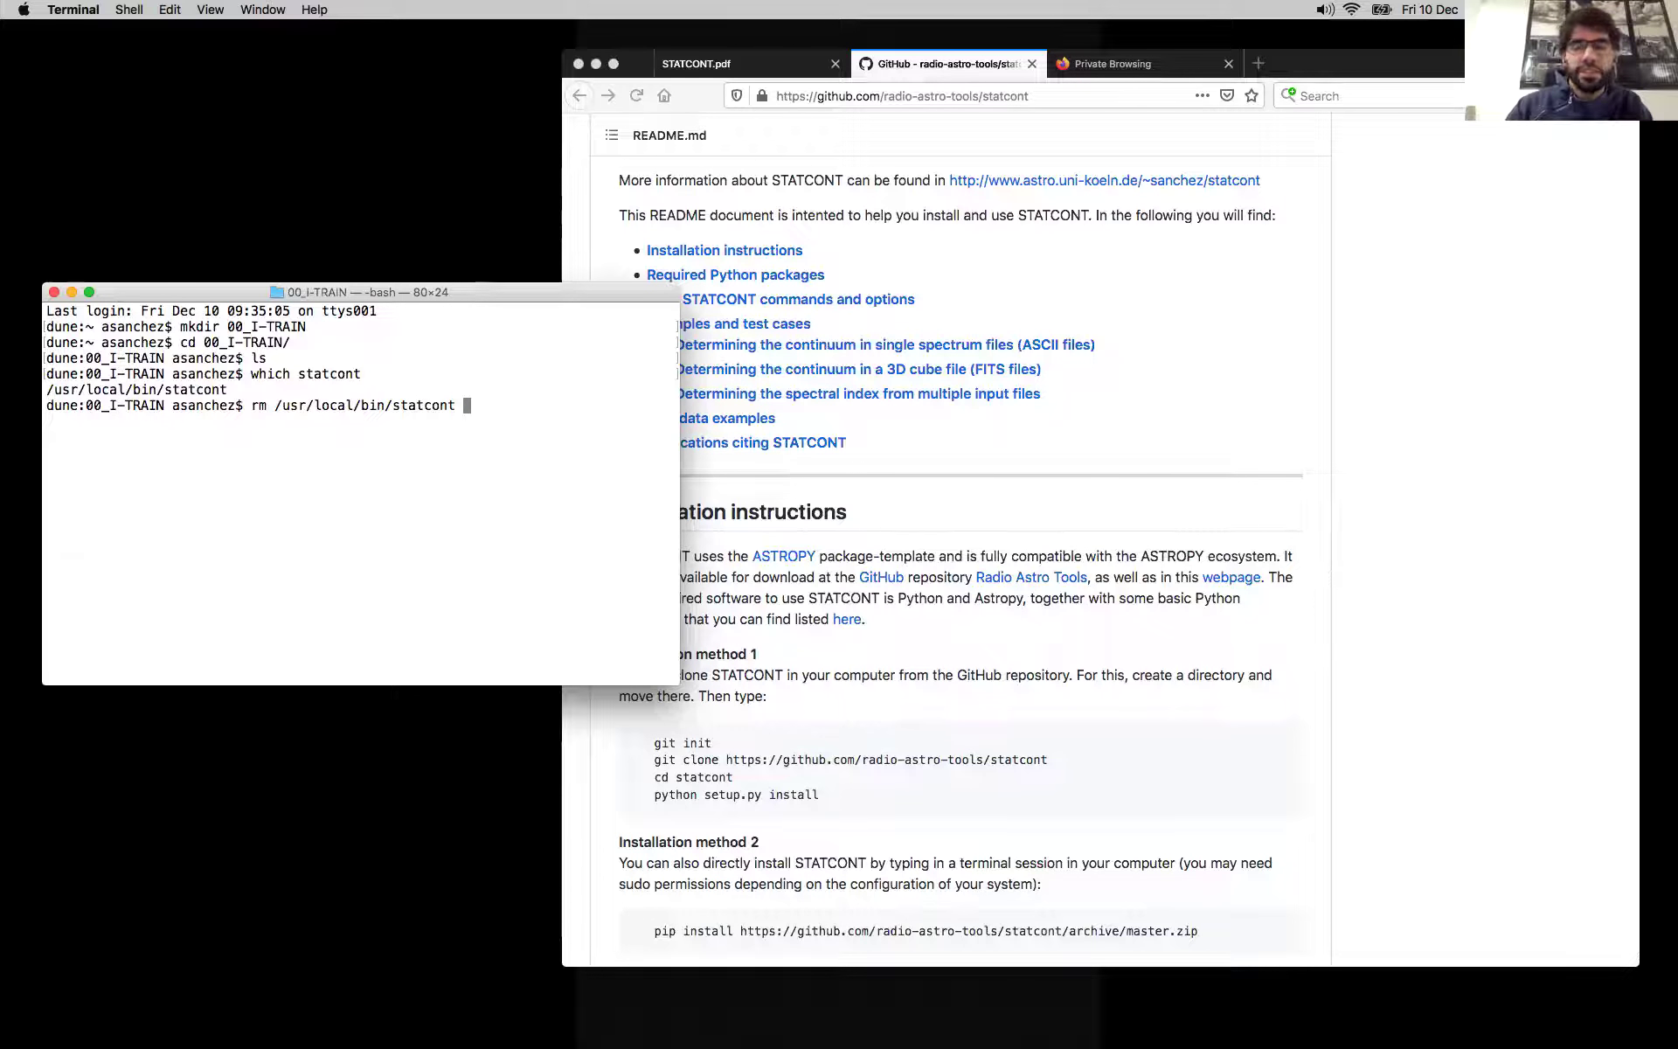
pyautogui.press('Return')
pyautogui.write('which statcont')
pyautogui.press('Return')
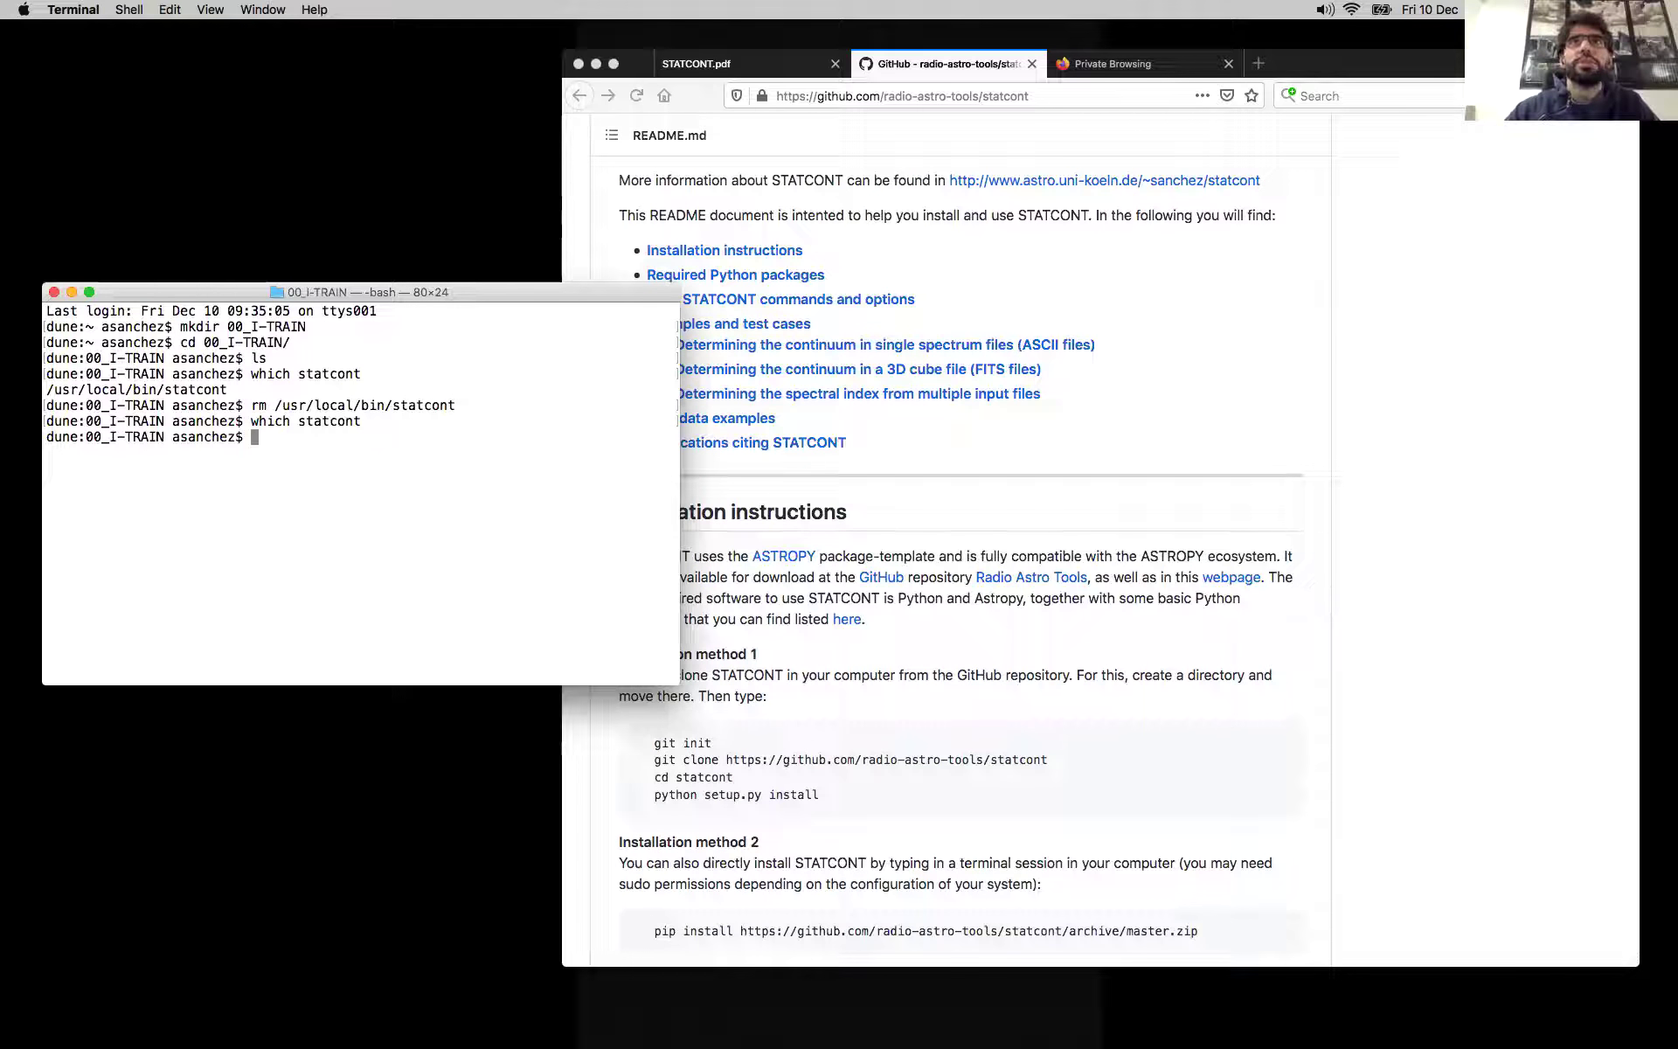
# Step: Shift the browser window away from the terminal and review the installation methods in the STATCONT README
pyautogui.moveTo(1320, 62); pyautogui.dragTo(1391, 62)
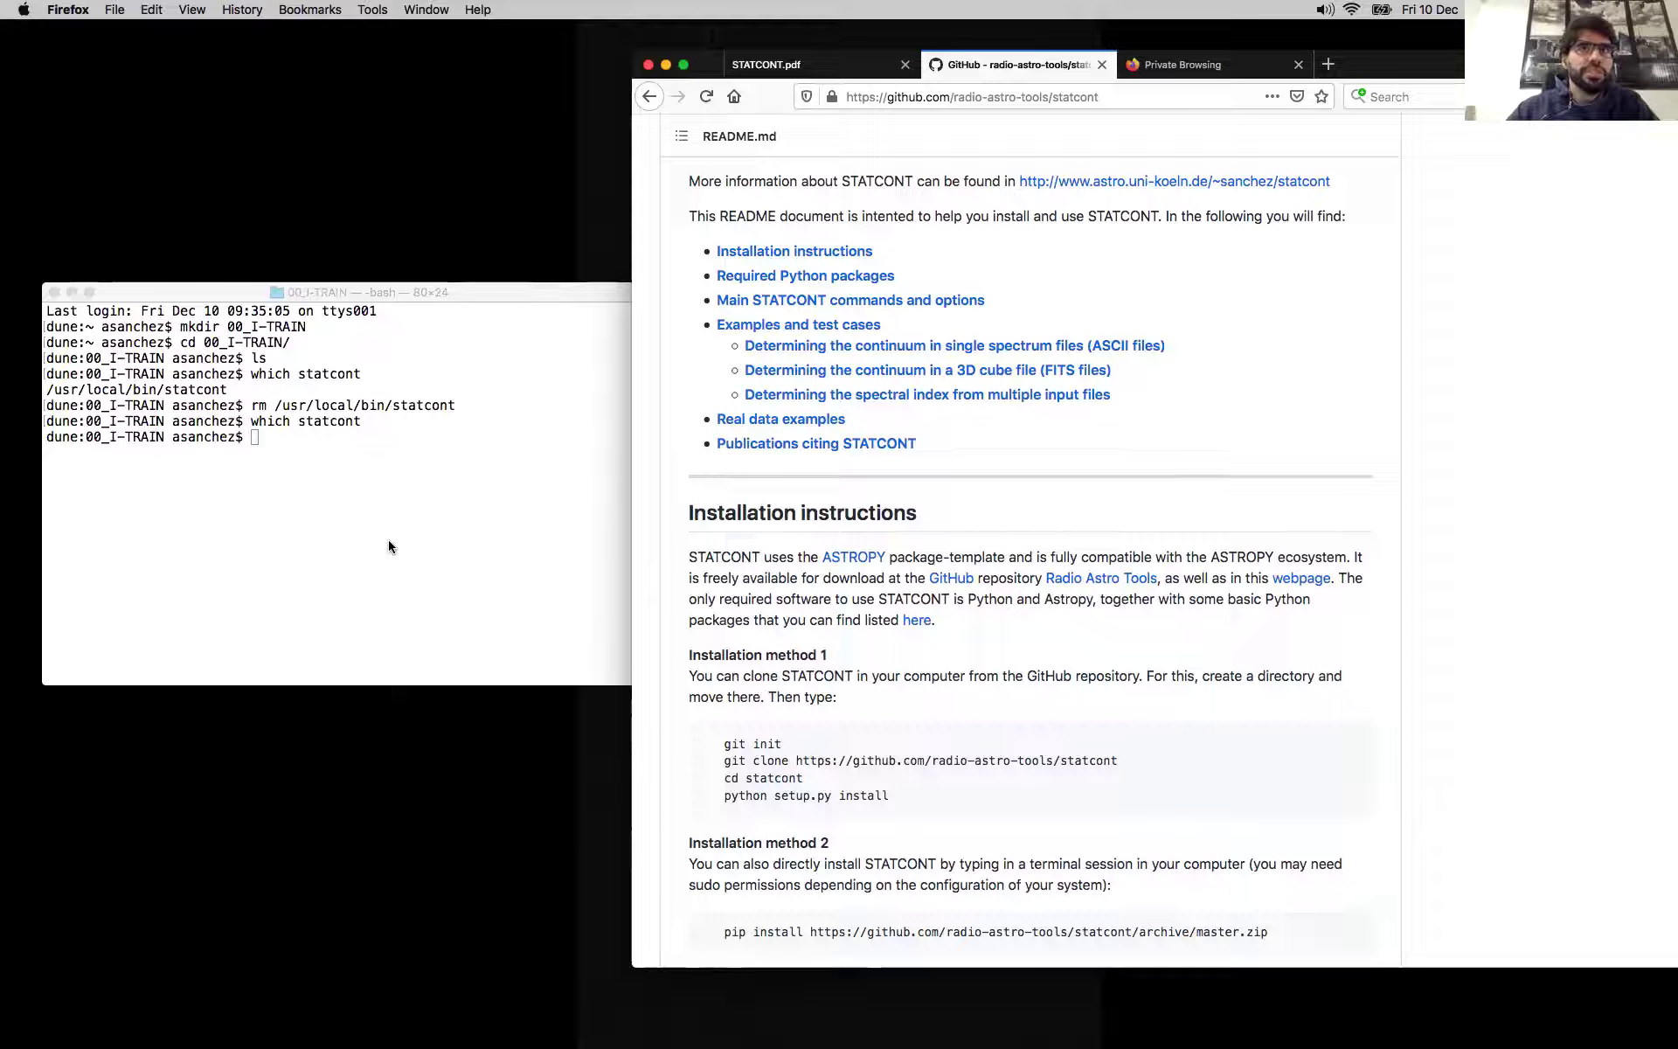
pyautogui.scroll(-3, 1136, 752)
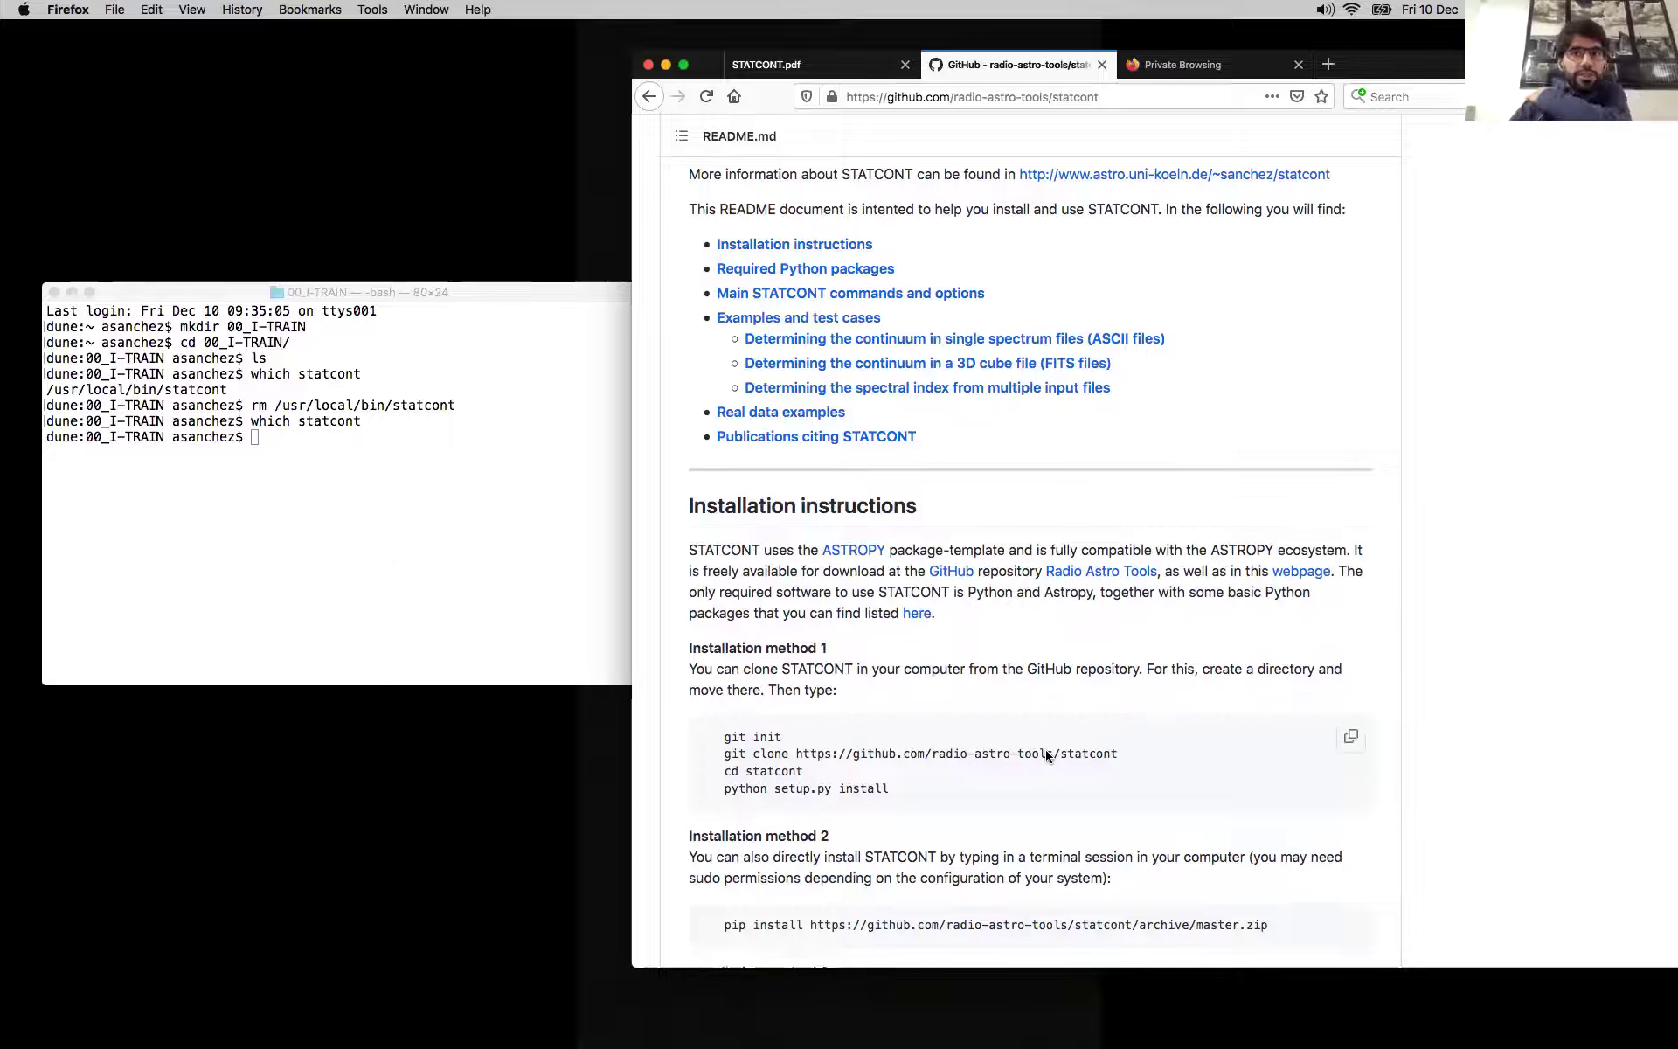
pyautogui.scroll(-2, 1047, 755)
pyautogui.scroll(2, 1047, 755)
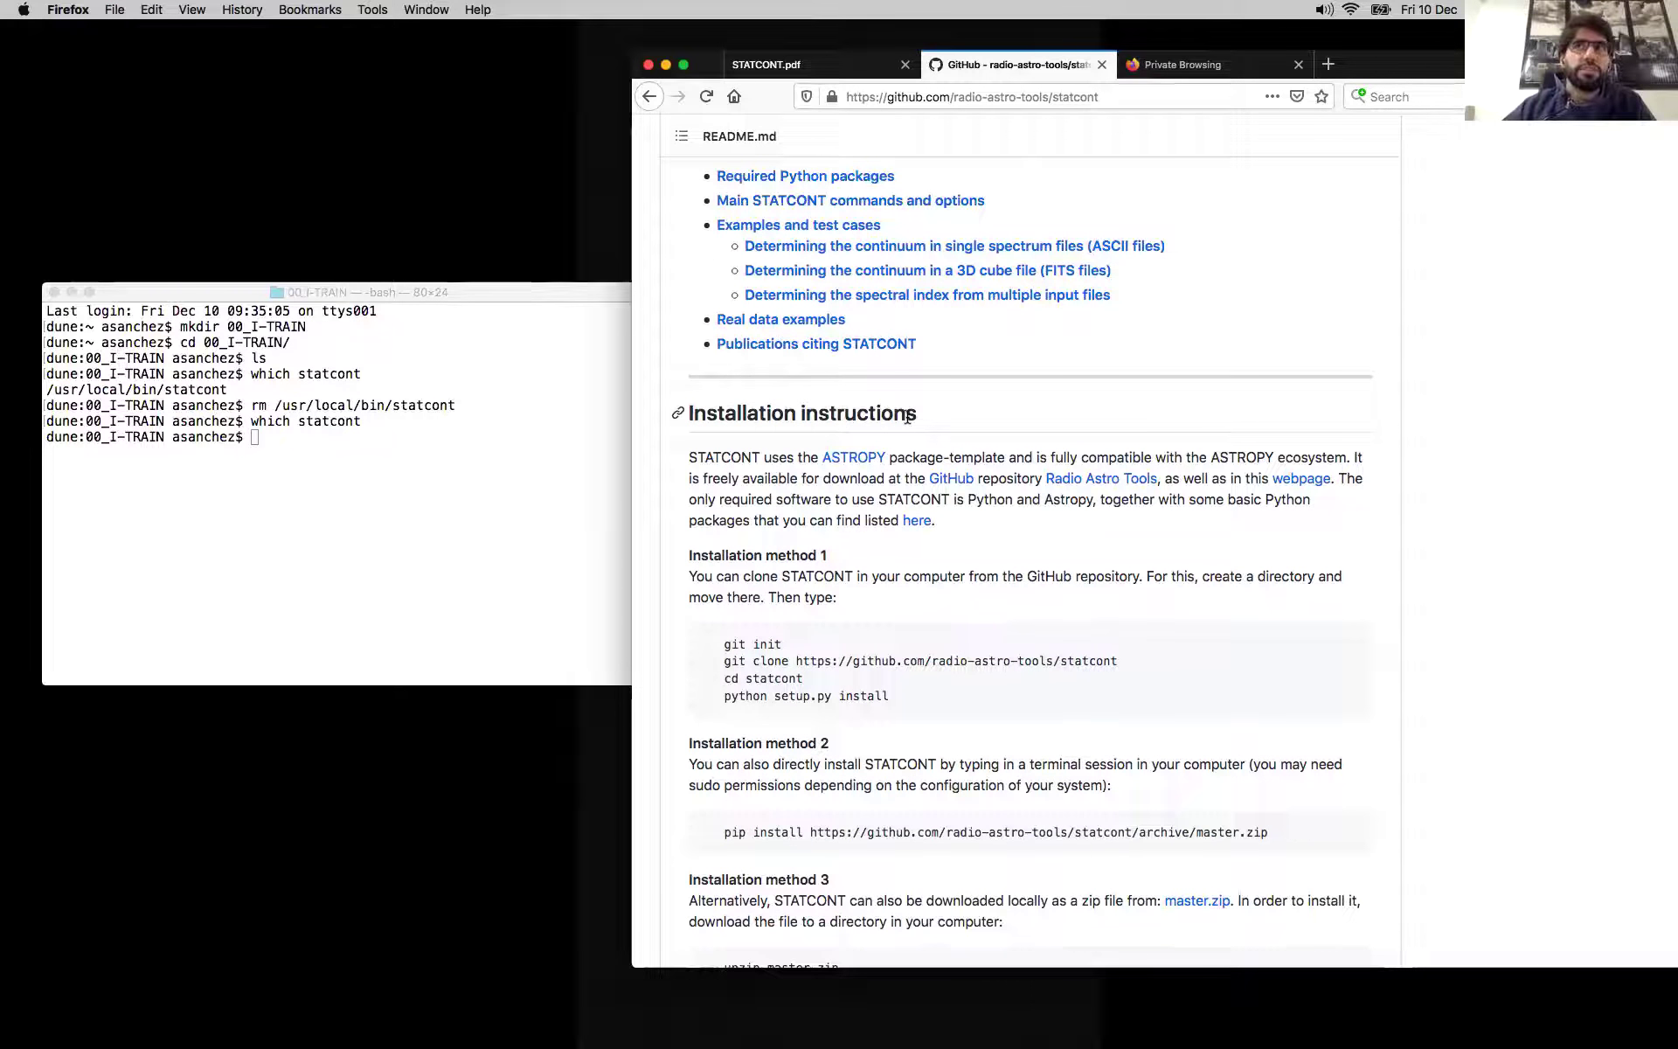
# Step: List the contents of 00_I-TRAIN in the terminal and initialize a Git repository there
pyautogui.moveTo(596, 295); pyautogui.dragTo(593, 202)
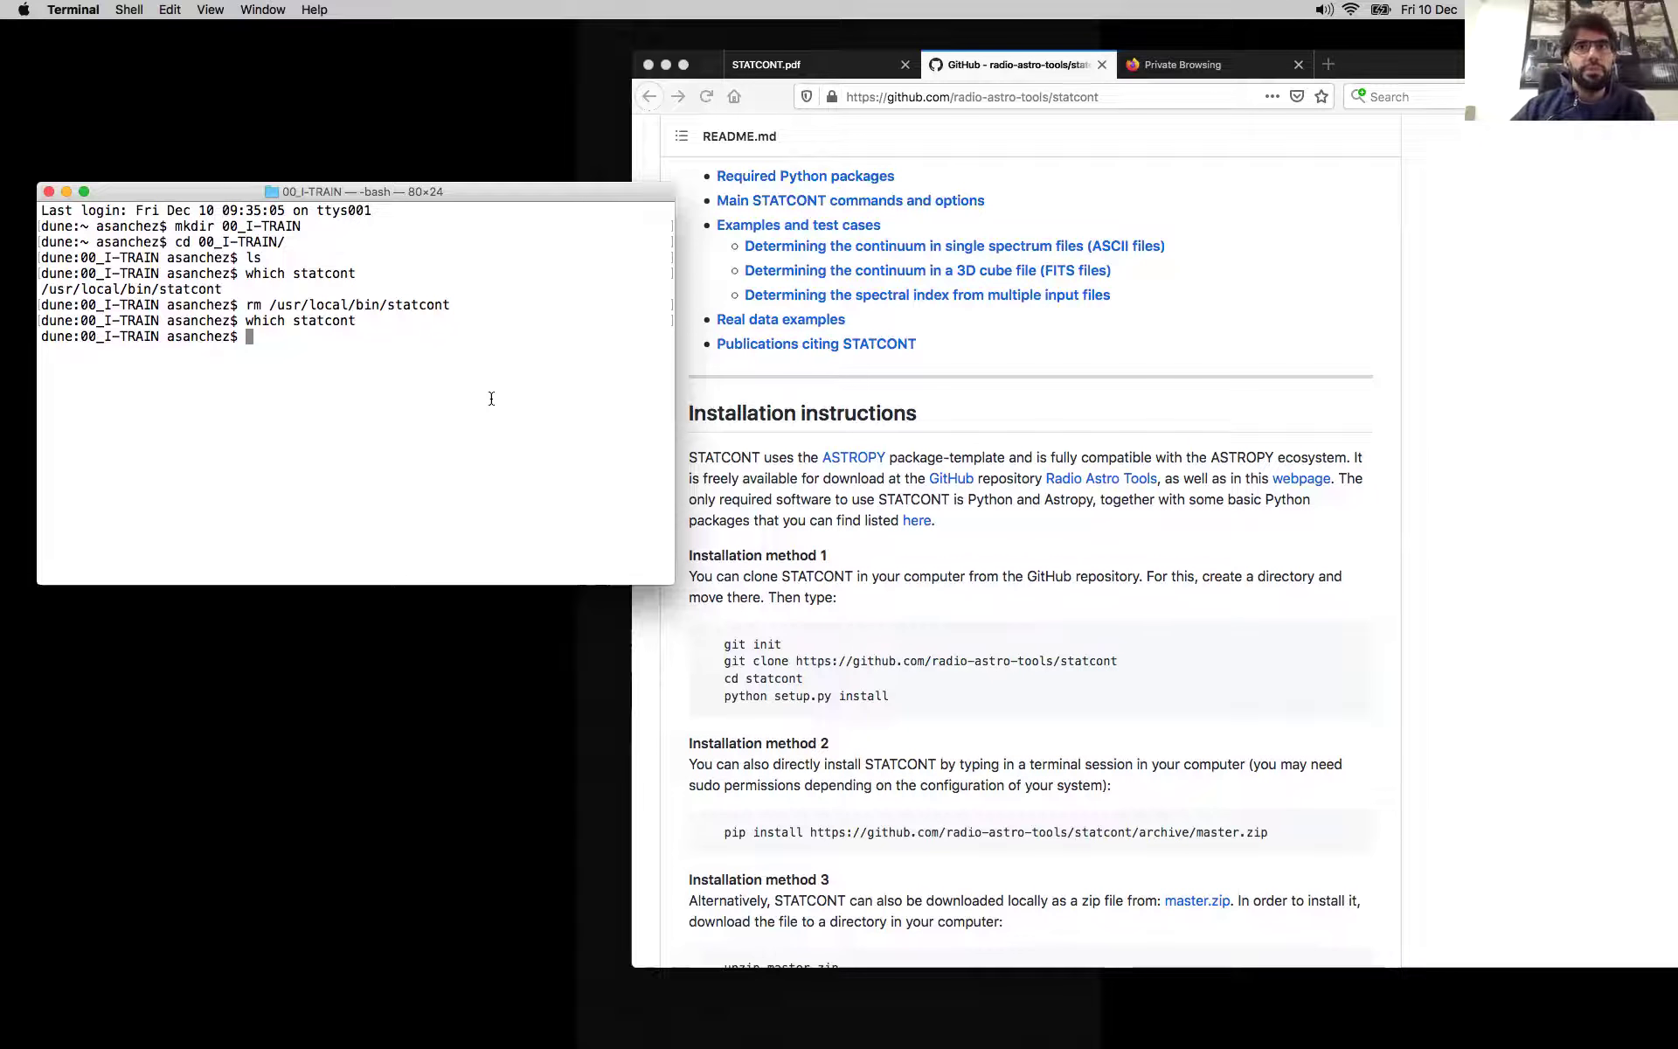
pyautogui.write('ls')
pyautogui.press('Return')
pyautogui.write('git init')
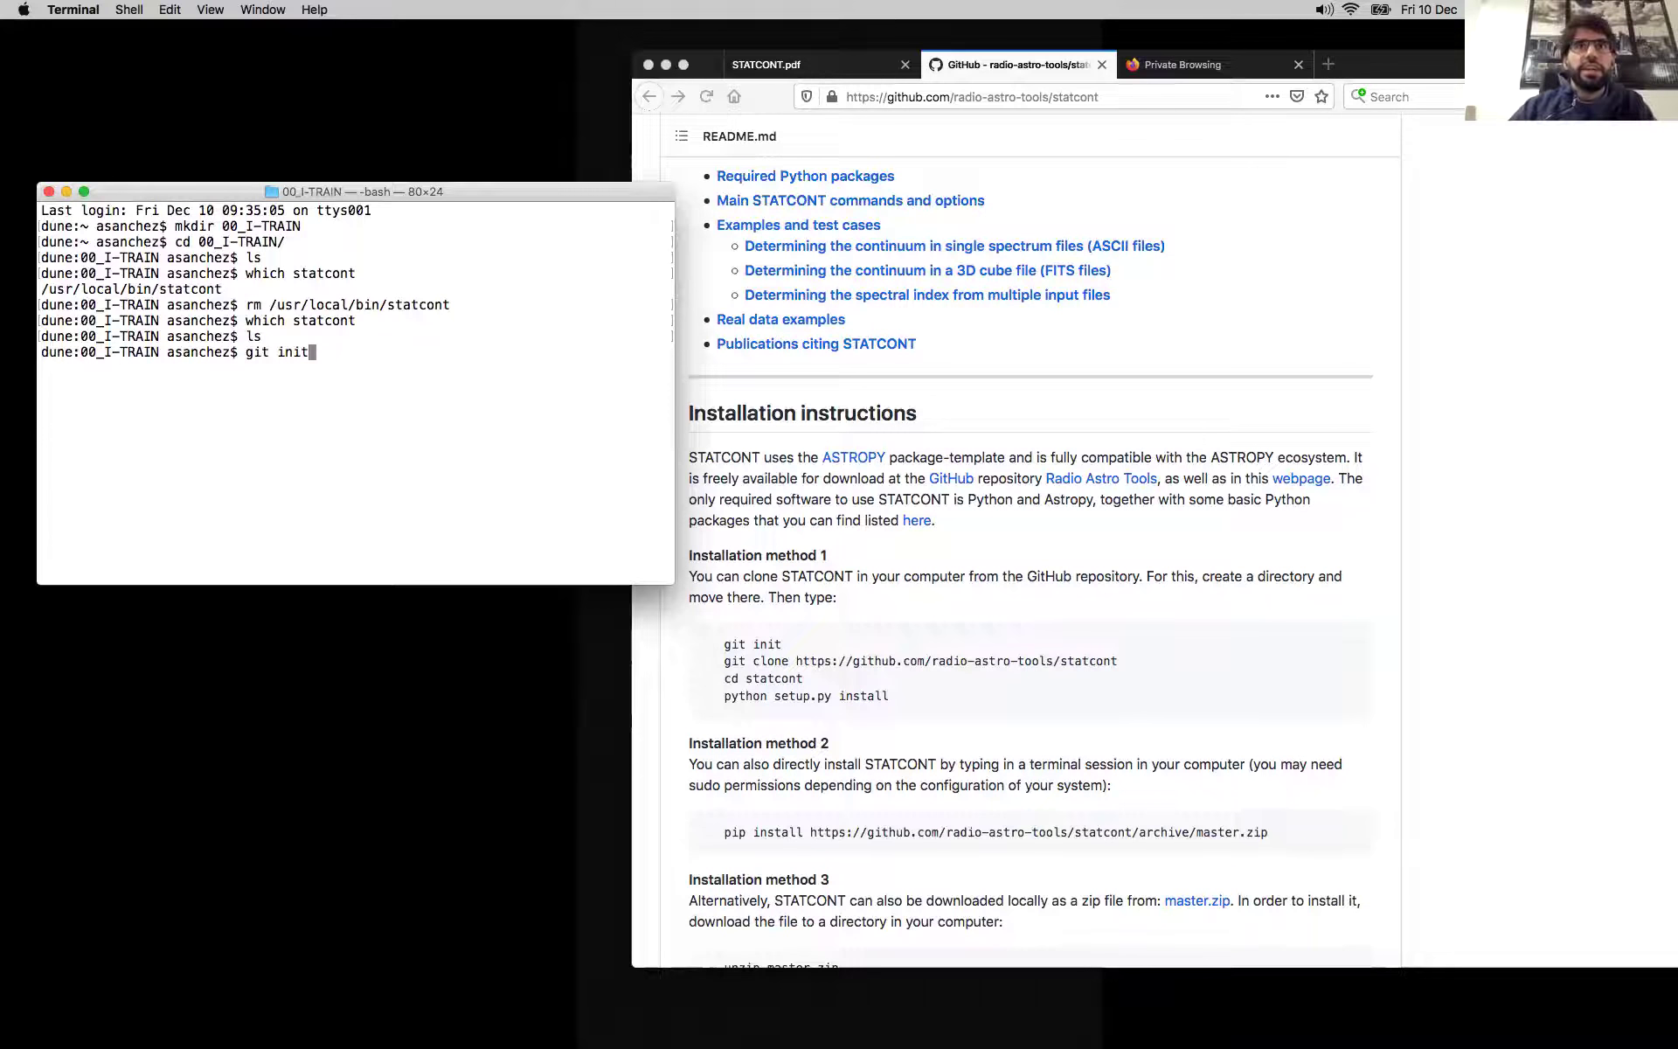
pyautogui.press('Return')
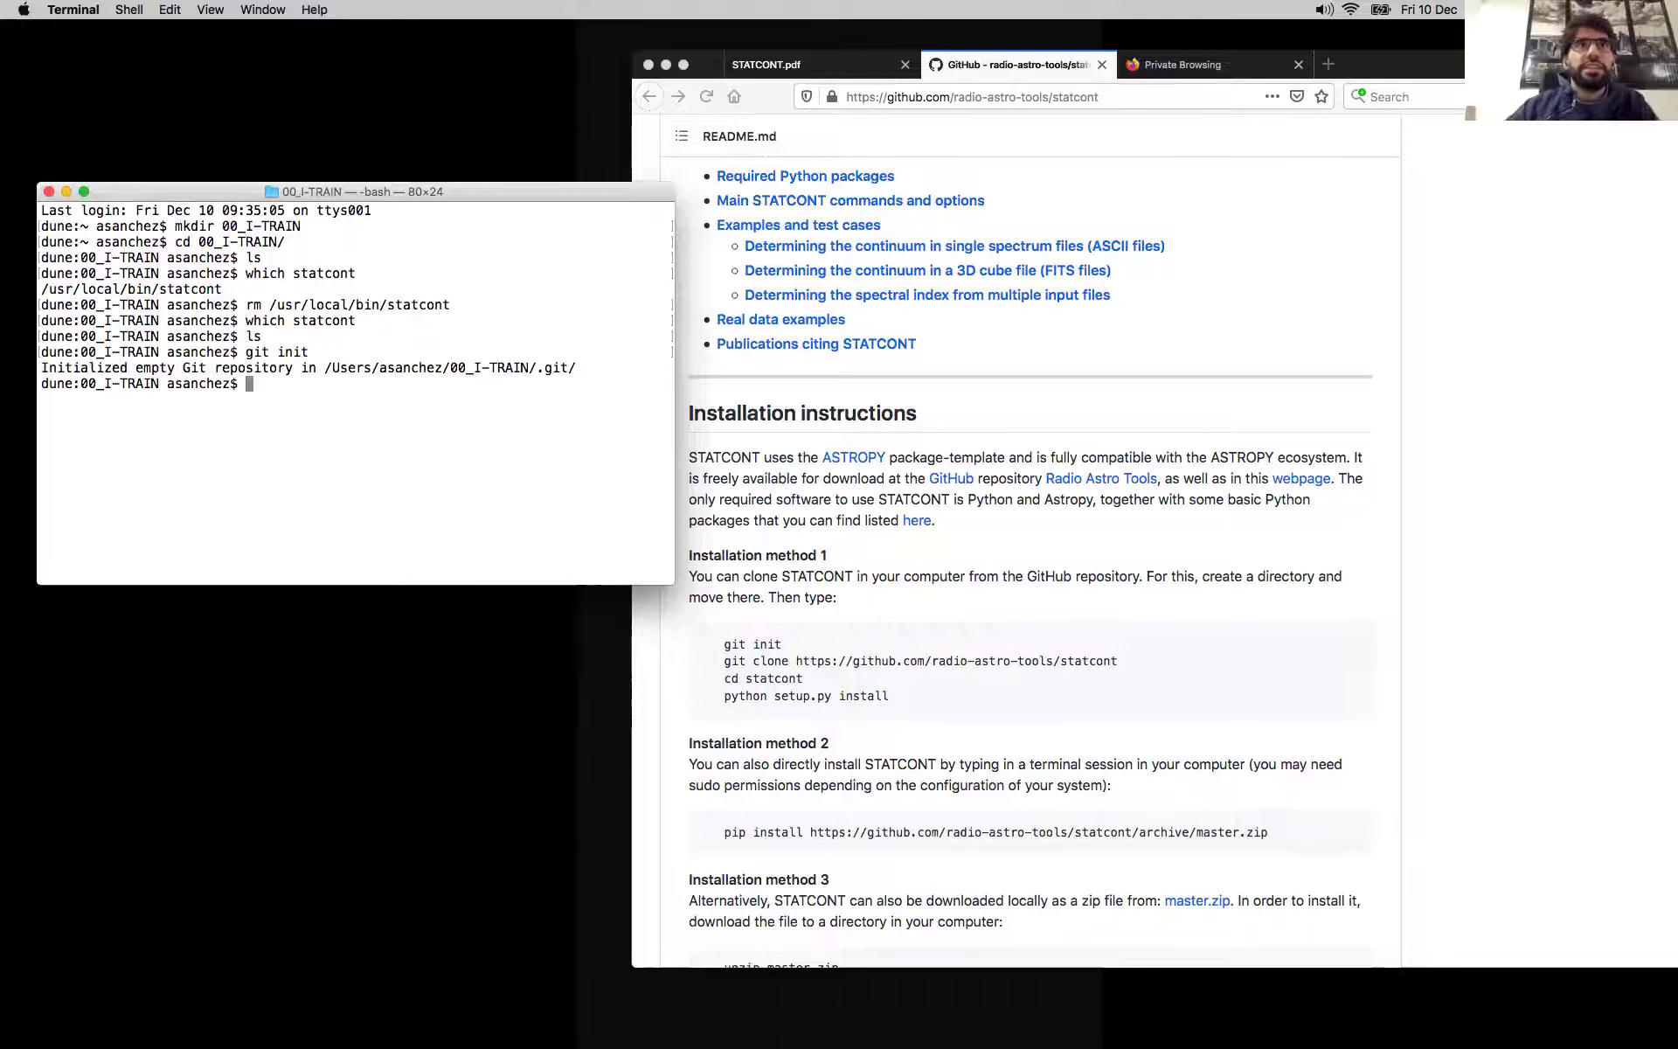
pyautogui.write('git clone https:')
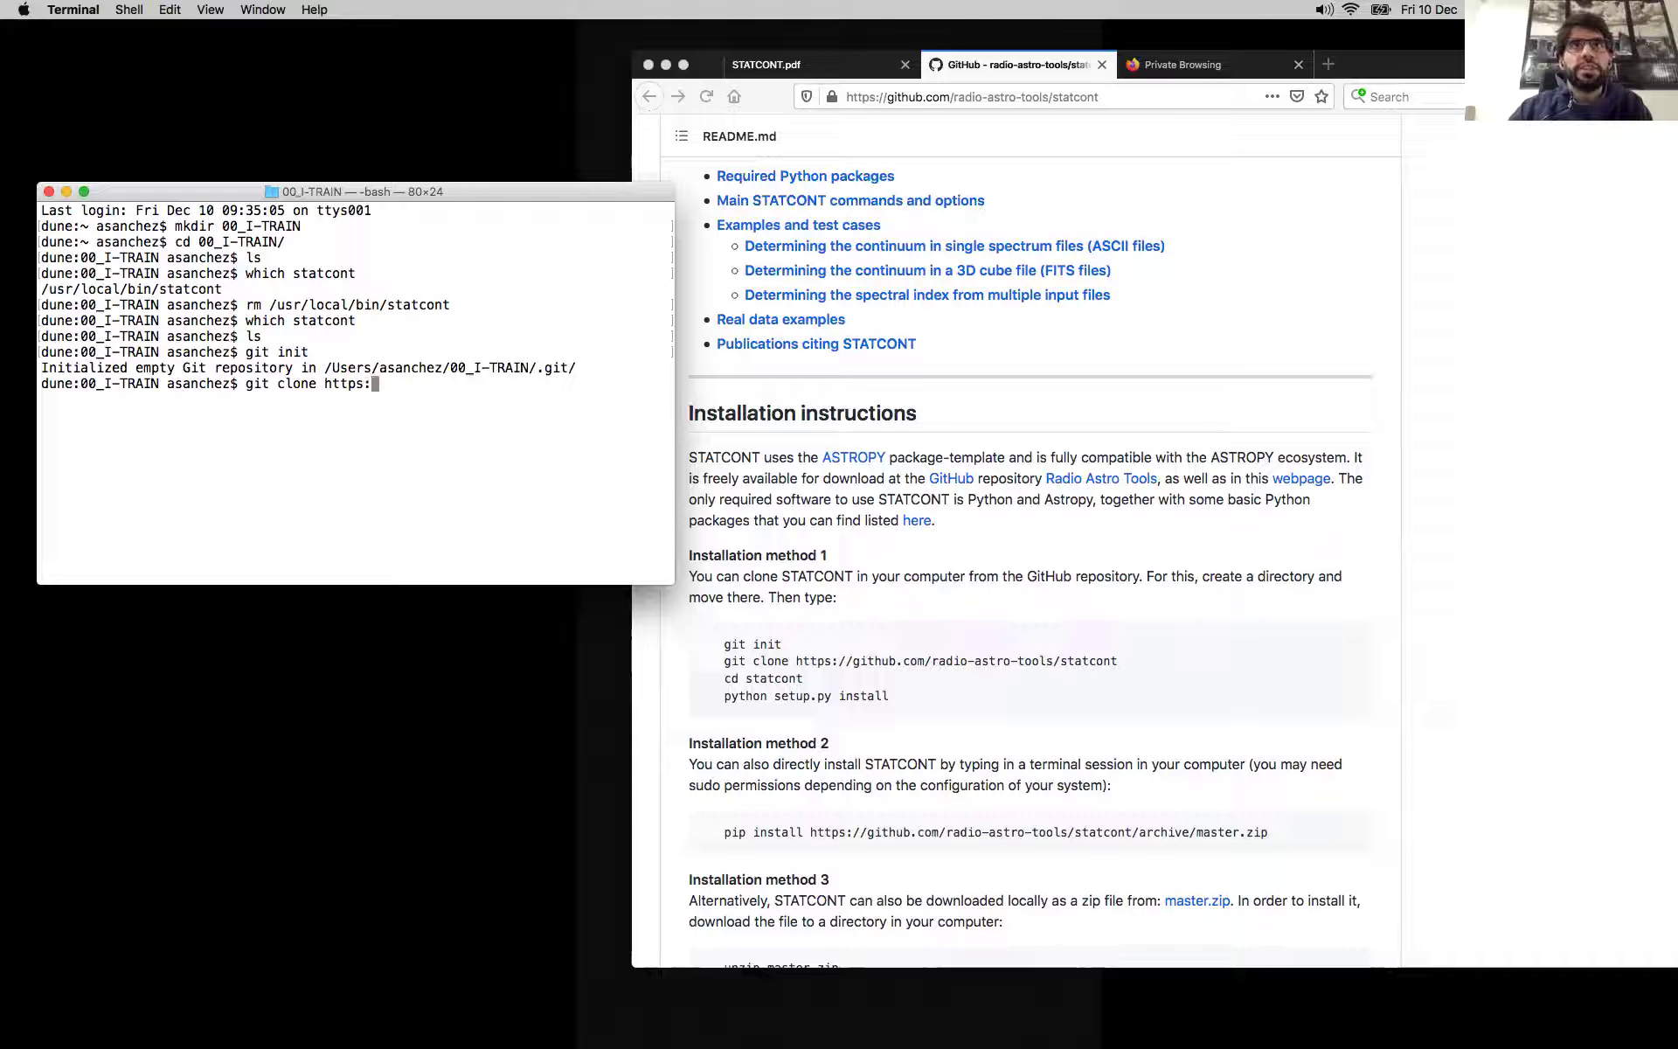
pyautogui.write('//github.com/radia-astro-tools')
pyautogui.press('Left')
pyautogui.press('Left')
pyautogui.press('Left')
pyautogui.press('Left')
pyautogui.press('Left')
pyautogui.press('Left')
pyautogui.press('Left')
pyautogui.press('Left')
pyautogui.press('Left')
pyautogui.press('Left')
pyautogui.press('Left')
pyautogui.press('BackSpace')
pyautogui.press('BackSpace')
pyautogui.write('o-')
pyautogui.press('Right')
pyautogui.press('Right')
pyautogui.press('Right')
pyautogui.press('Right')
pyautogui.press('Right')
pyautogui.press('Right')
pyautogui.press('Right')
pyautogui.press('Right')
pyautogui.press('Right')
pyautogui.press('Right')
pyautogui.press('Right')
pyautogui.write('/statcont')
pyautogui.moveTo(674, 393); pyautogui.dragTo(847, 394)
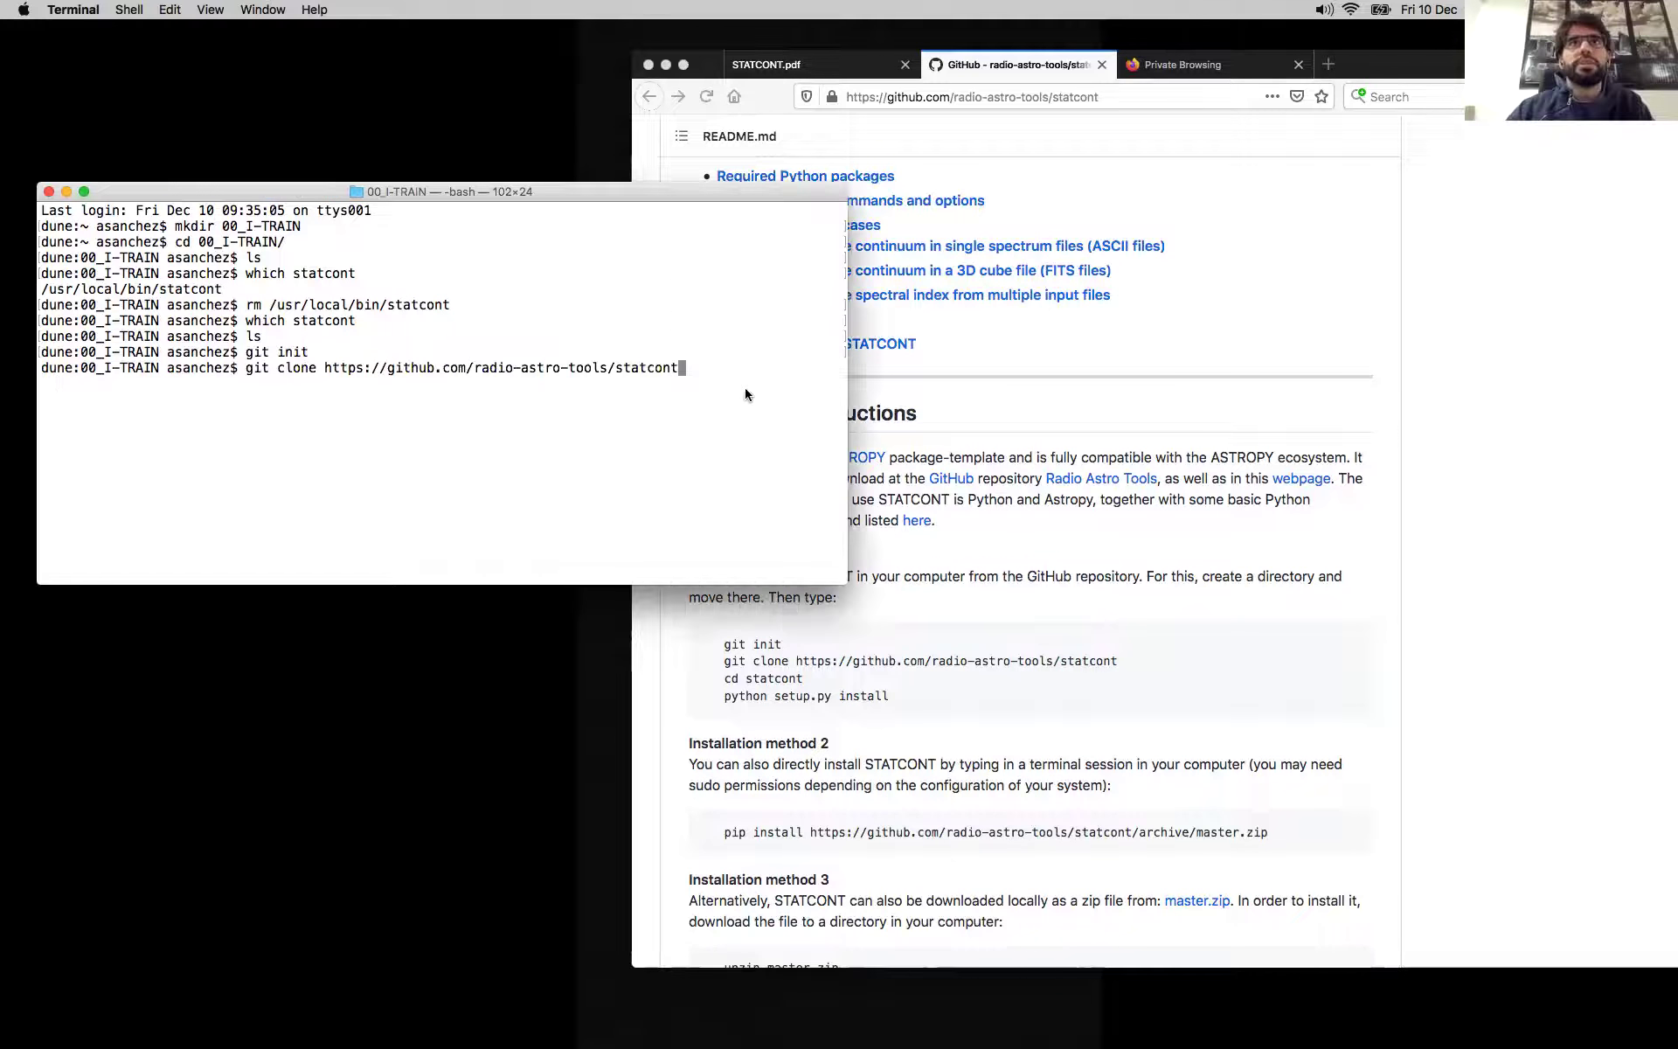
pyautogui.press('Return')
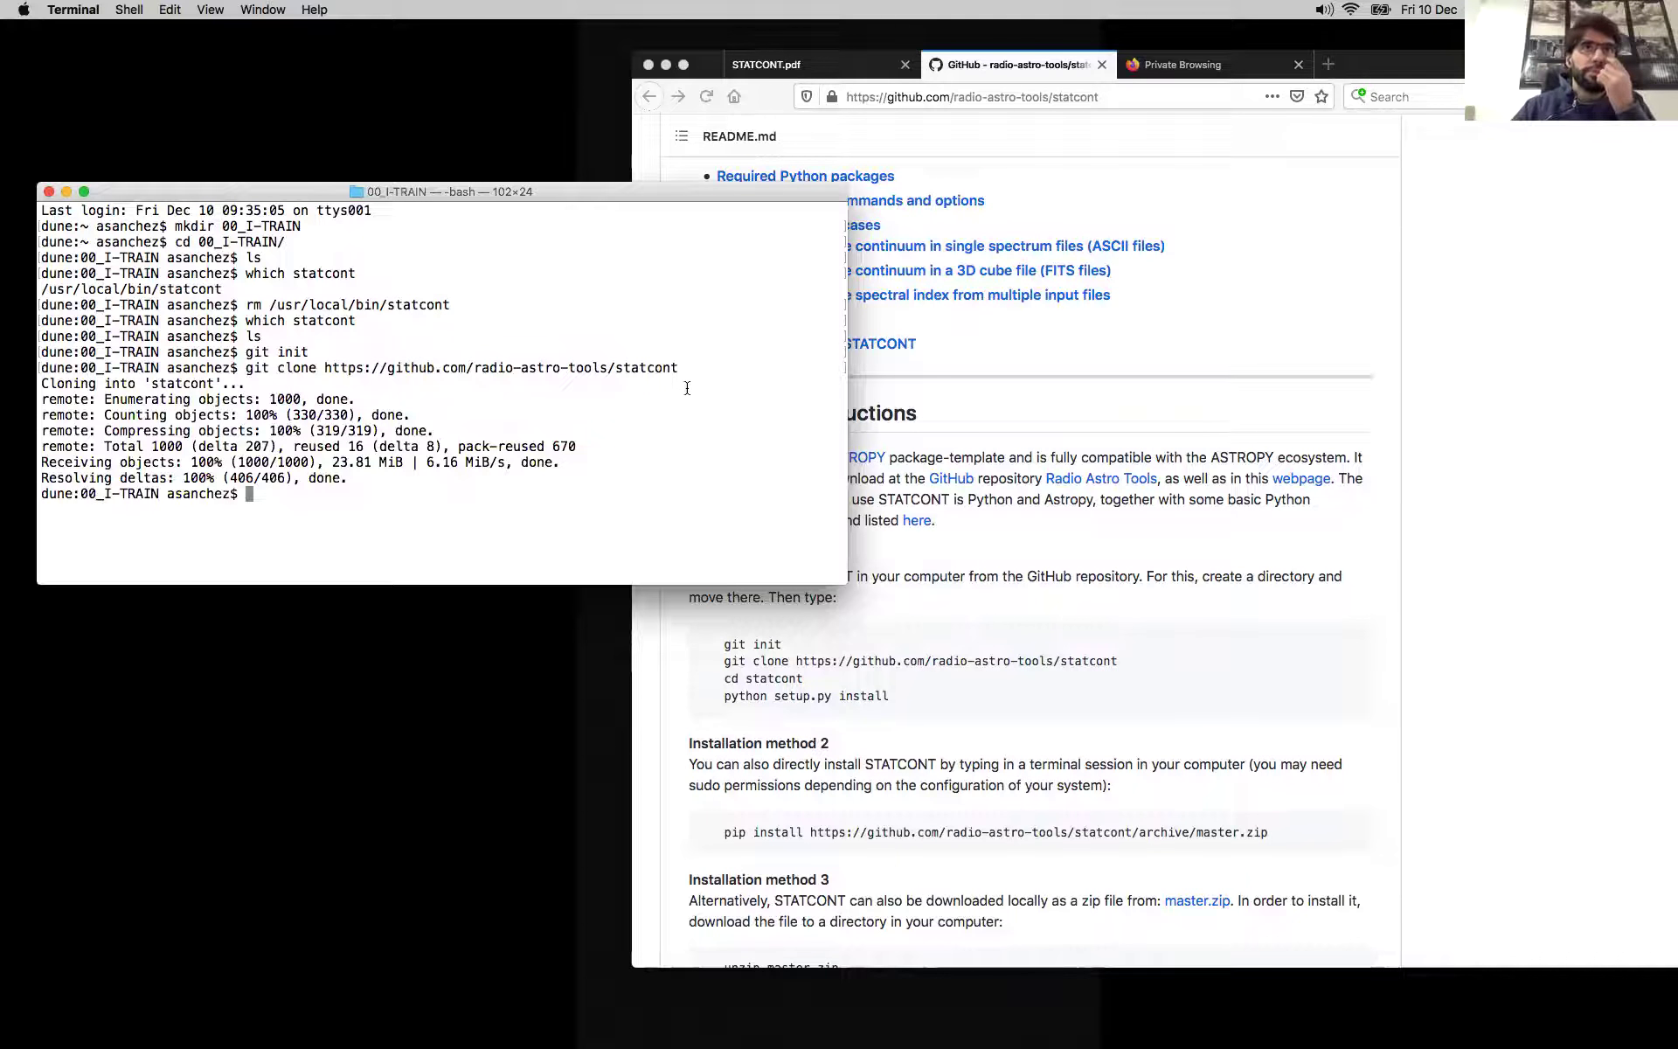
# Step: Change into the cloned statcont directory and list its contents and those of its statcont subdirectory
pyautogui.write('ls')
pyautogui.press('Return')
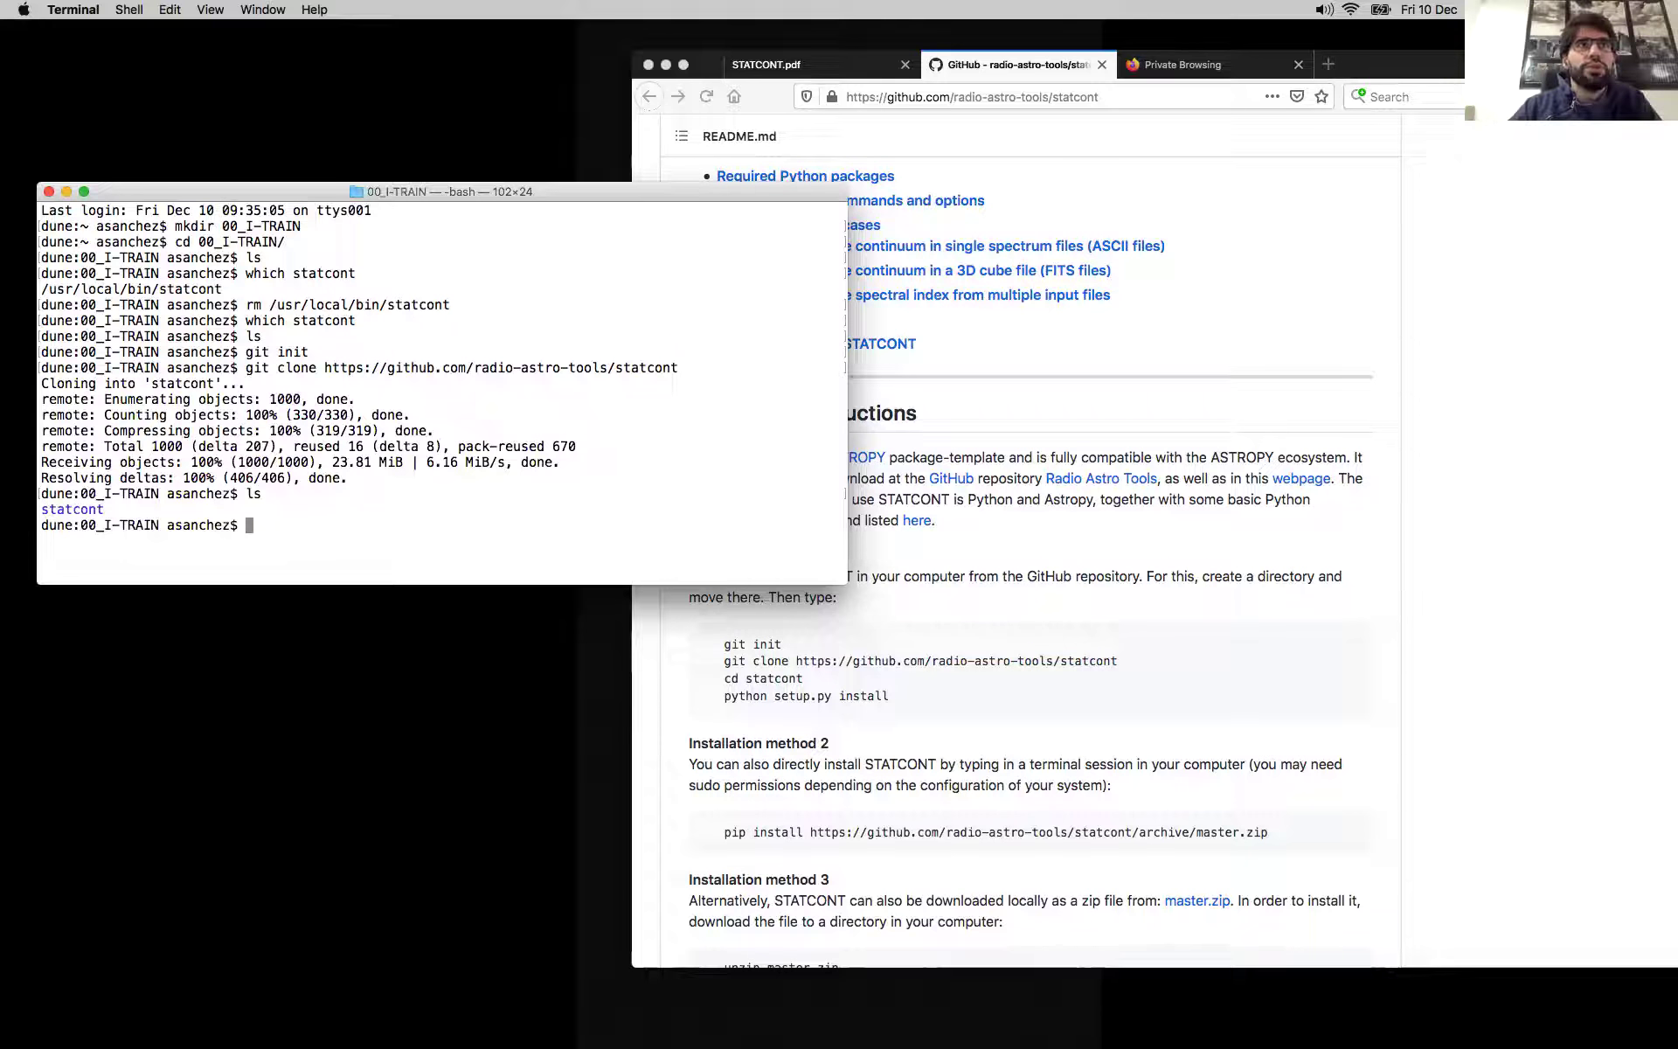
pyautogui.write('cd st')
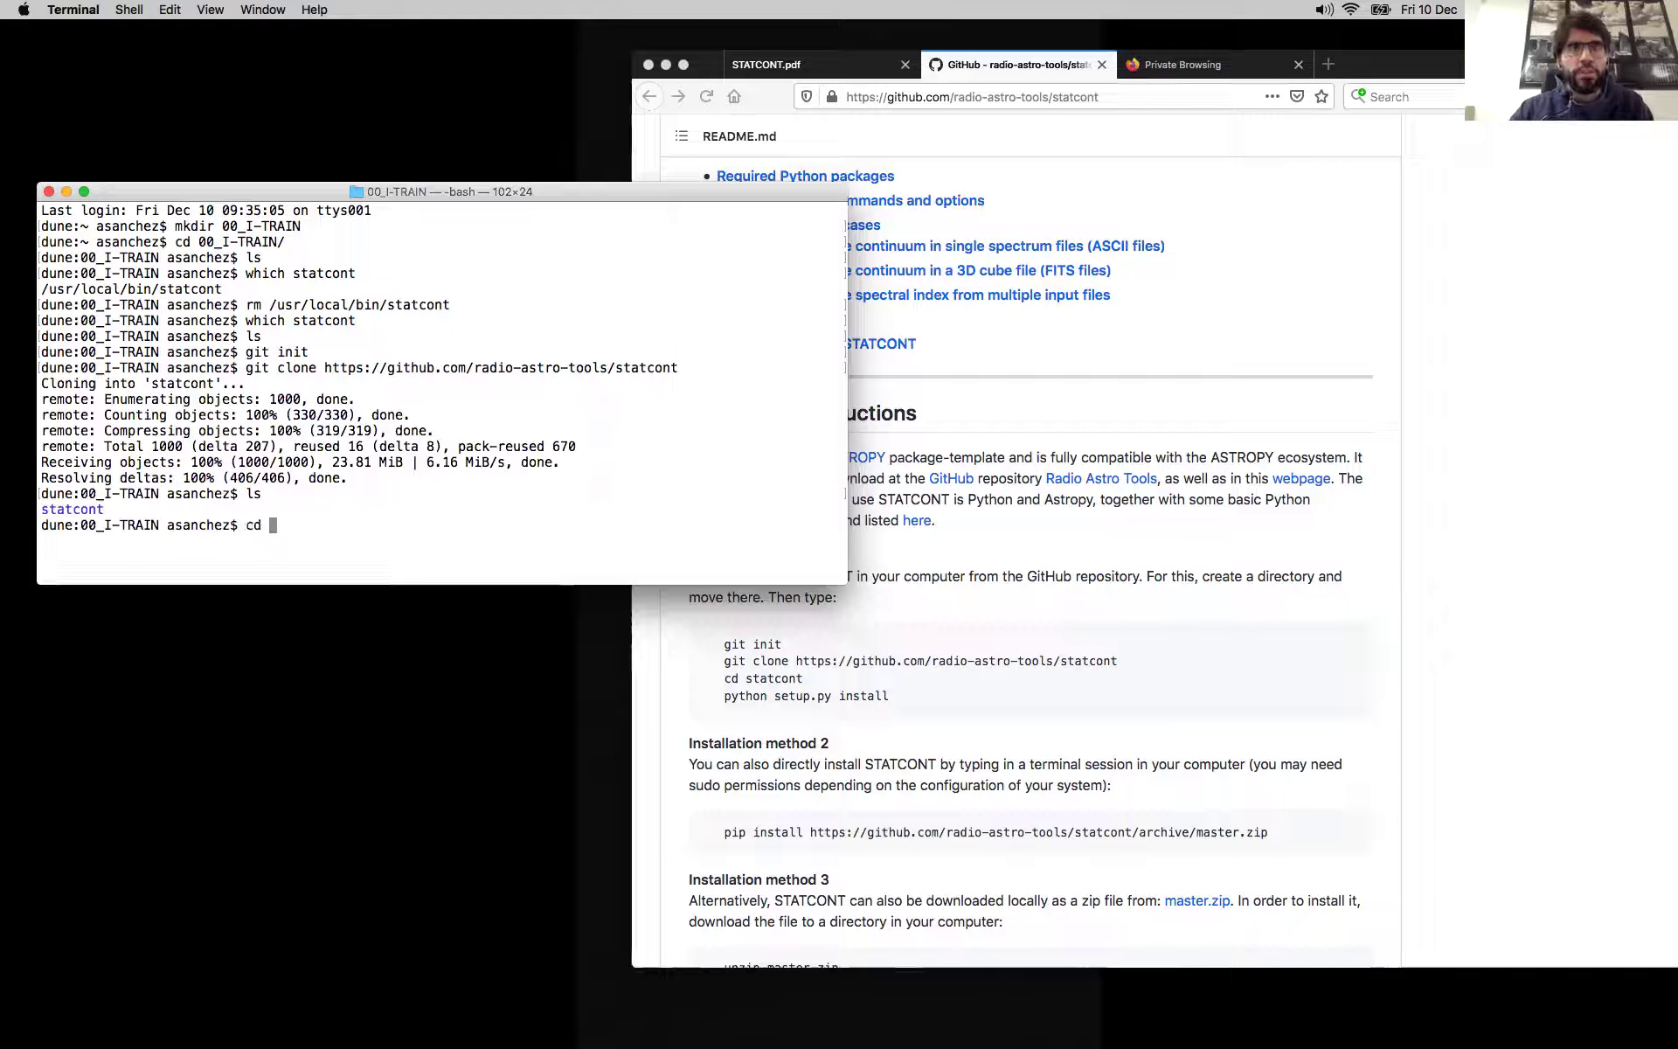
pyautogui.press('Tab')
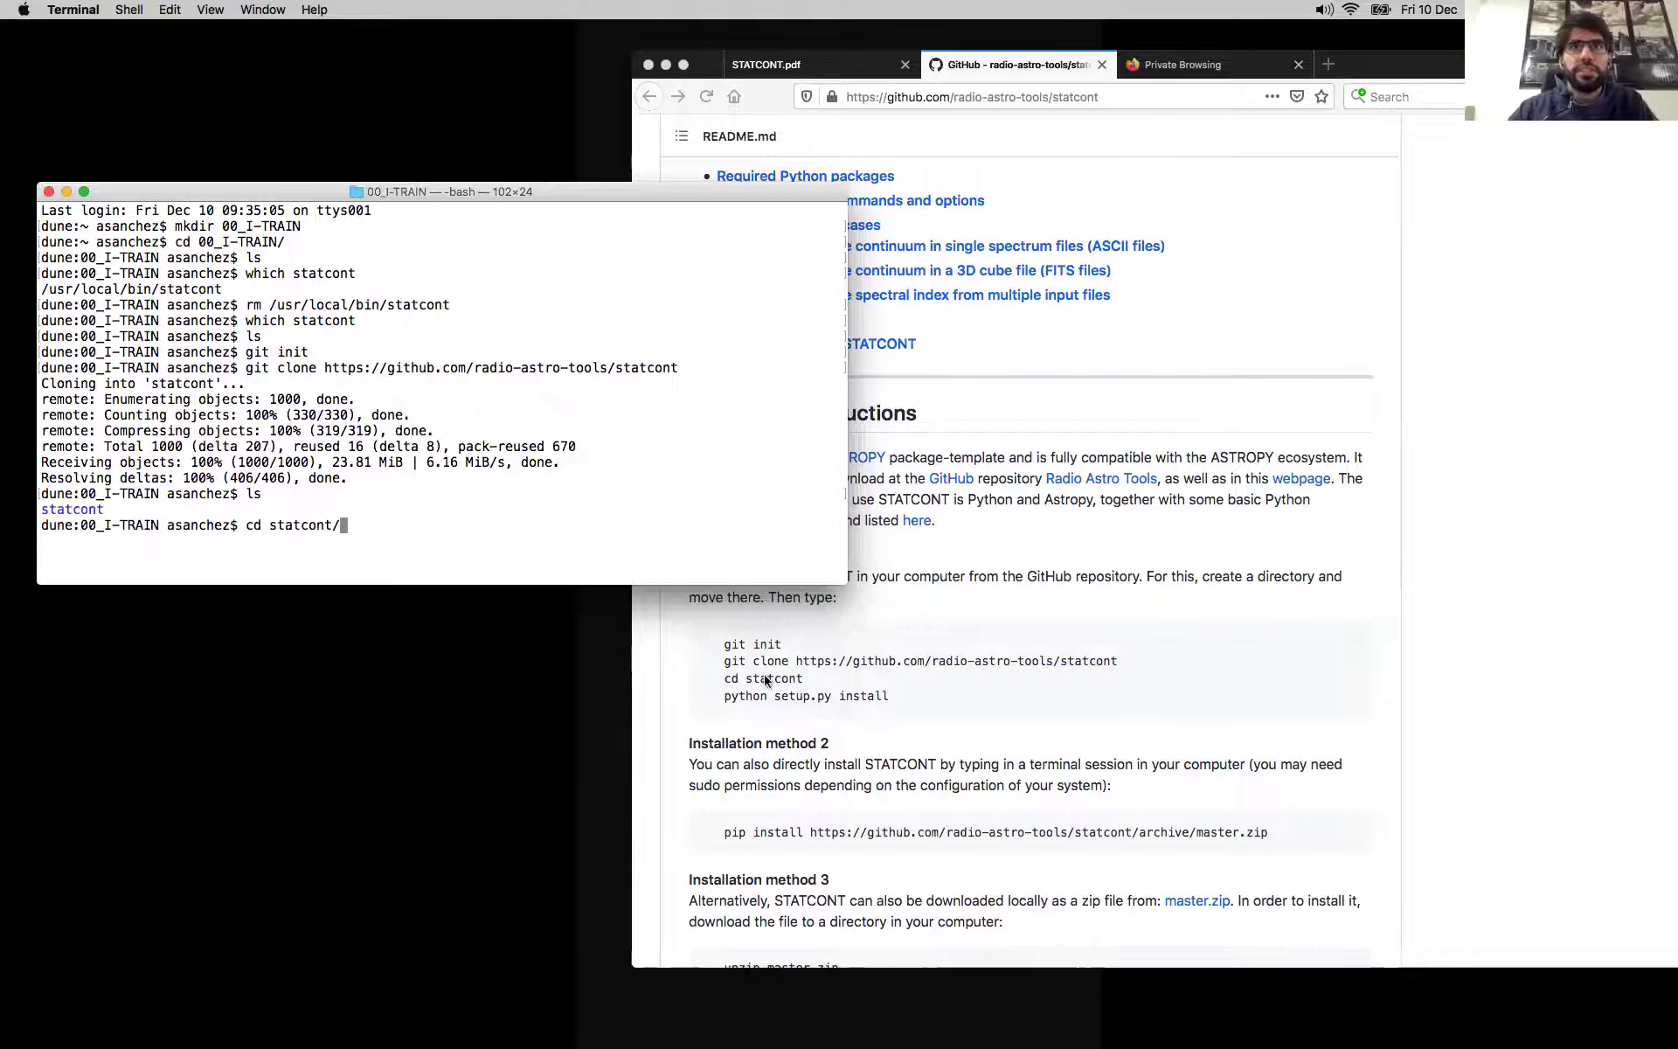
pyautogui.press('Return')
pyautogui.write('ls')
pyautogui.press('Return')
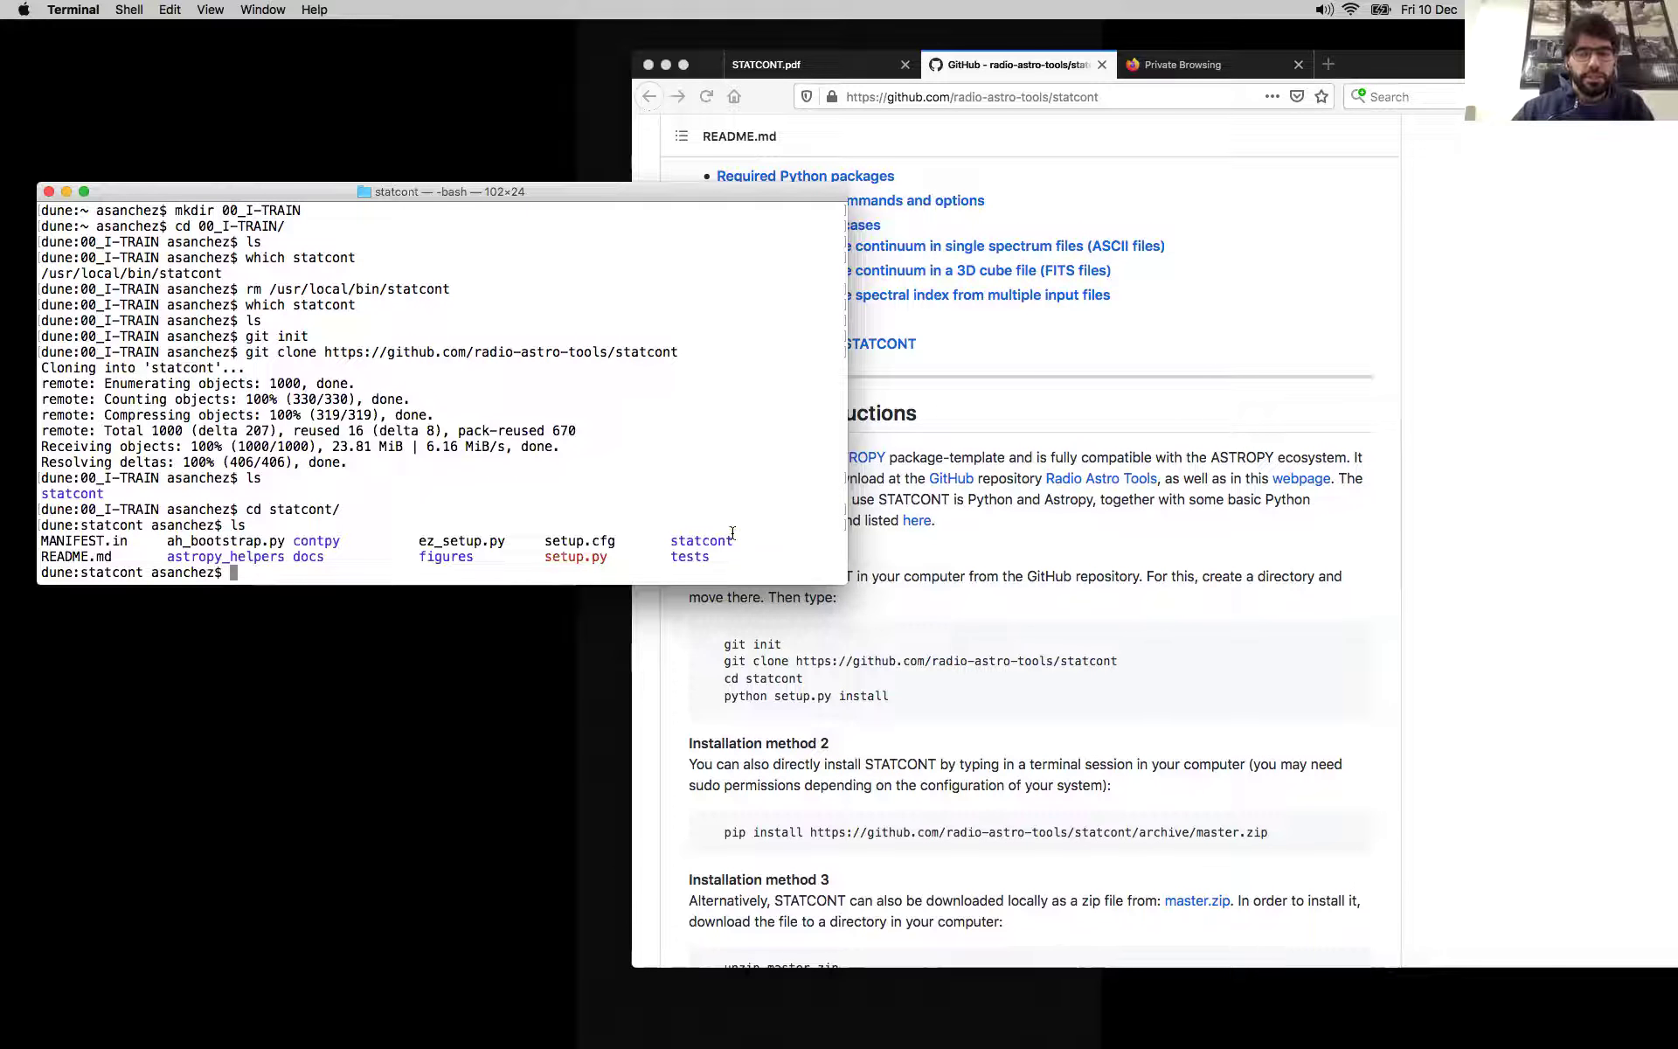
pyautogui.write('ls statcont/')
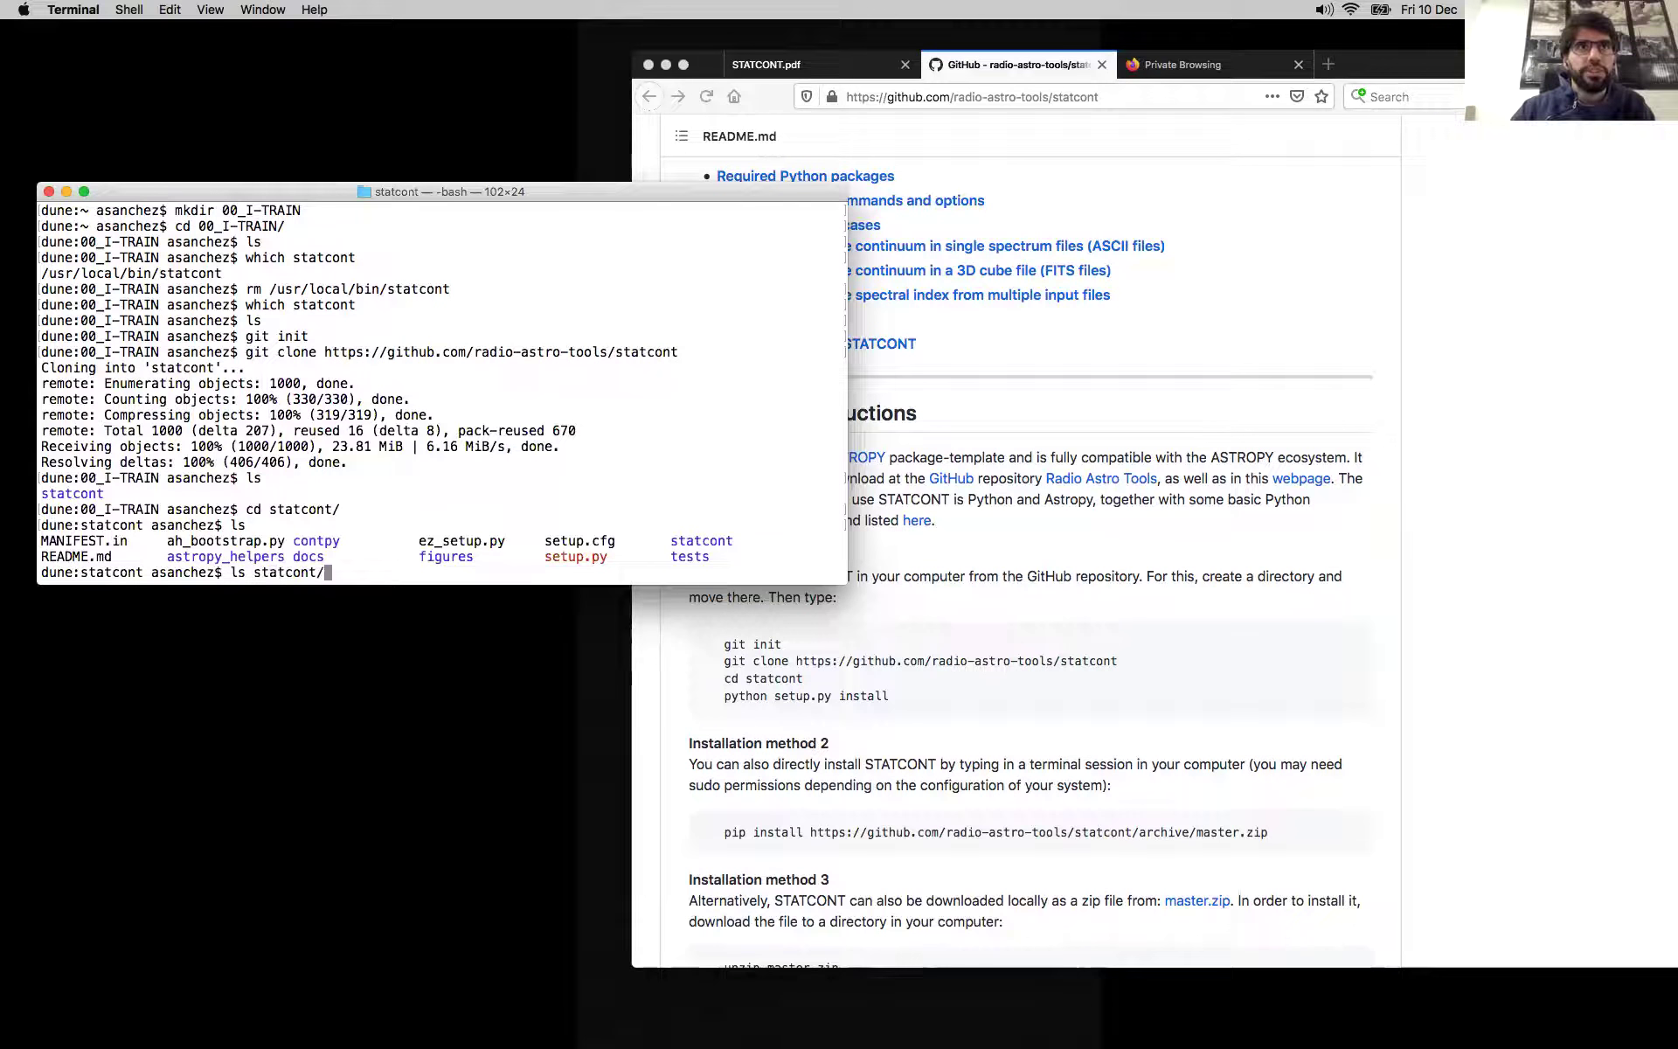
pyautogui.press('Return')
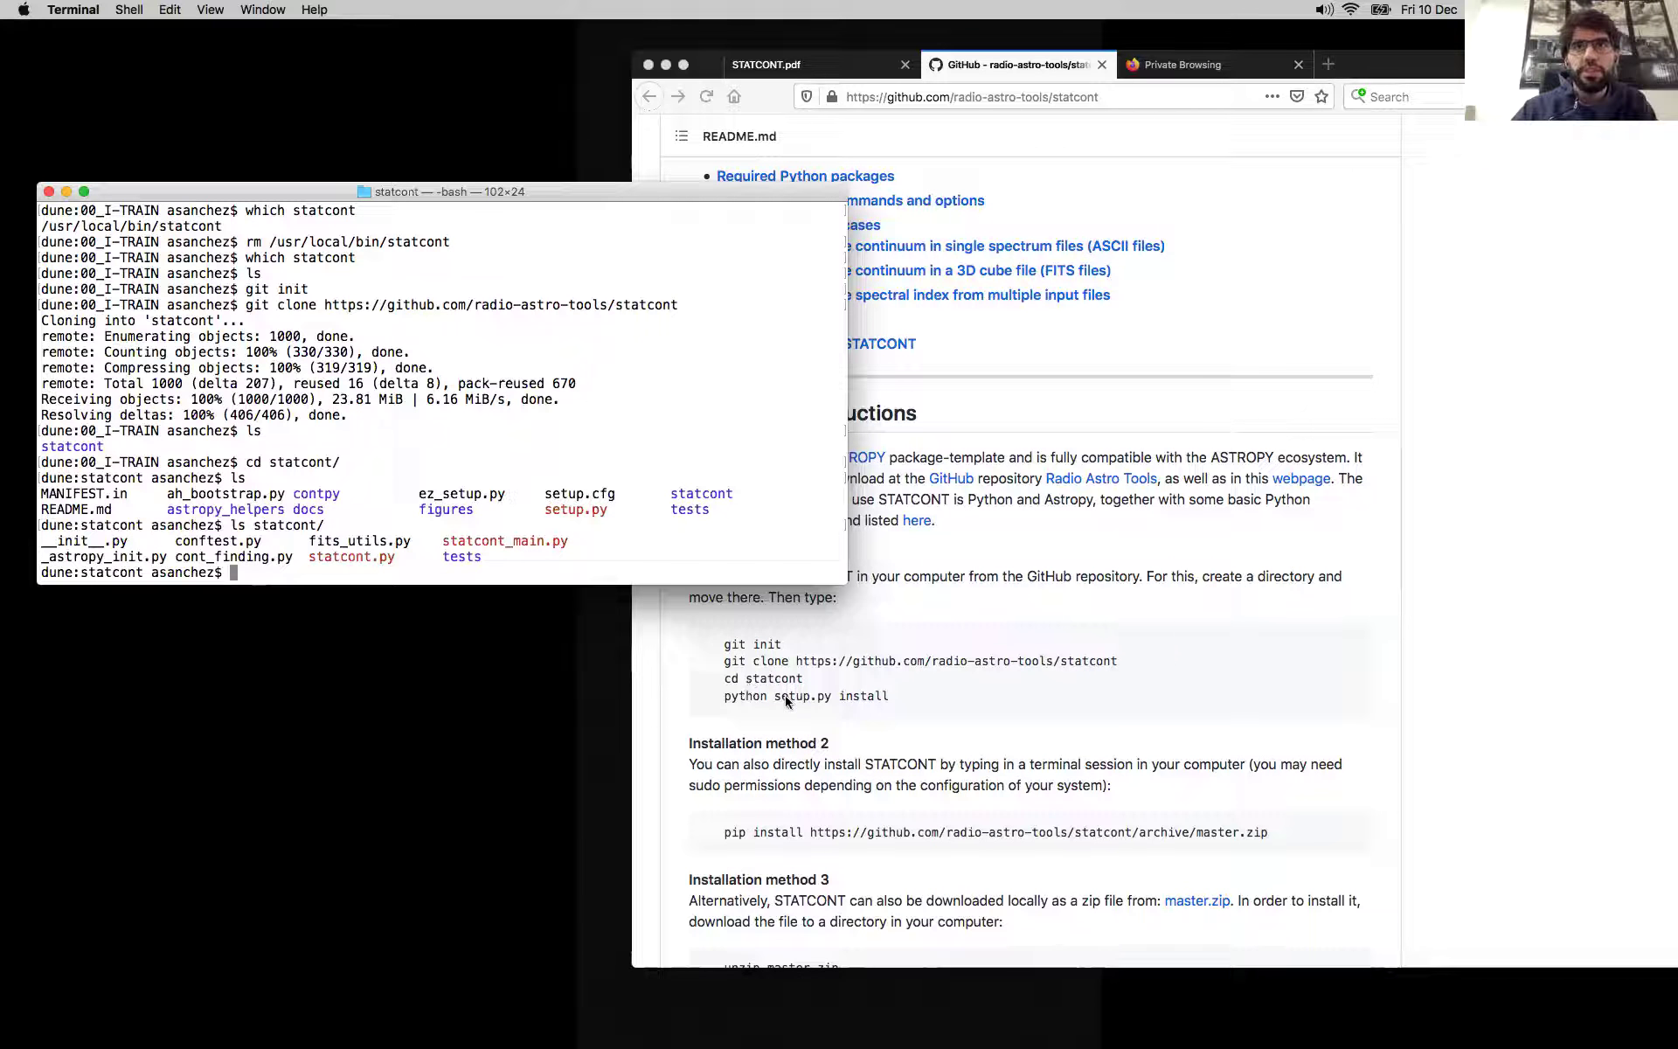
# Step: Install STATCONT from the cloned directory by running python3 setup.py install in the terminal
pyautogui.write('python')
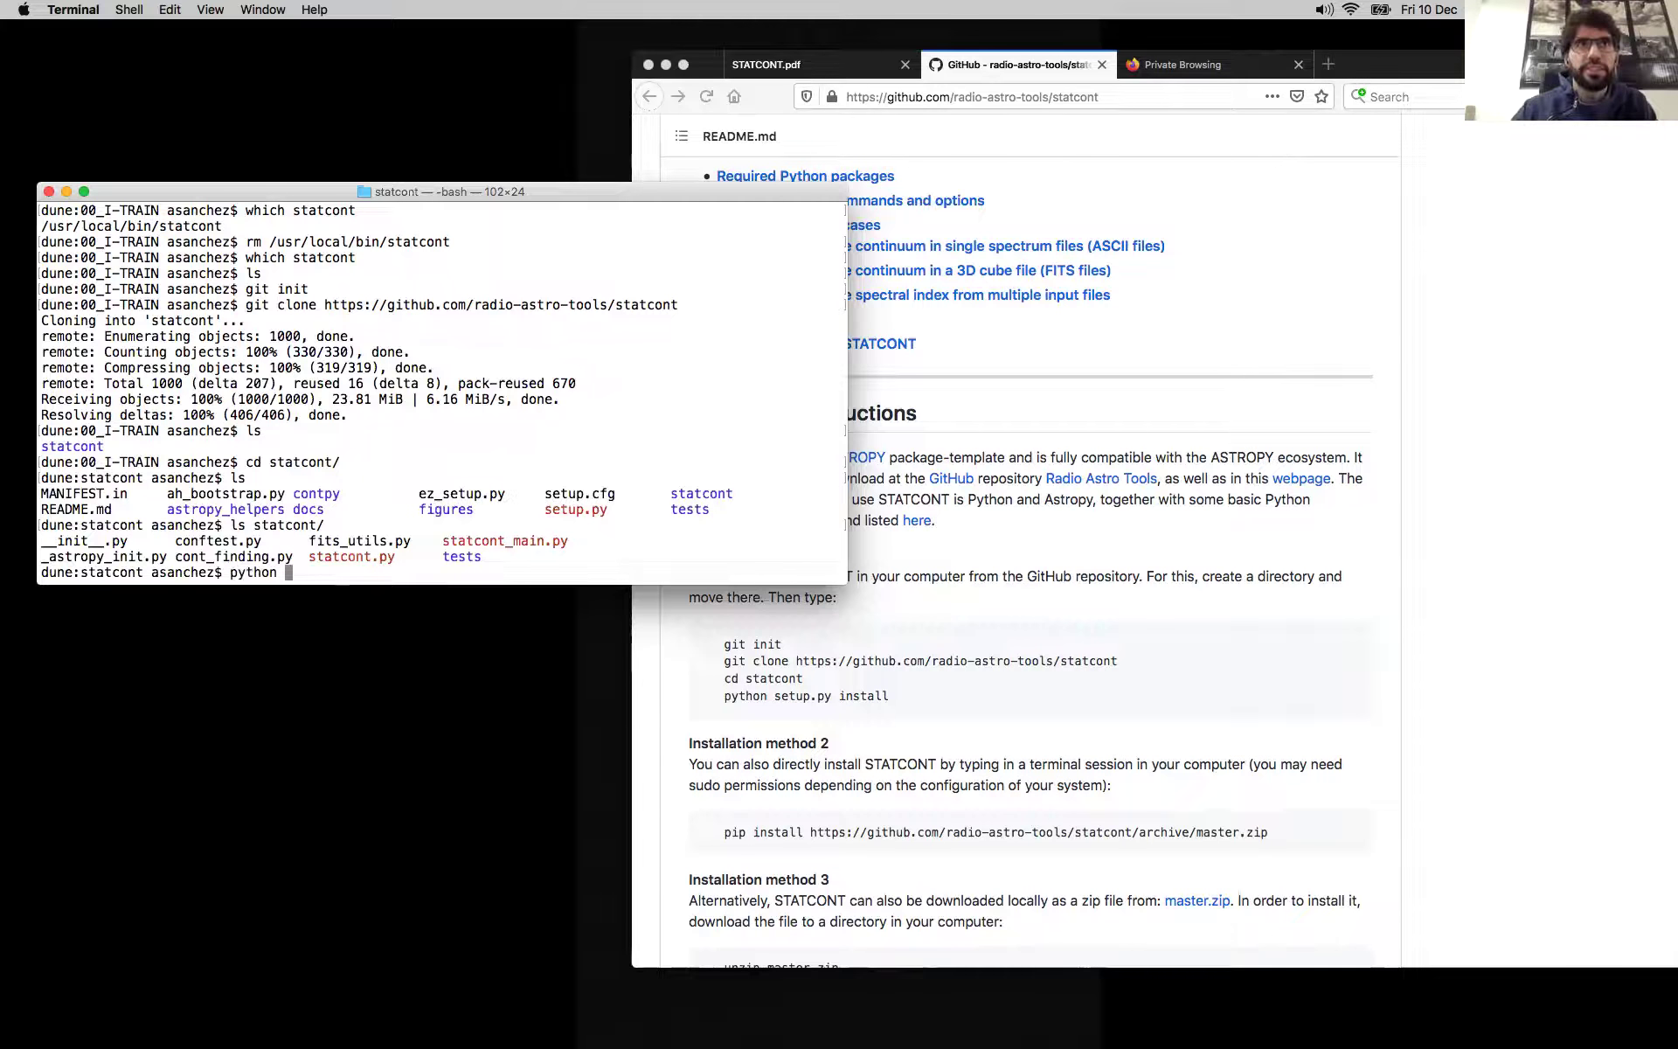
pyautogui.press('BackSpace')
pyautogui.write('3')
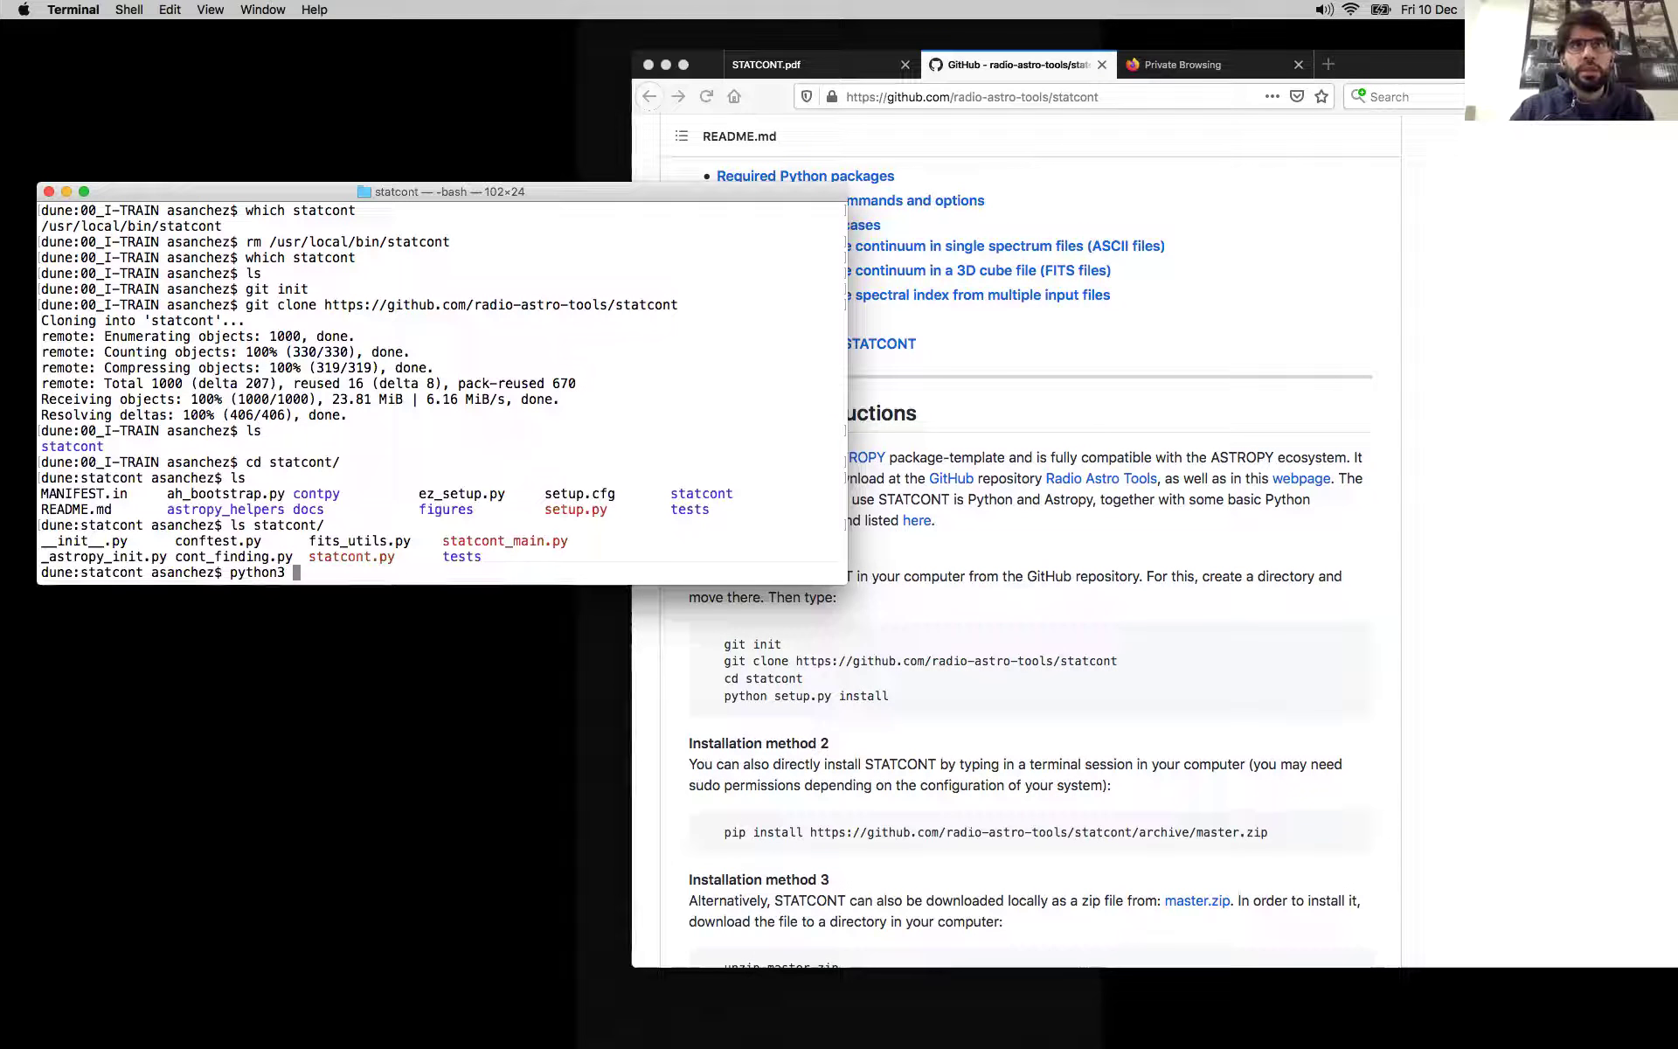
pyautogui.write('setup.')
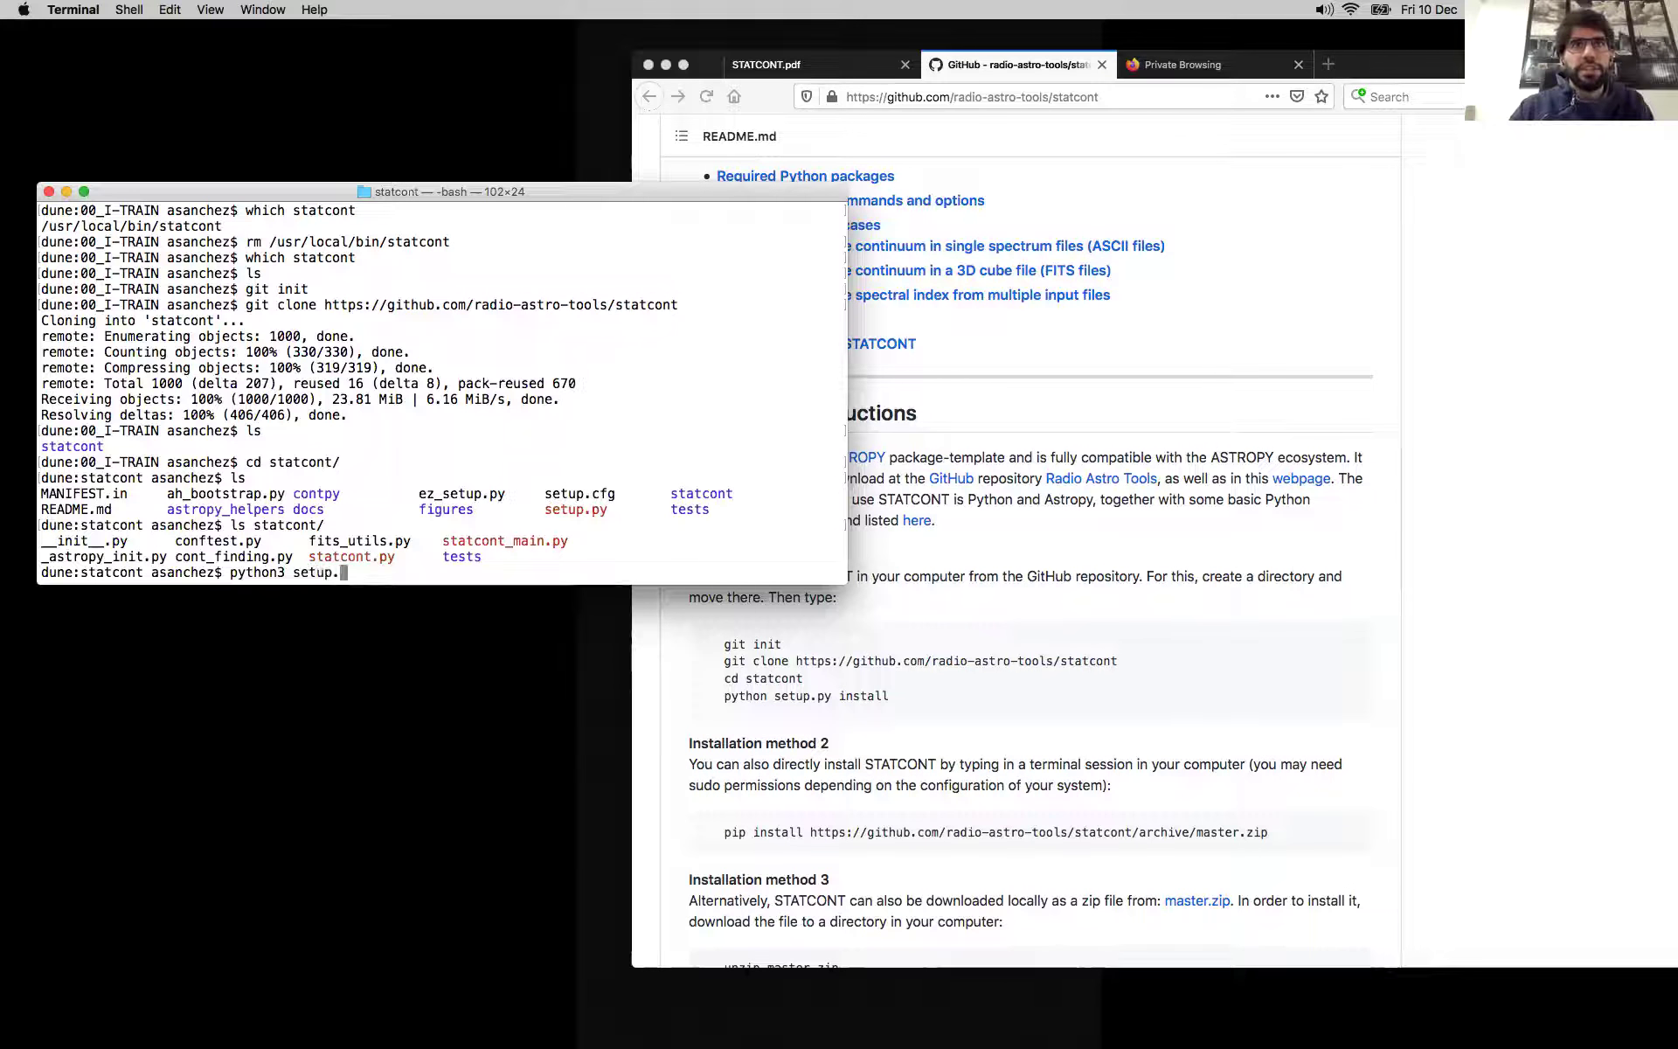
pyautogui.write('py install')
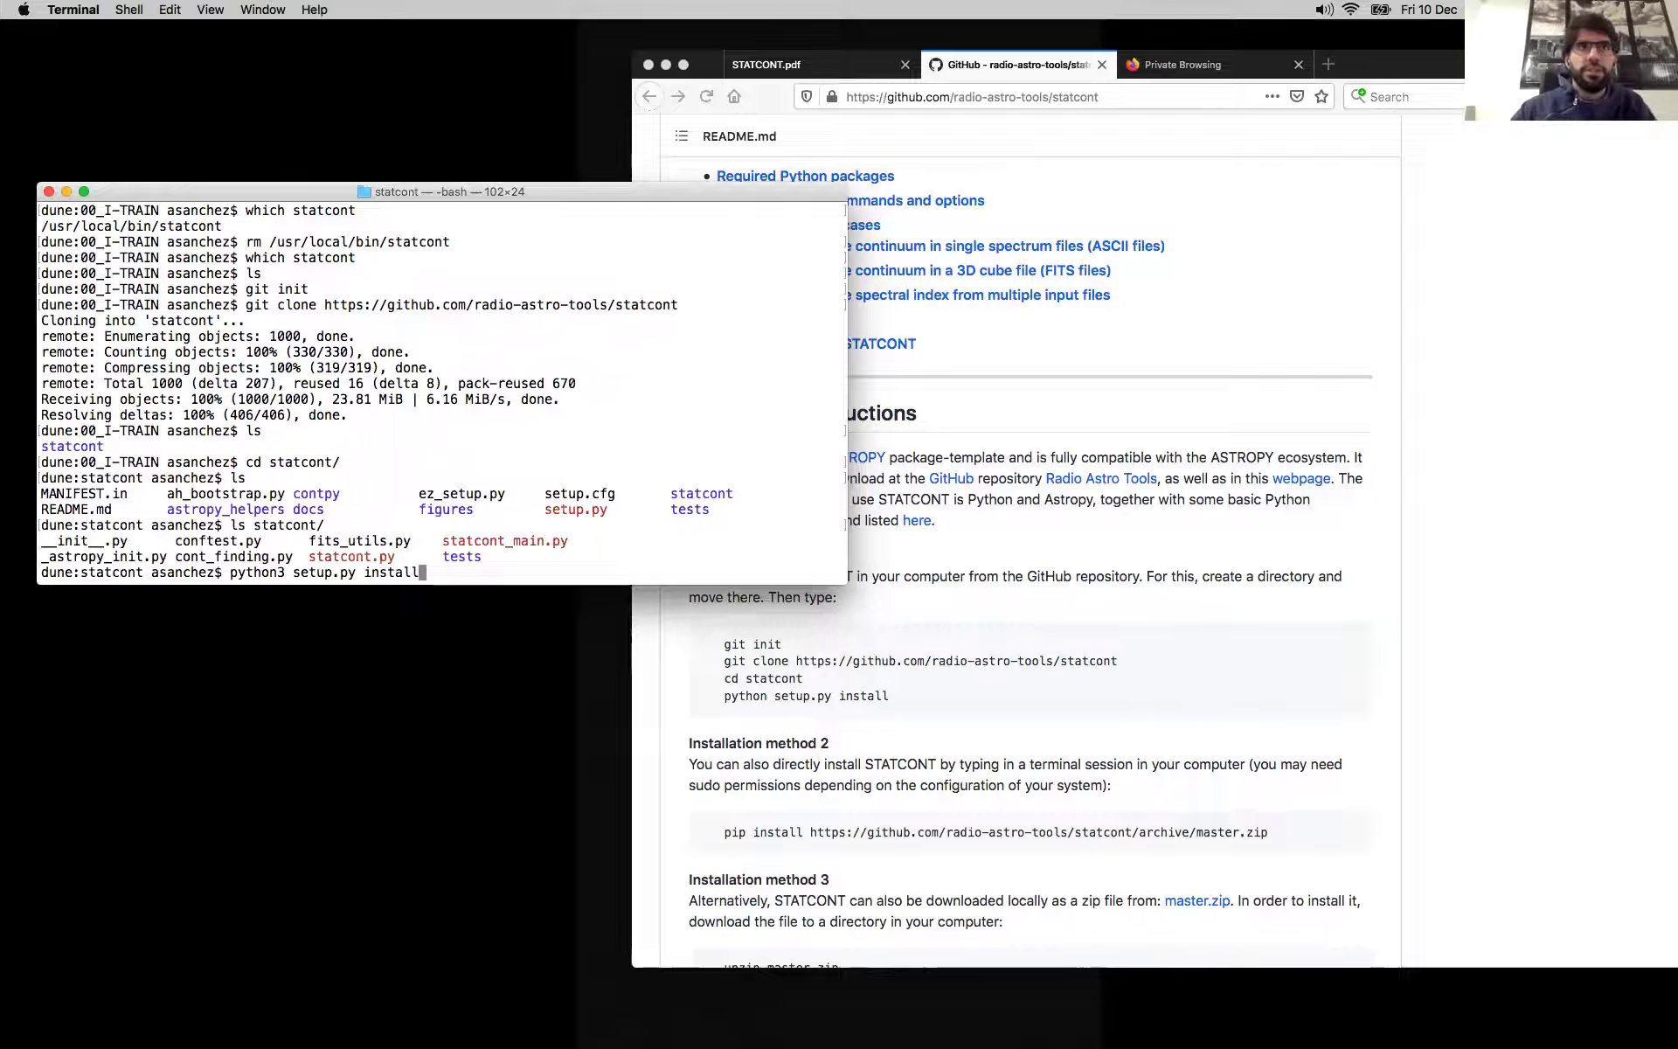
pyautogui.press('Return')
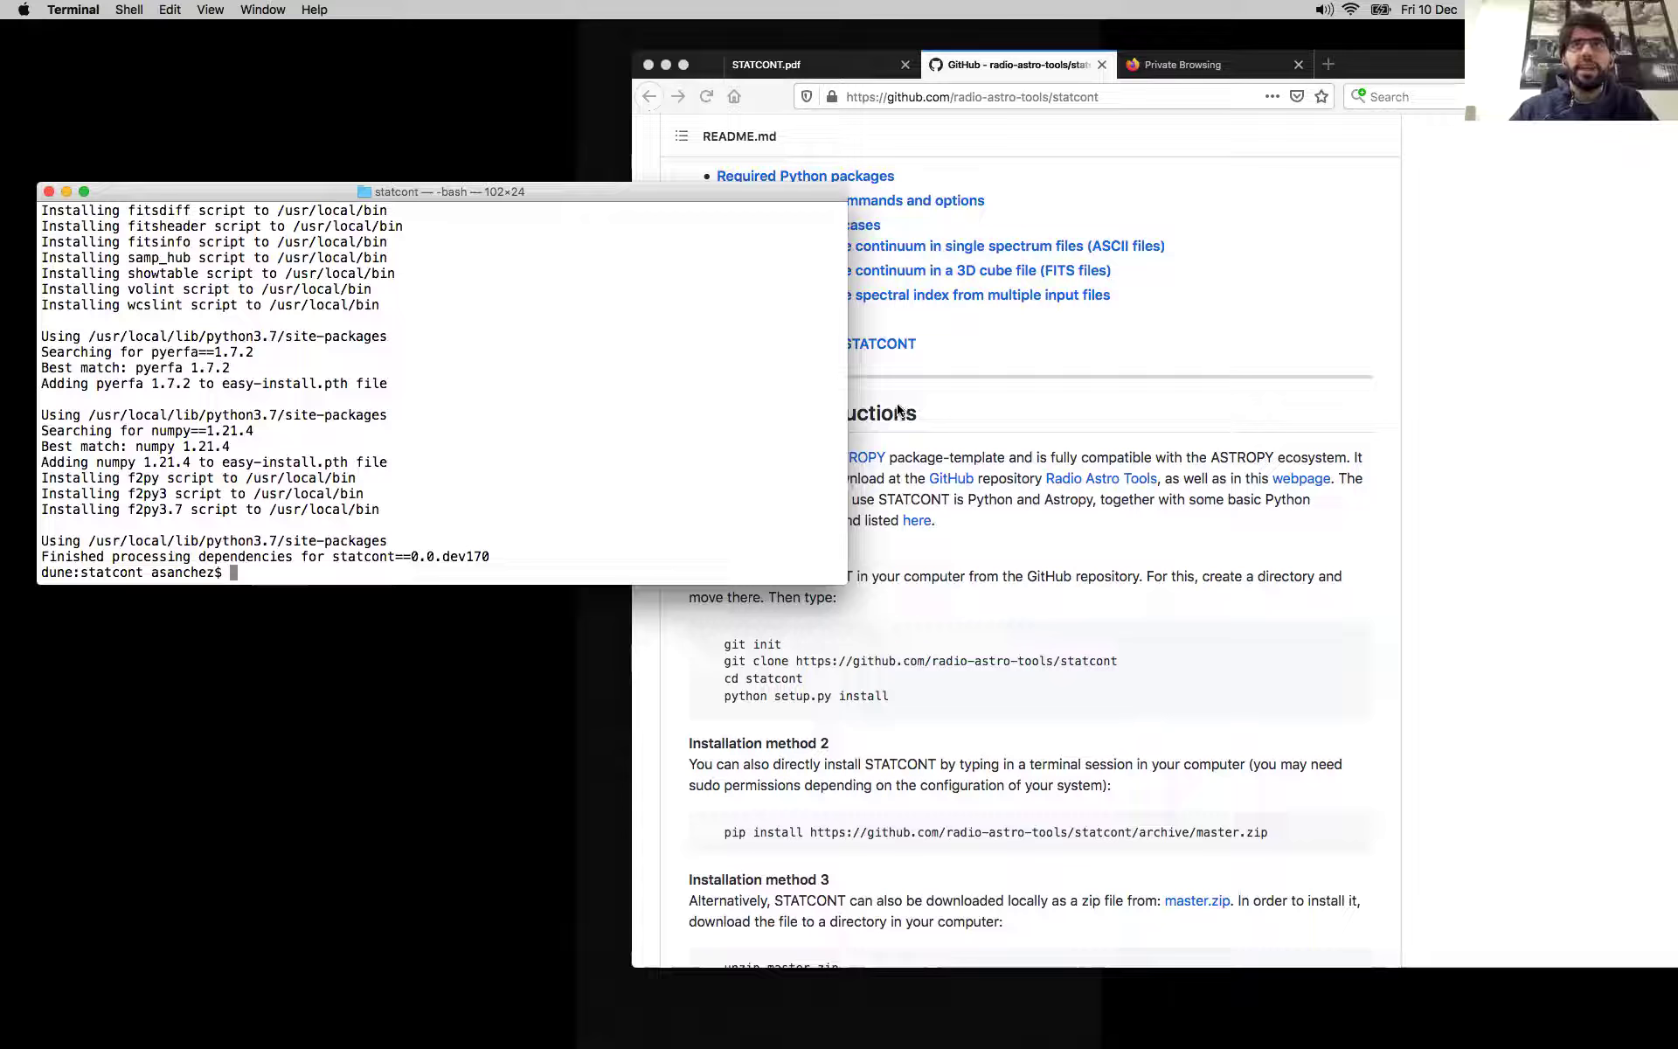
# Step: Switch to STATCONT.pdf in the browser and review the possible installation errors slide, highlighting the user-install and export PATH commands
pyautogui.click(855, 76)
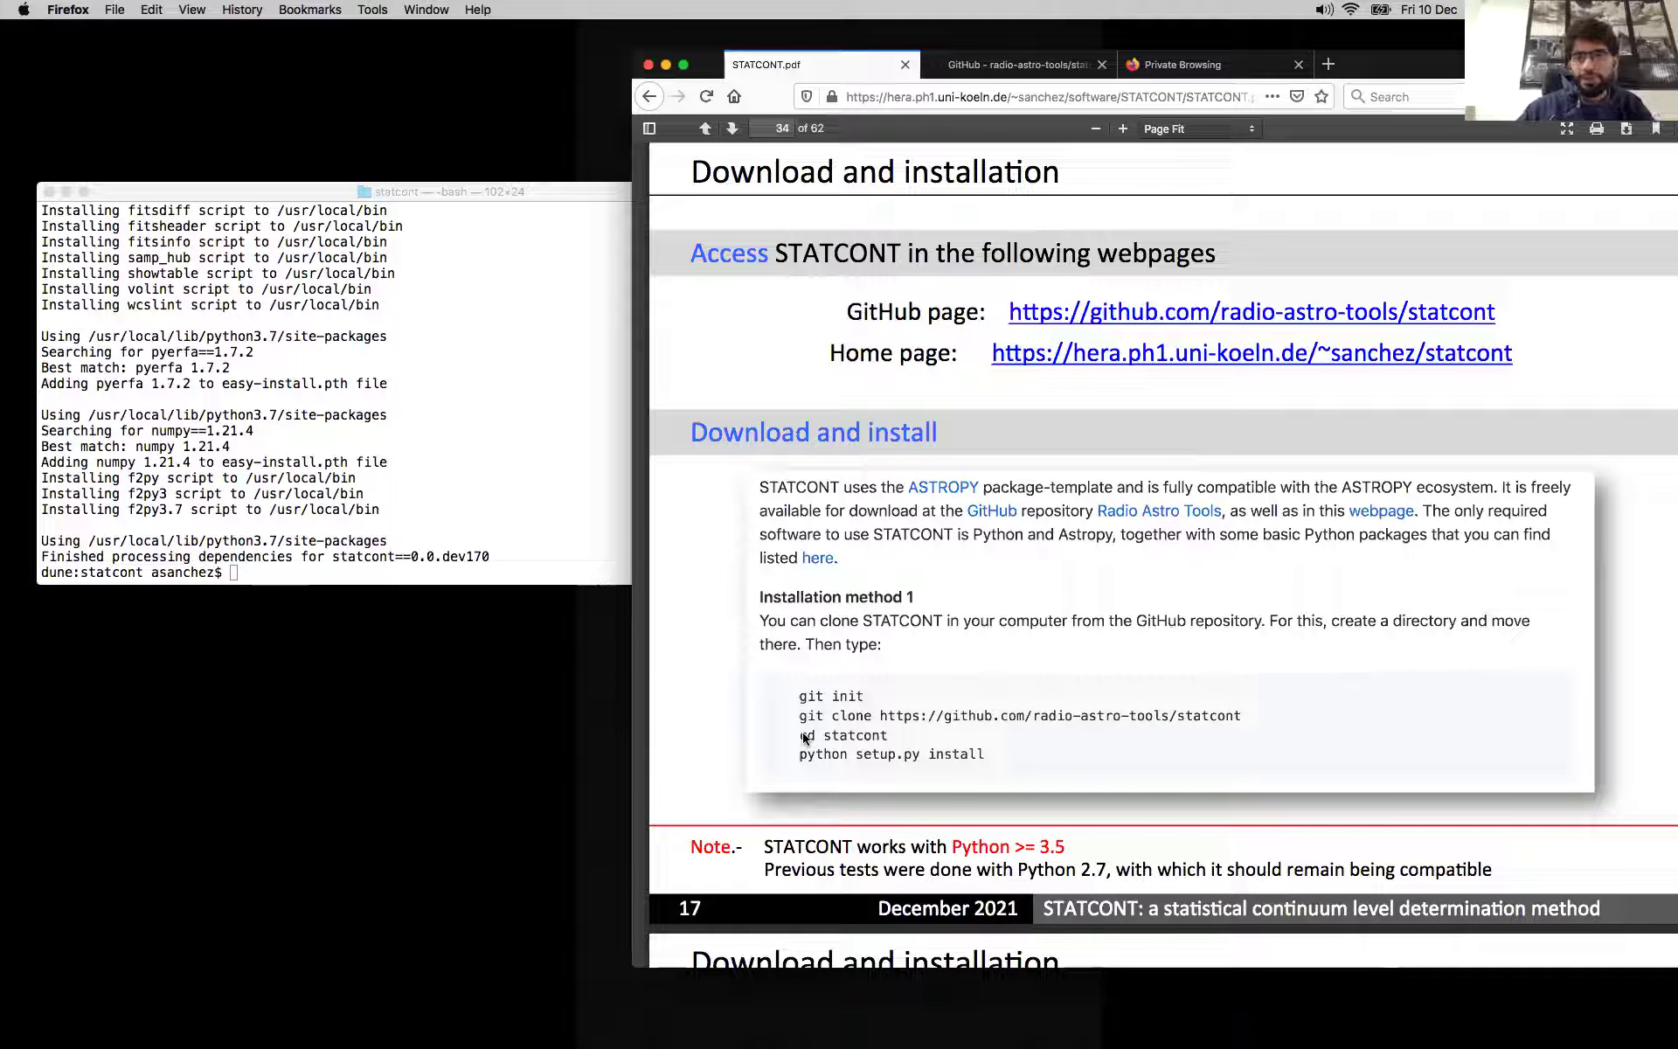
pyautogui.press('Right')
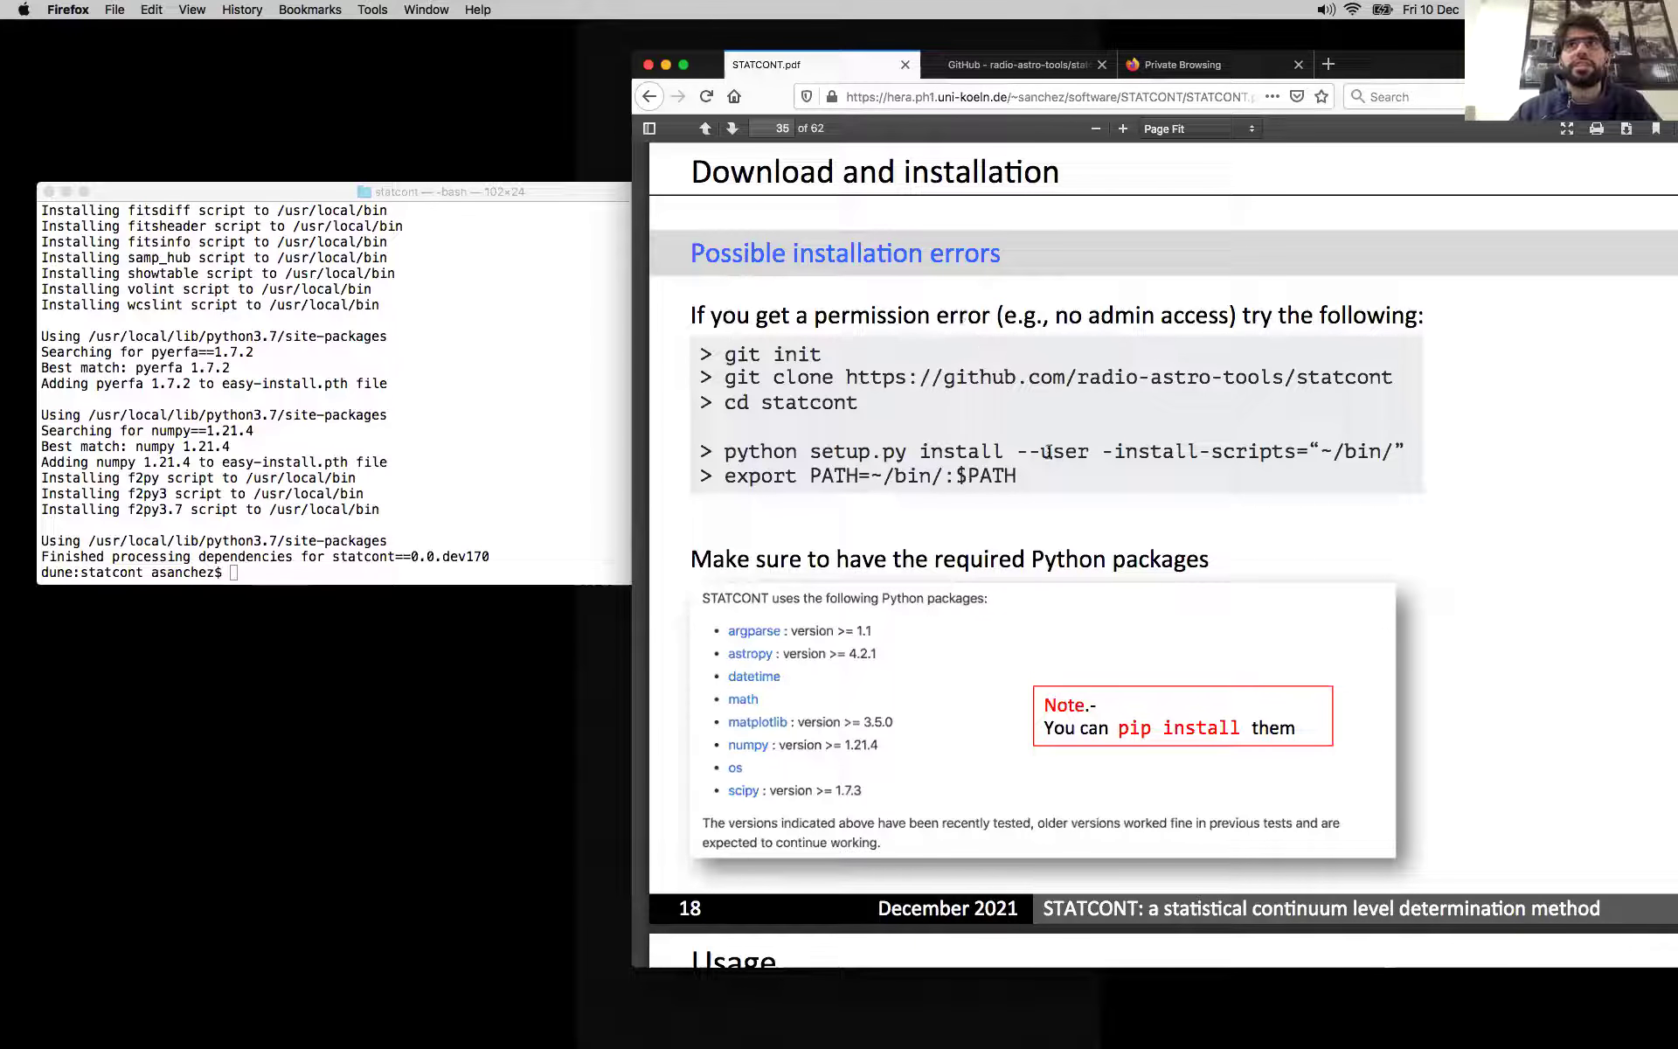
pyautogui.moveTo(725, 452); pyautogui.dragTo(1189, 451)
pyautogui.moveTo(1299, 475)
pyautogui.mouseDown()
pyautogui.moveTo(1264, 452)
pyautogui.moveTo(1298, 452)
pyautogui.mouseUp()
pyautogui.click(976, 444)
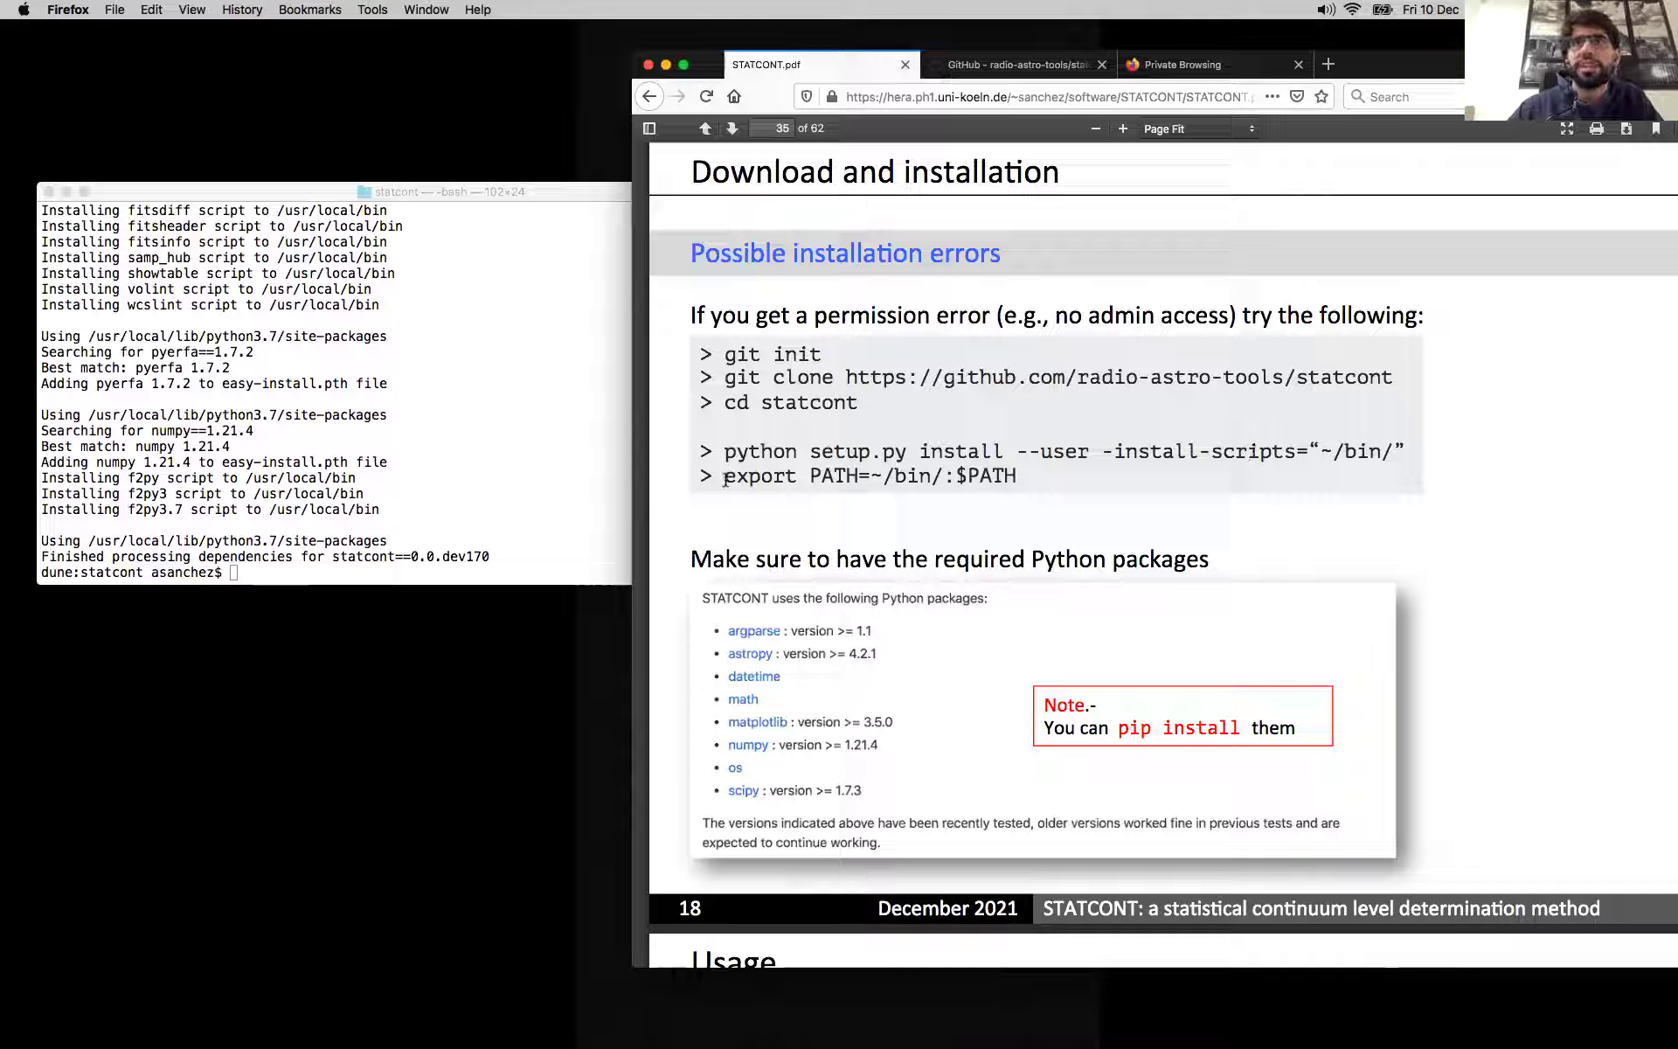
pyautogui.moveTo(724, 476); pyautogui.dragTo(1019, 477)
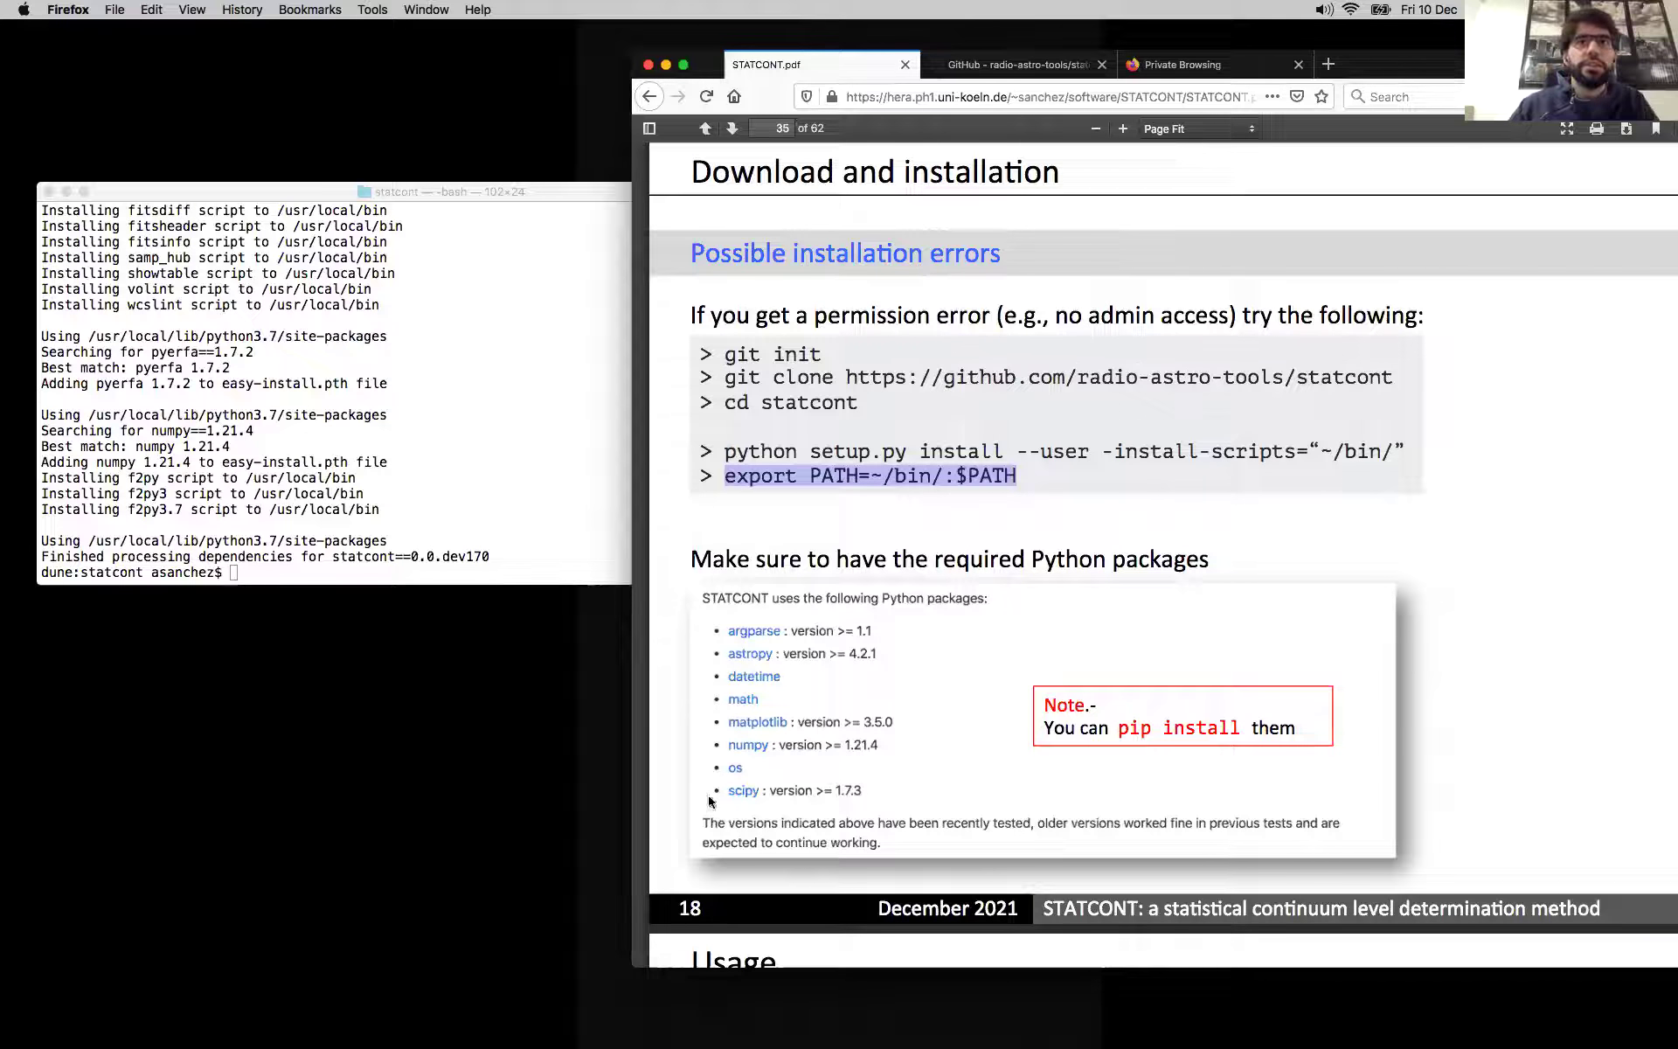
pyautogui.click(649, 815)
# Step: Advance the slides to Start STATCONT, run statcont --help in the terminal and make the terminal window taller
pyautogui.press('Right')
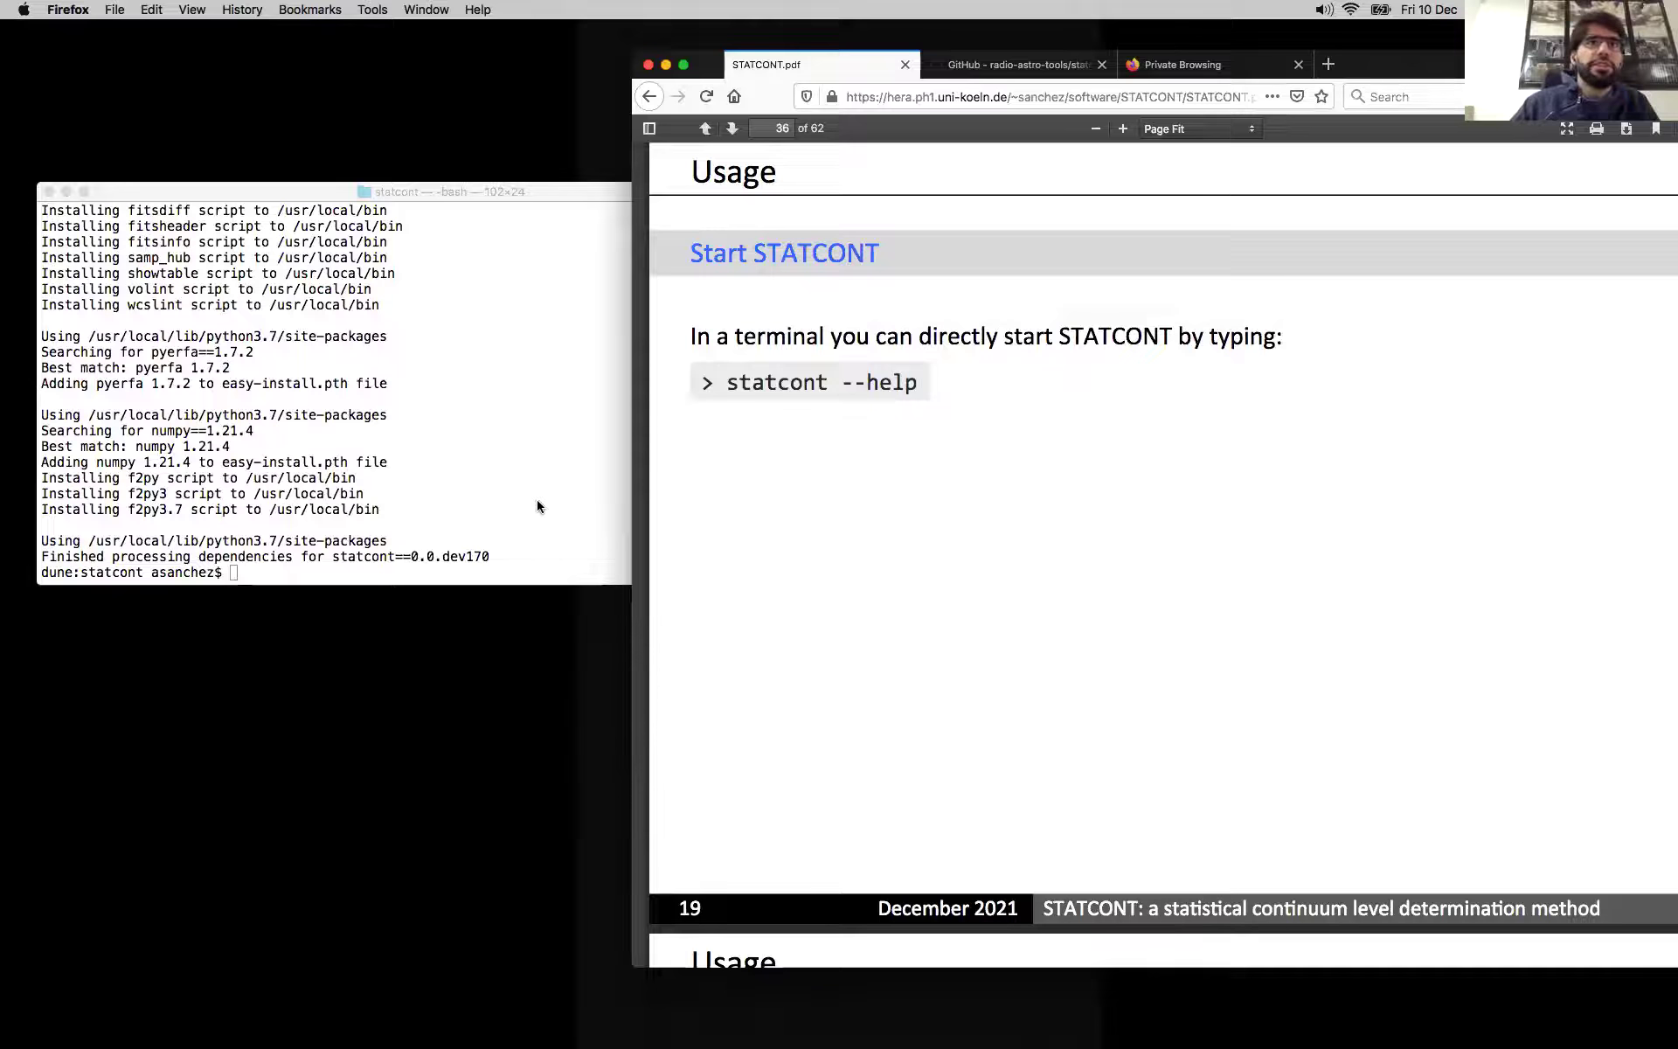
pyautogui.click(502, 430)
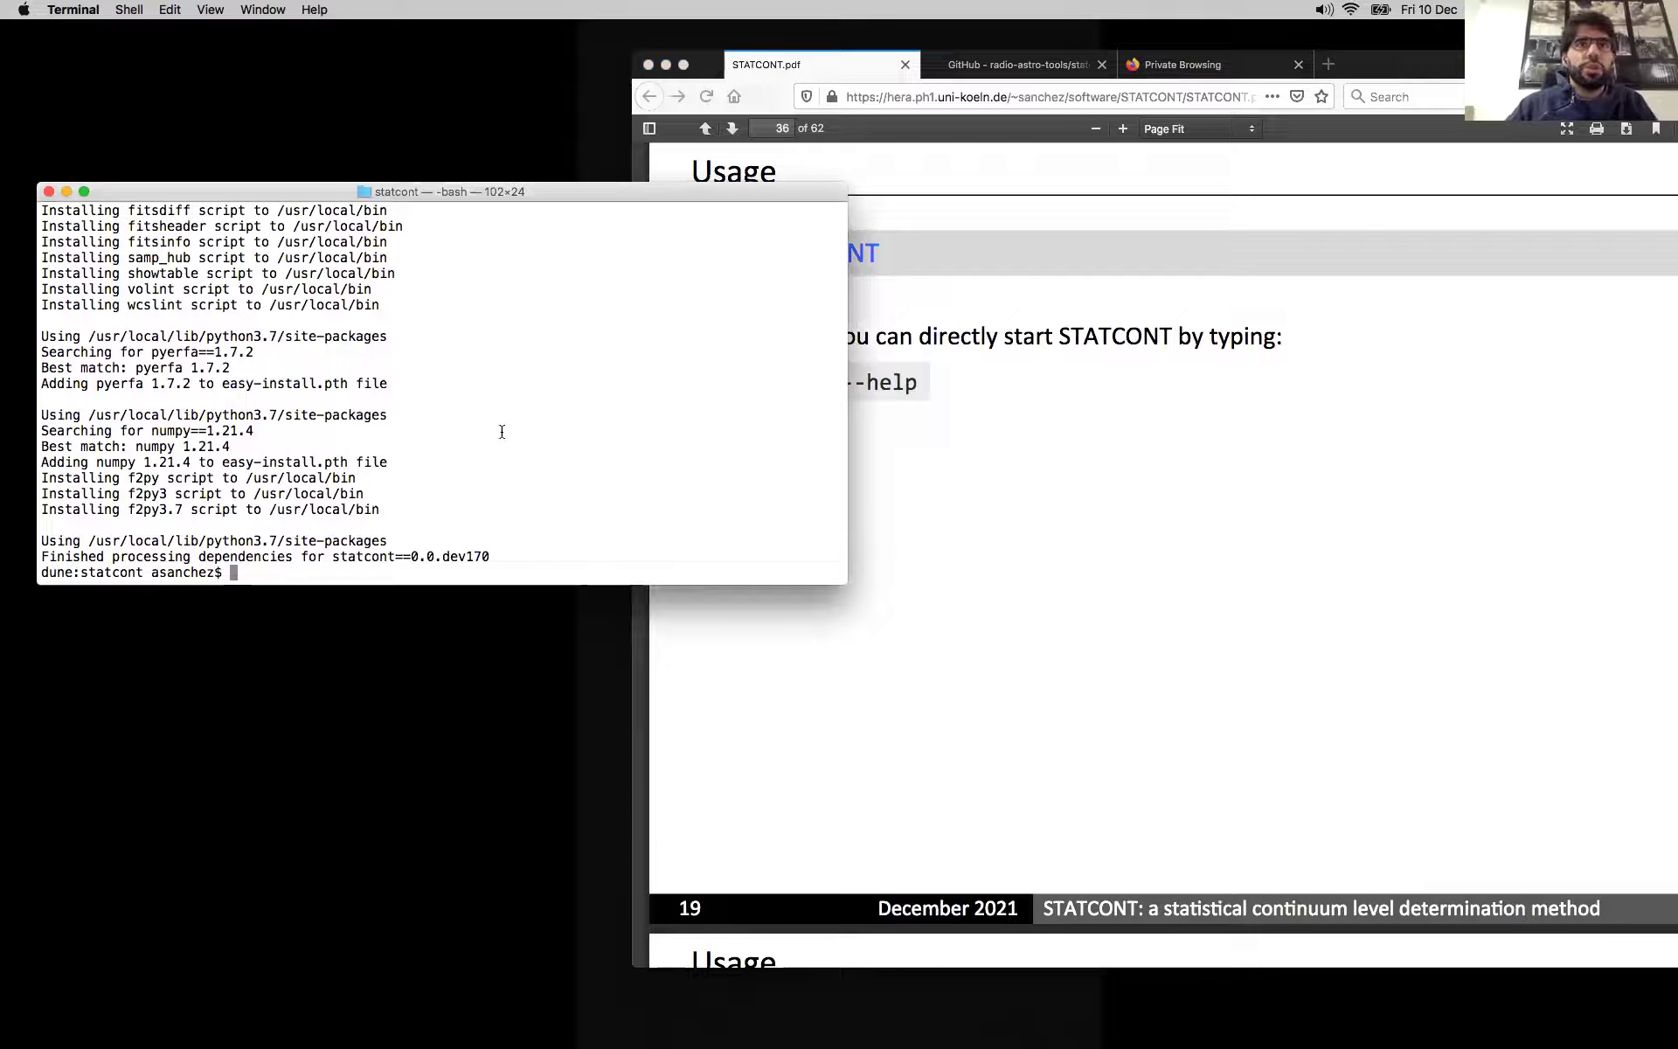
pyautogui.write('statcont')
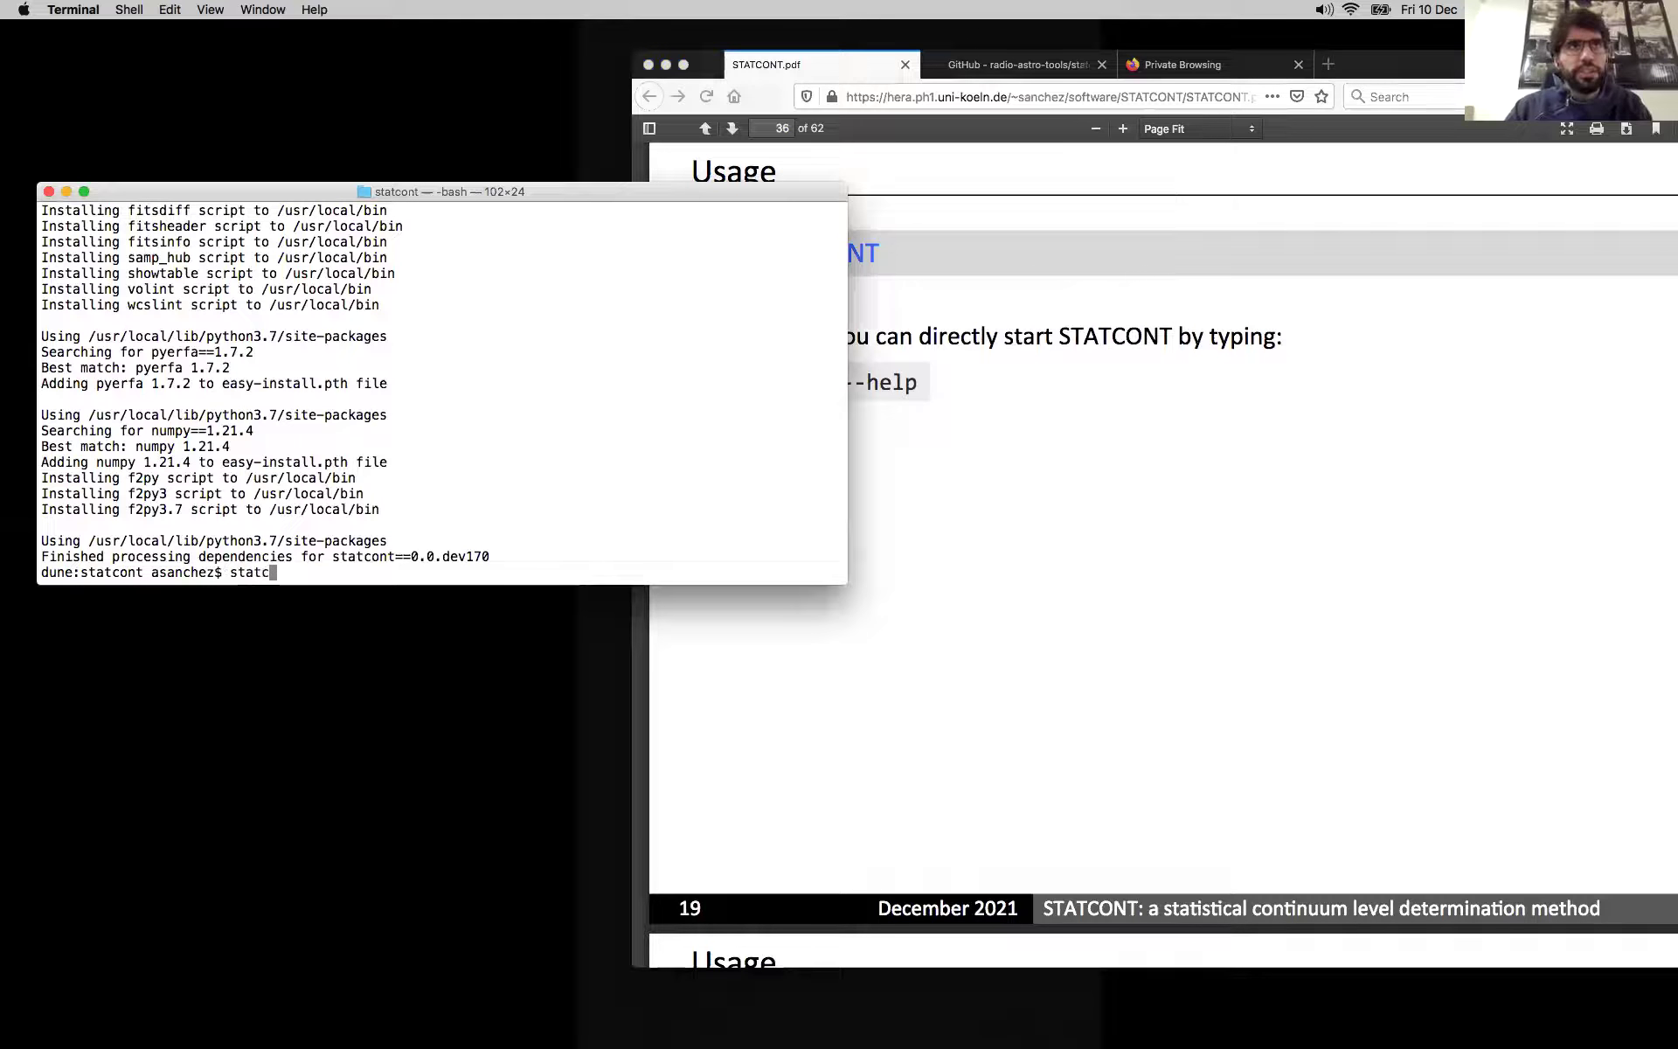
pyautogui.write(' --help')
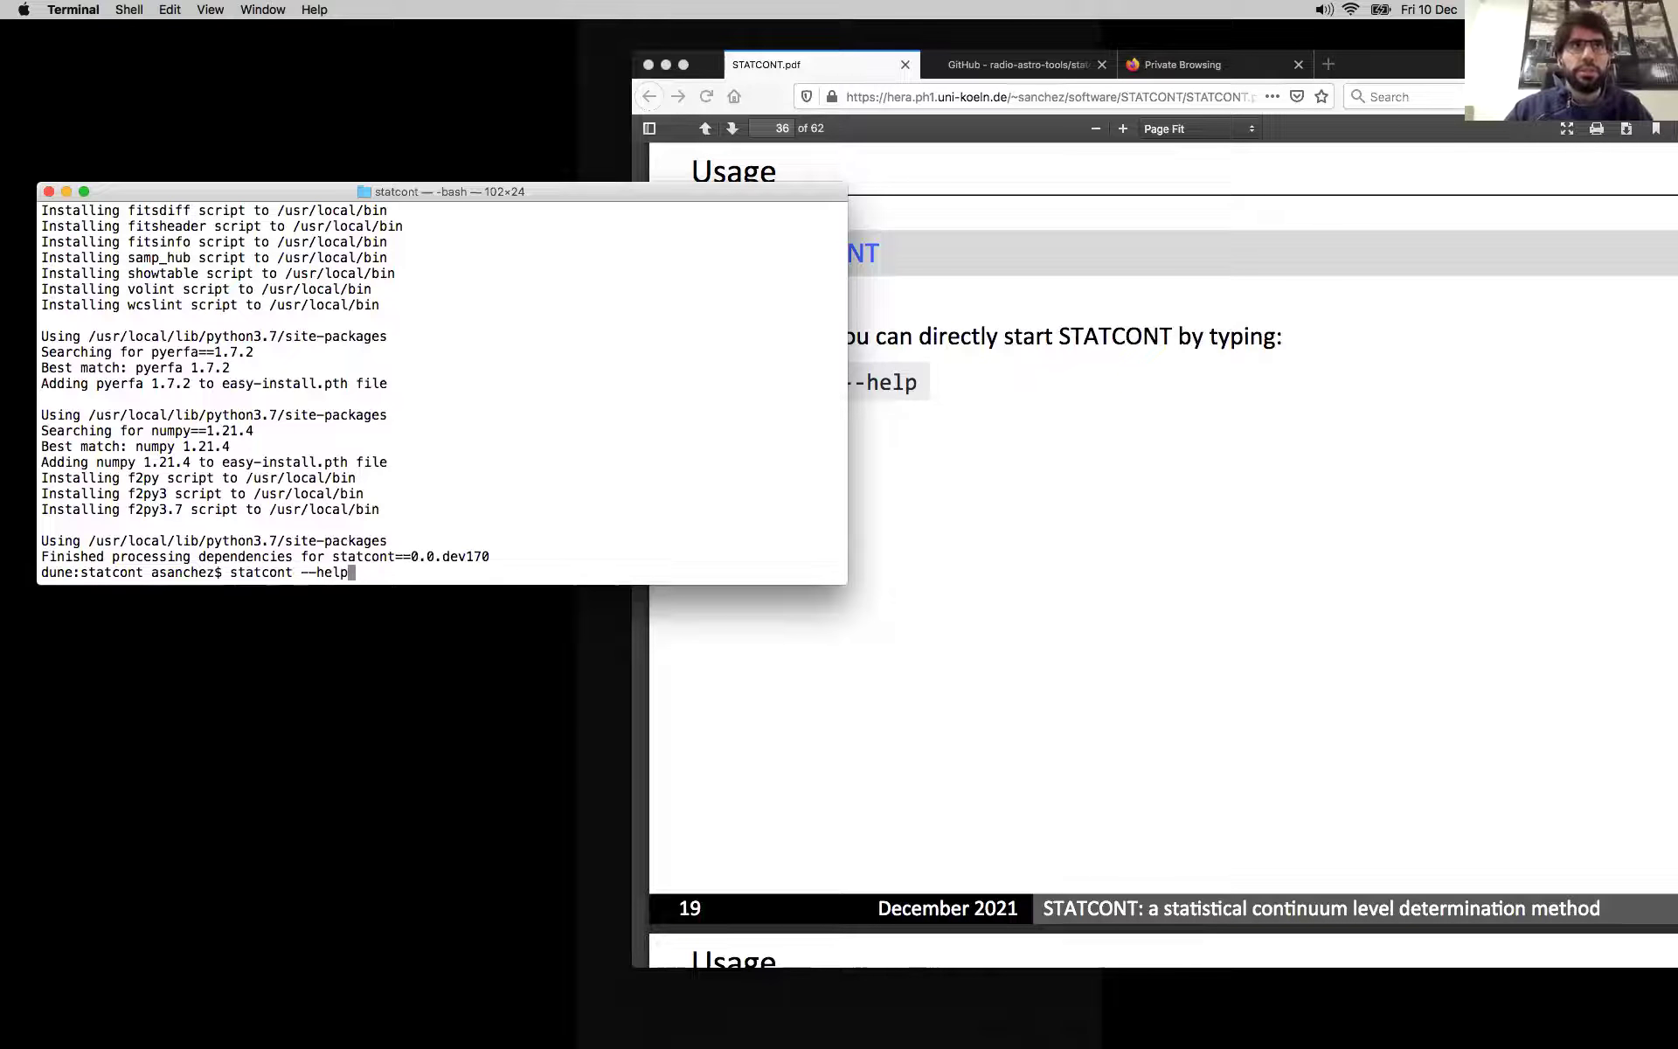
pyautogui.press('Return')
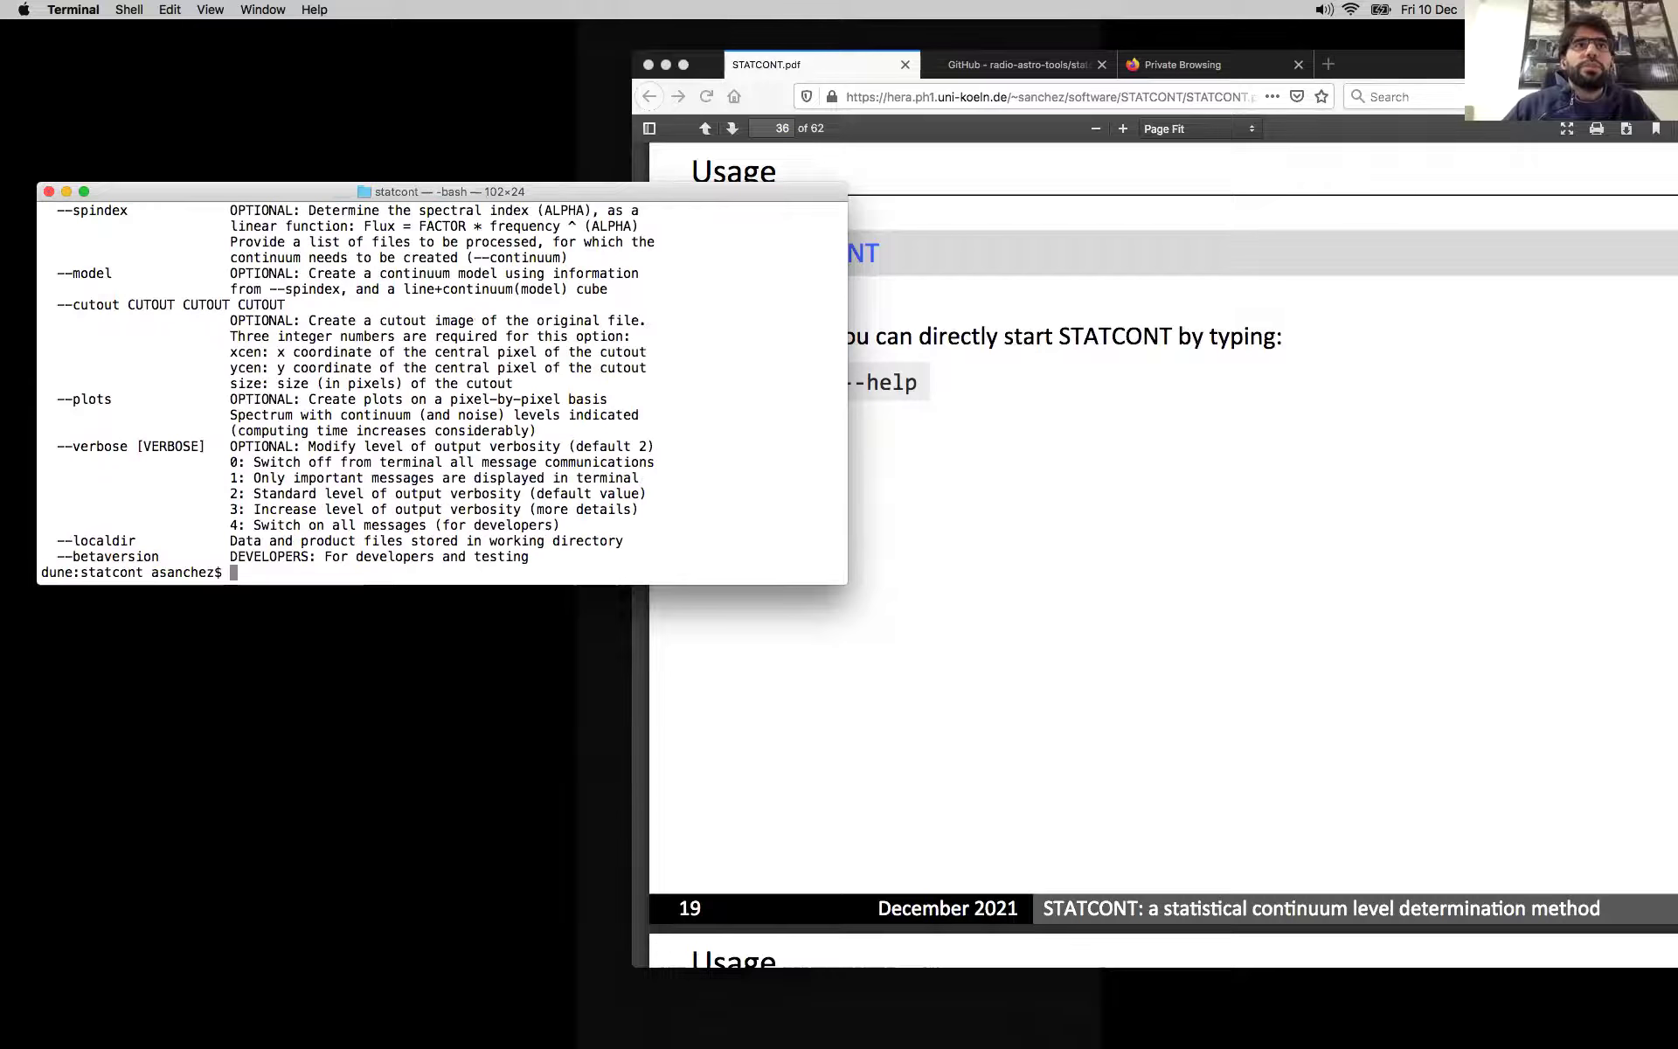
pyautogui.moveTo(467, 584); pyautogui.dragTo(468, 918)
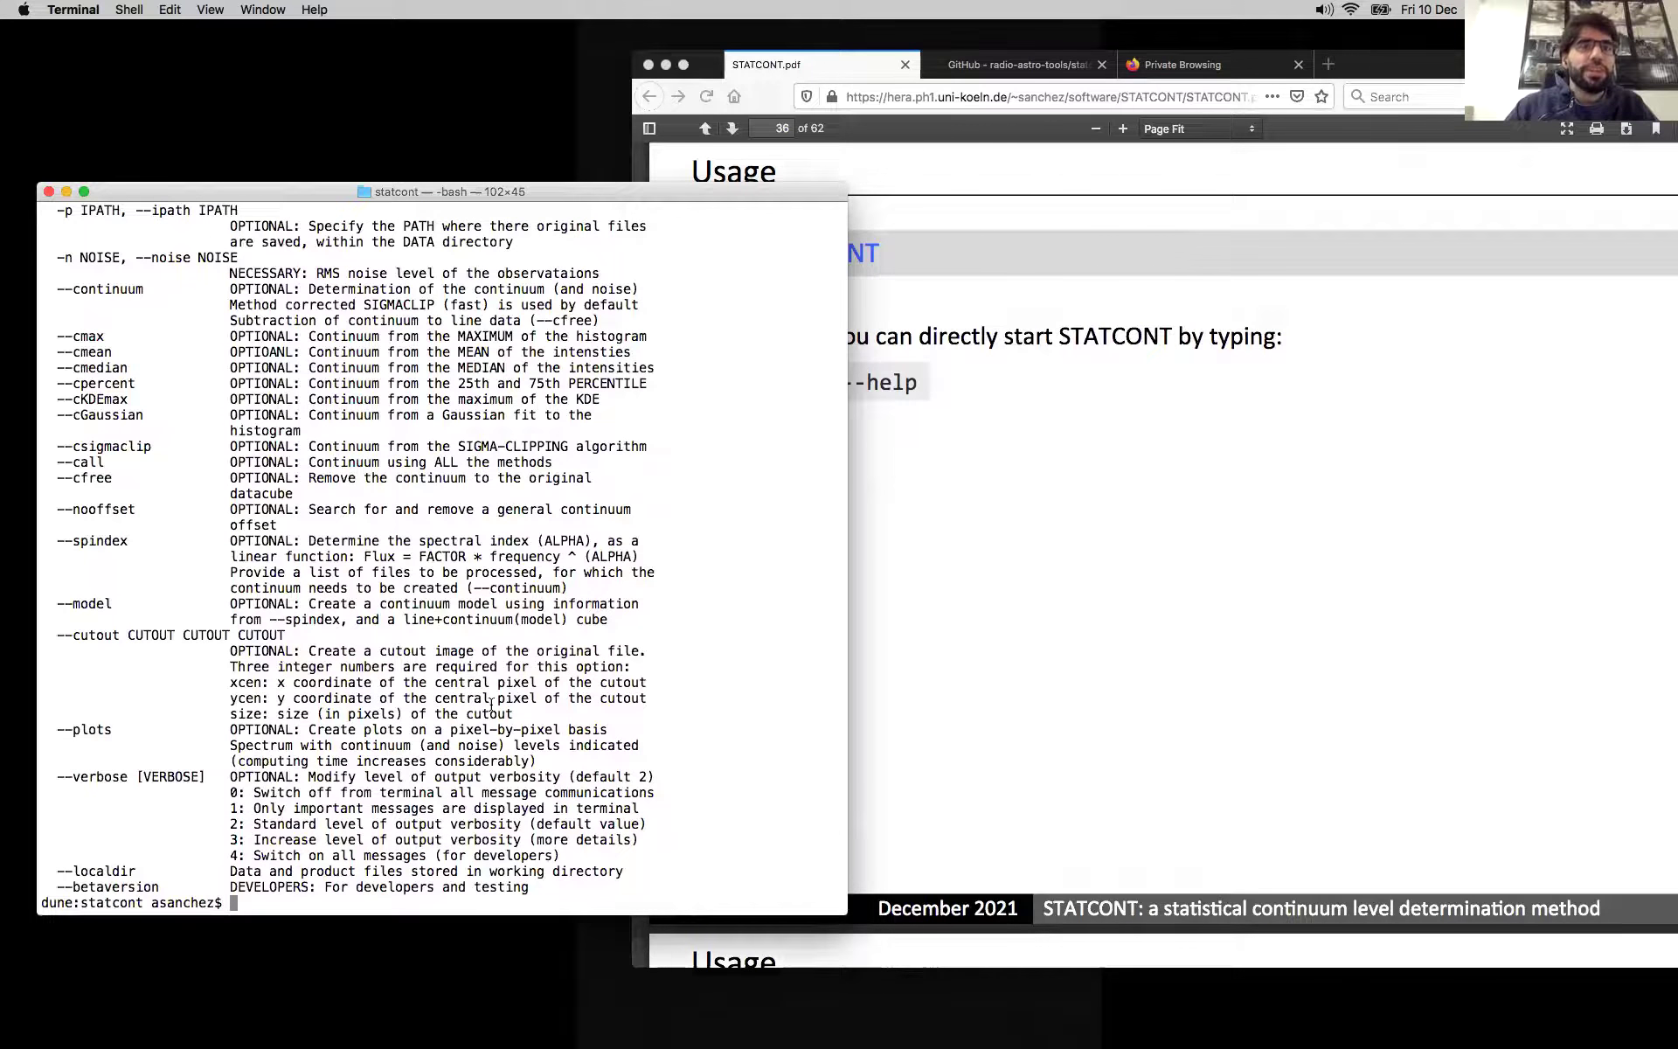
# Step: Read through the statcont help output in the terminal, from the usage summary to the last optional argument
pyautogui.scroll(10, 492, 704)
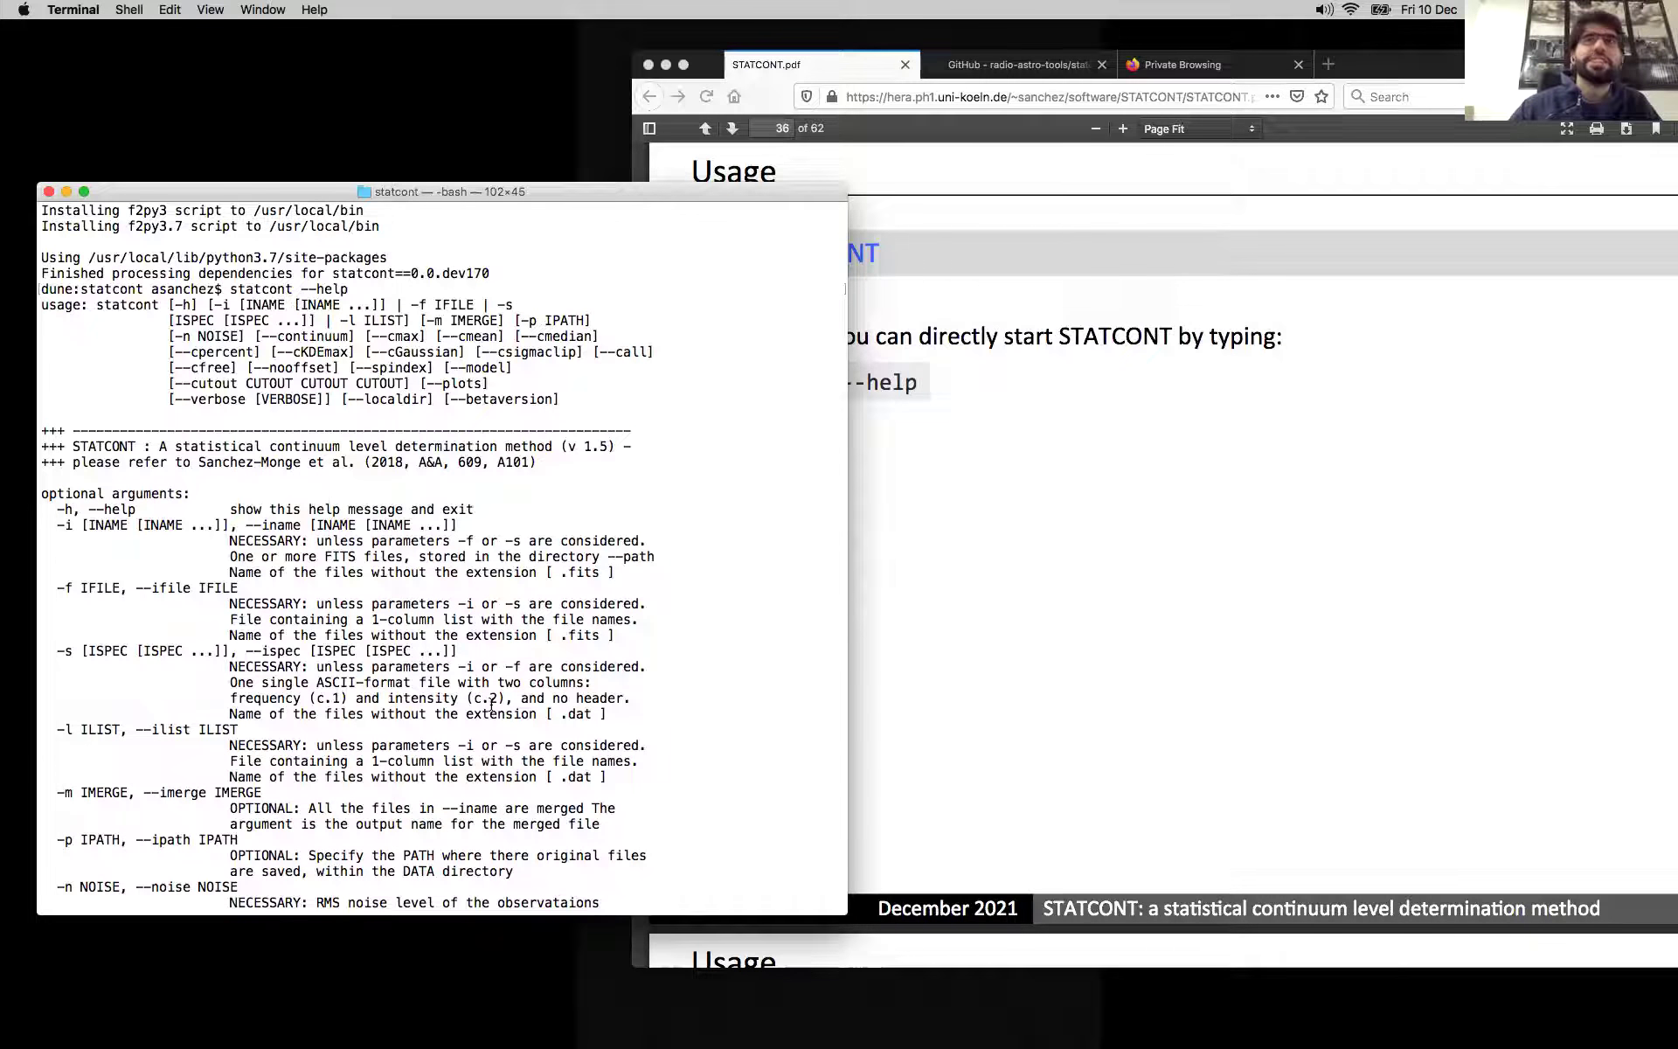
pyautogui.scroll(-1, 617, 504)
pyautogui.scroll(3, 617, 504)
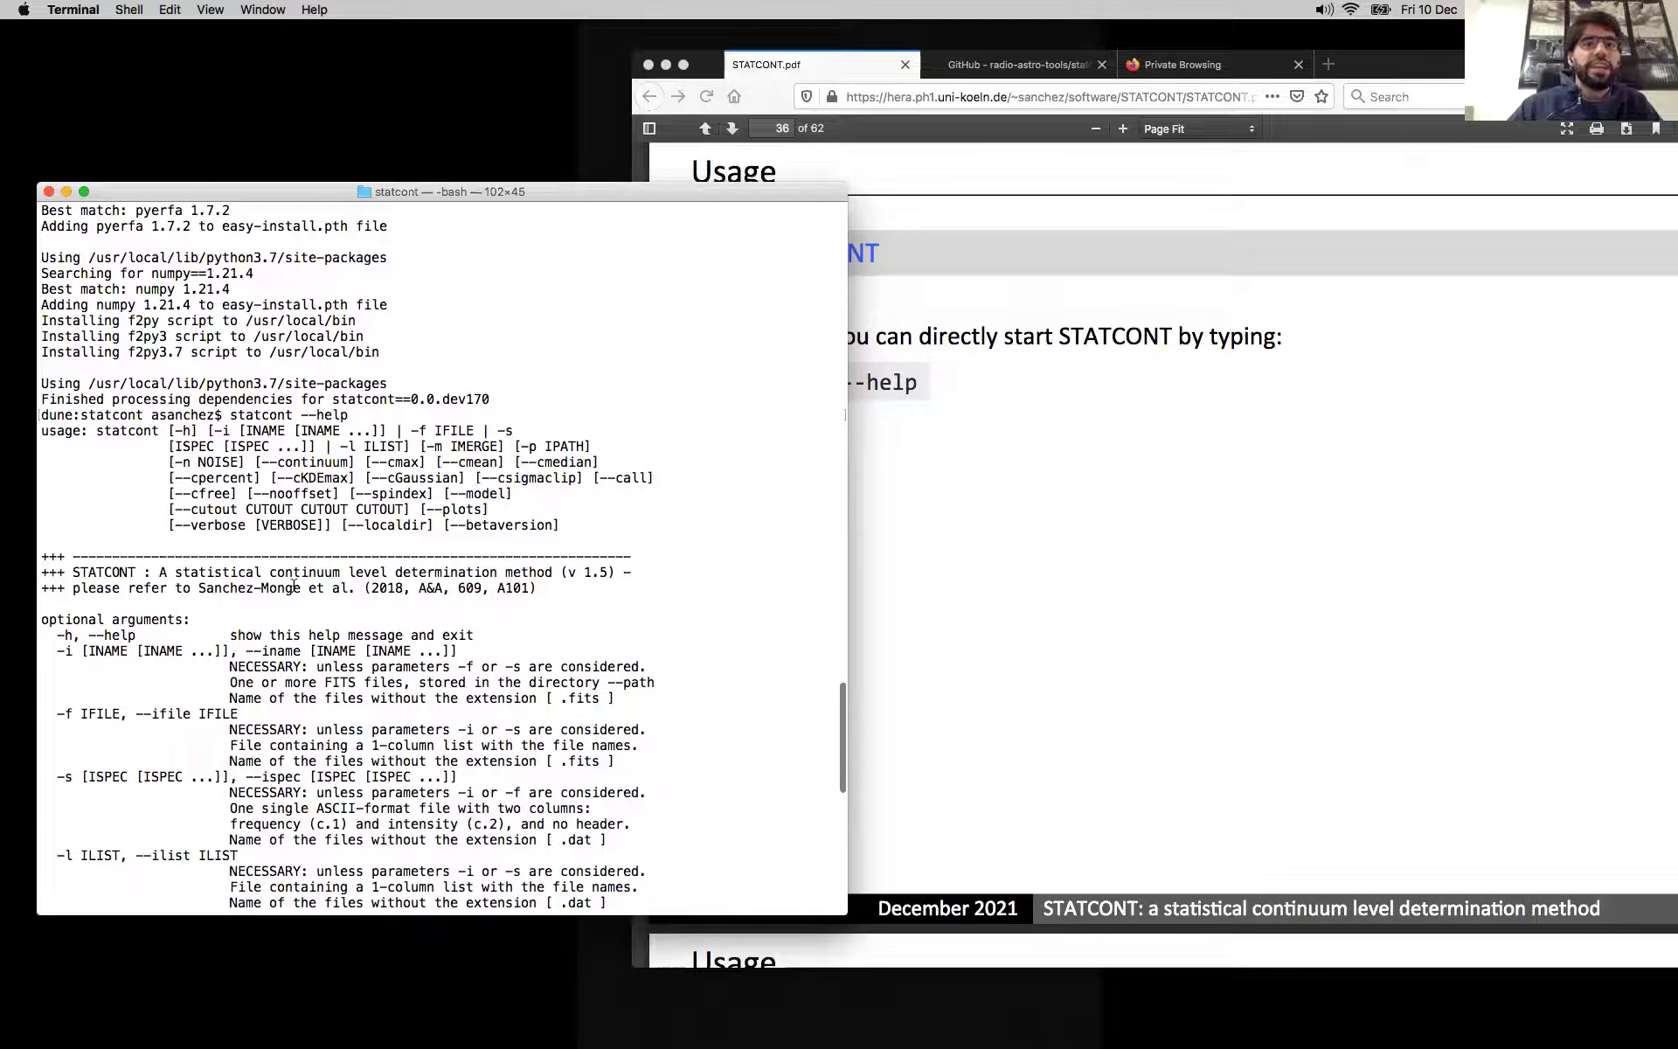
pyautogui.scroll(-1, 293, 584)
pyautogui.scroll(-10, 344, 725)
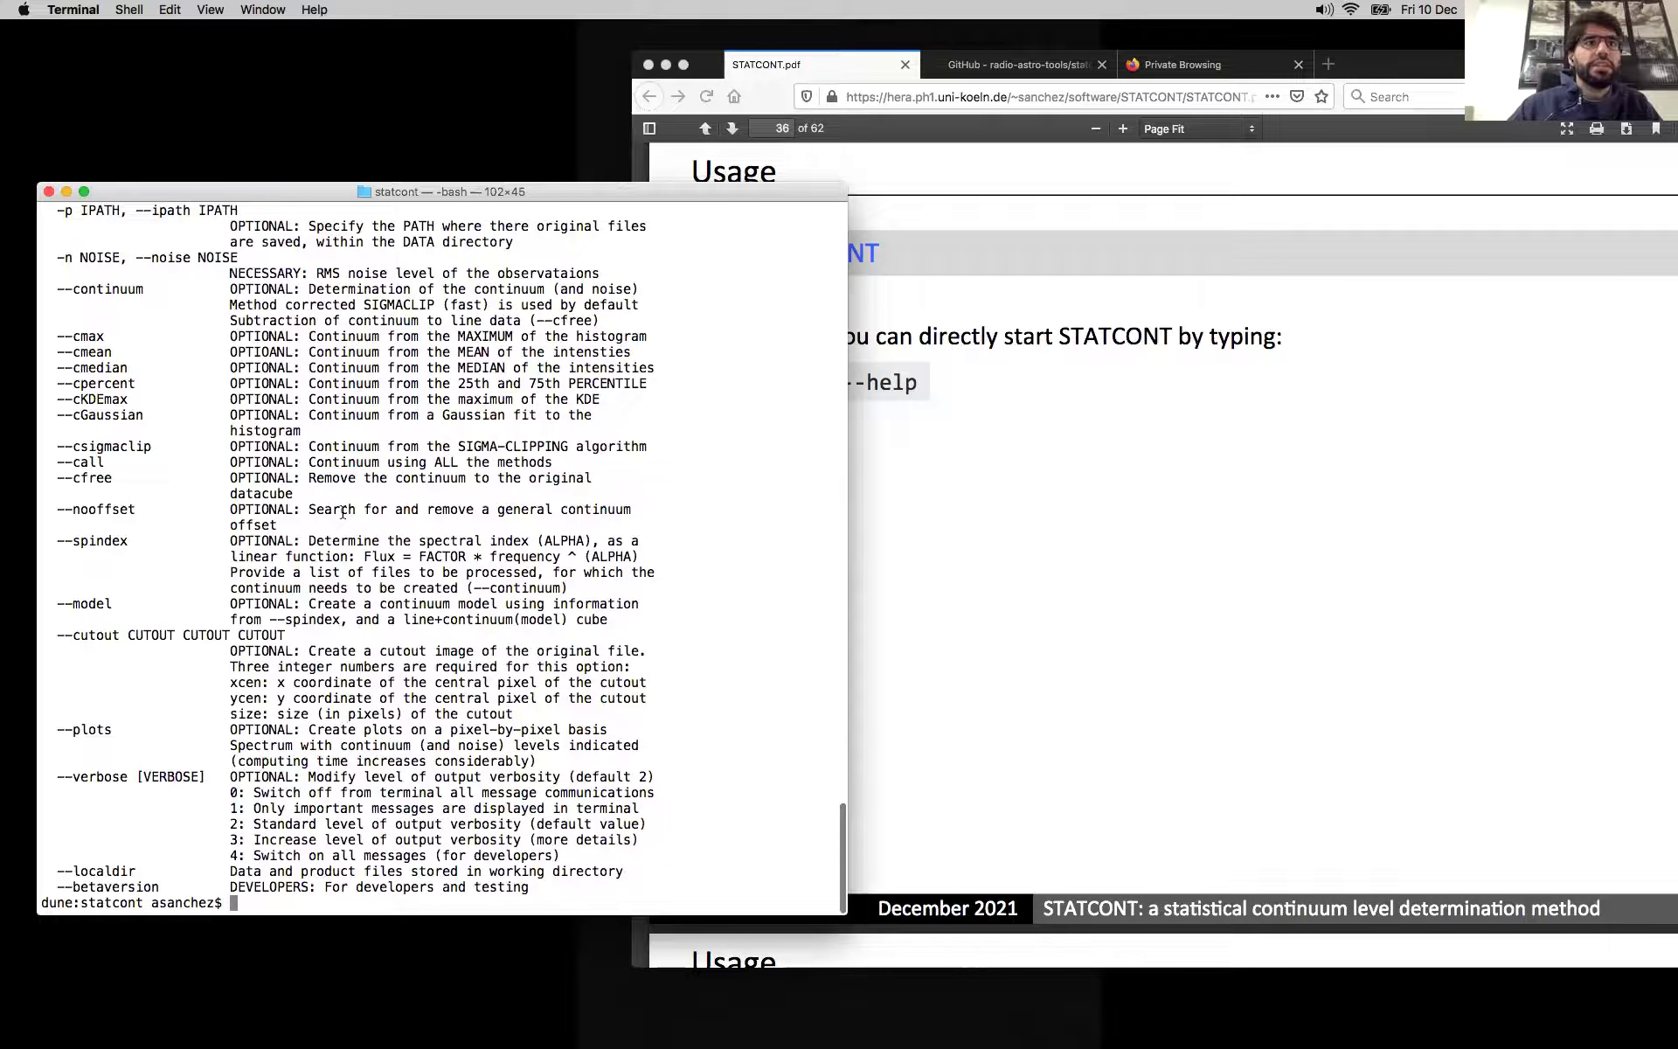
pyautogui.scroll(5, 342, 515)
pyautogui.scroll(8, 343, 513)
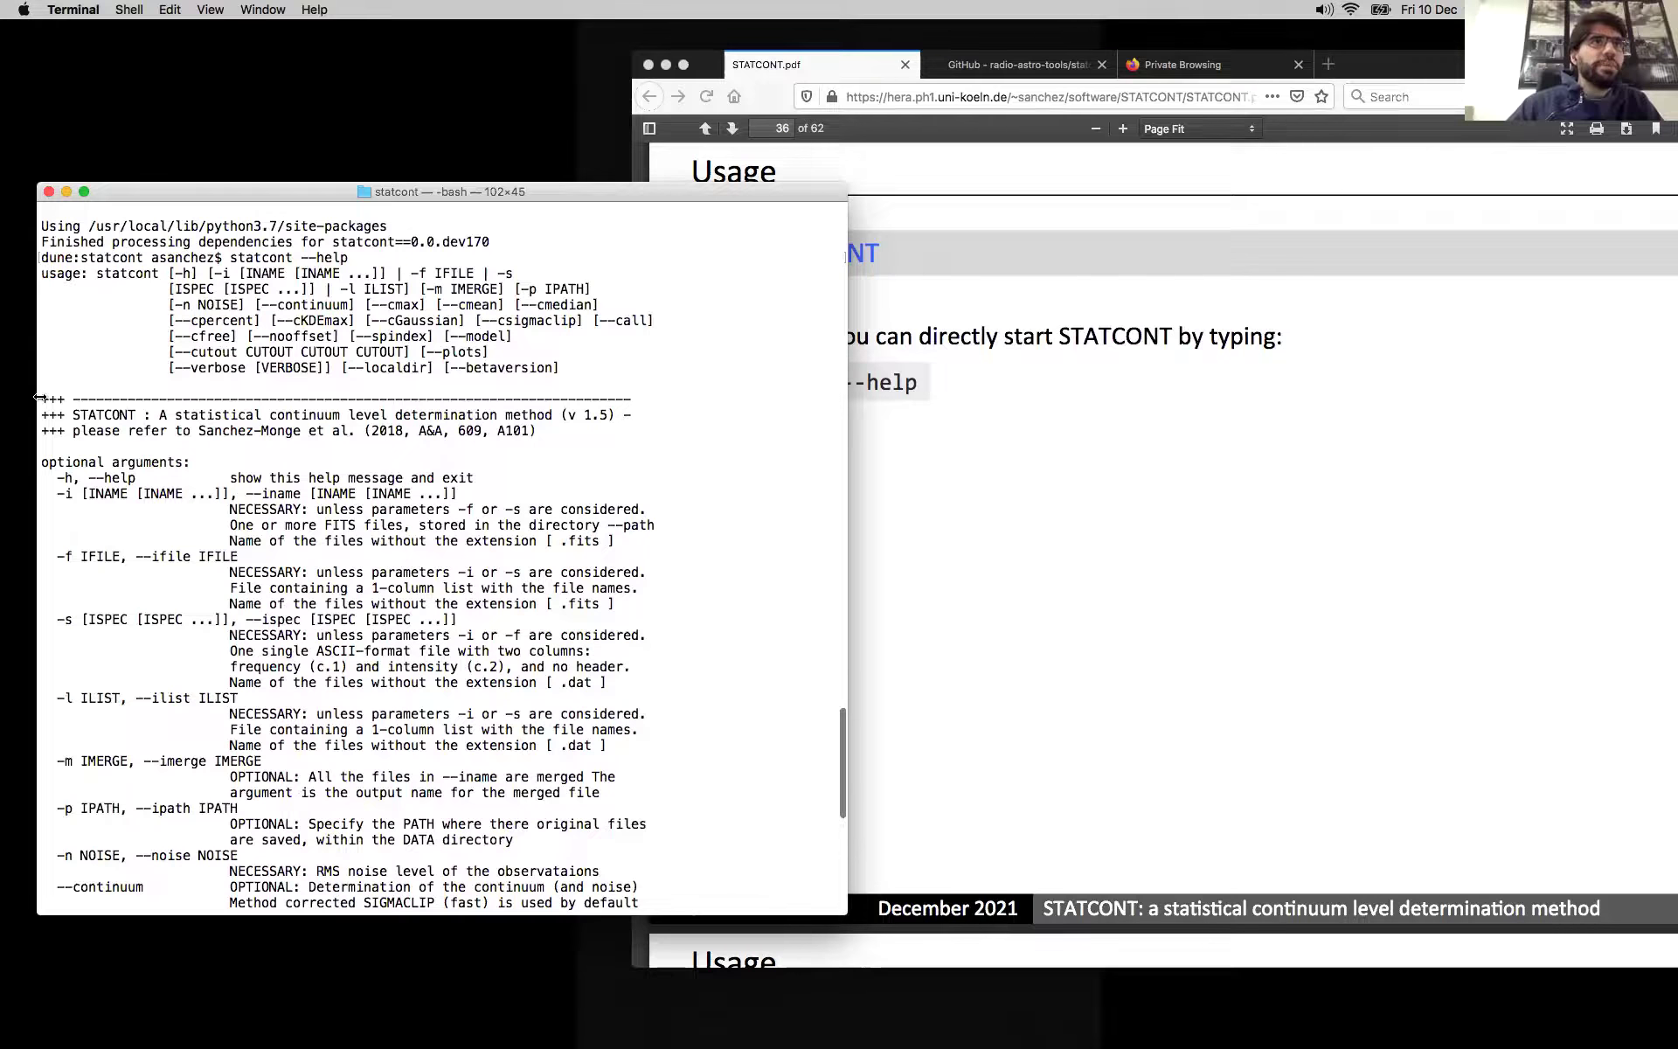
# Step: Highlight the STATCONT header lines and the version number in the help output, widening the terminal slightly
pyautogui.moveTo(38, 395)
pyautogui.mouseDown()
pyautogui.moveTo(153, 425)
pyautogui.moveTo(306, 424)
pyautogui.moveTo(29, 425)
pyautogui.mouseUp()
pyautogui.moveTo(34, 399); pyautogui.dragTo(576, 435)
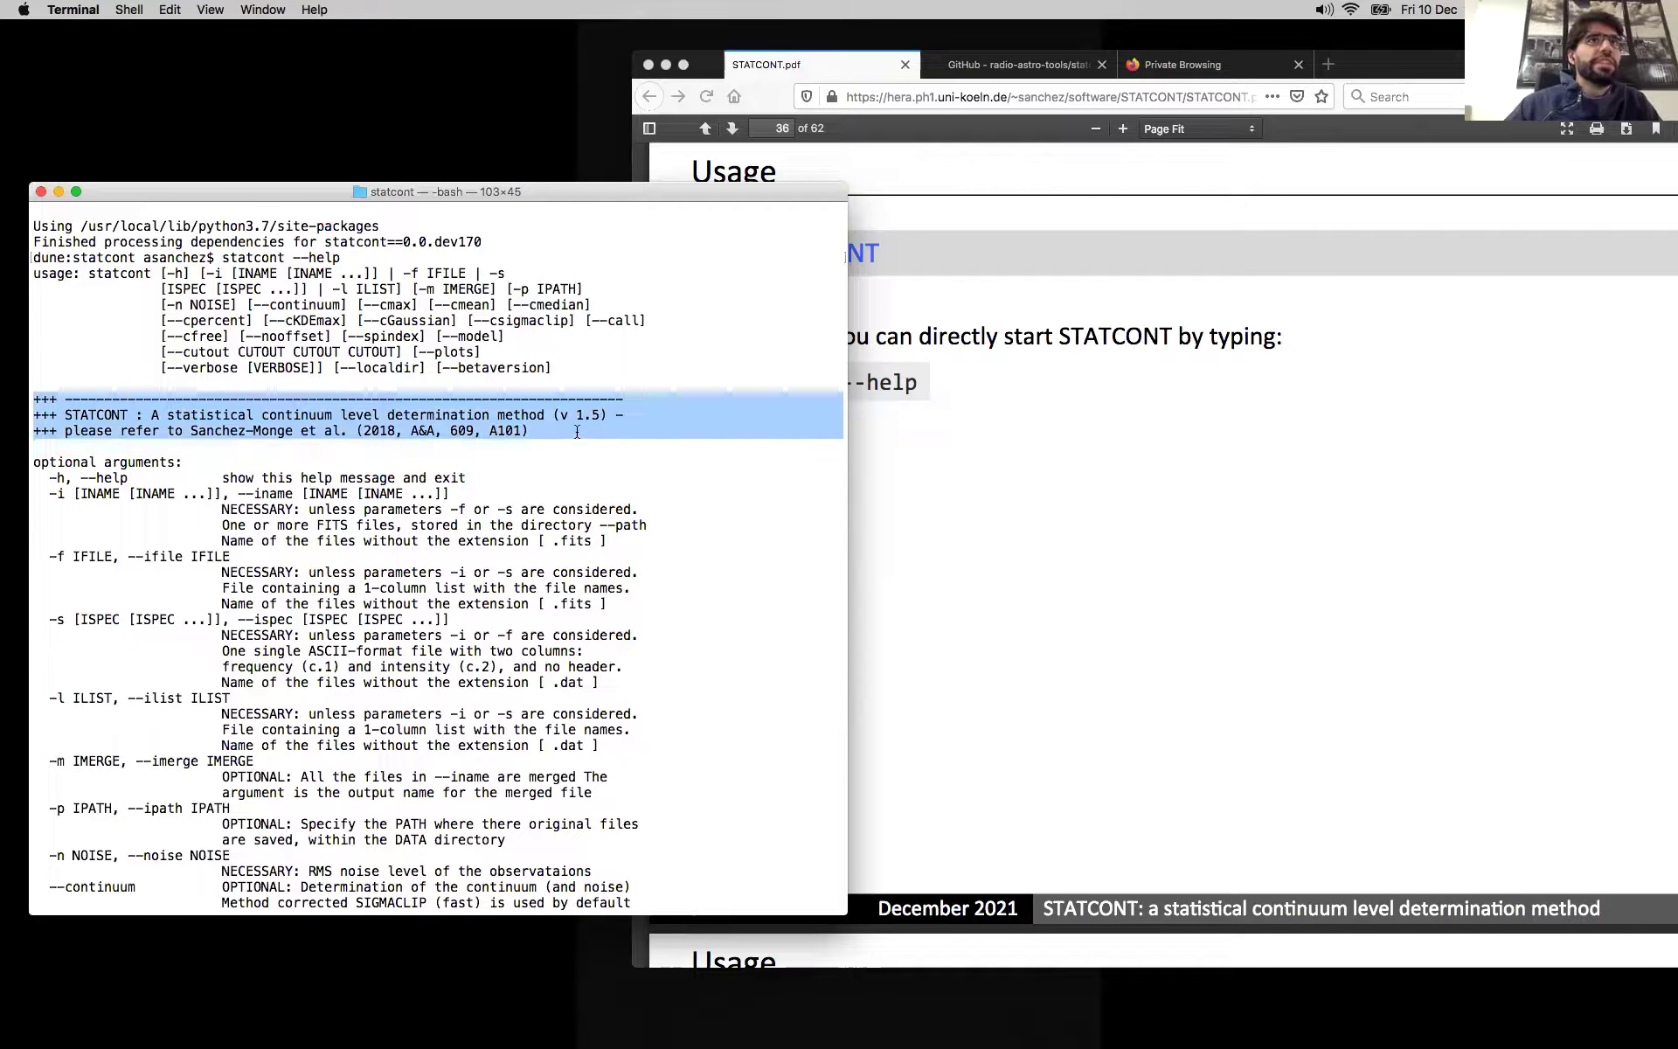
pyautogui.click(580, 414)
pyautogui.moveTo(560, 415); pyautogui.dragTo(602, 414)
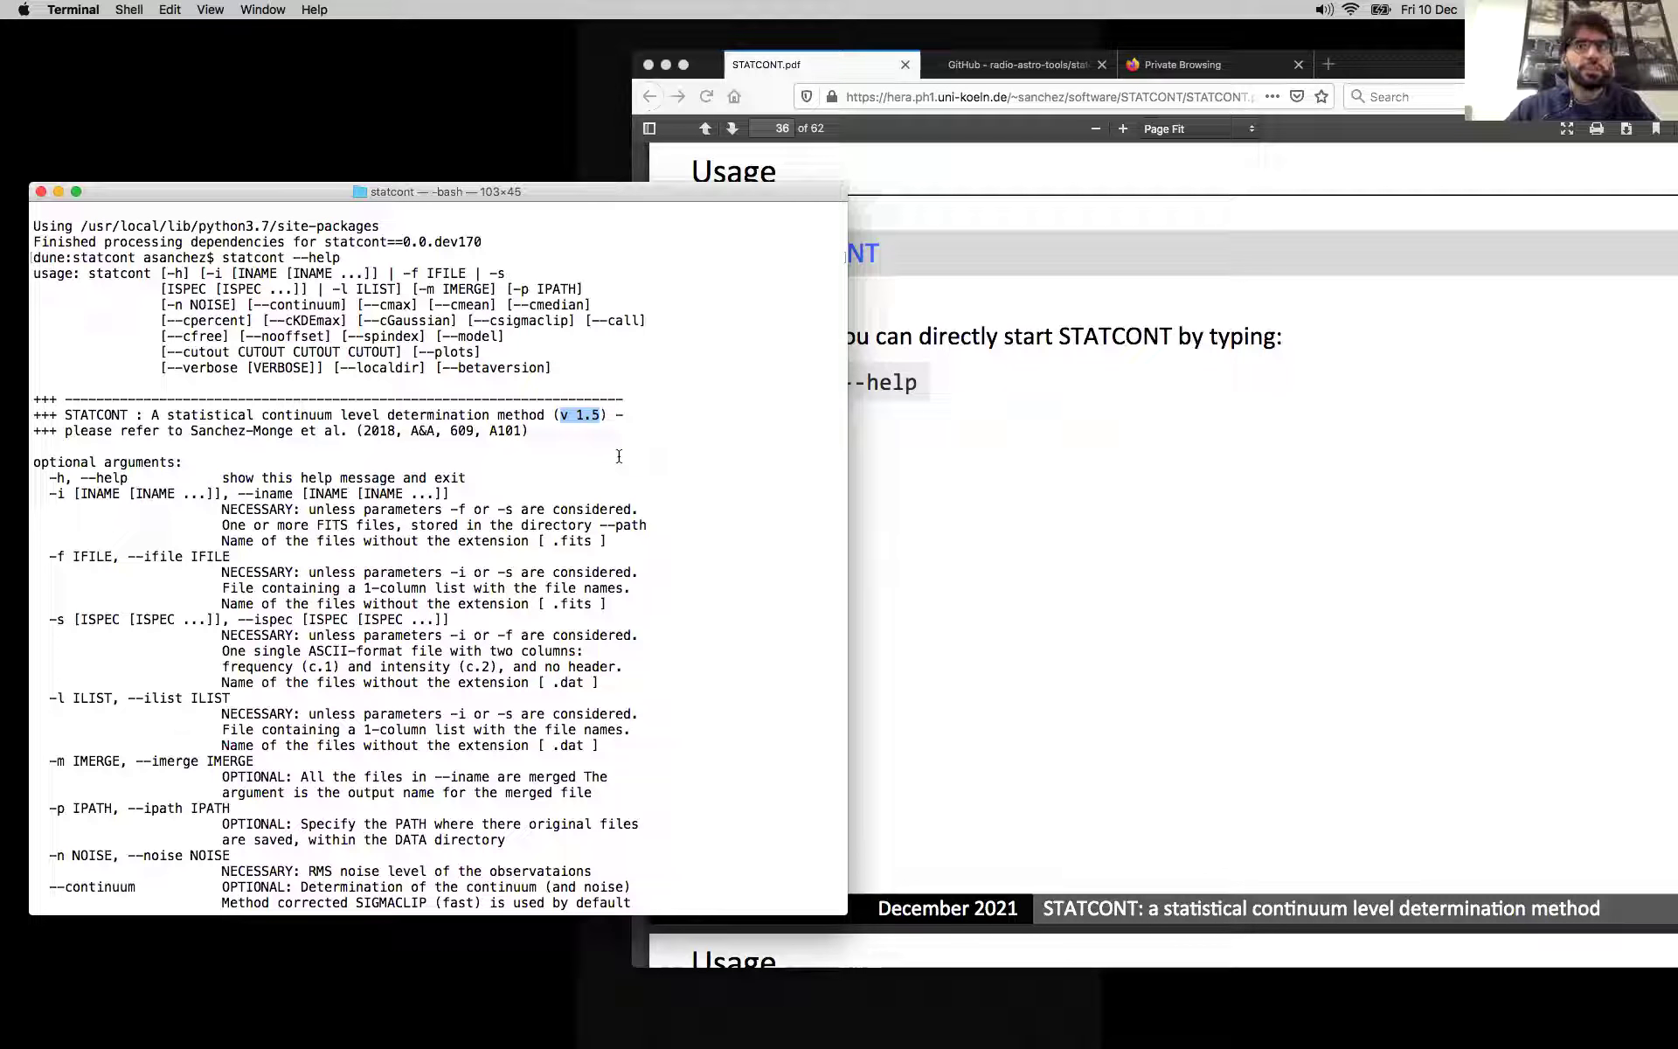
pyautogui.click(606, 397)
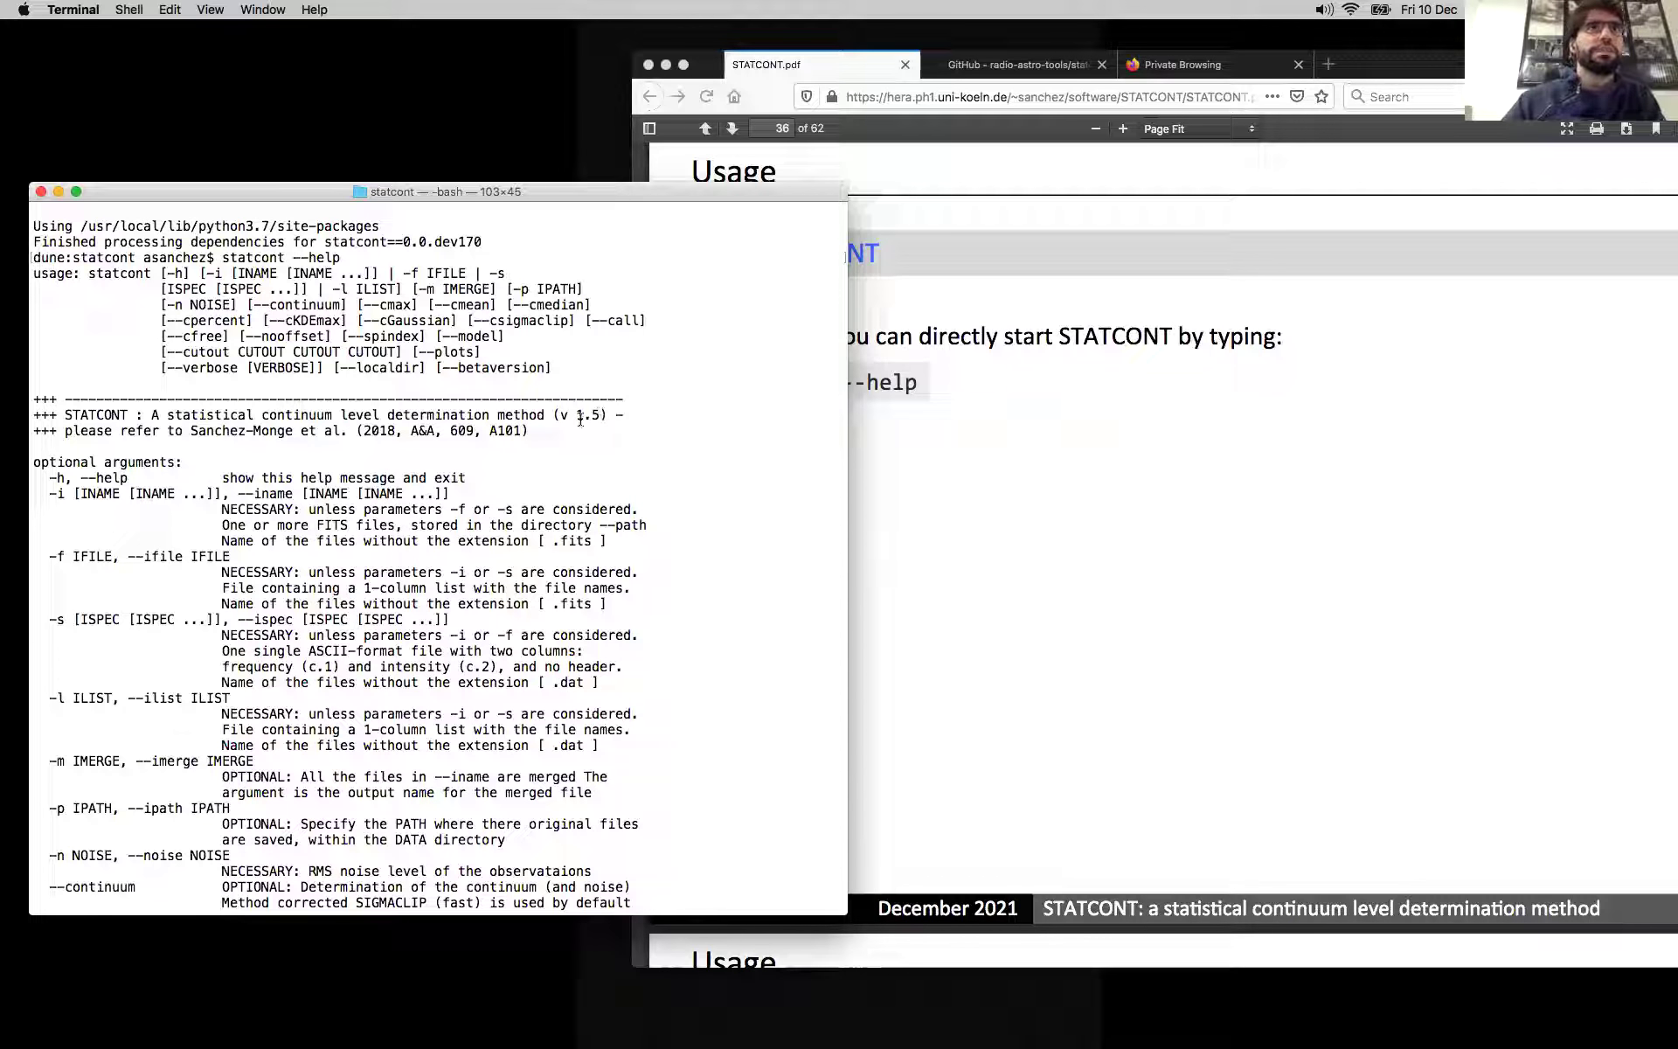
pyautogui.scroll(-15, 632, 461)
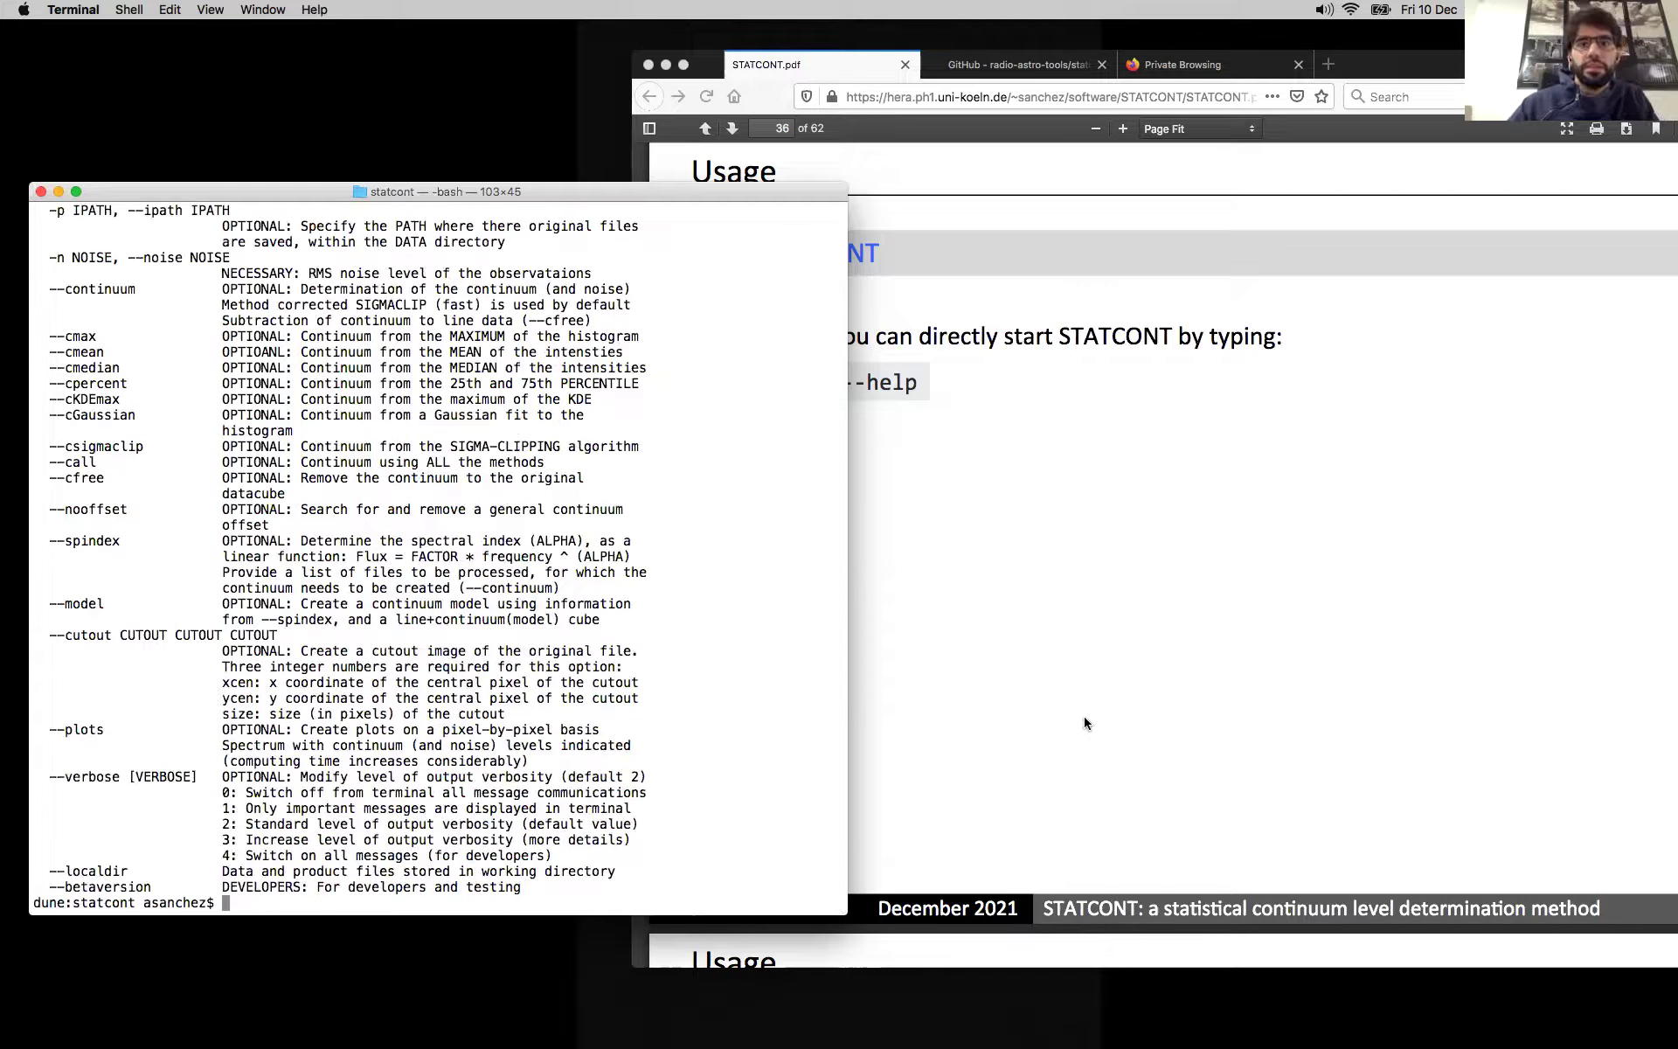
# Step: Advance the PDF slides to the main functions and options of STATCONT and compare them with the terminal's help output
pyautogui.click(1084, 716)
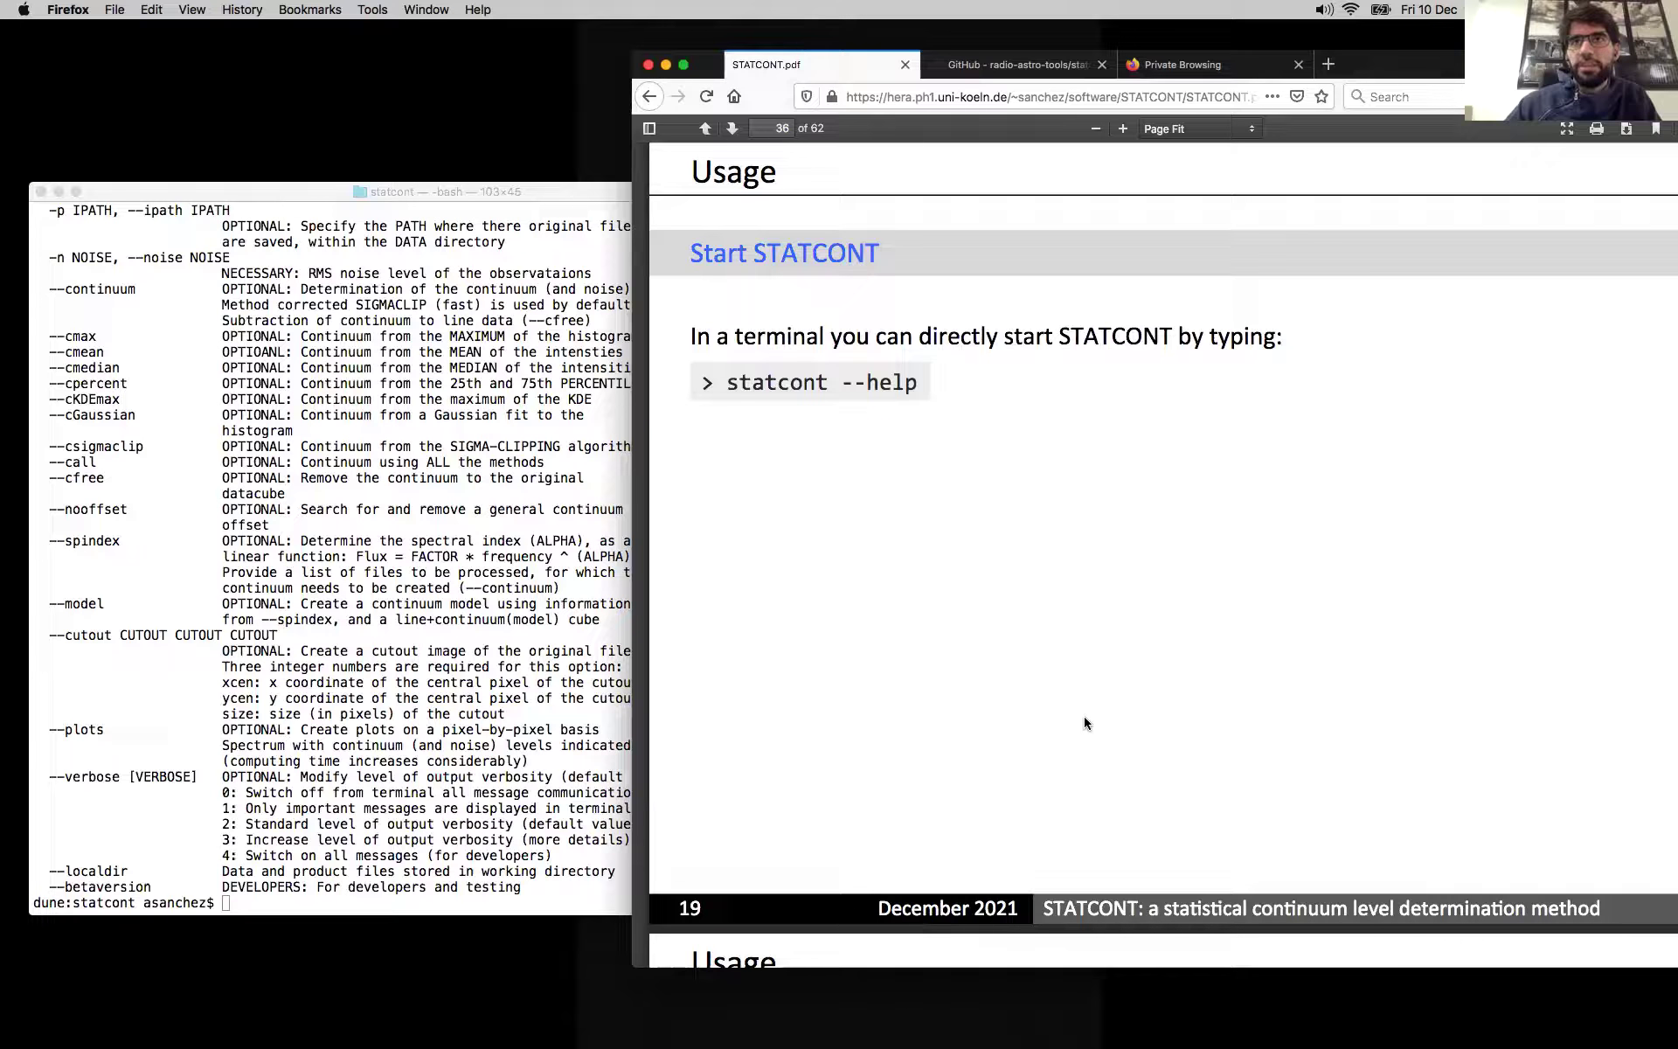
pyautogui.press('Right')
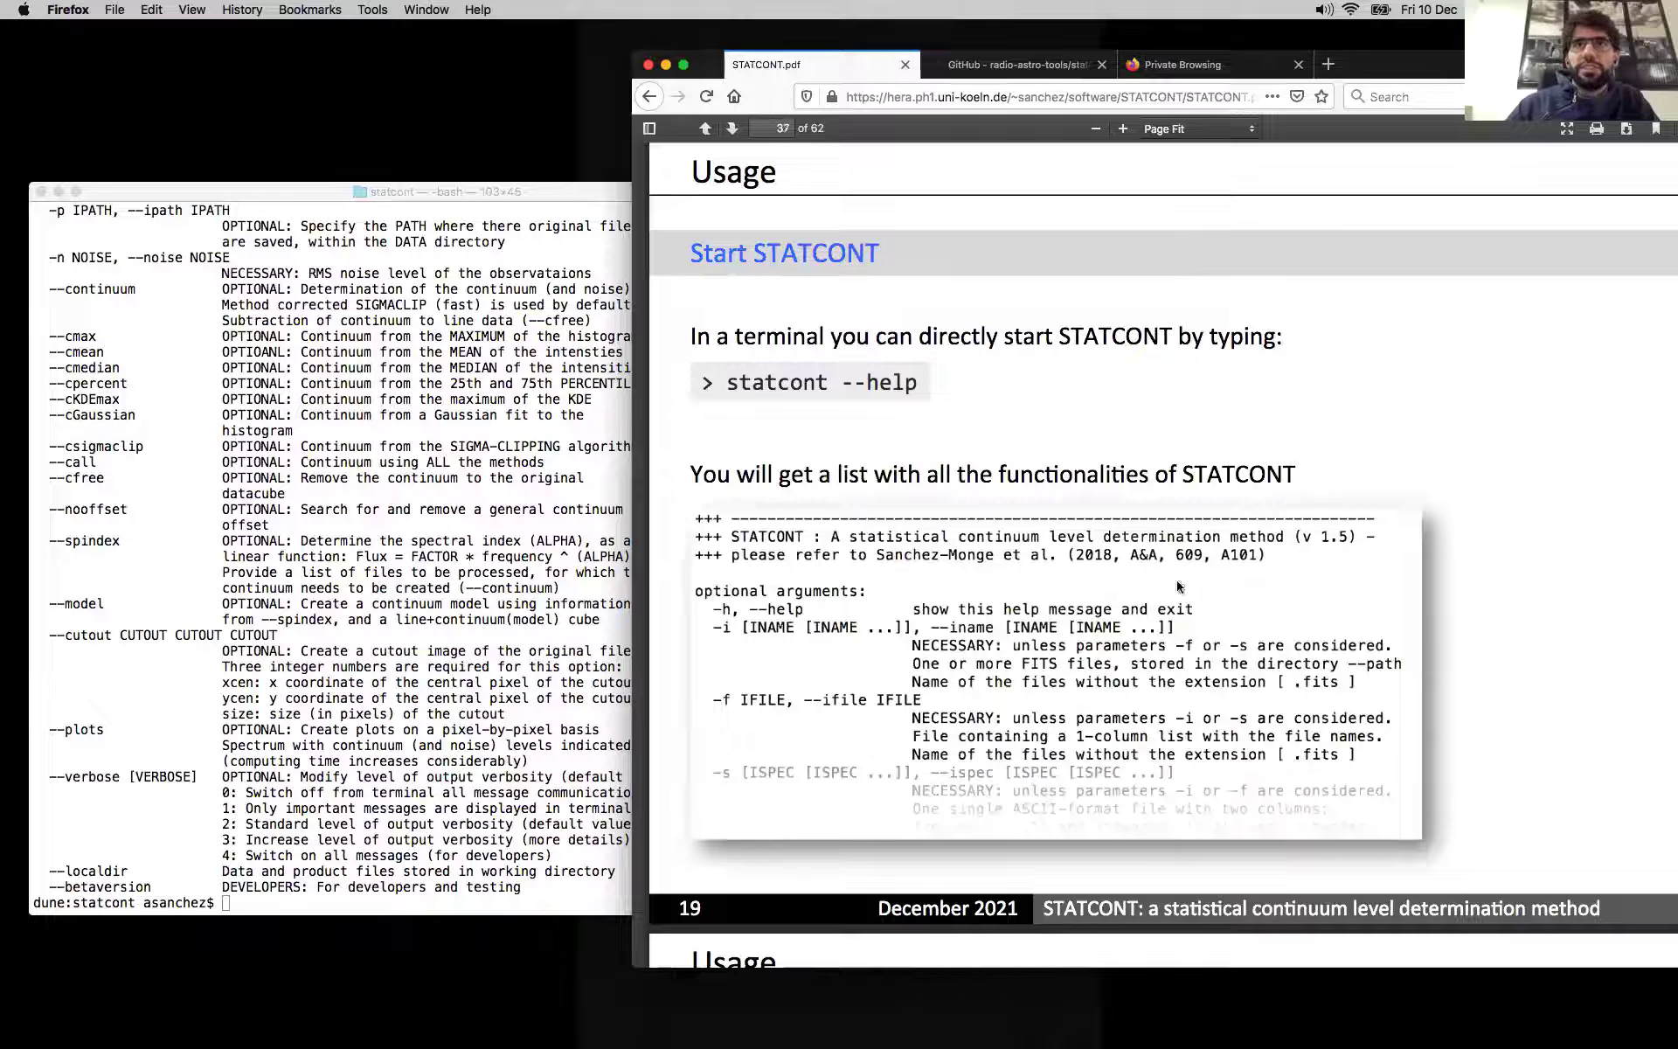
pyautogui.scroll(10, 358, 616)
pyautogui.scroll(3, 358, 616)
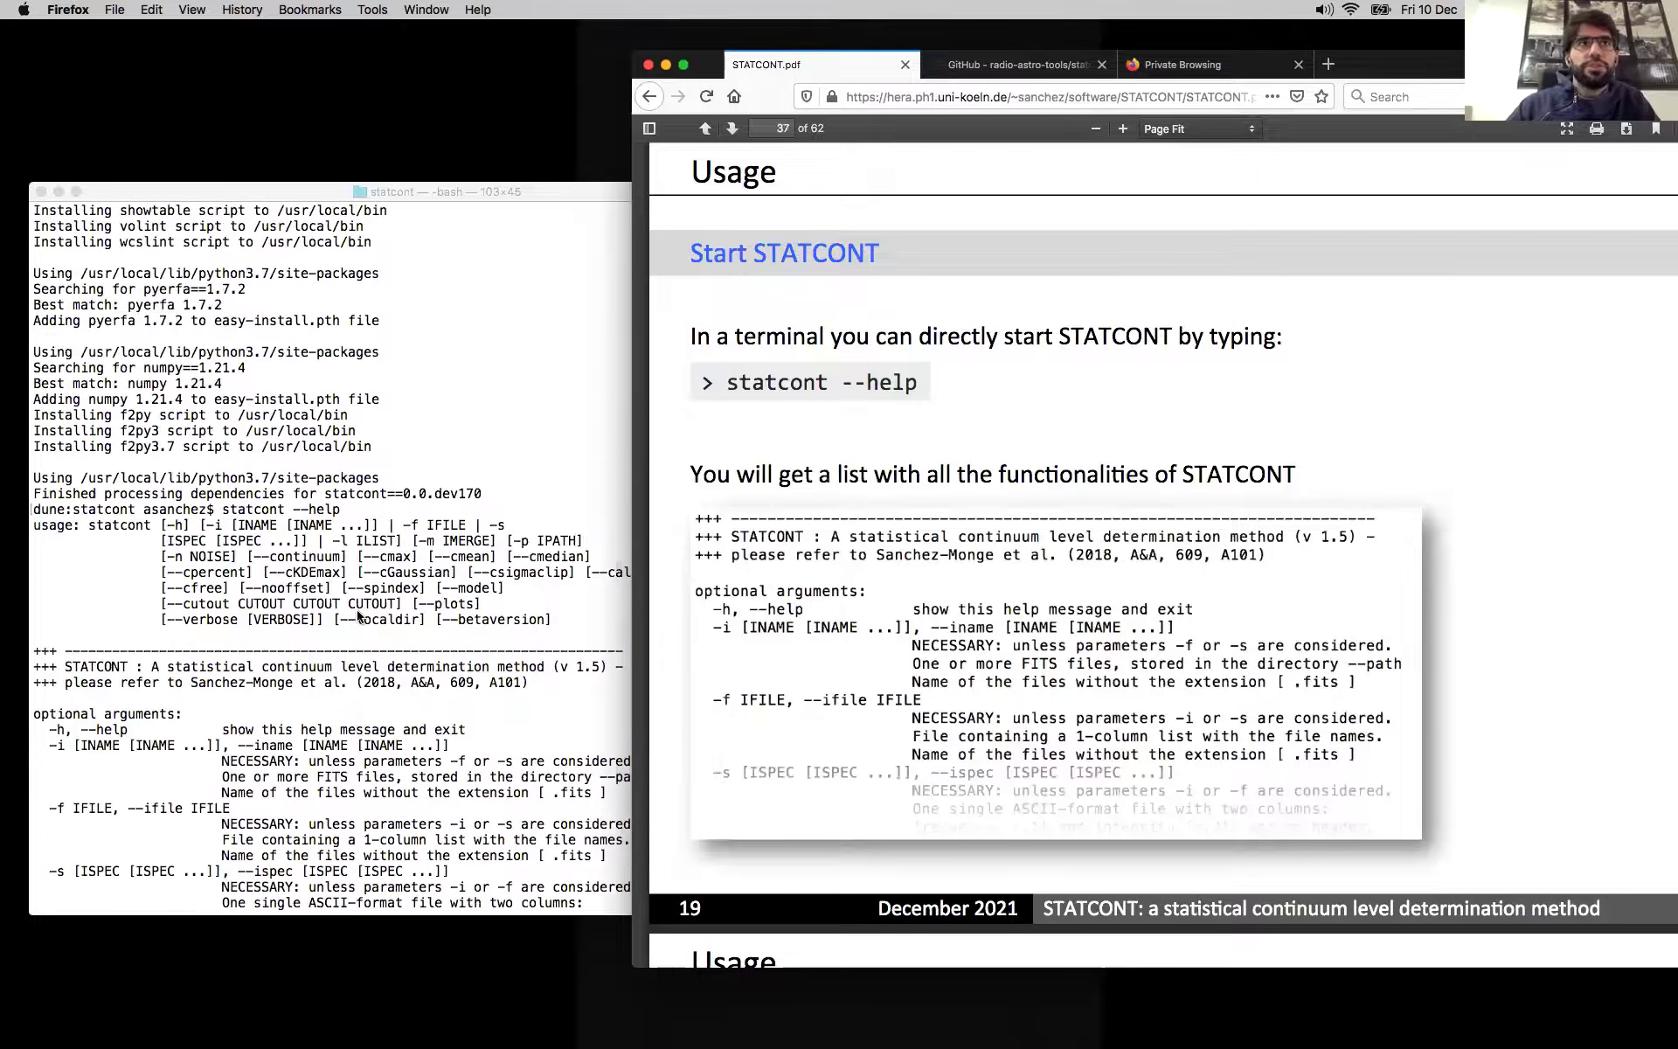
pyautogui.press('Right')
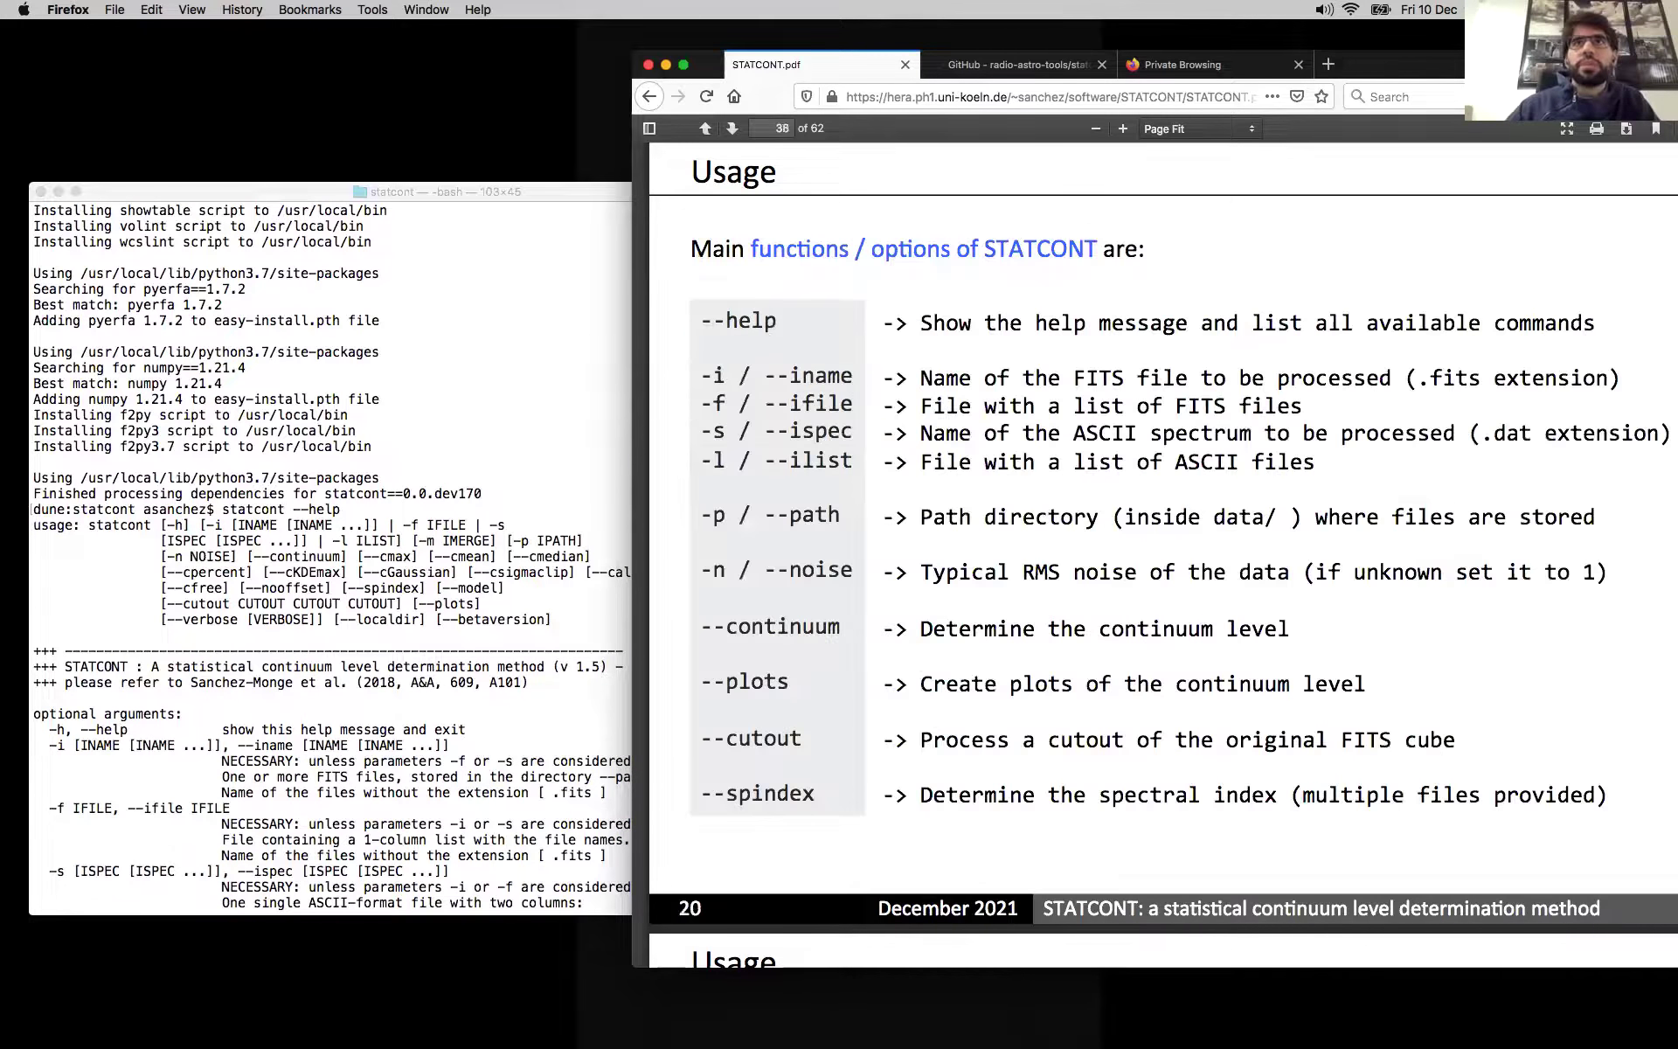
pyautogui.scroll(-20, 381, 555)
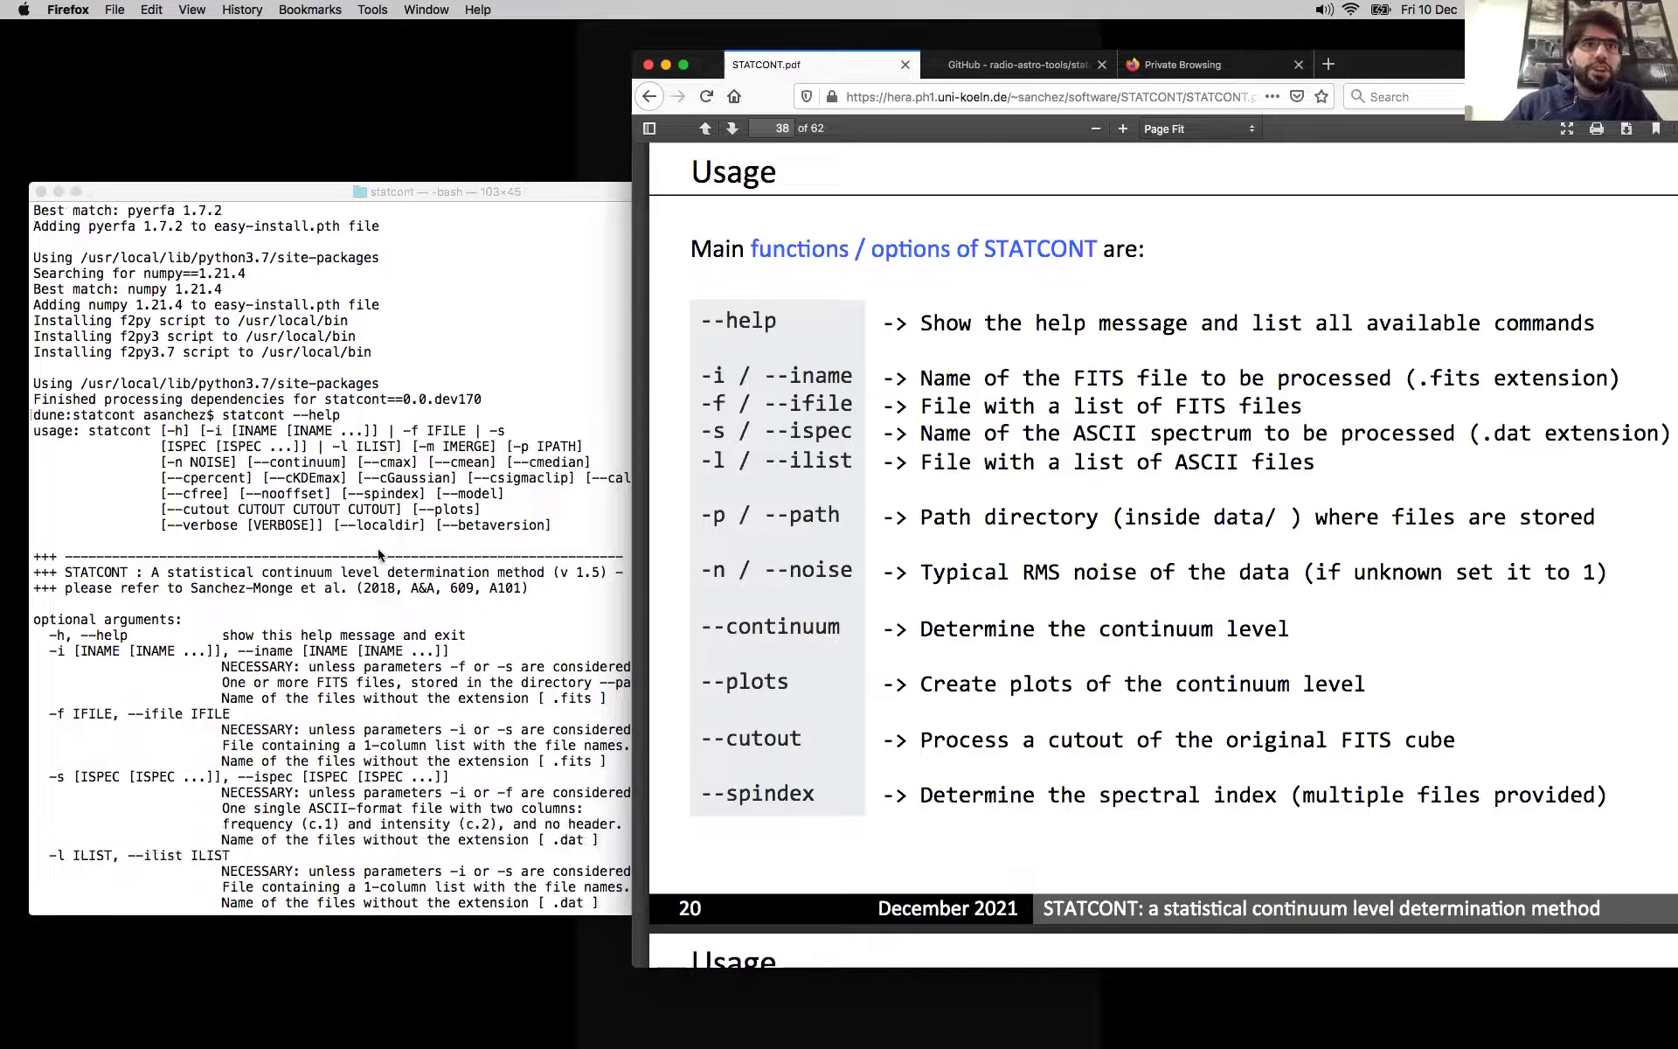
pyautogui.scroll(15, 381, 555)
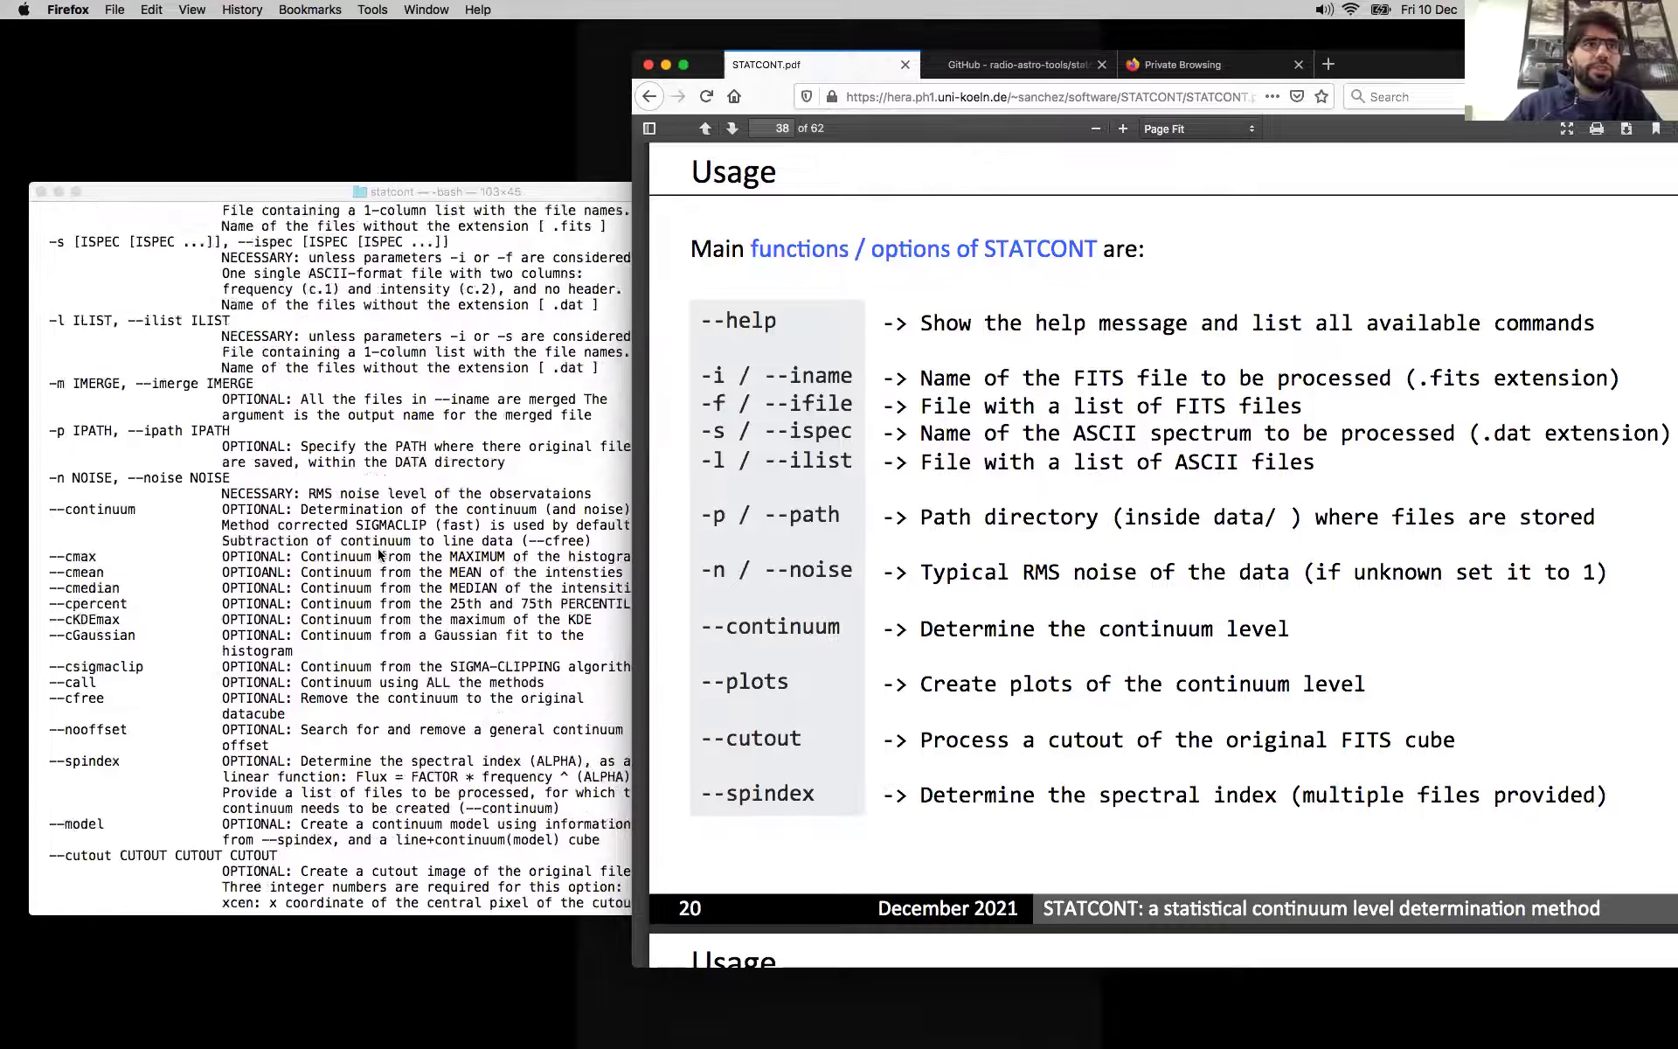
pyautogui.scroll(5, 382, 555)
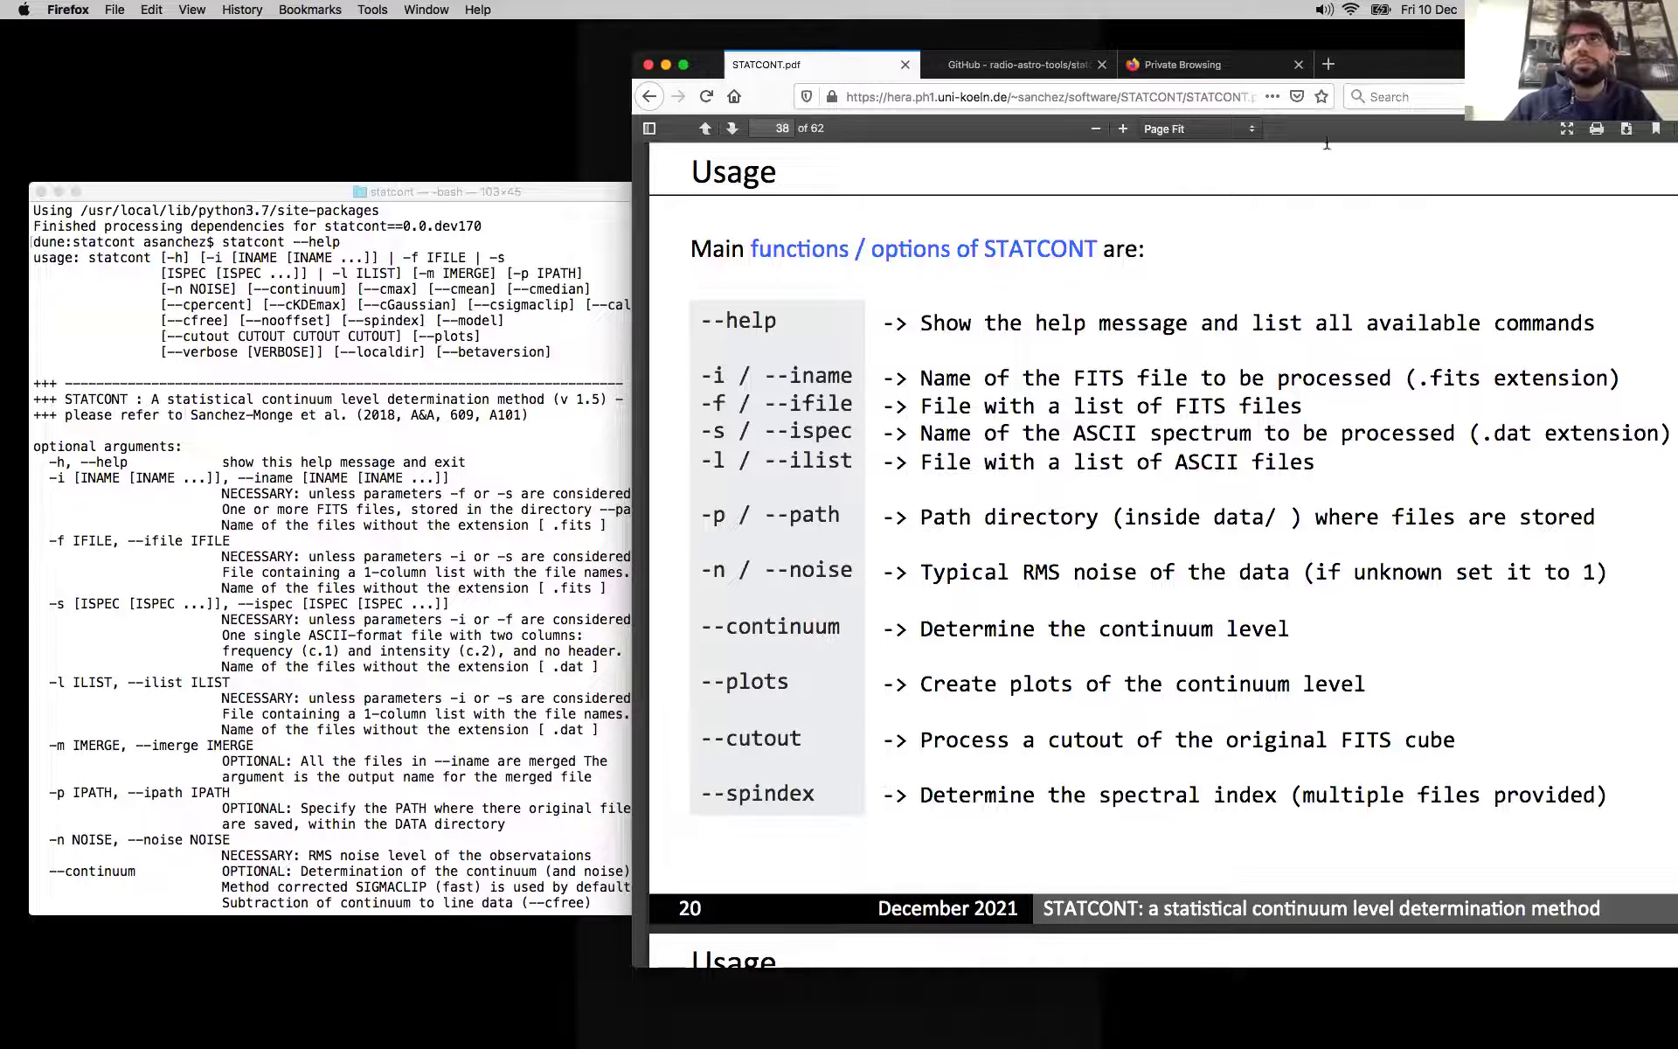
# Step: Shift the browser window to show the whole slide and examine the FITS, ASCII and path options by highlighting them
pyautogui.moveTo(1453, 72); pyautogui.dragTo(1419, 70)
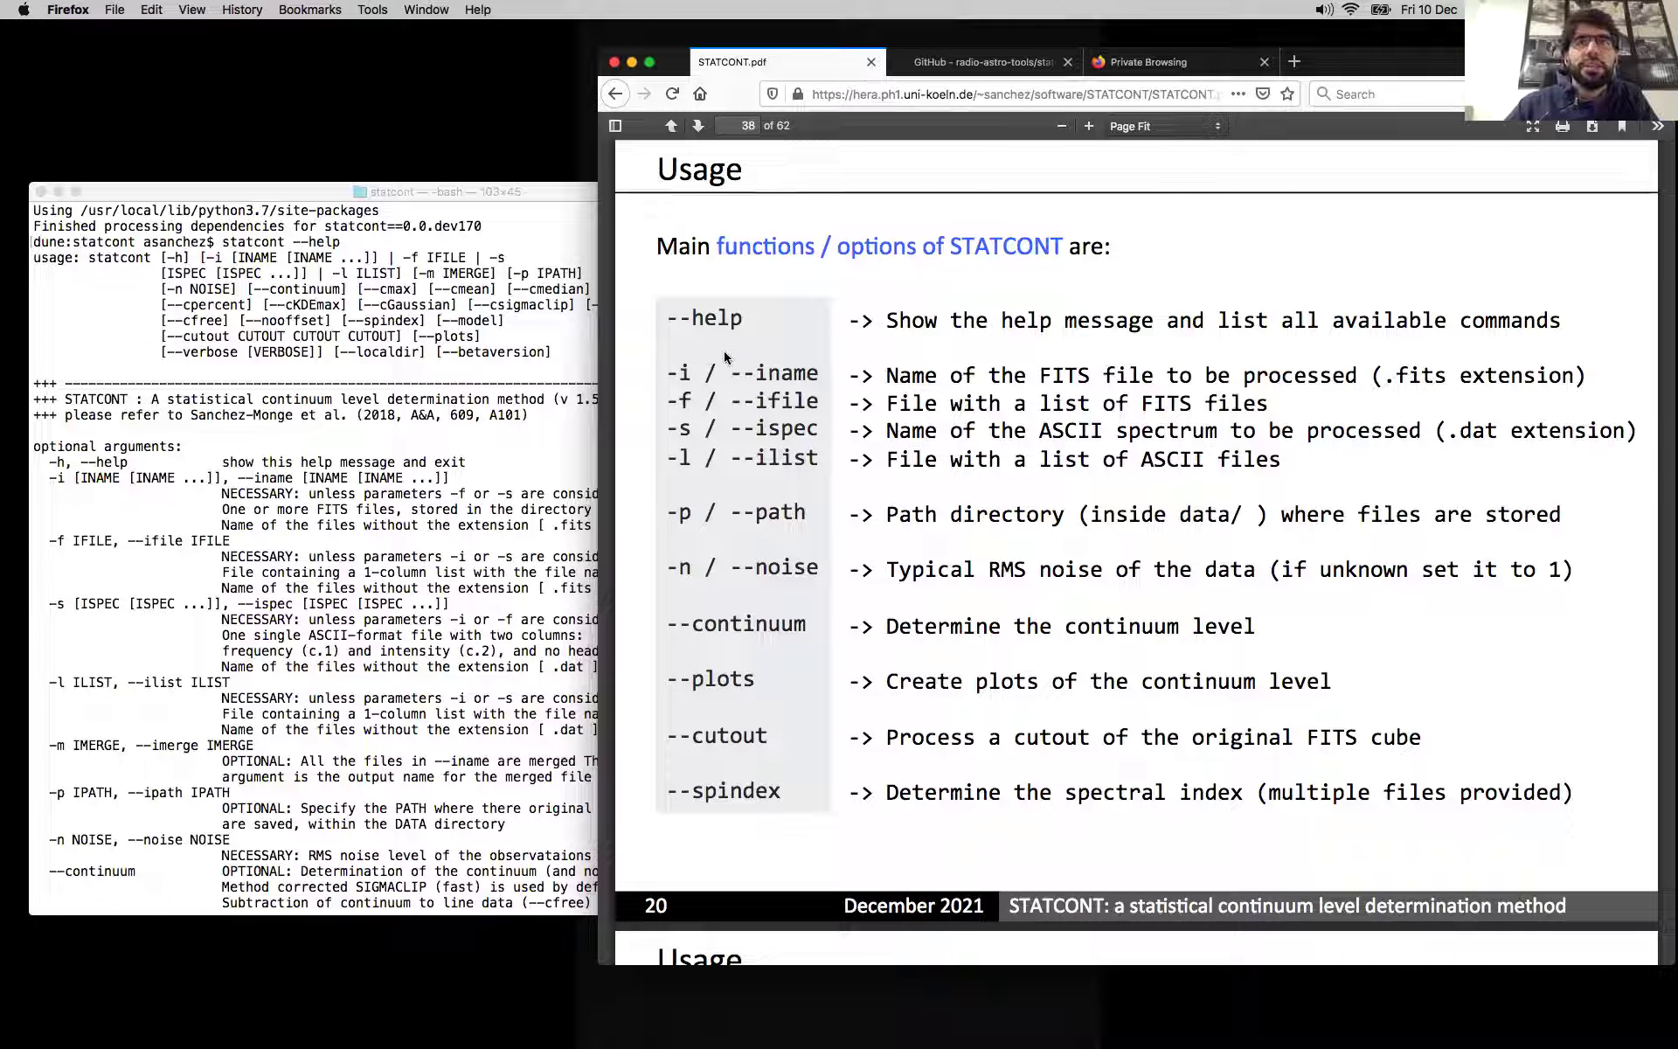
pyautogui.moveTo(665, 370); pyautogui.dragTo(820, 464)
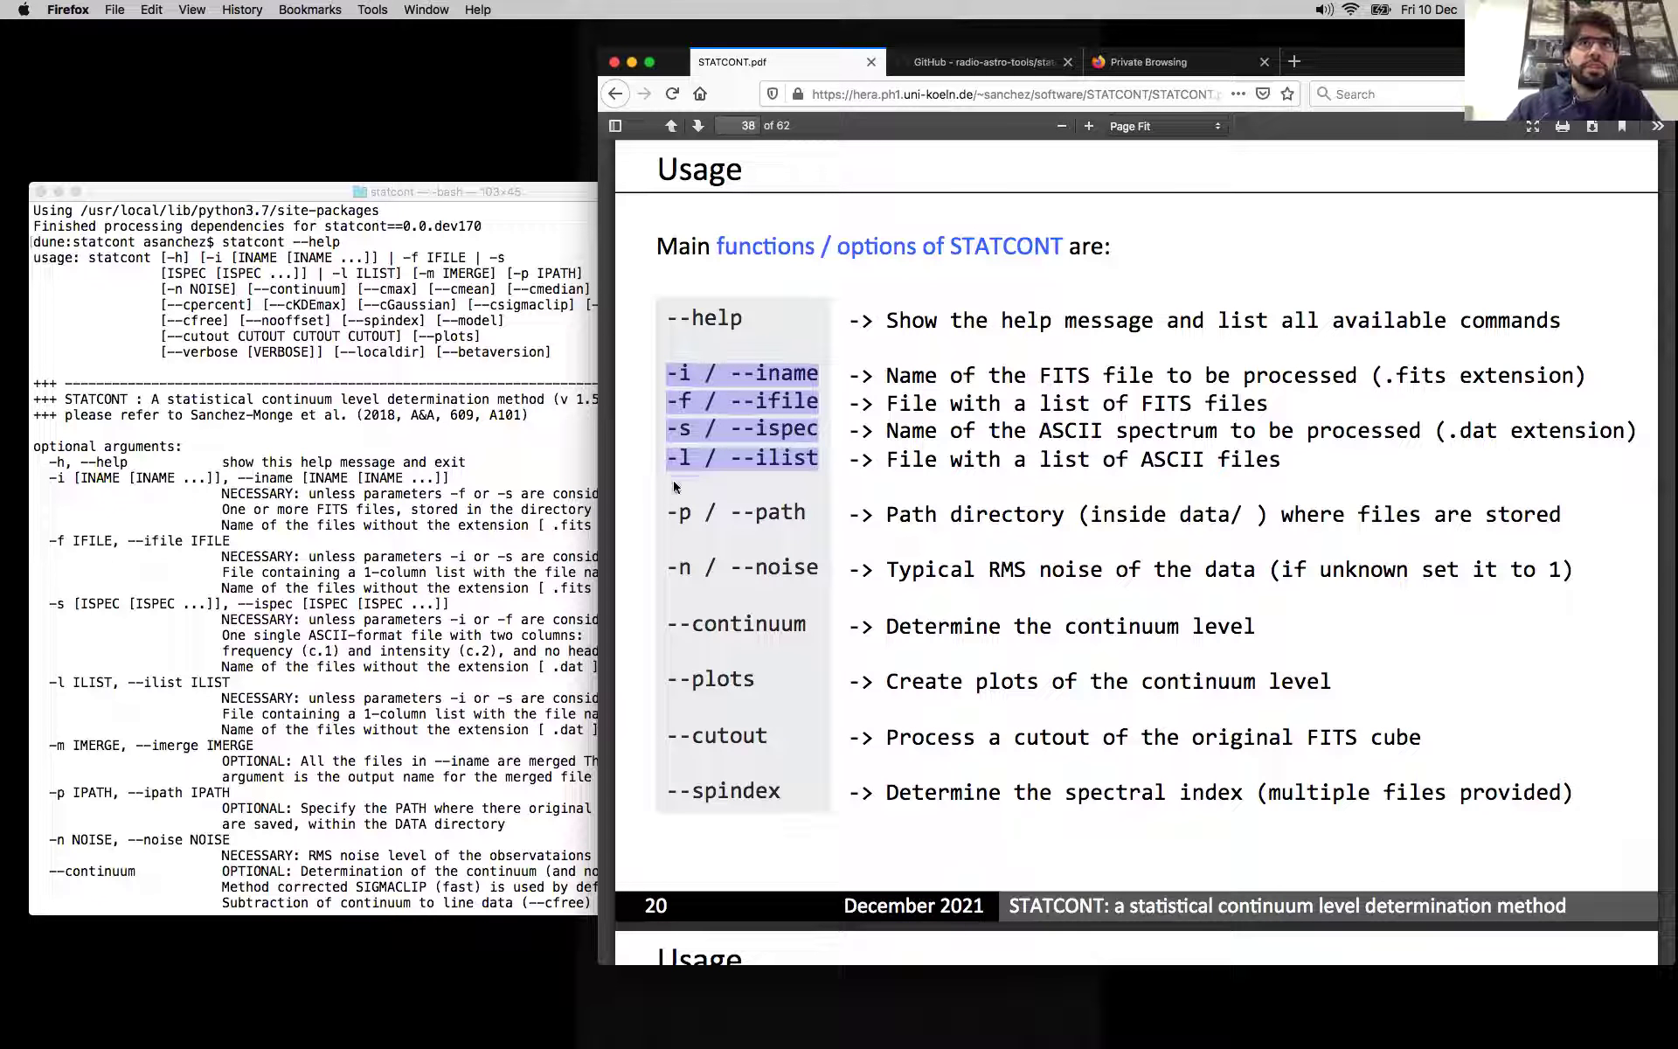
pyautogui.click(671, 373)
pyautogui.moveTo(671, 373); pyautogui.dragTo(829, 404)
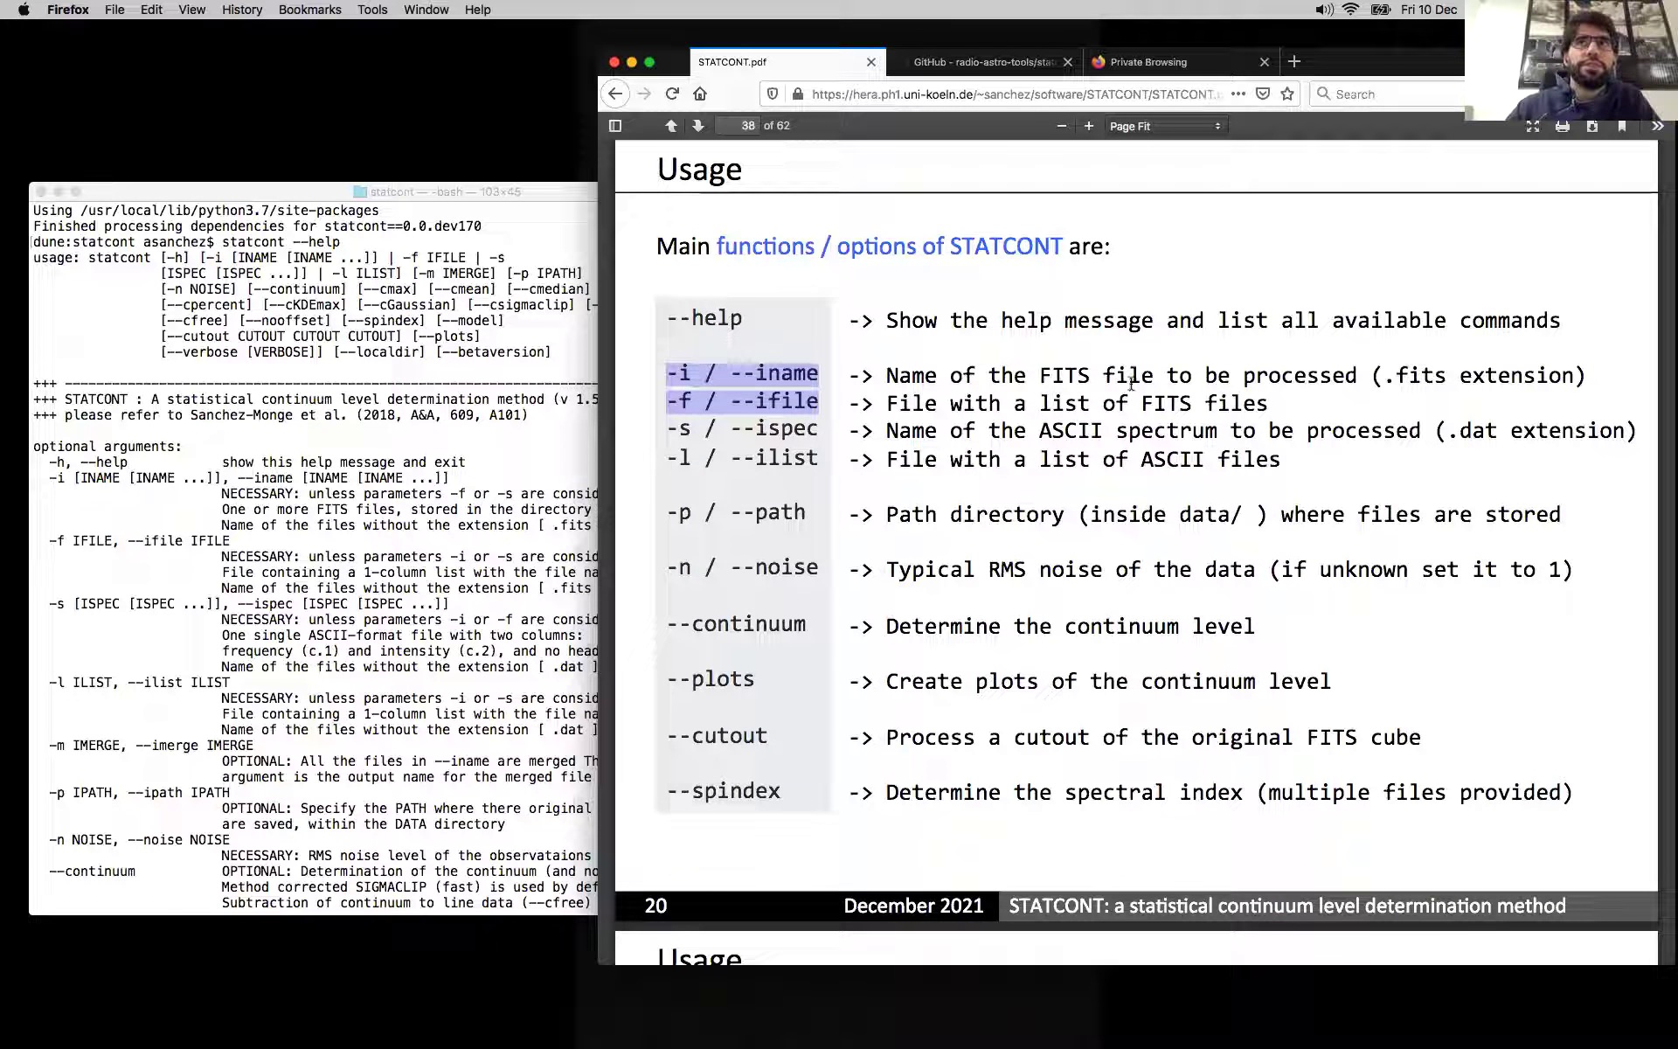
pyautogui.click(671, 430)
pyautogui.click(671, 430)
pyautogui.moveTo(671, 430); pyautogui.dragTo(821, 459)
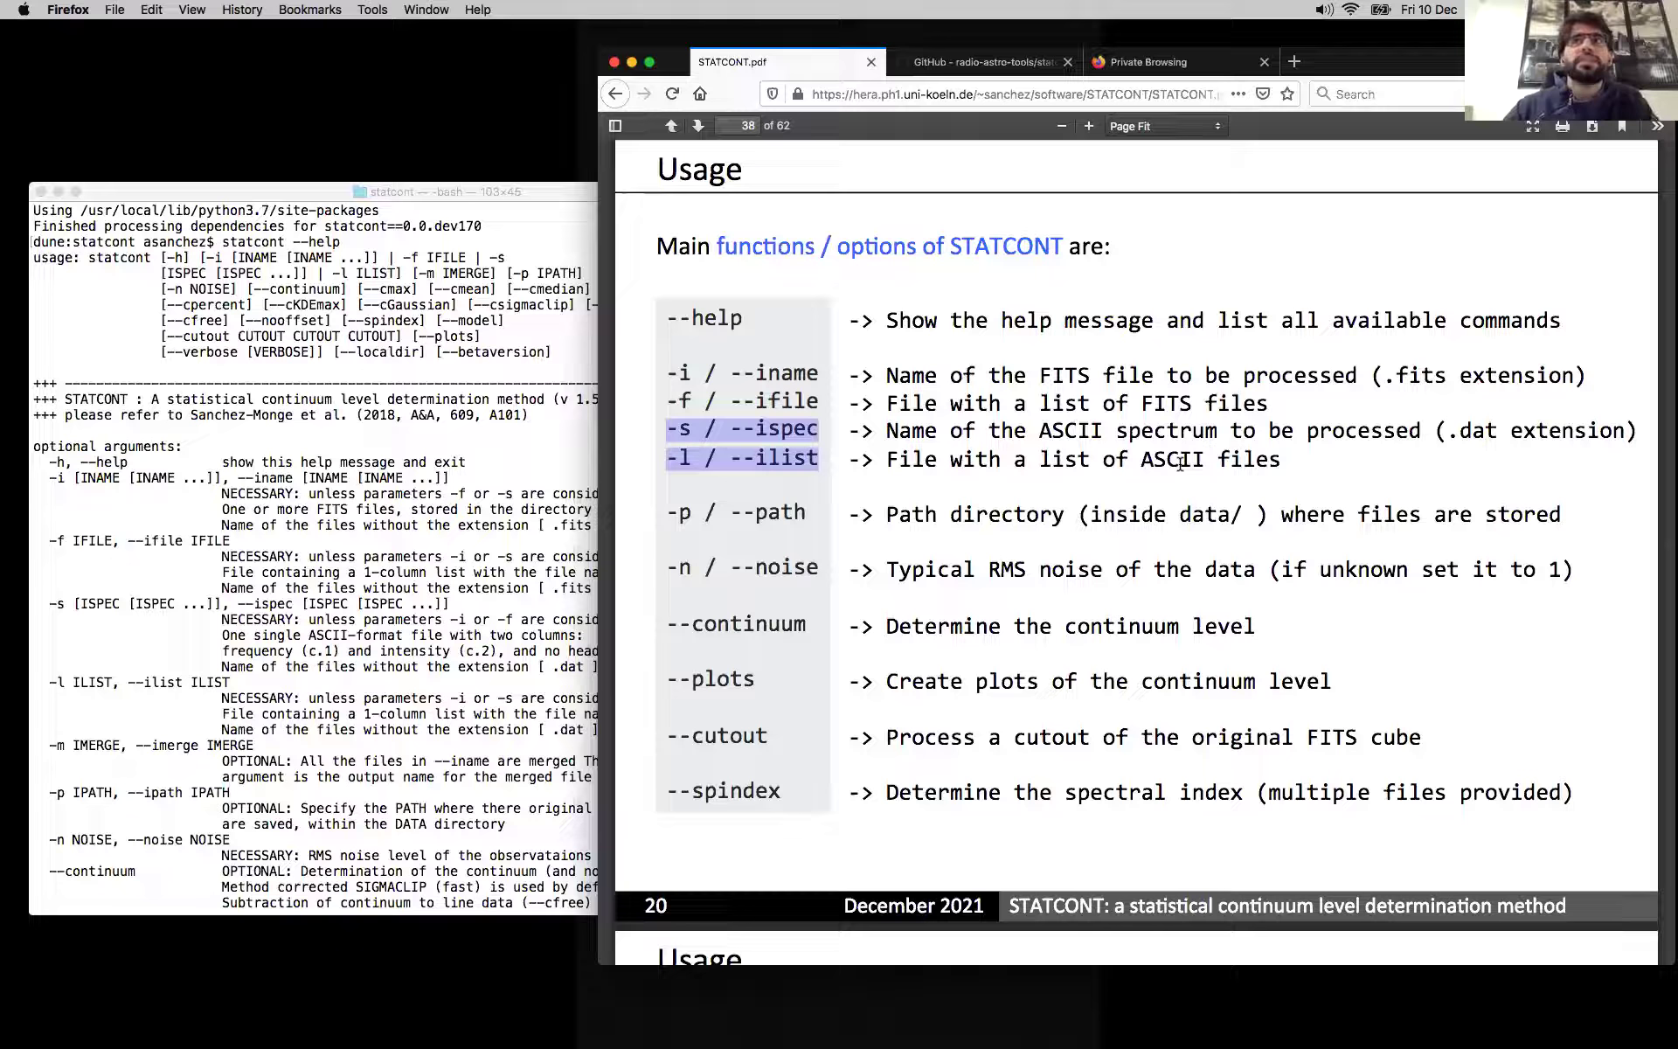
pyautogui.click(819, 437)
pyautogui.moveTo(812, 513); pyautogui.dragTo(662, 517)
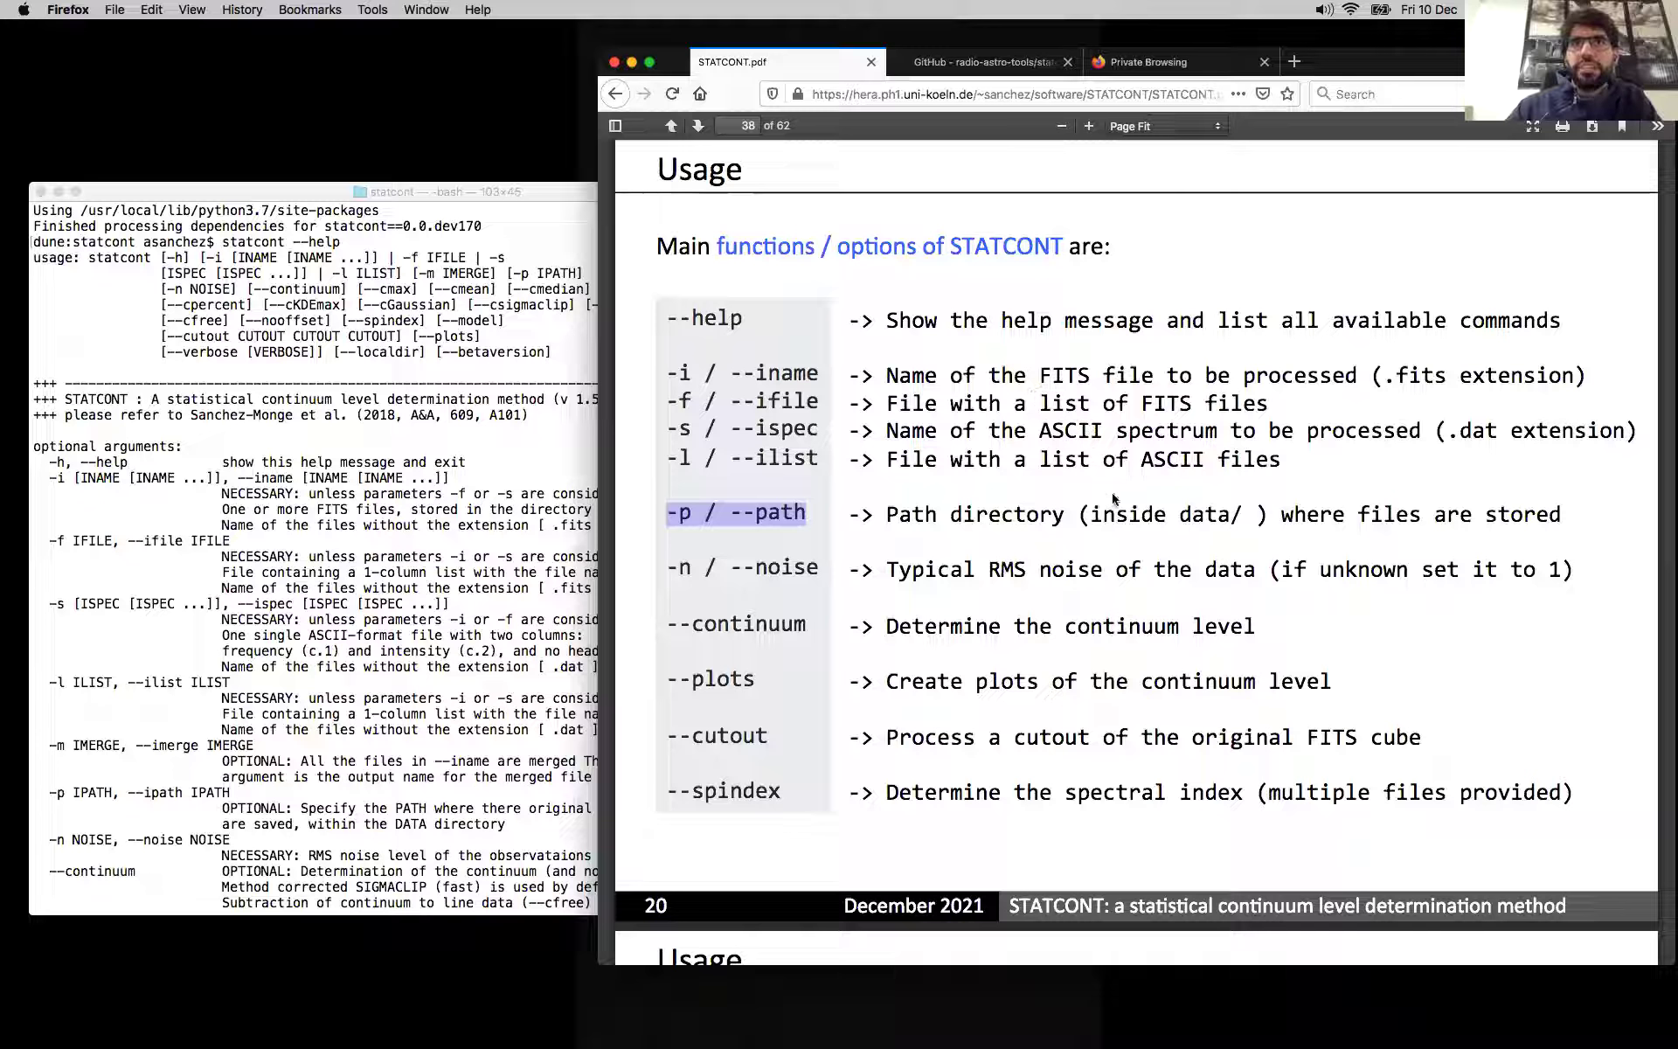
# Step: Examine the path and noise options on the slide, highlighting the data directory, the fallback noise value of 1 and the input options
pyautogui.moveTo(1180, 516); pyautogui.dragTo(1231, 516)
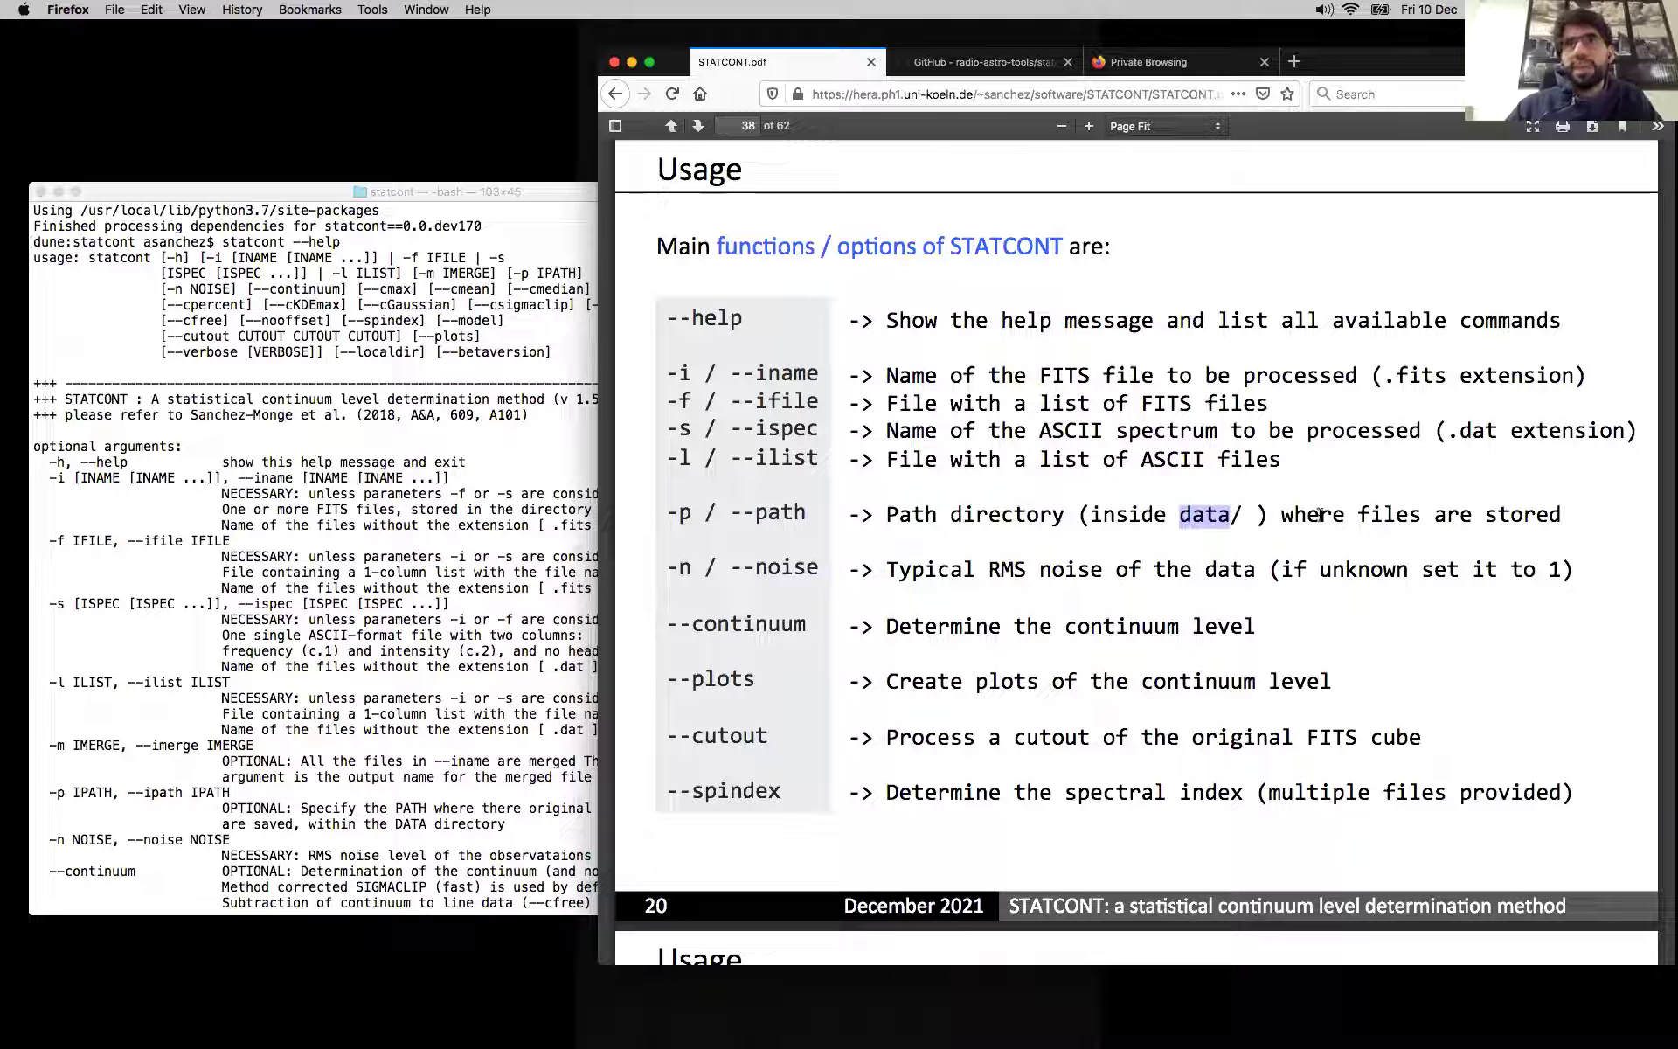
pyautogui.click(1243, 514)
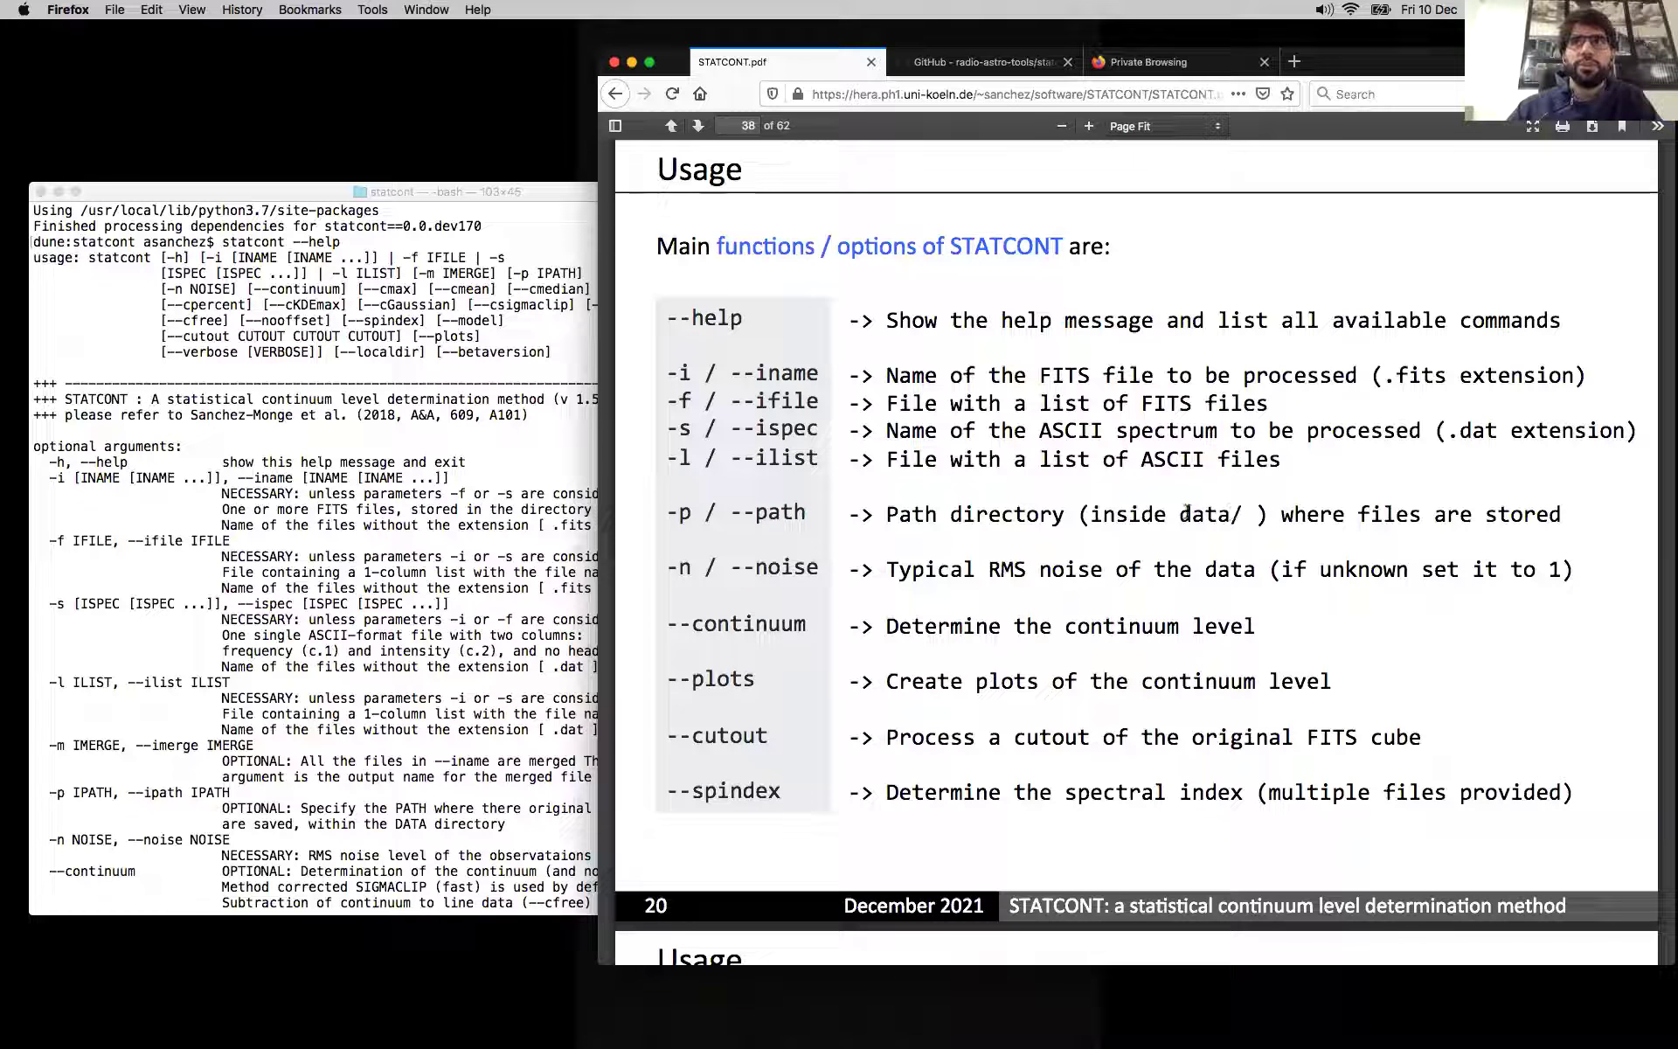
pyautogui.moveTo(1178, 514); pyautogui.dragTo(1241, 515)
pyautogui.click(1241, 515)
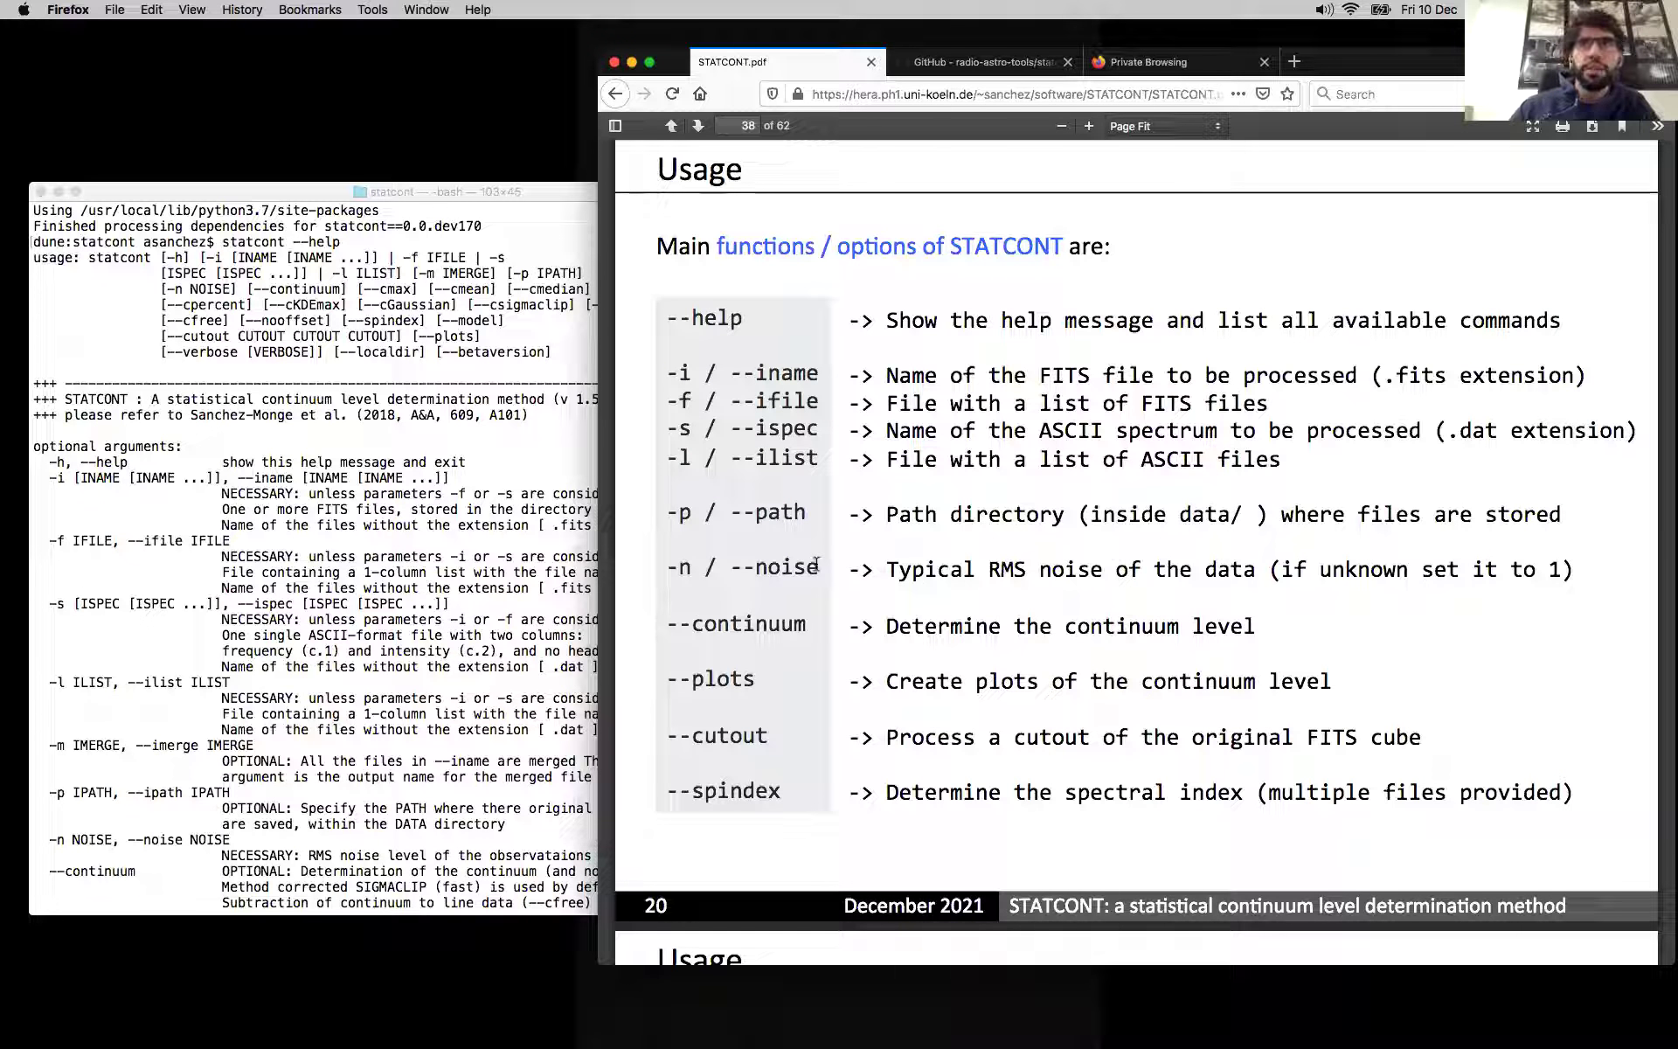
pyautogui.moveTo(820, 566); pyautogui.dragTo(666, 566)
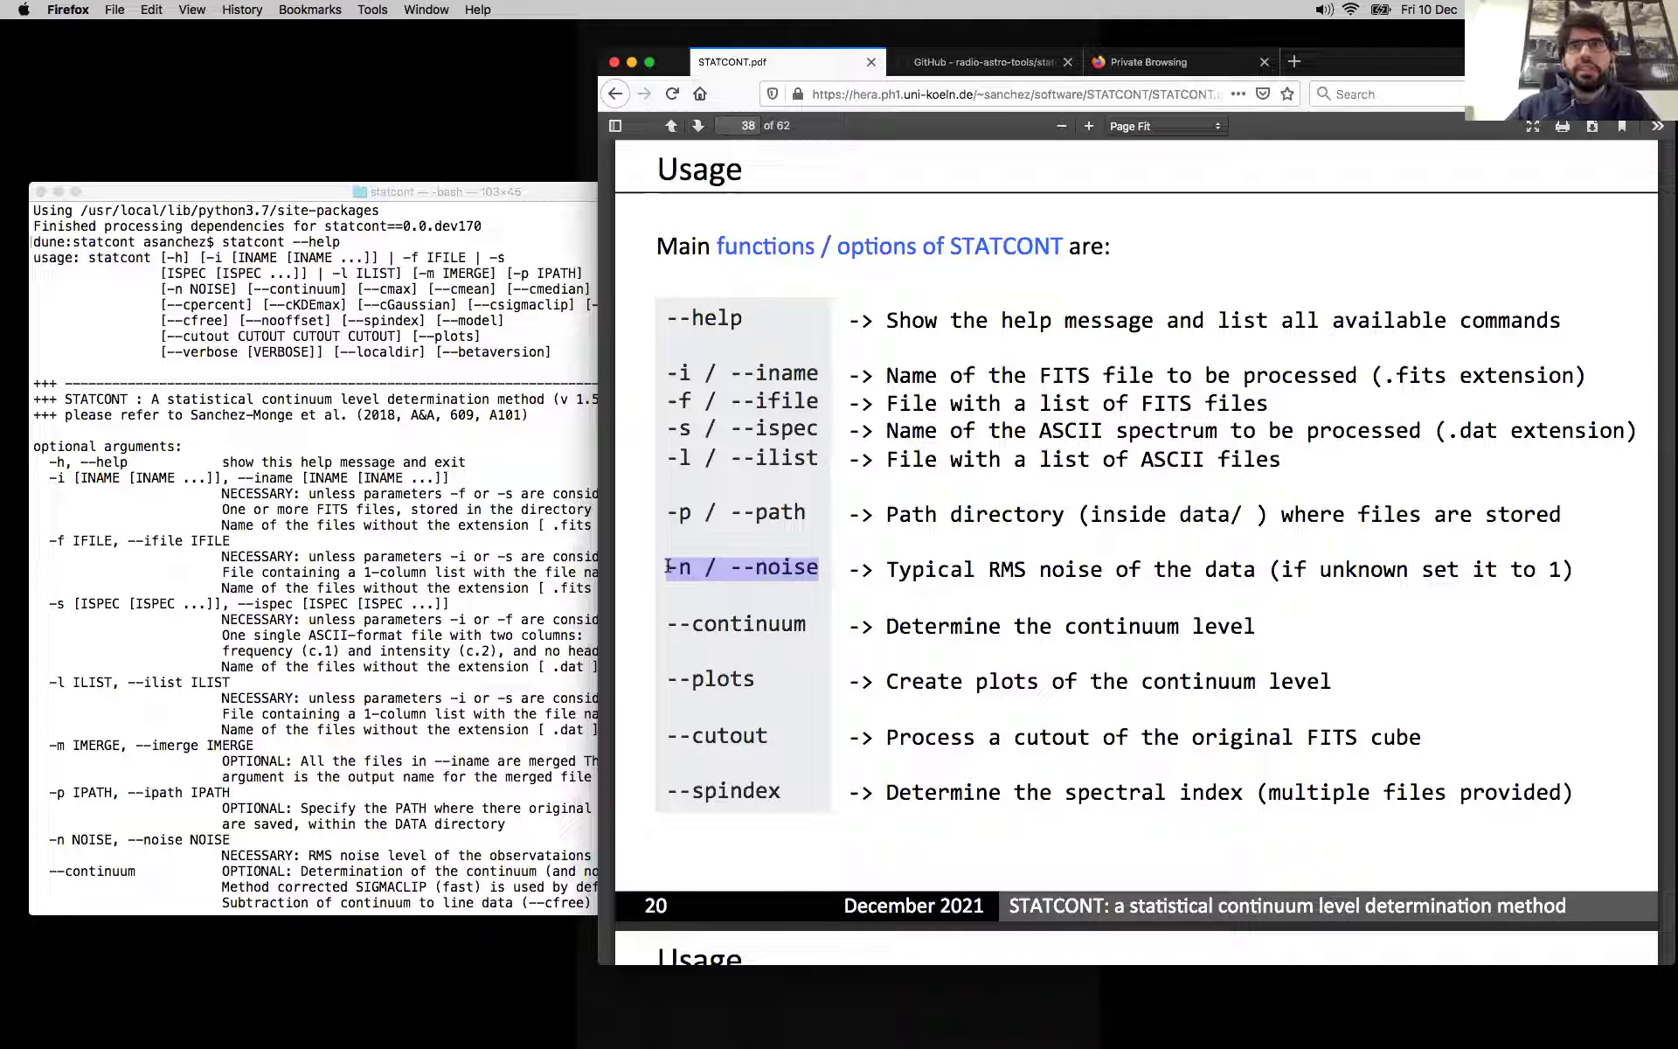
pyautogui.click(887, 569)
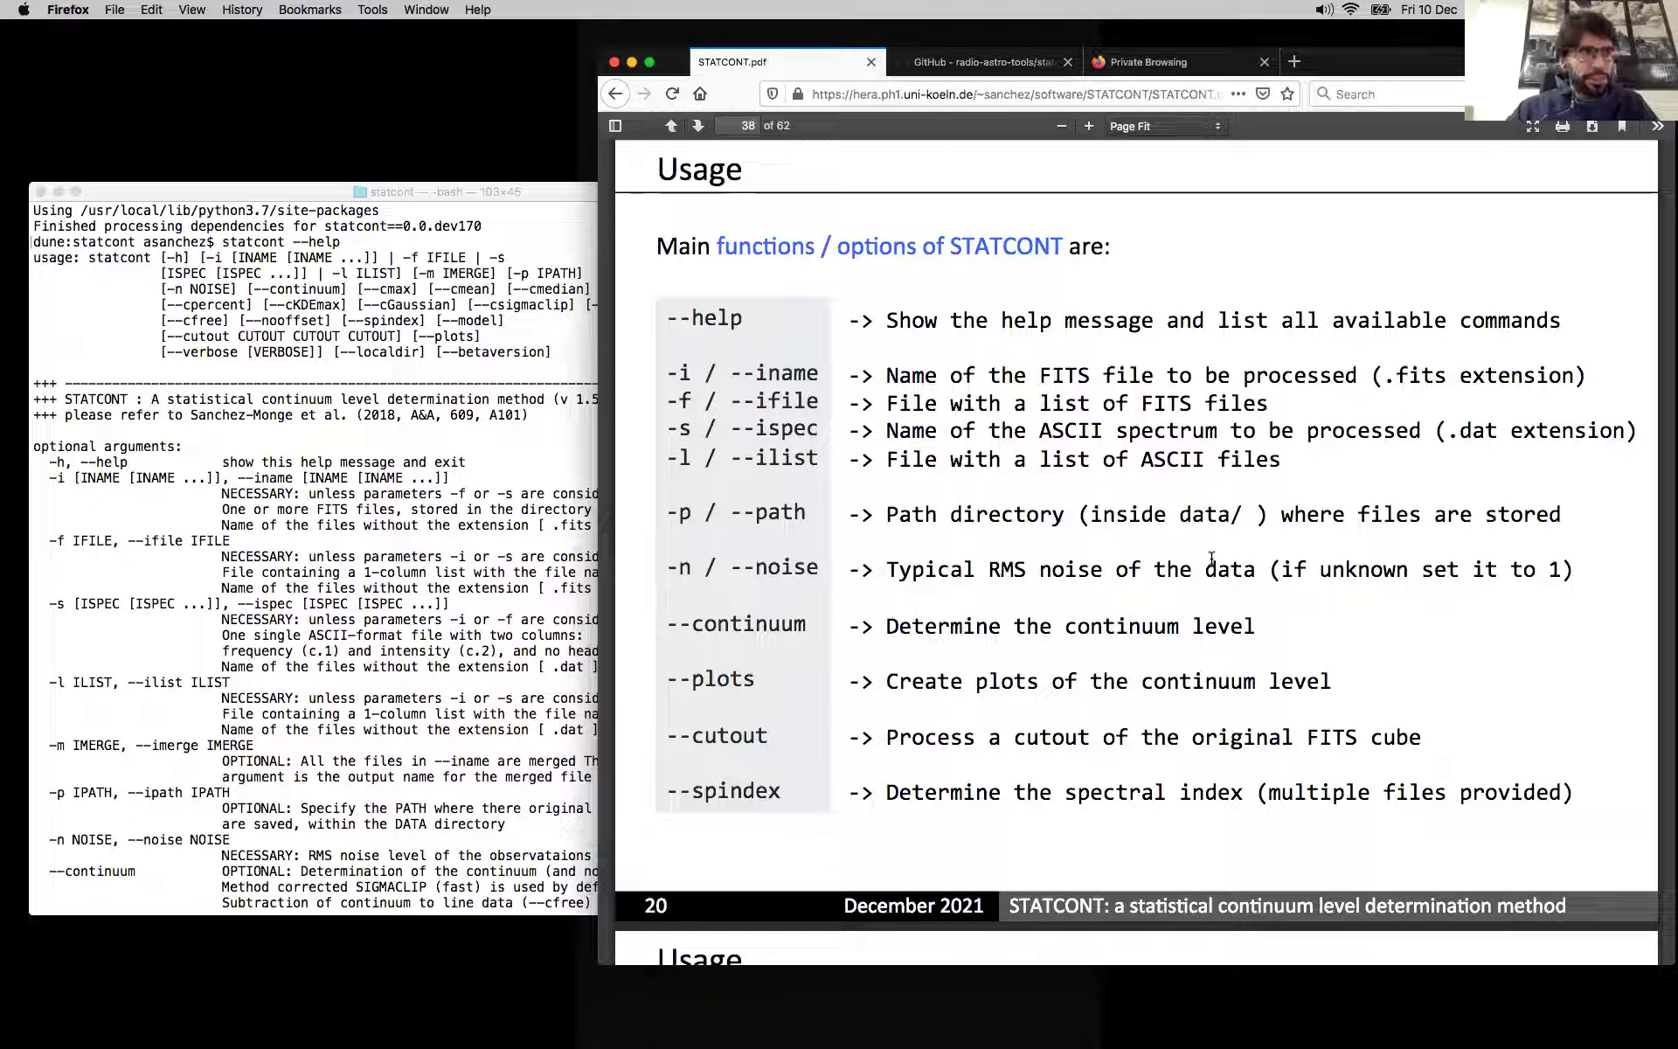
pyautogui.doubleClick(1555, 570)
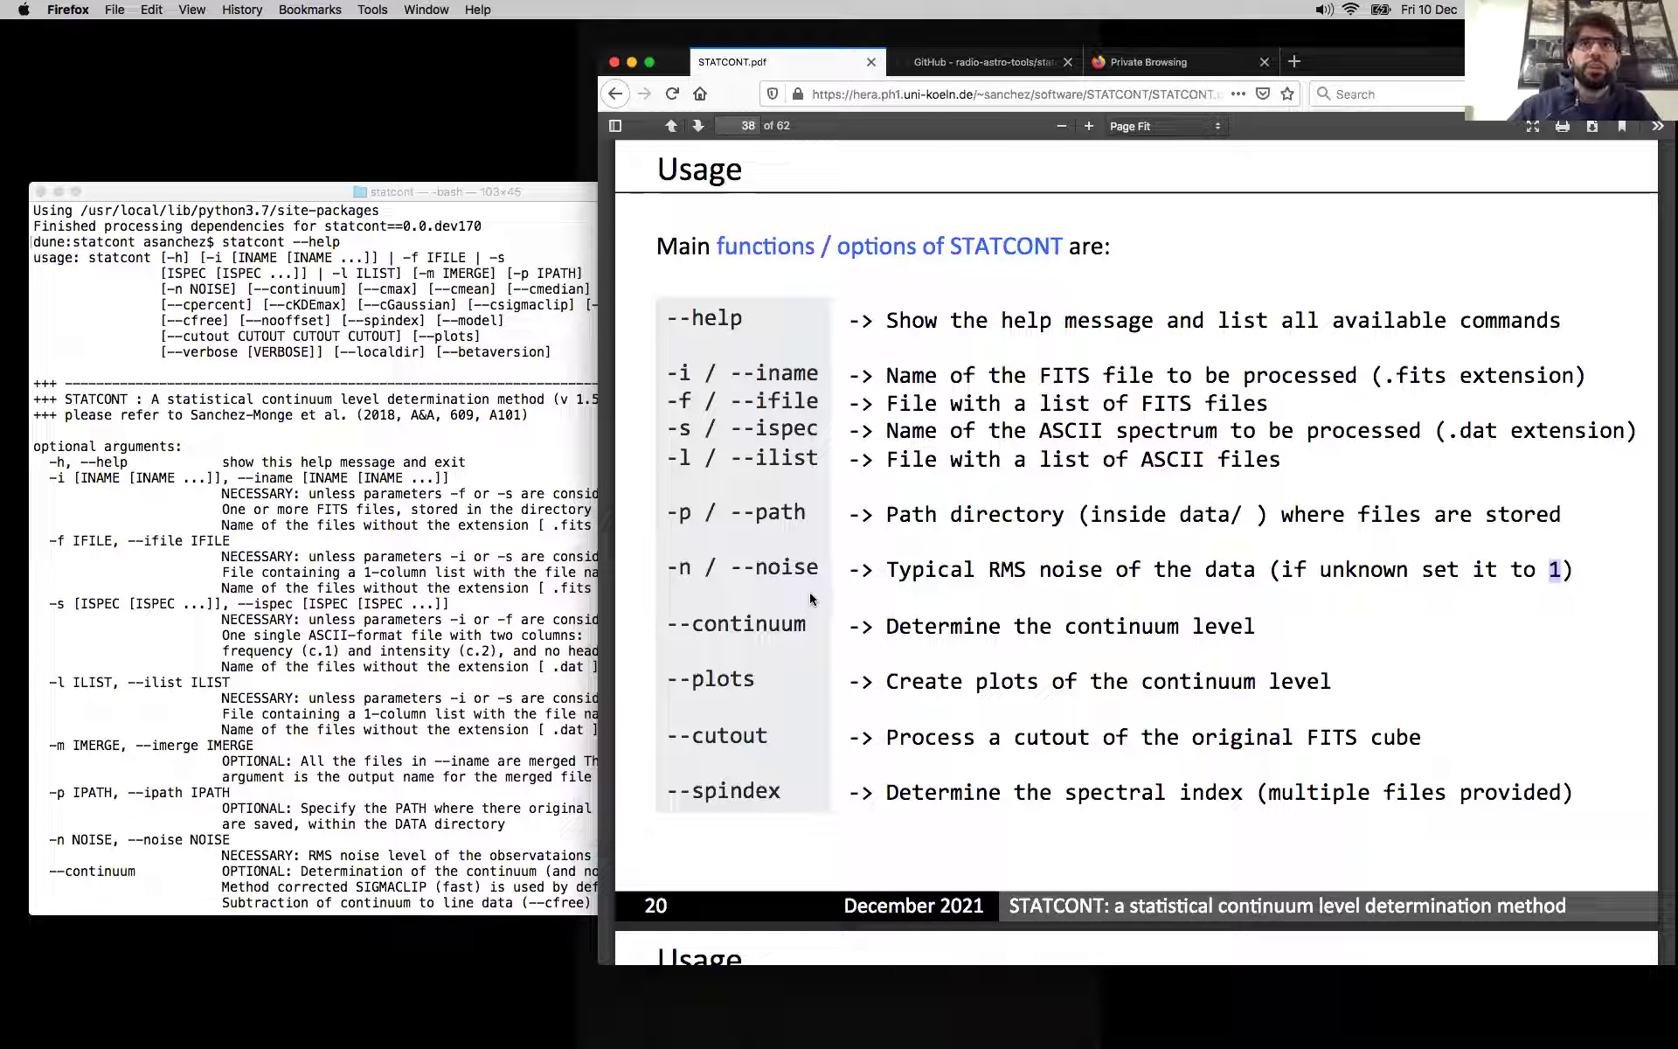
pyautogui.moveTo(818, 579); pyautogui.dragTo(664, 367)
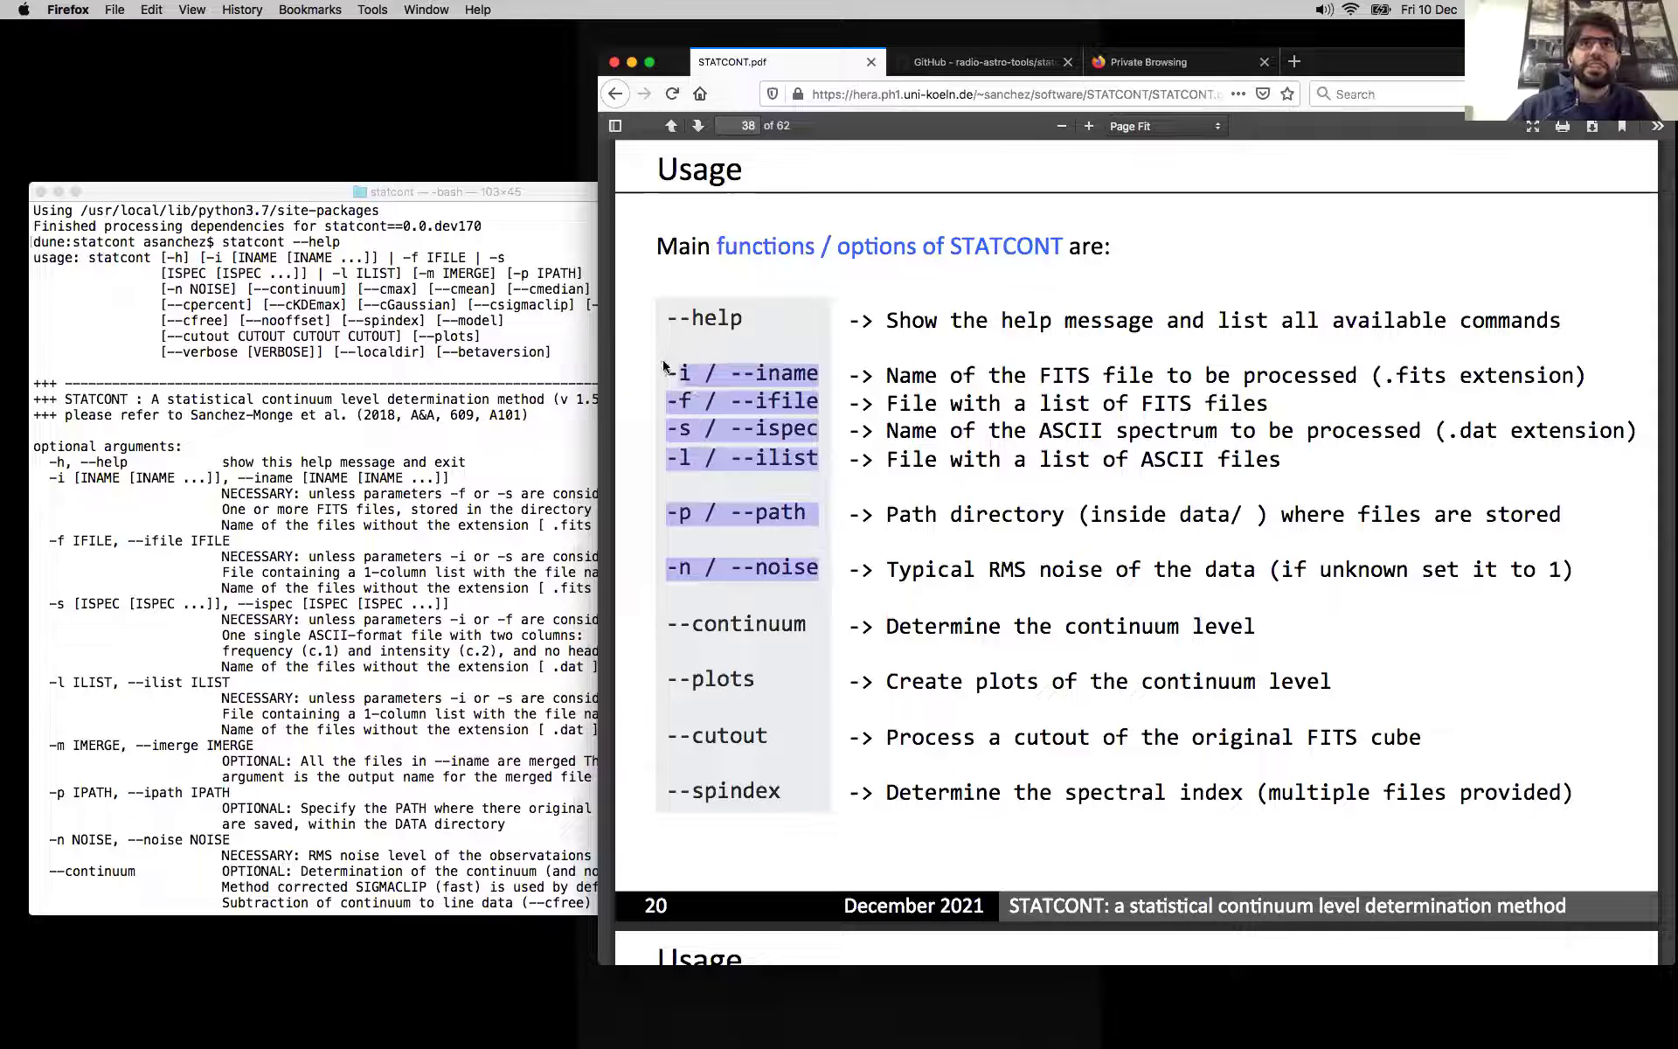
# Step: Go through the remaining options on the slide, highlighting --continuum, --plots and --cutout and pointing out --spindex
pyautogui.moveTo(806, 627); pyautogui.dragTo(663, 637)
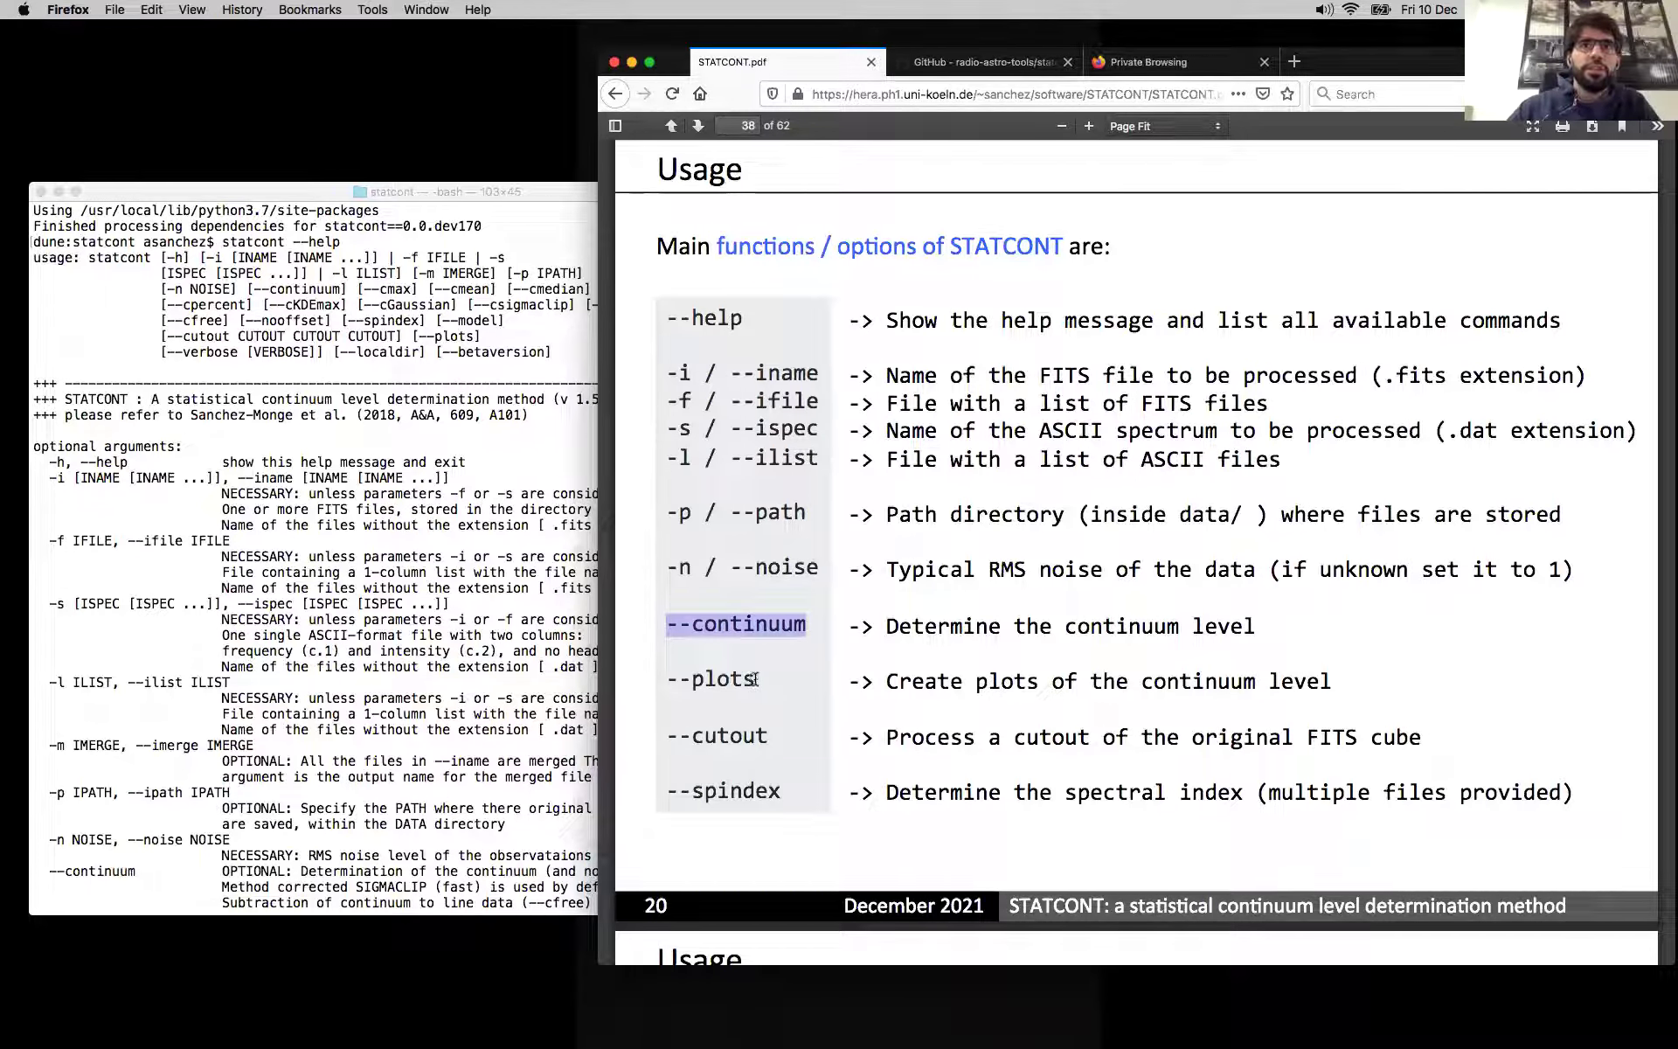
pyautogui.moveTo(755, 679); pyautogui.dragTo(662, 682)
pyautogui.moveTo(767, 737); pyautogui.dragTo(666, 739)
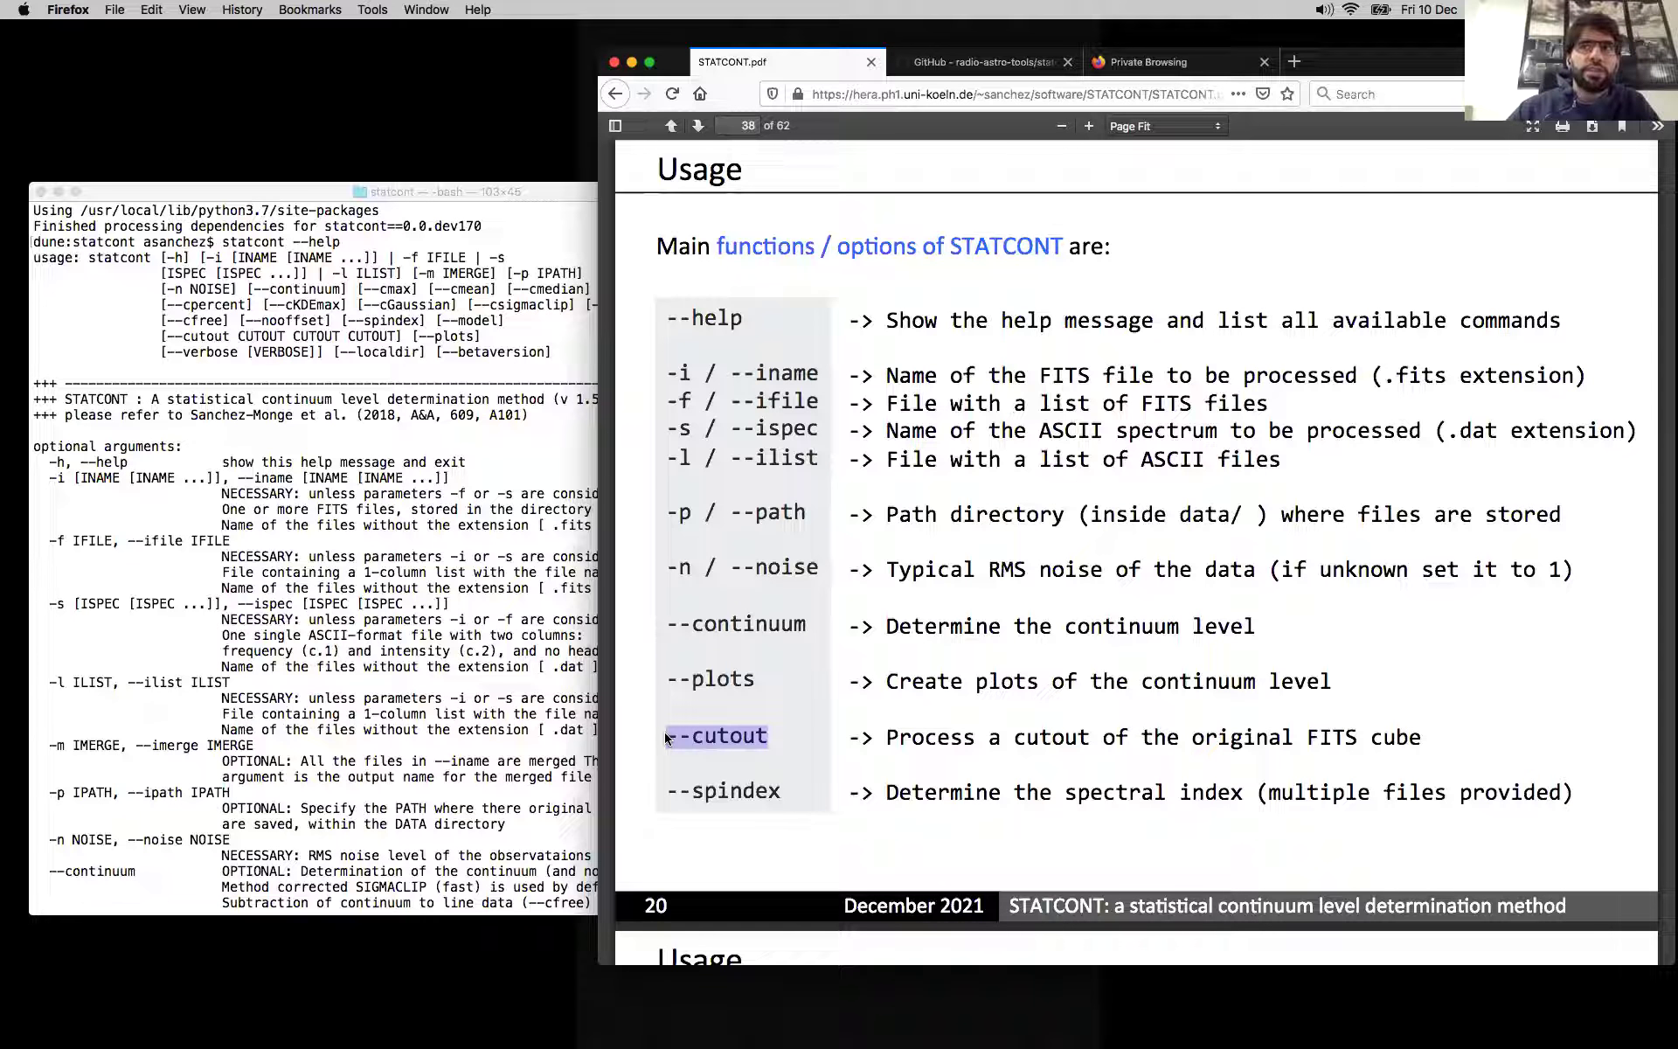
pyautogui.click(781, 793)
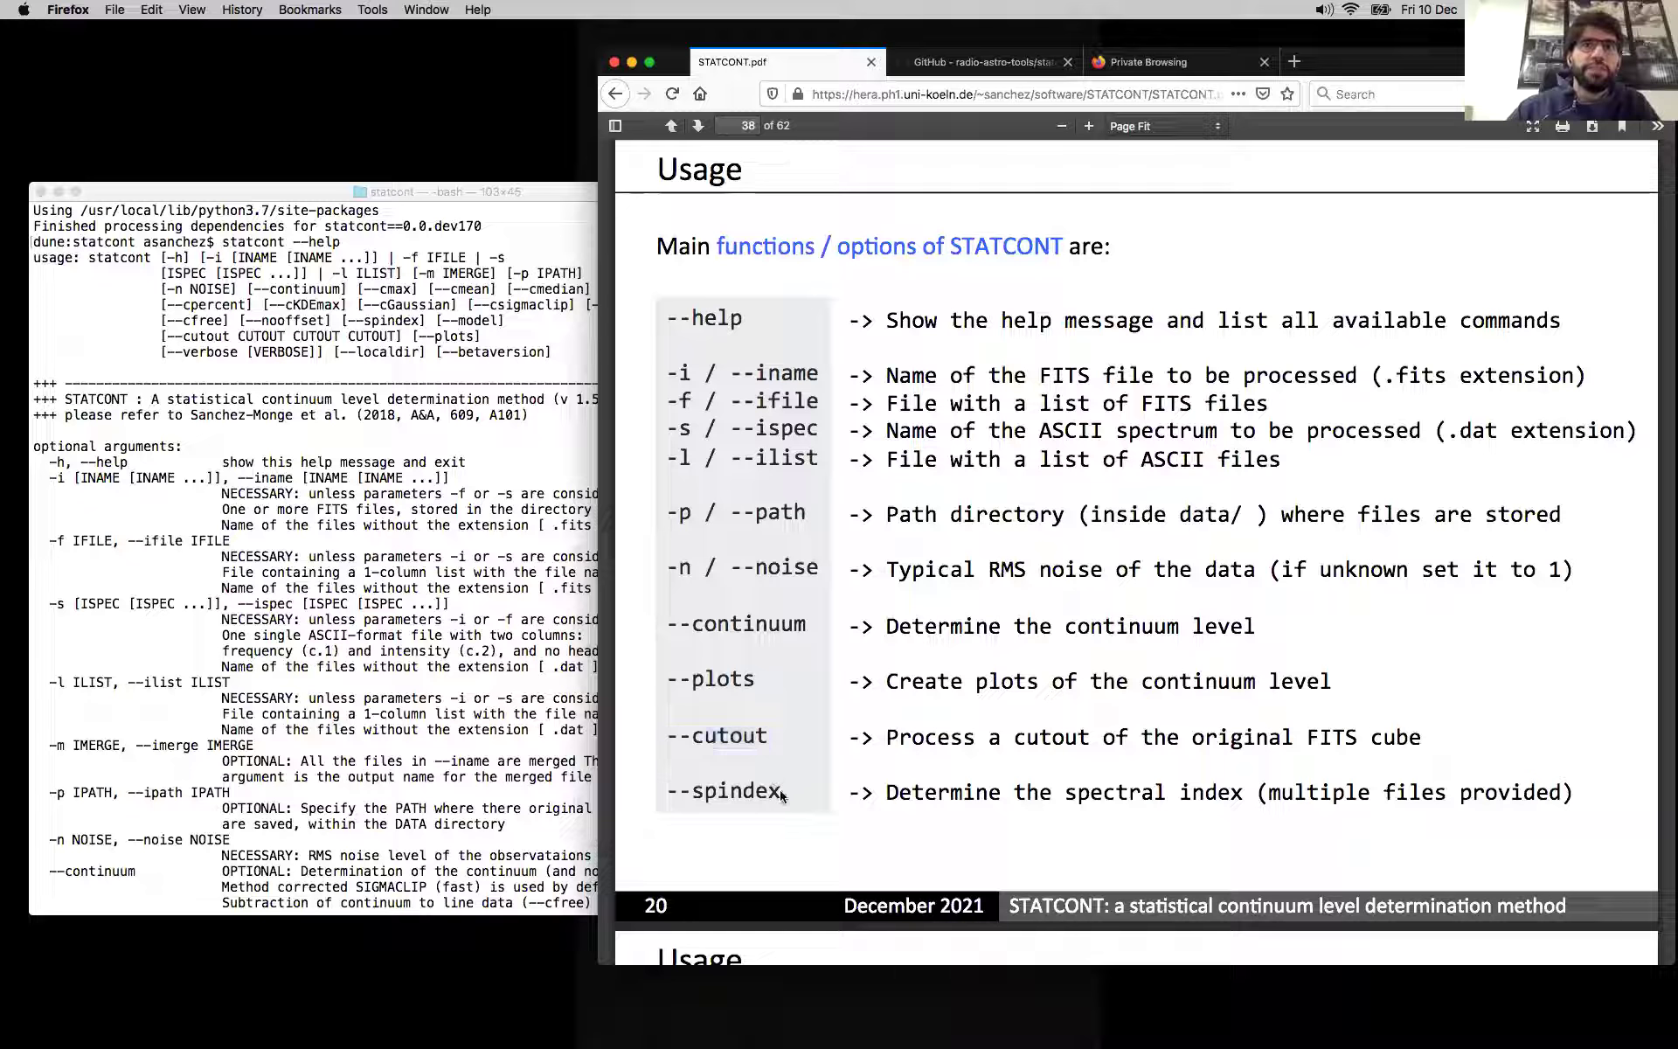
pyautogui.tripleClick(780, 793)
pyautogui.click(782, 794)
pyautogui.tripleClick(784, 795)
pyautogui.click(696, 792)
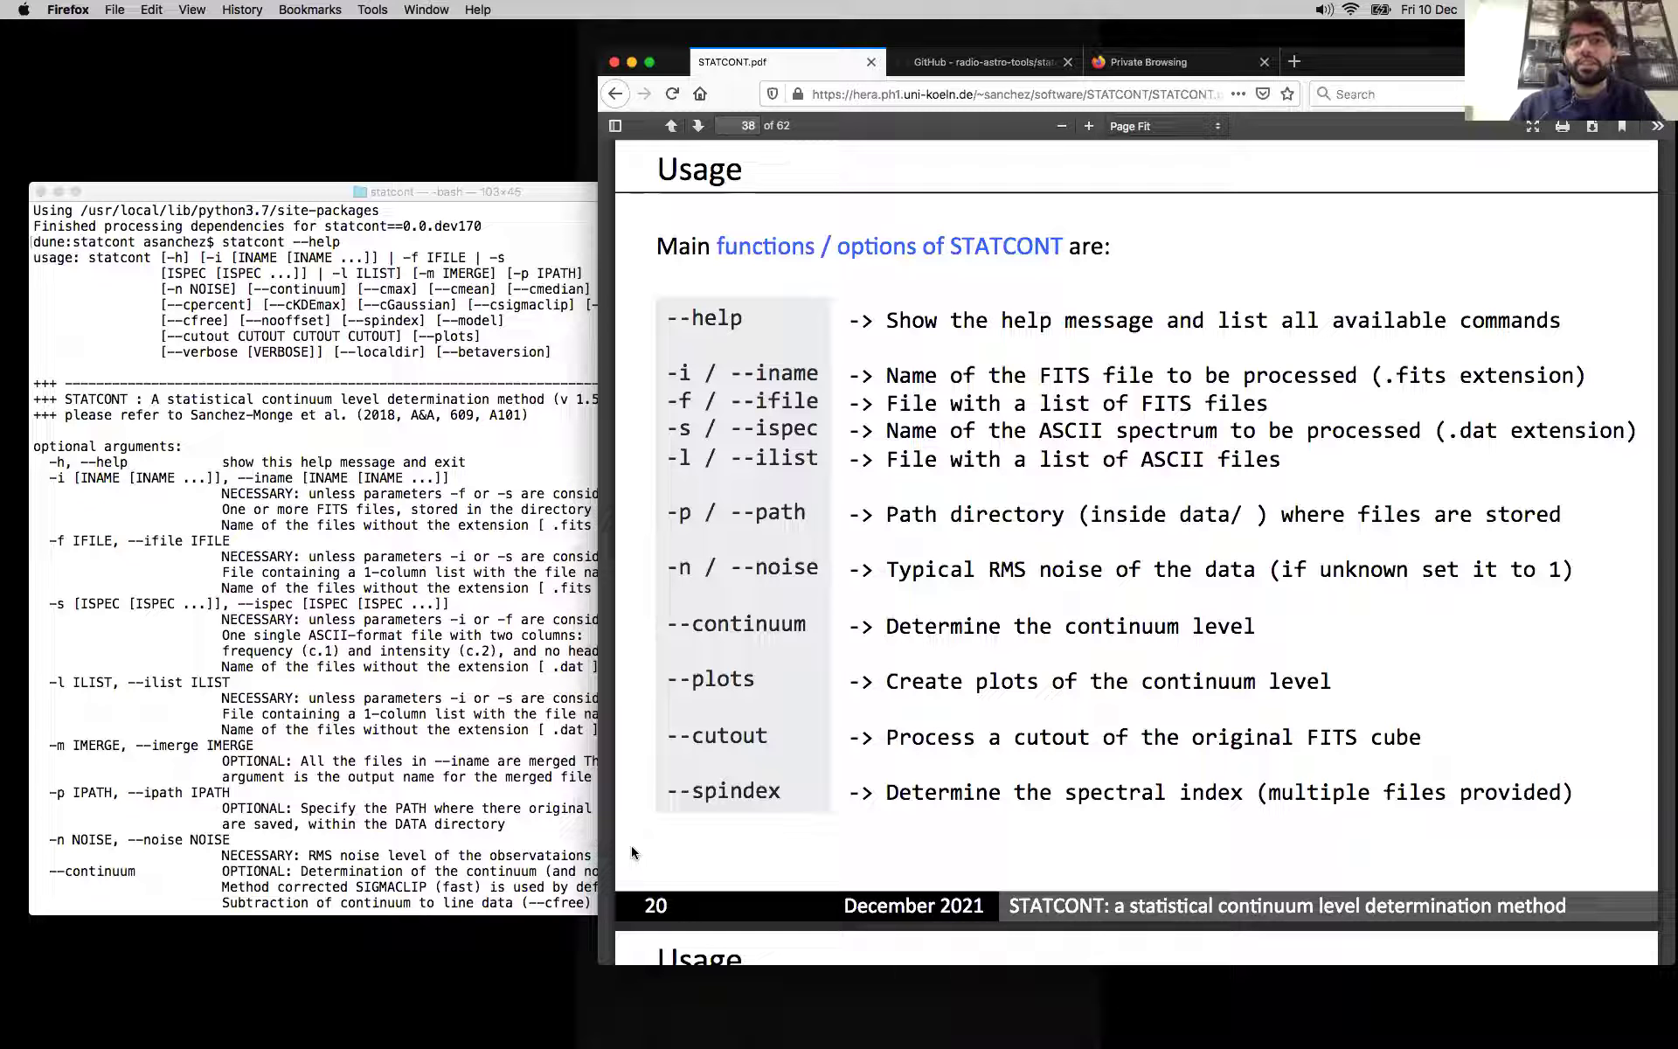
# Step: Advance the slides past the most commonly used commands to the synthetic test cases example
pyautogui.press('Right')
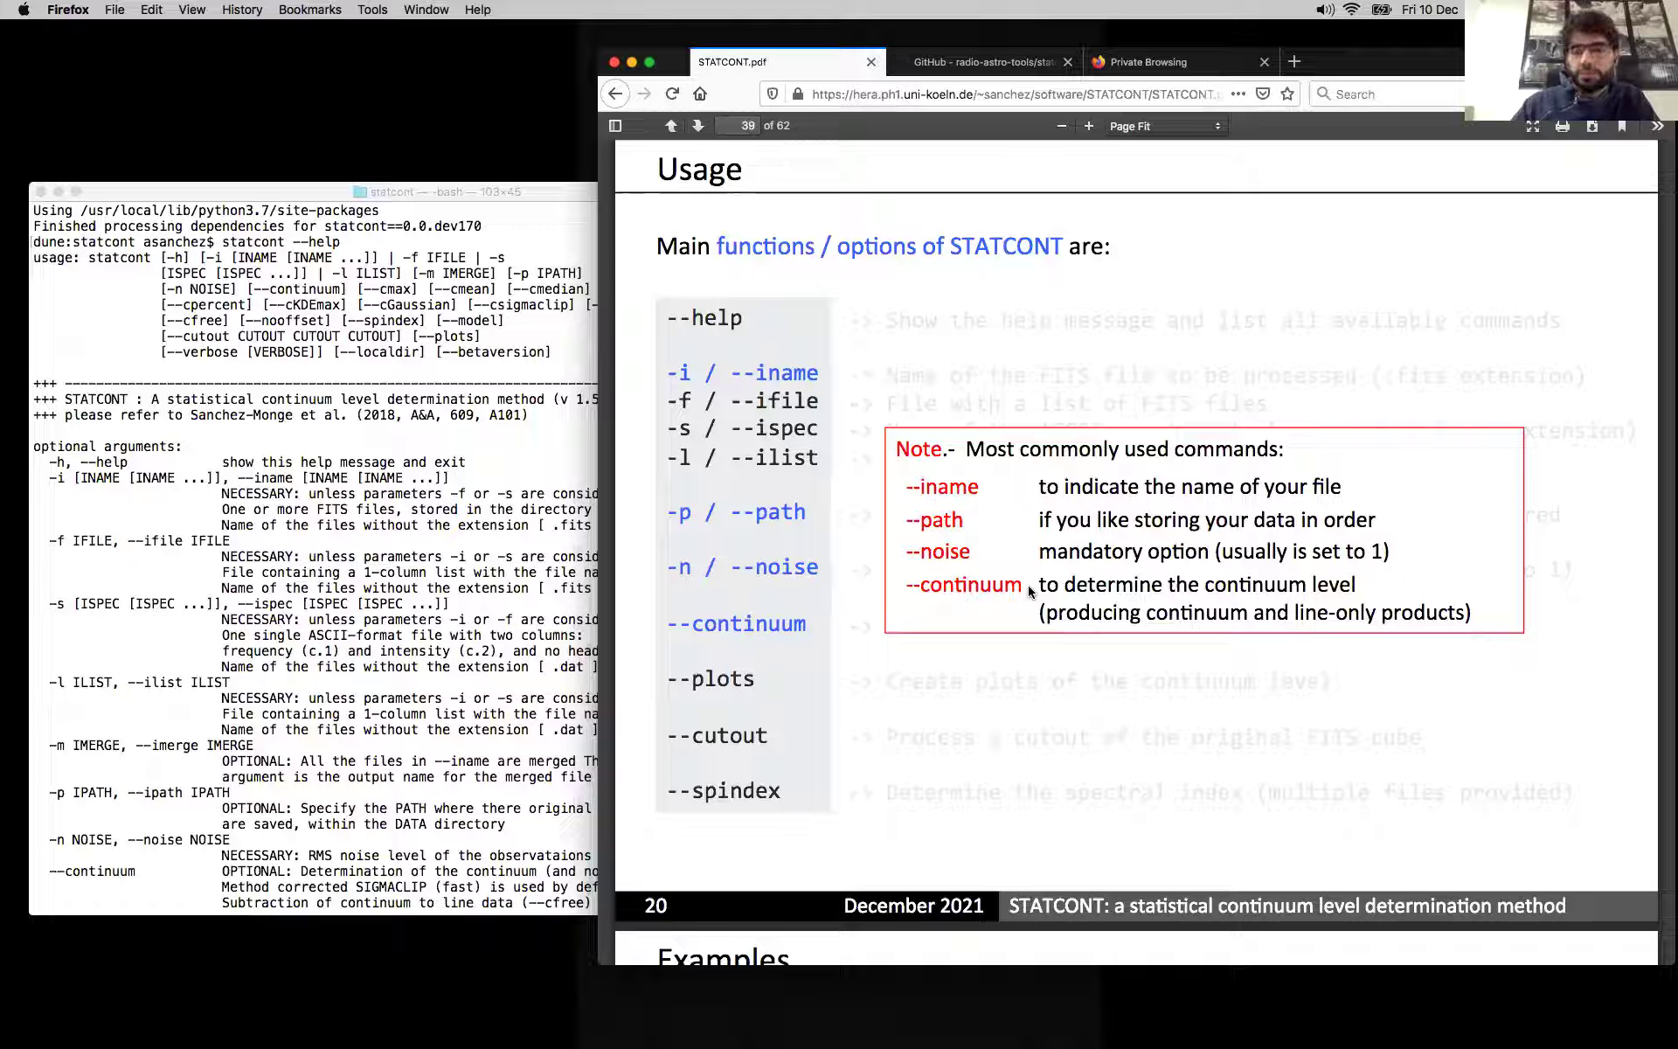
pyautogui.press('Right')
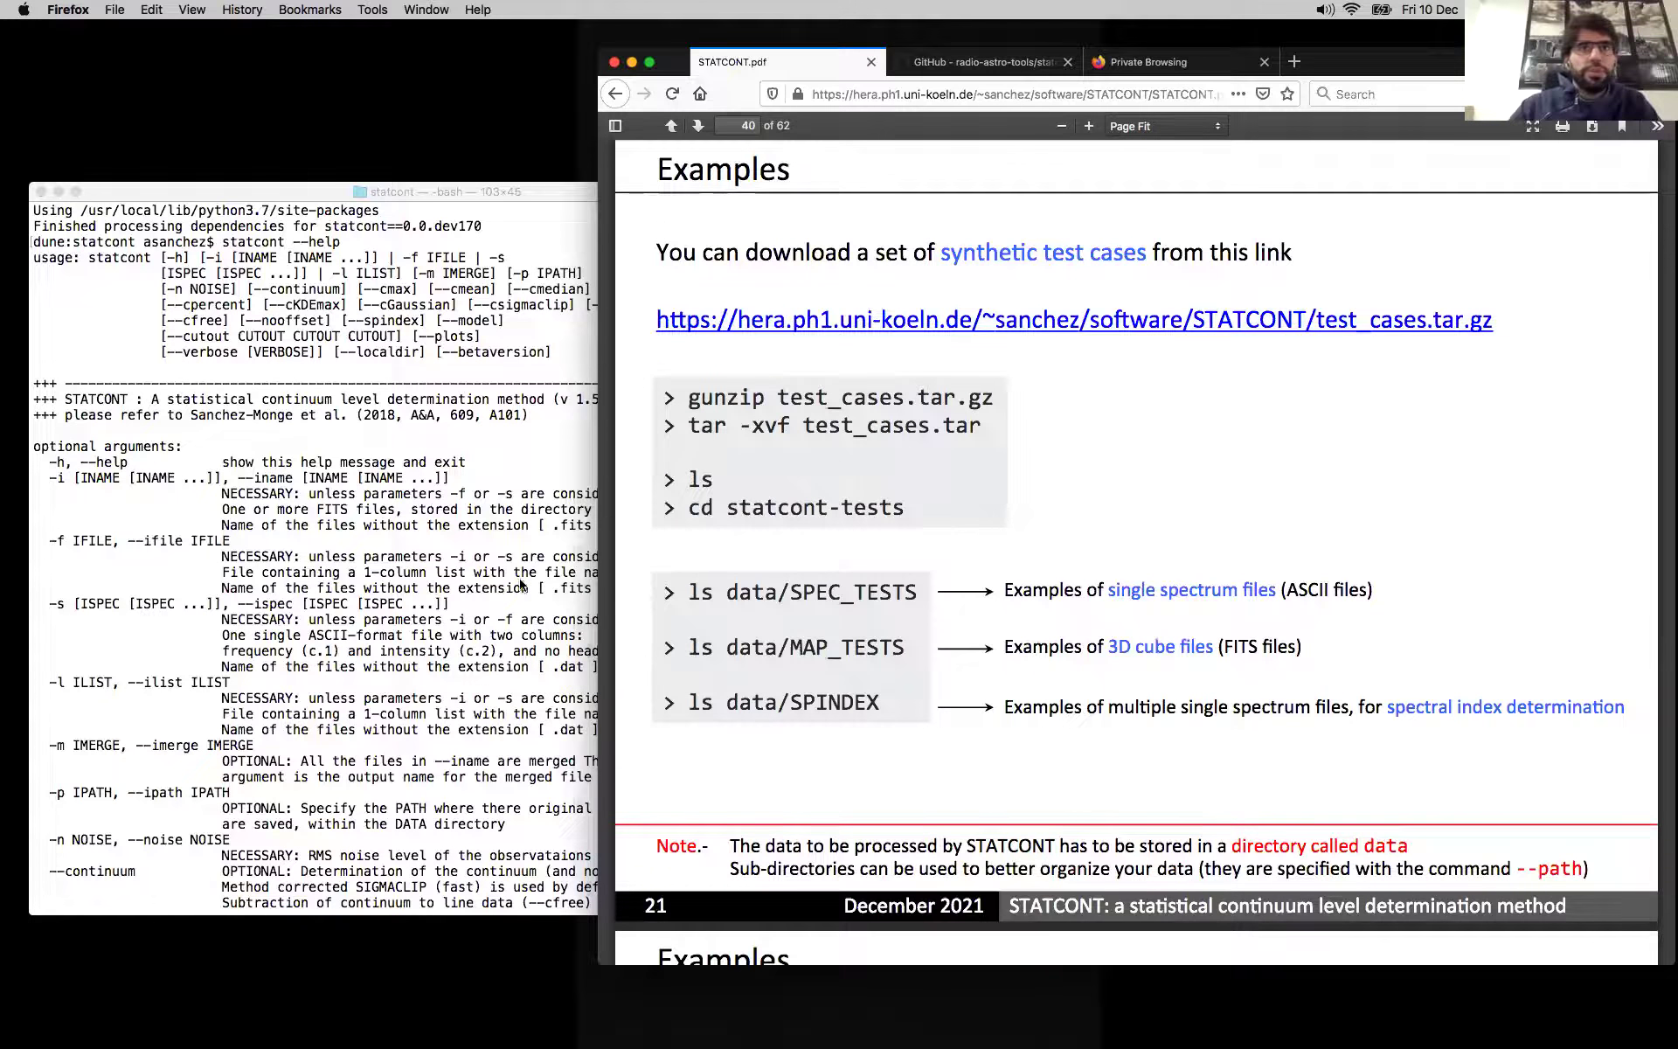
pyautogui.scroll(-10, 243, 634)
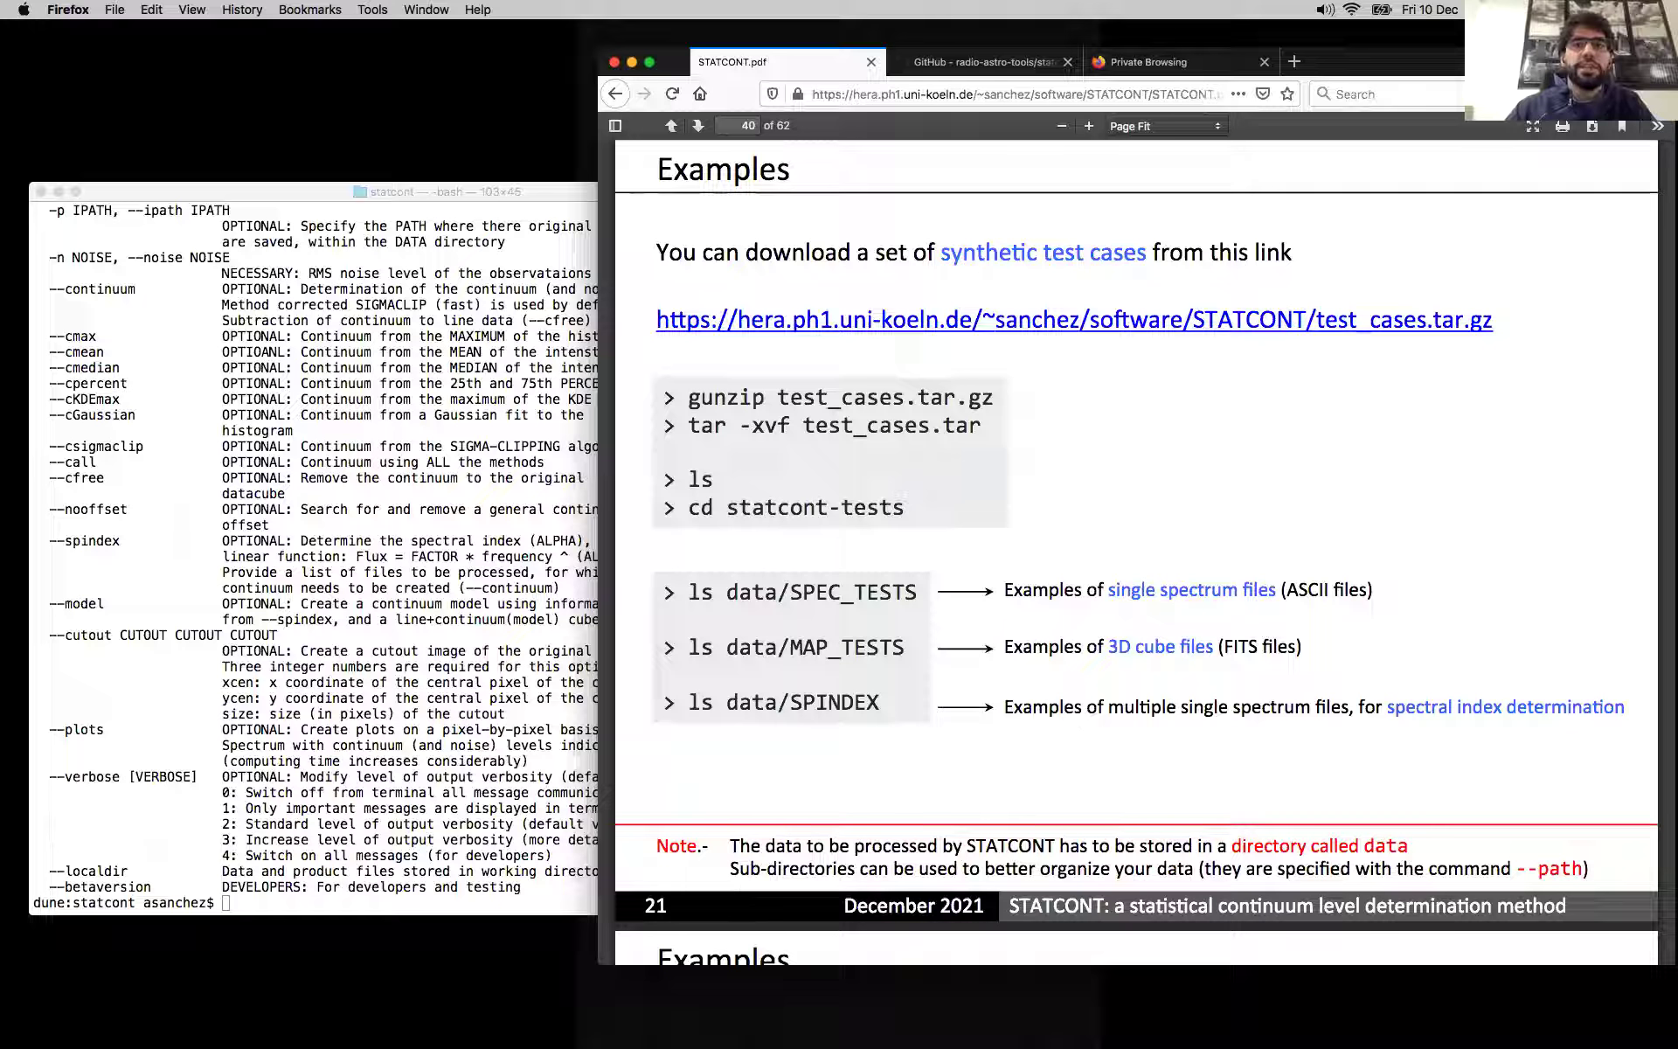
# Step: Request the test_cases.tar.gz archive in the empty private browsing tab using the download address given on the slide
pyautogui.click(1185, 67)
pyautogui.write('https://hera.ph1.uni-koeln.de/~sanchez/software/STATCONT/test_cases.tar.gz')
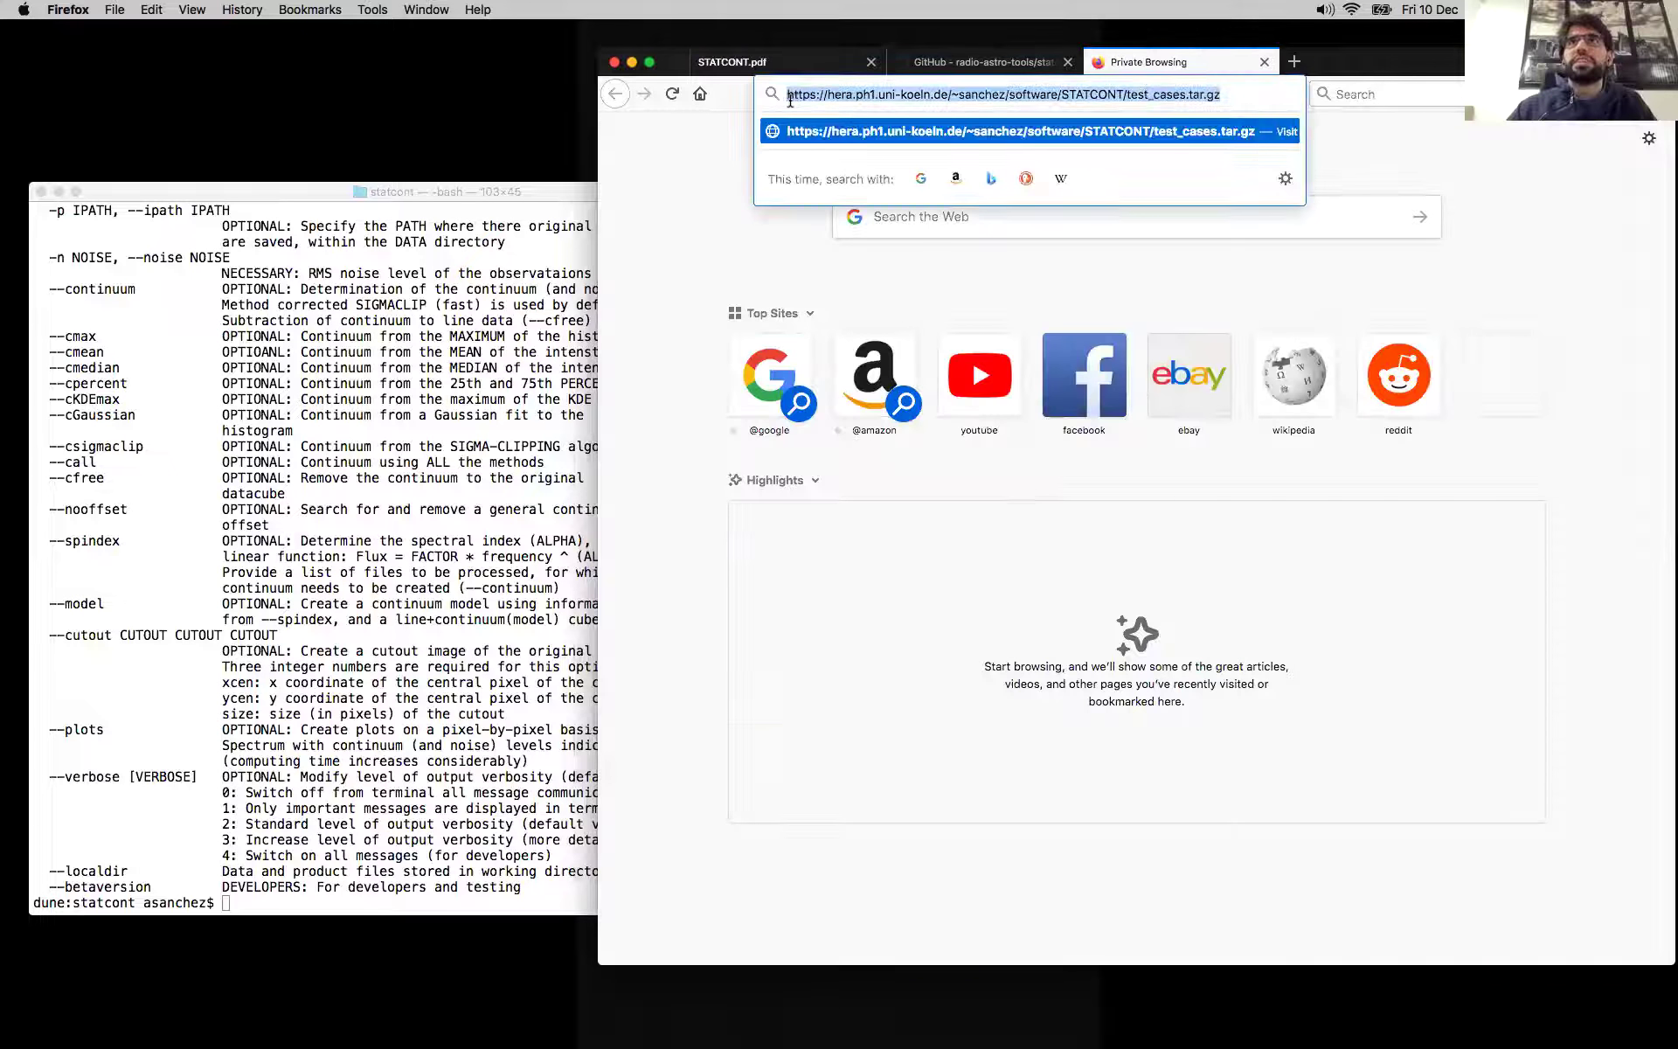
pyautogui.click(1233, 96)
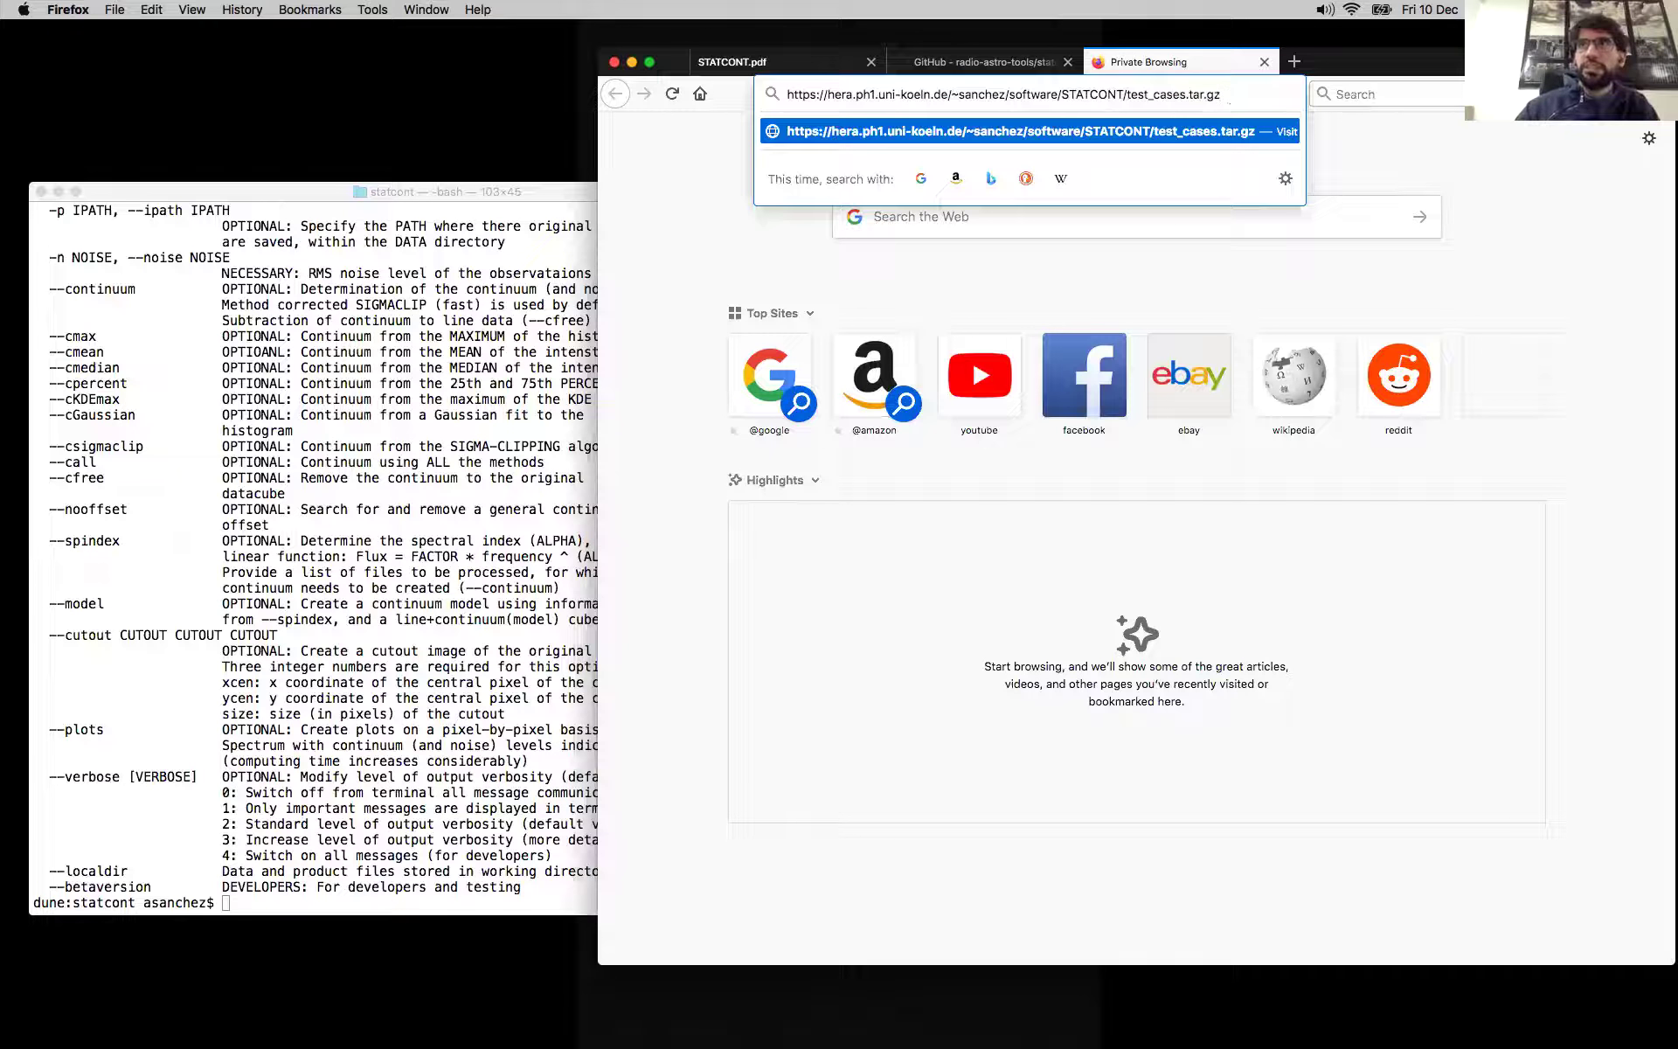
pyautogui.press('Return')
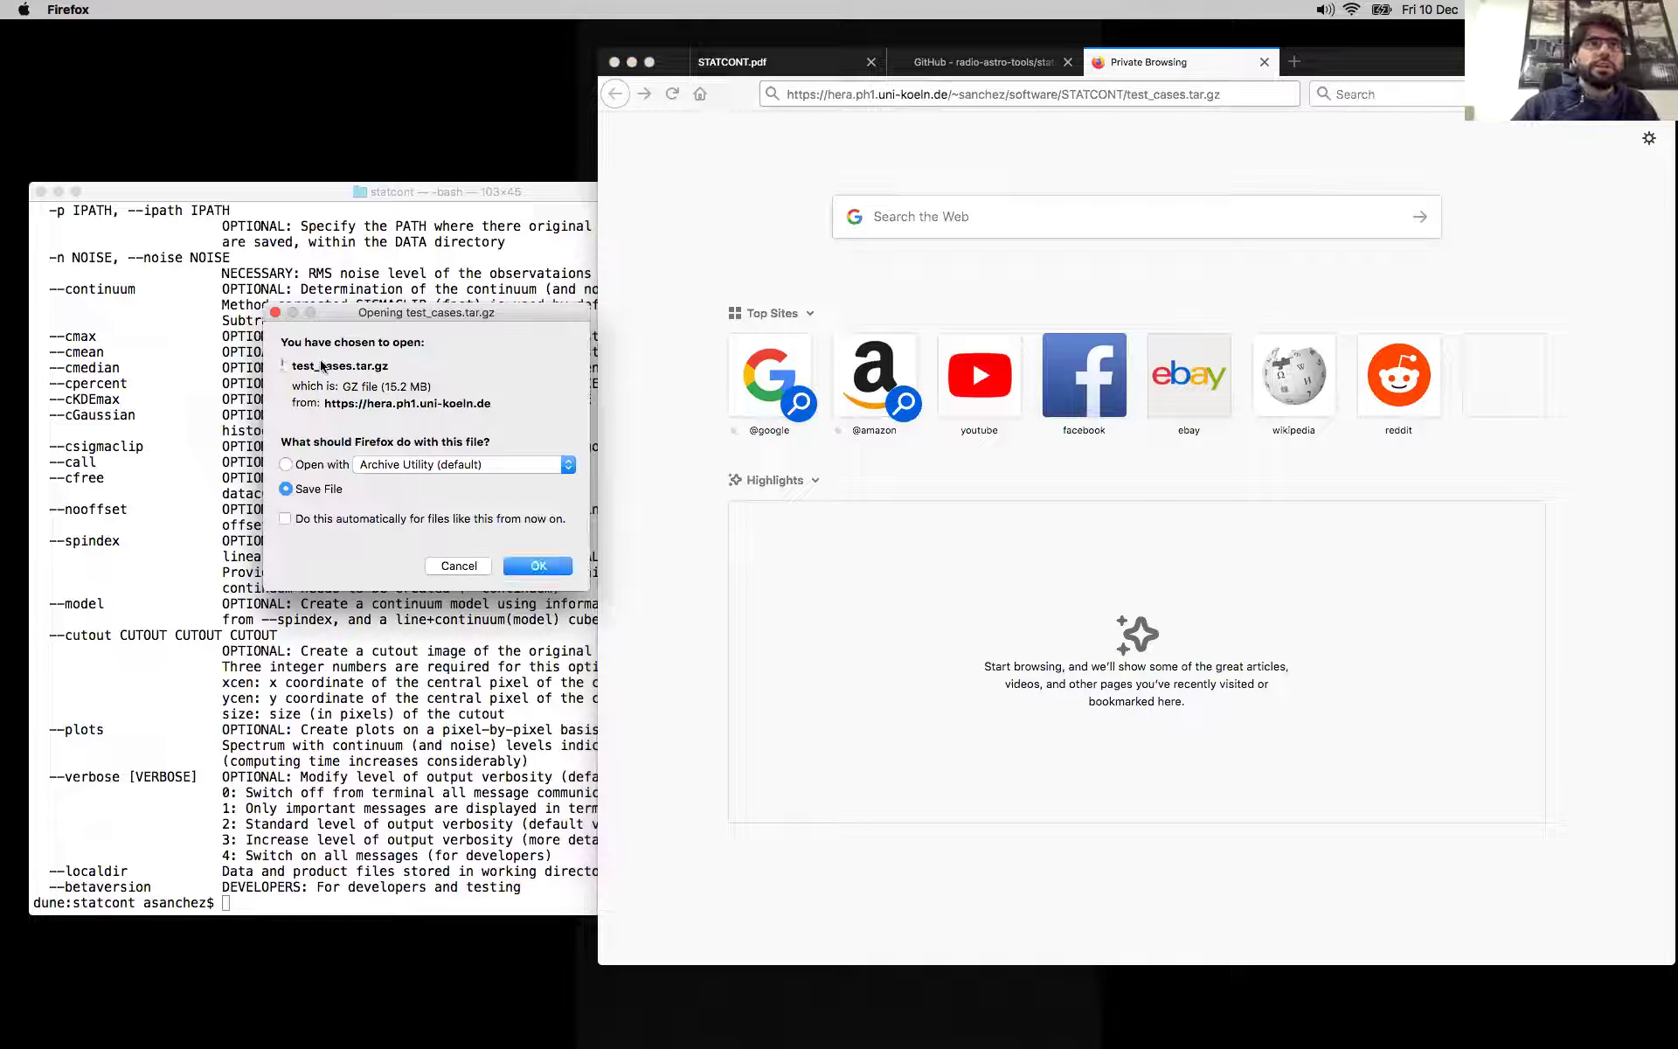
# Step: Save test_cases.tar.gz into the 00_I-TRAIN folder of the home directory
pyautogui.click(564, 568)
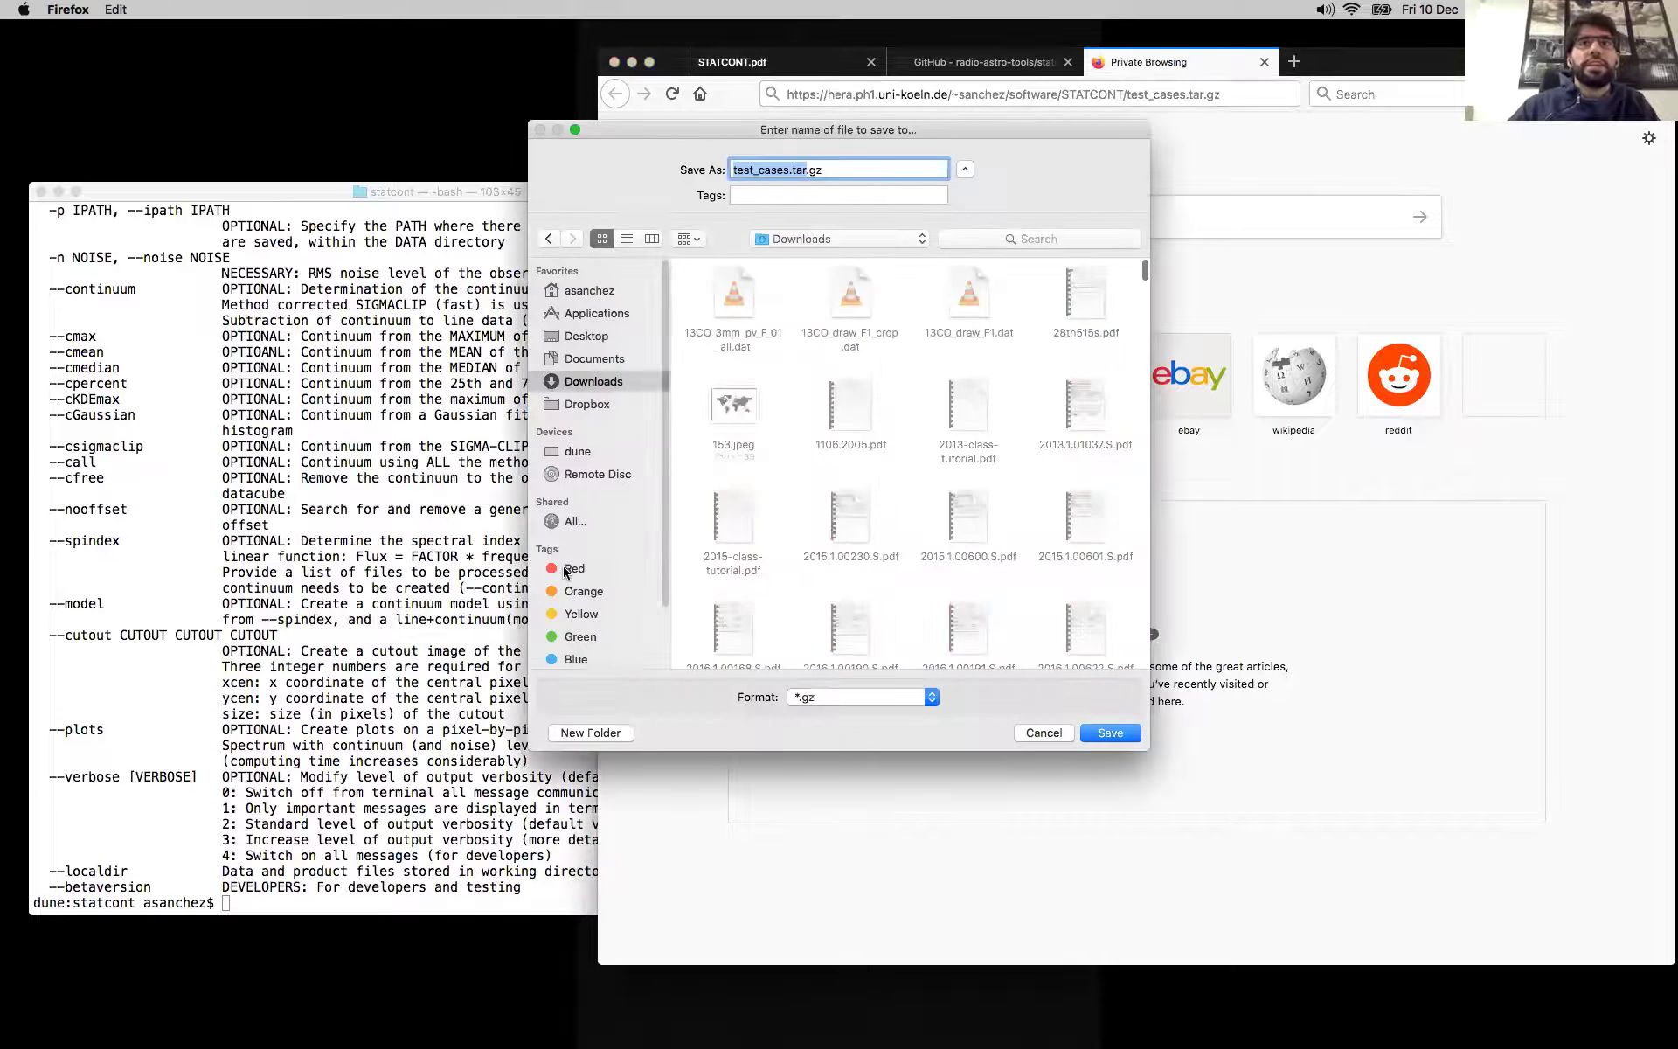
pyautogui.click(588, 291)
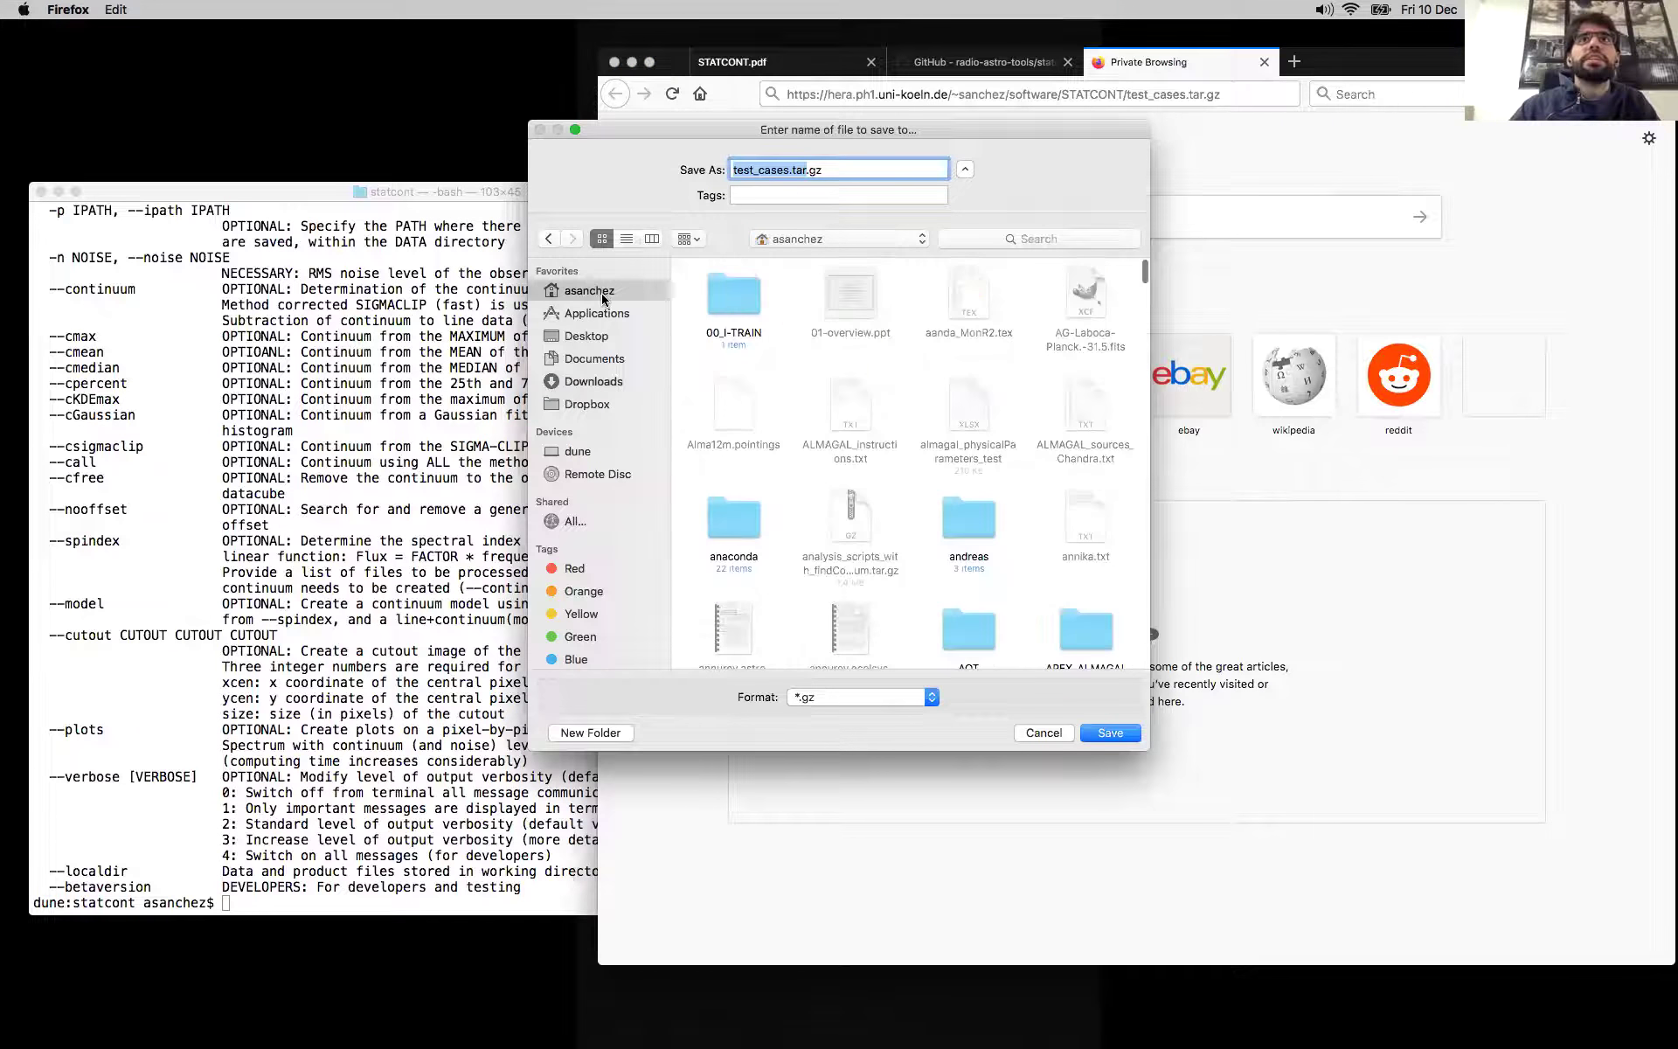
pyautogui.doubleClick(729, 304)
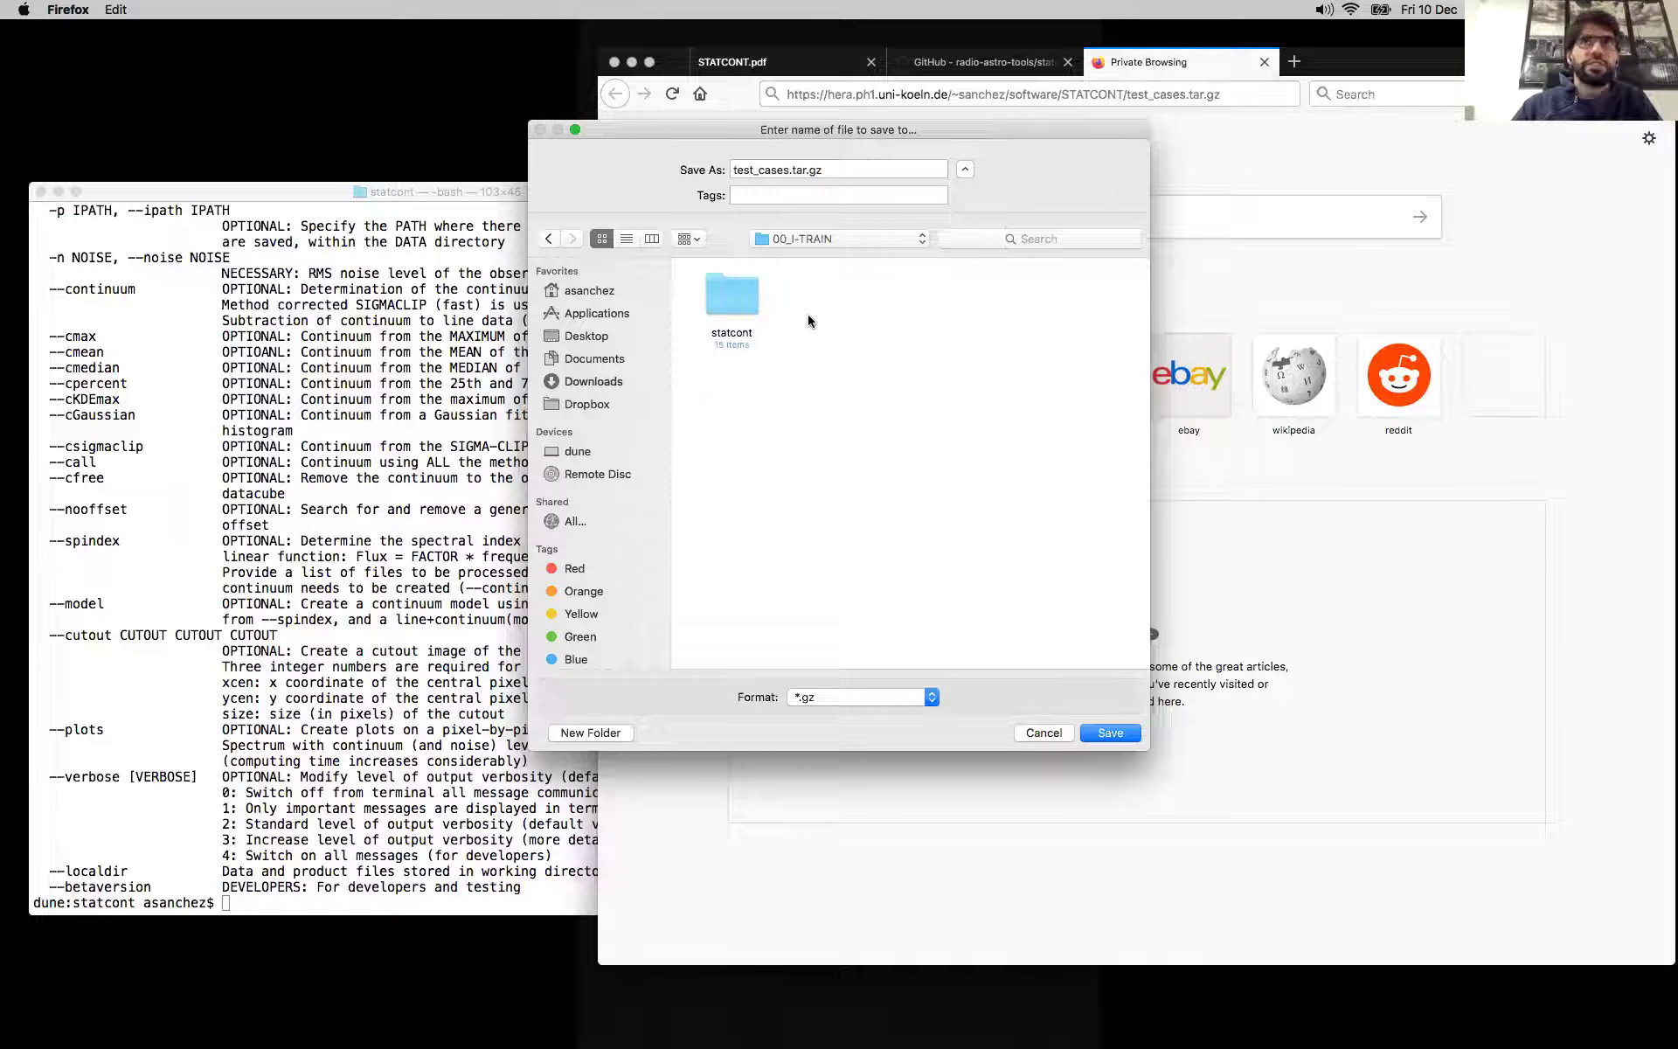
pyautogui.click(1111, 733)
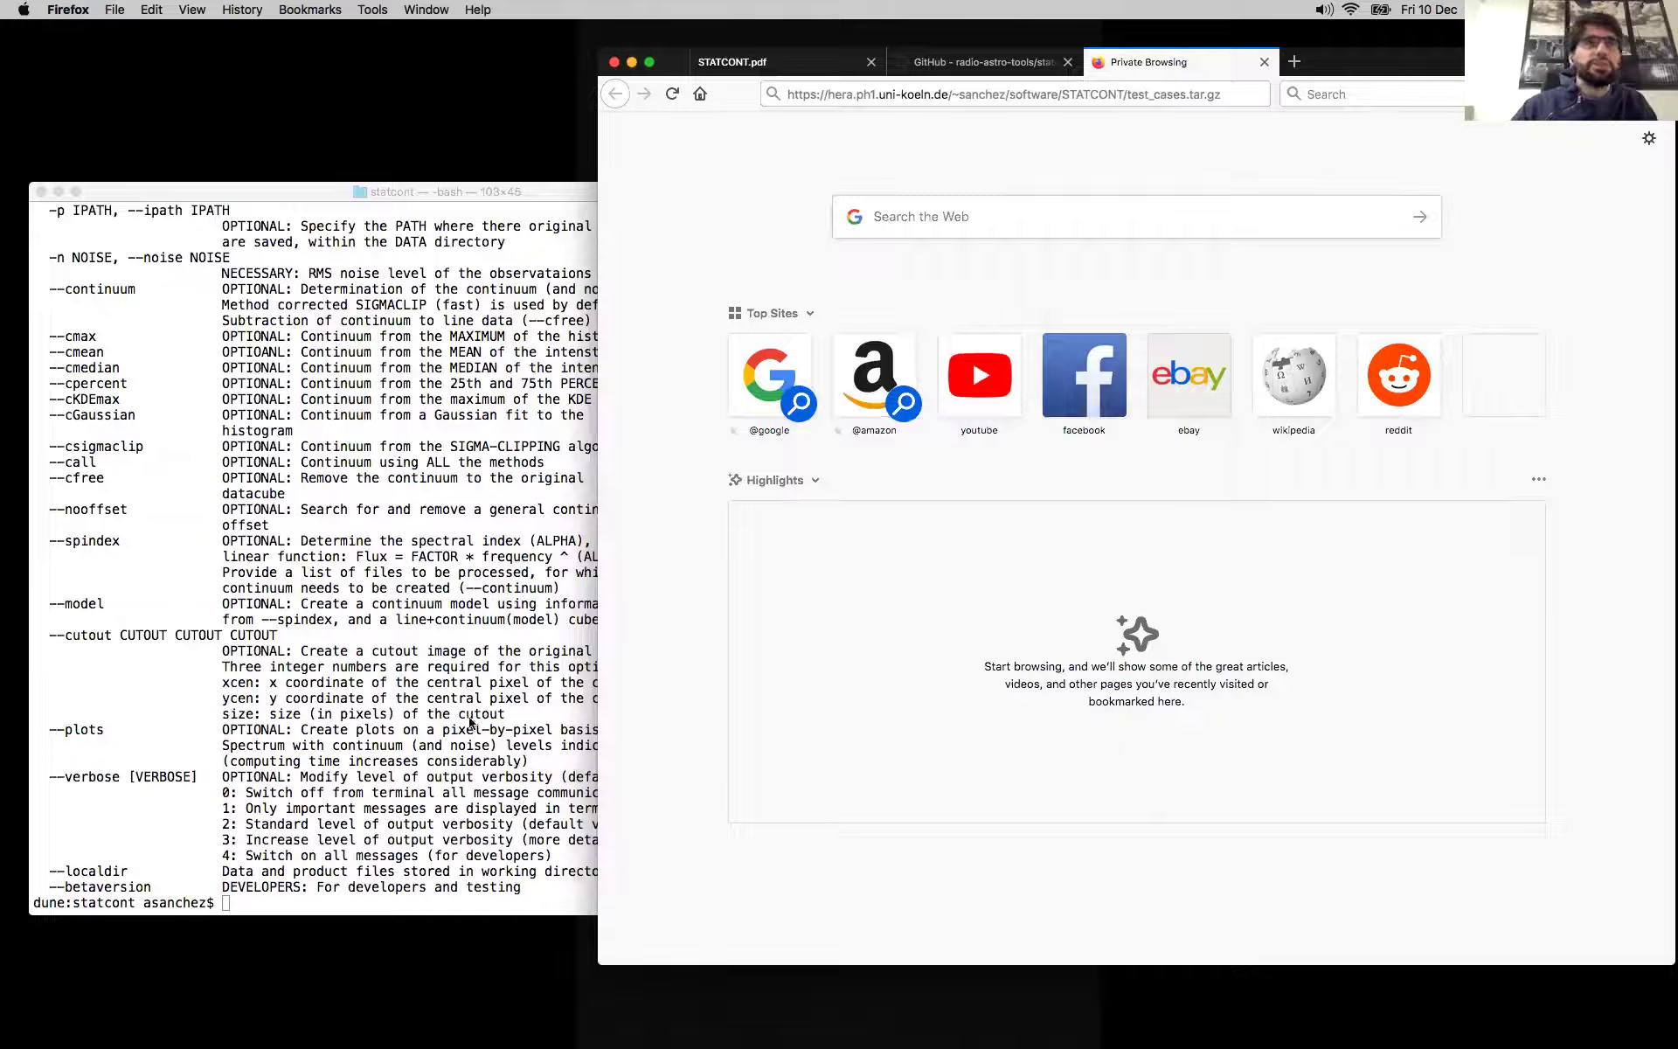
# Step: Switch to the terminal, go up from statcont to its parent directory and list the contents to locate test_cases.tar.gz
pyautogui.click(433, 729)
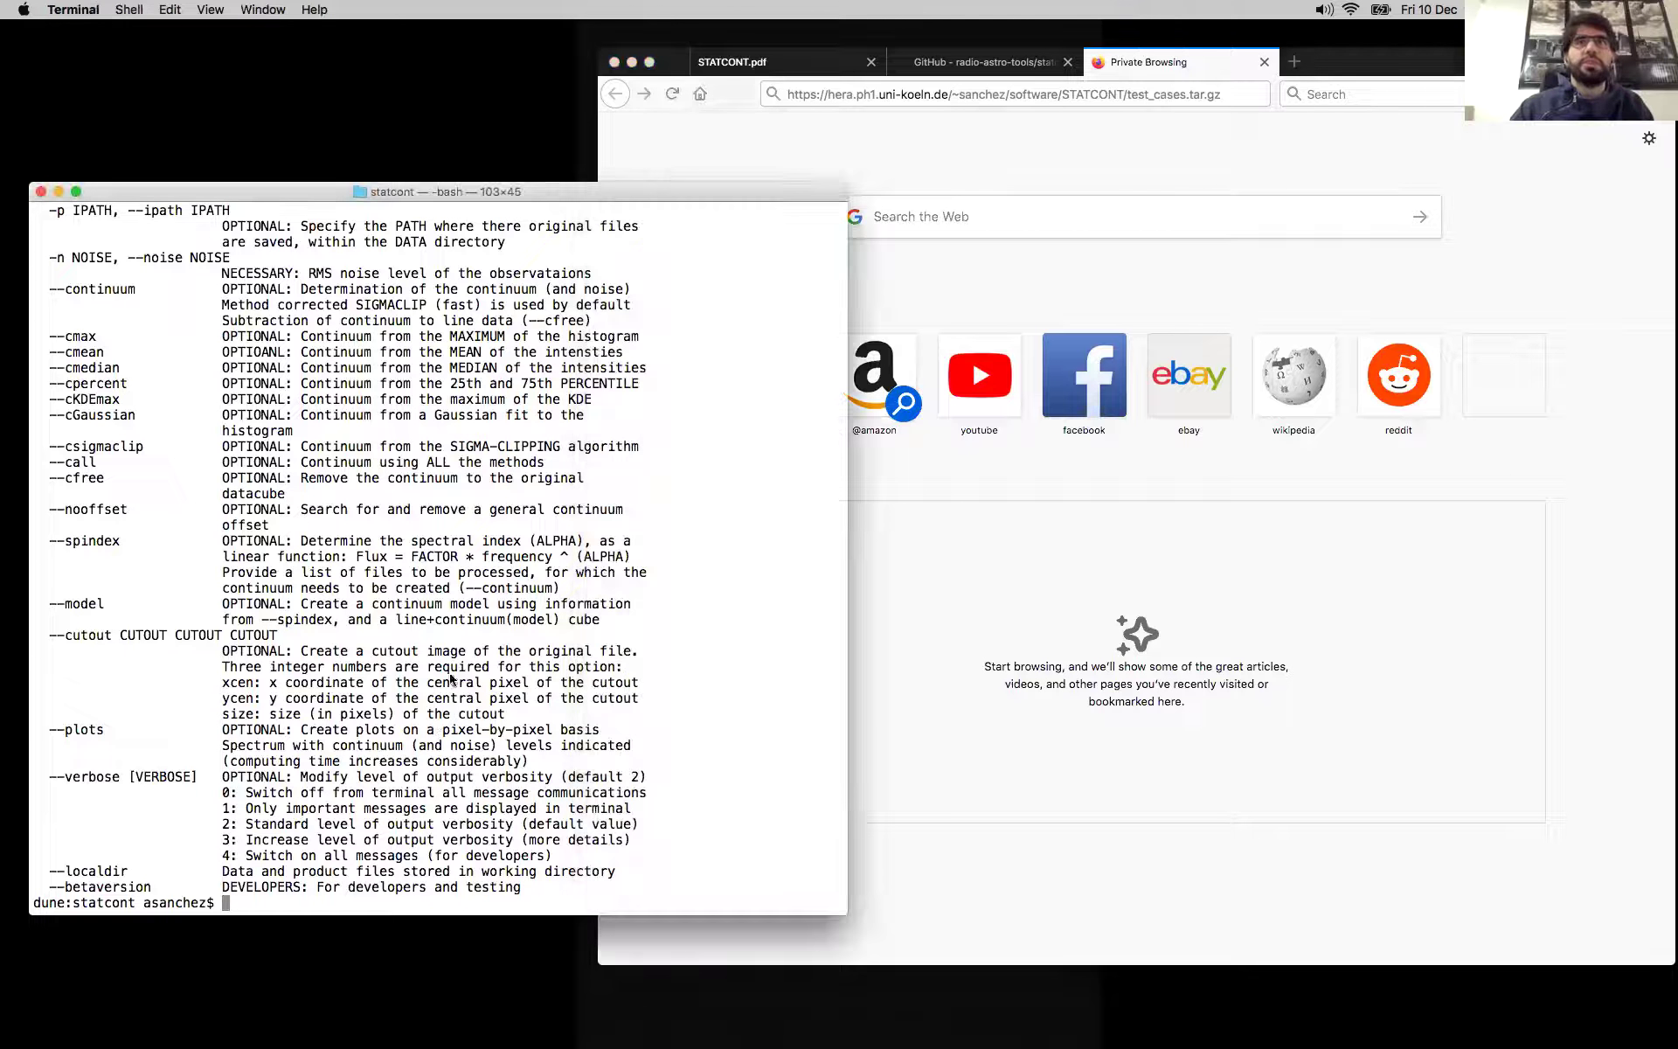
pyautogui.write('ls')
pyautogui.press('Return')
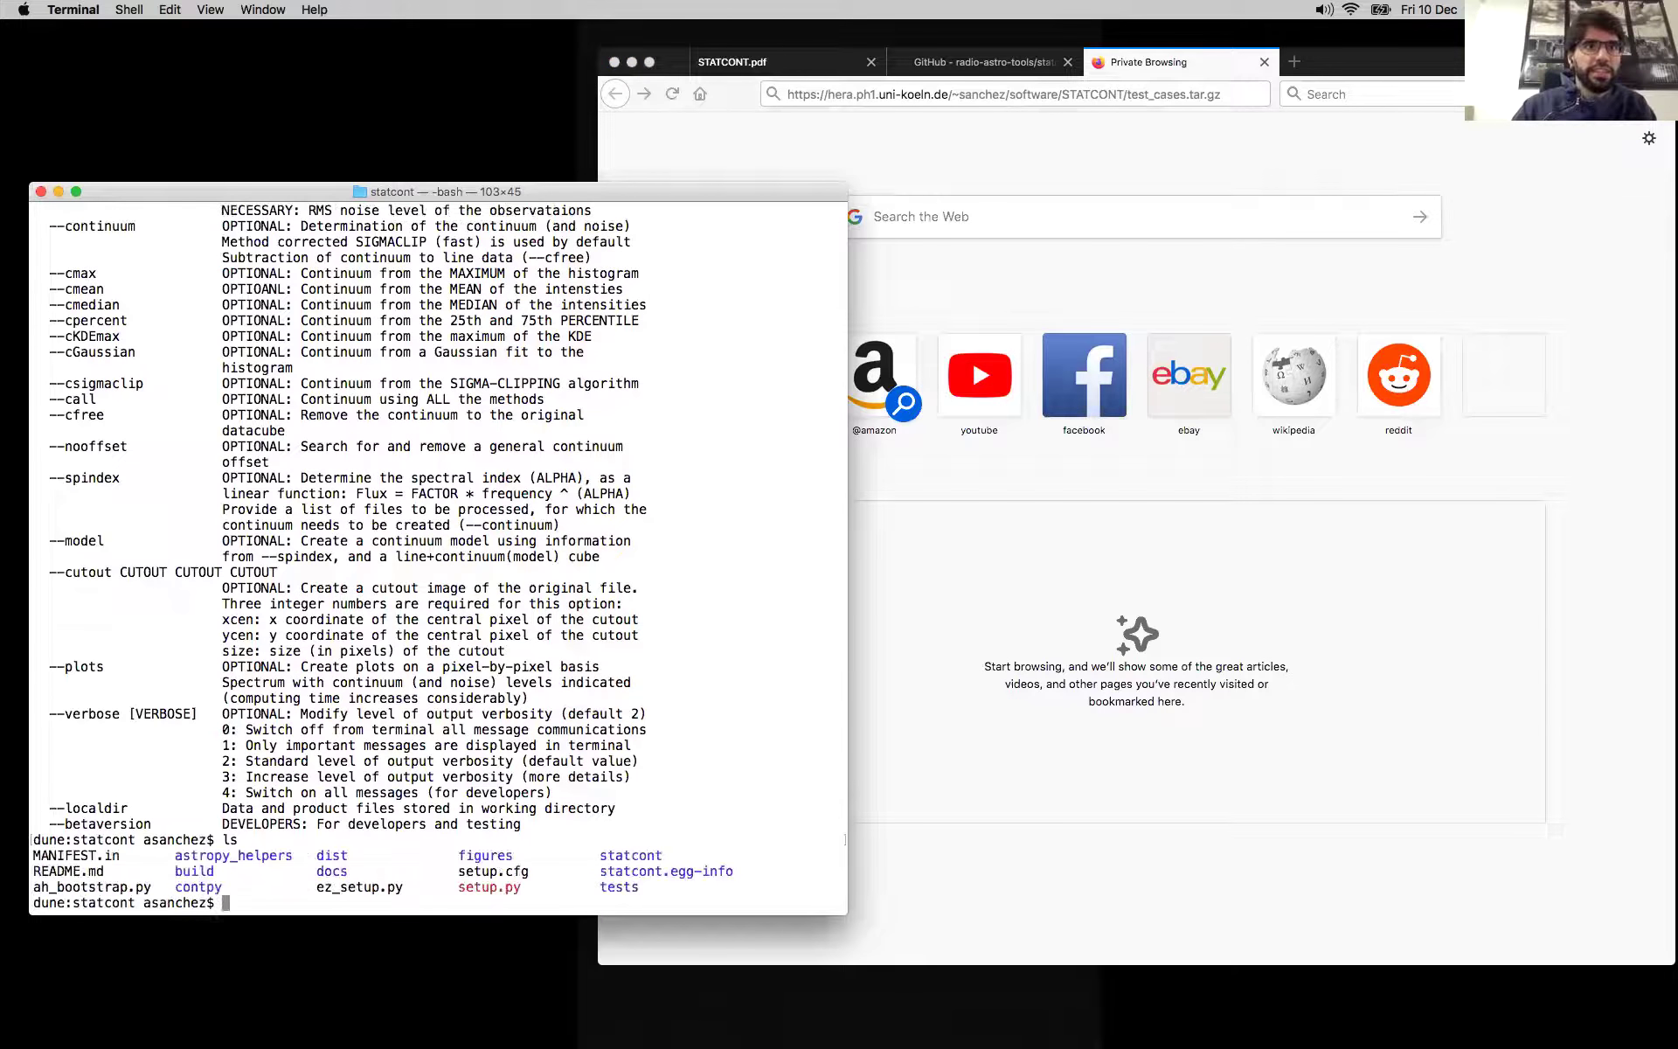
pyautogui.write('cd ..')
pyautogui.press('Return')
pyautogui.write('ls')
pyautogui.press('Return')
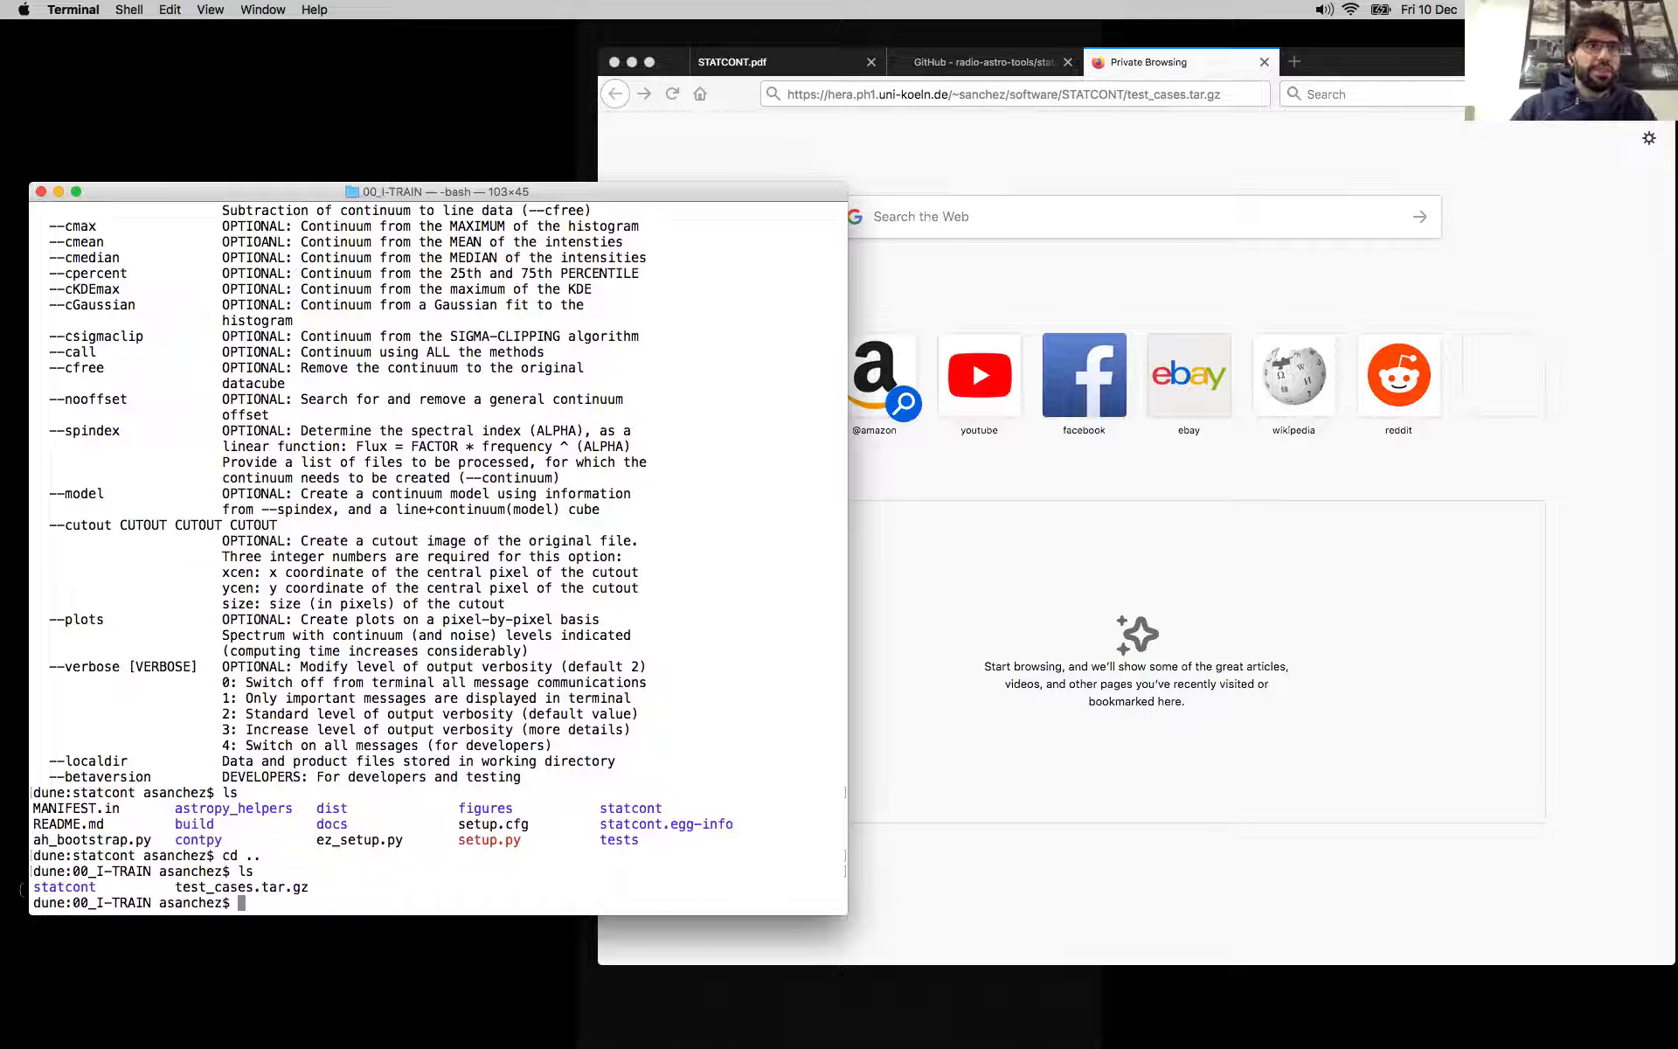
pyautogui.doubleClick(67, 886)
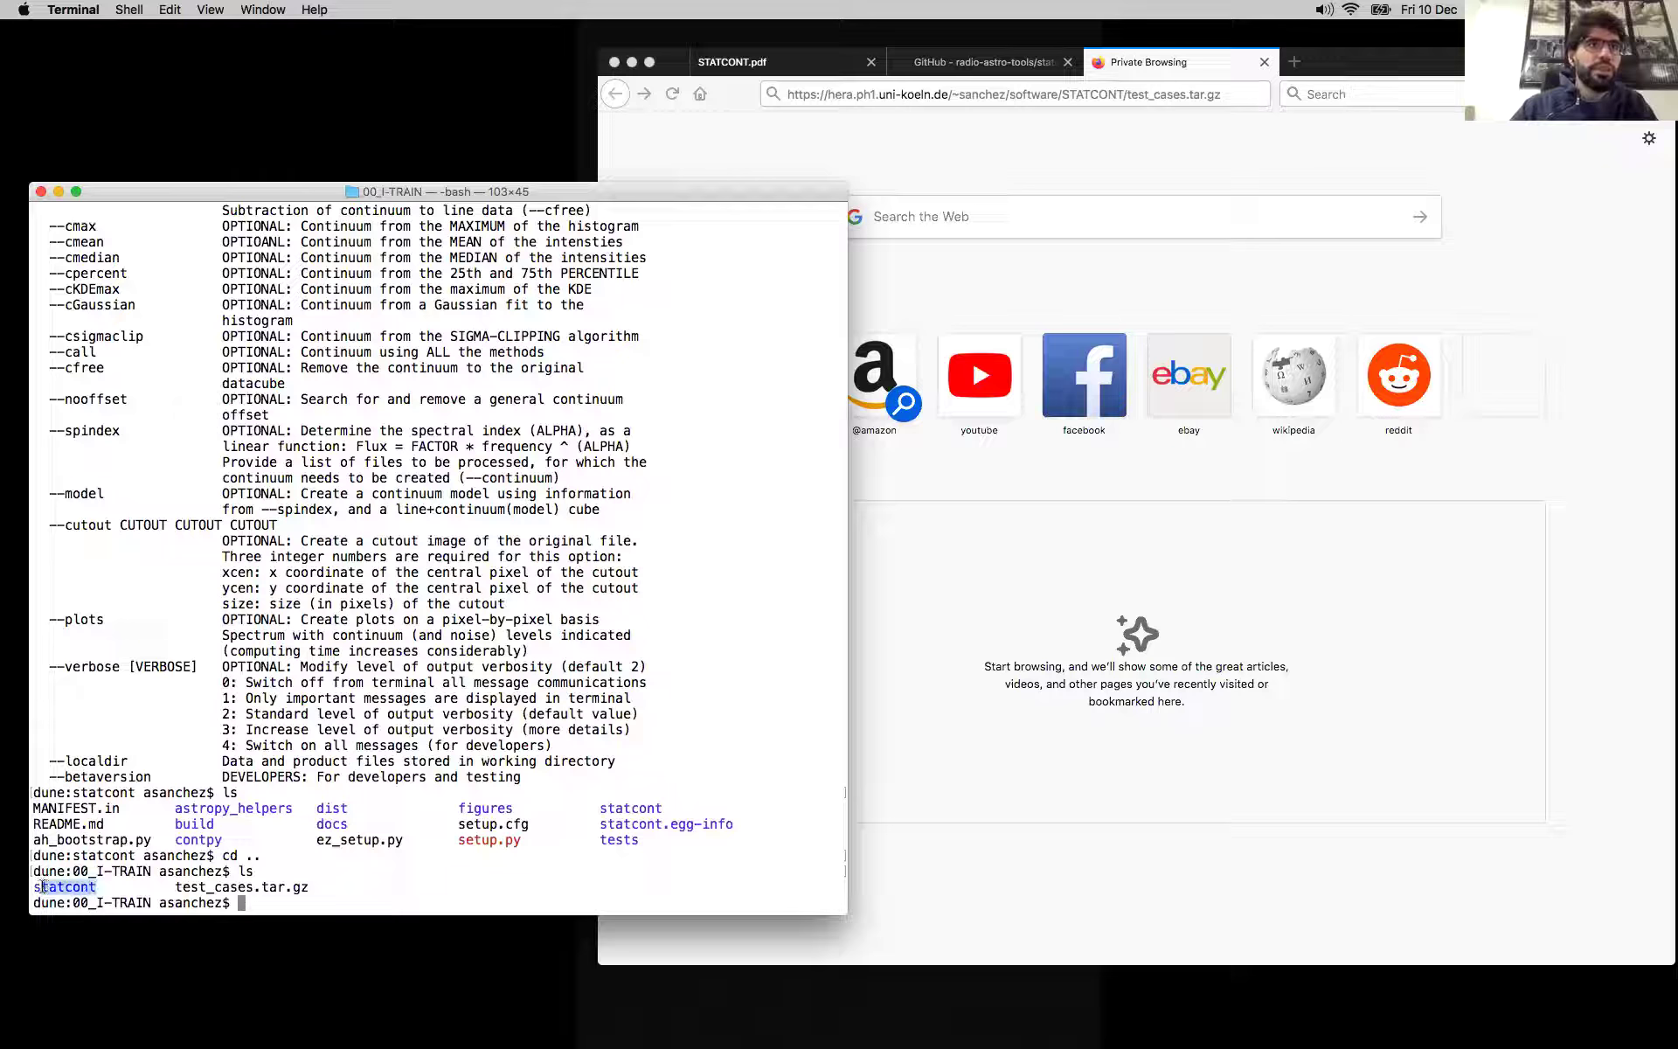
pyautogui.click(176, 887)
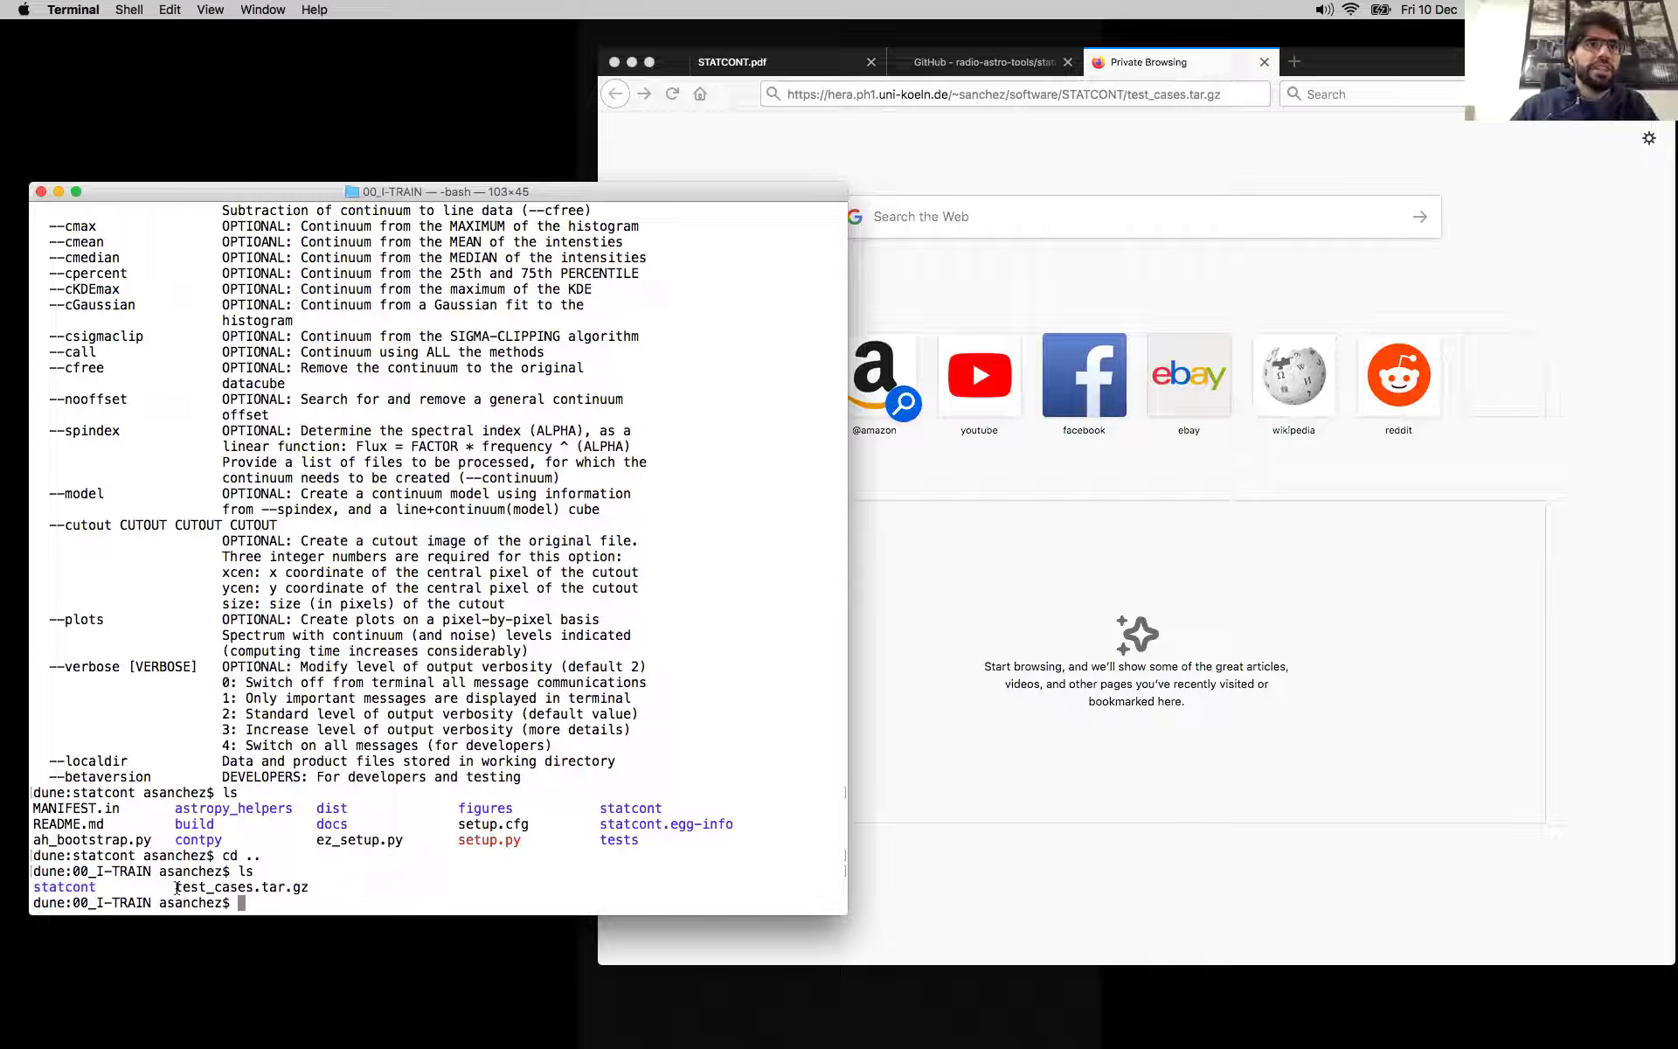
pyautogui.doubleClick(194, 887)
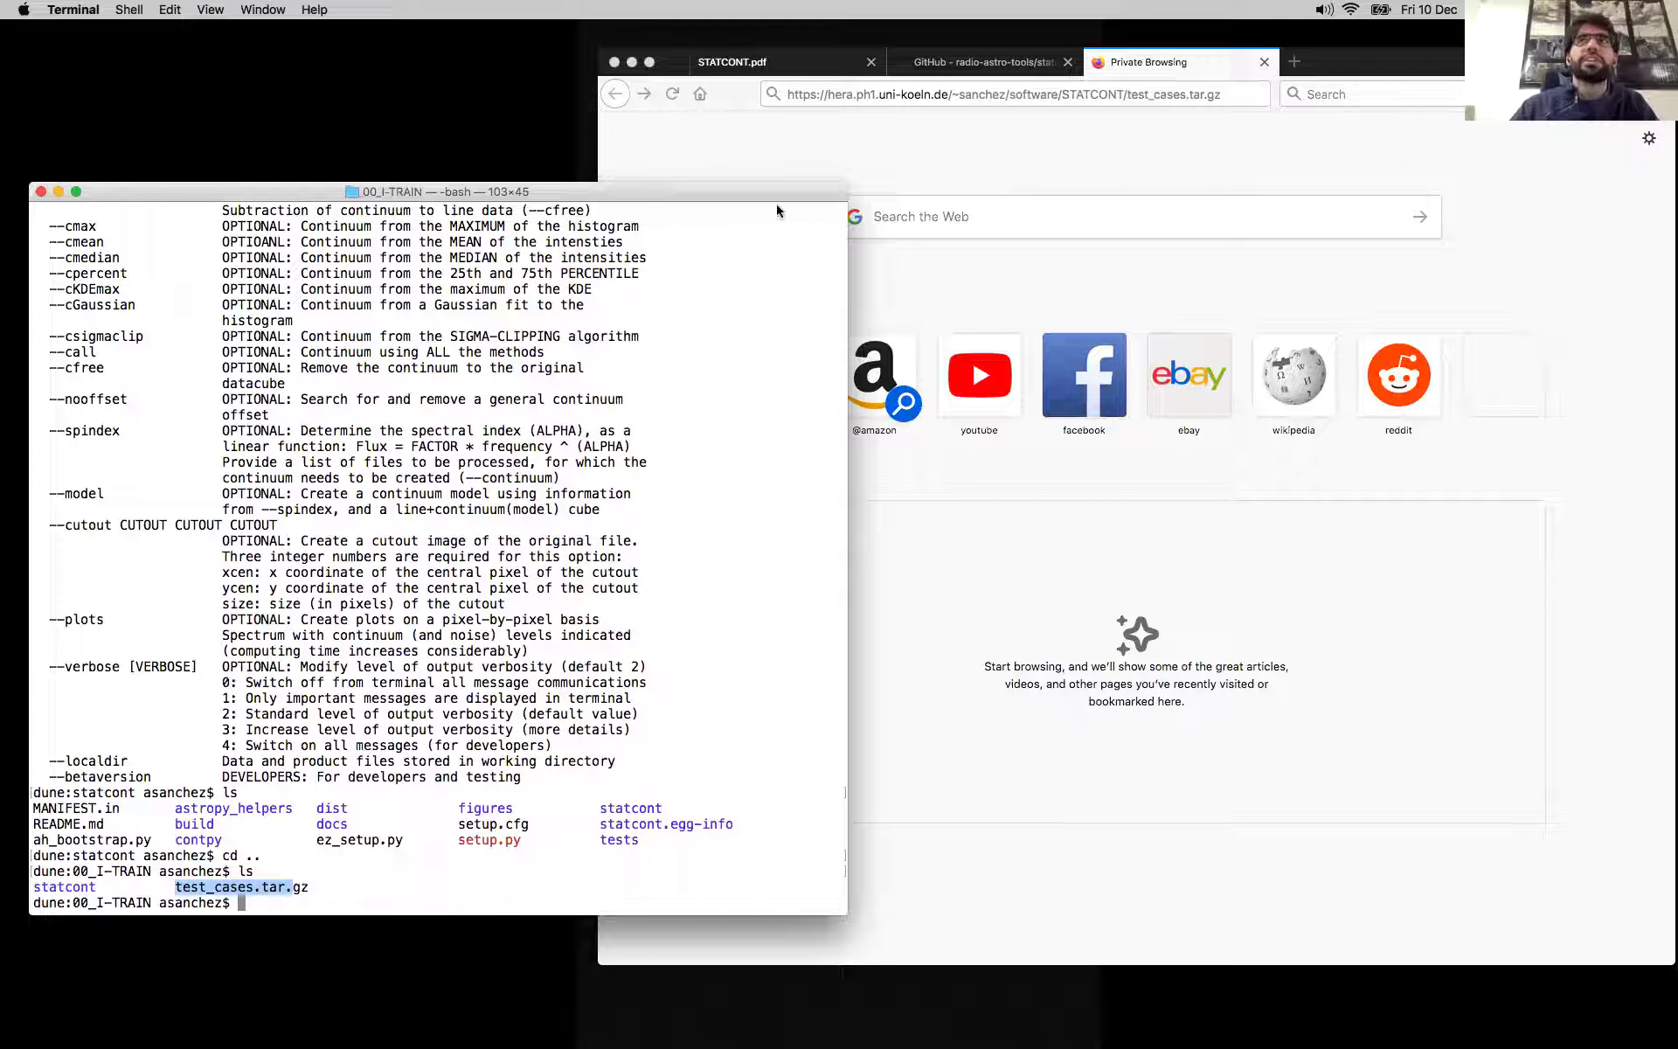
# Step: Switch back to the STATCONT.pdf slides in the browser and move the window aside to uncover more of the terminal
pyautogui.click(778, 62)
pyautogui.click(778, 61)
pyautogui.moveTo(673, 60); pyautogui.dragTo(859, 57)
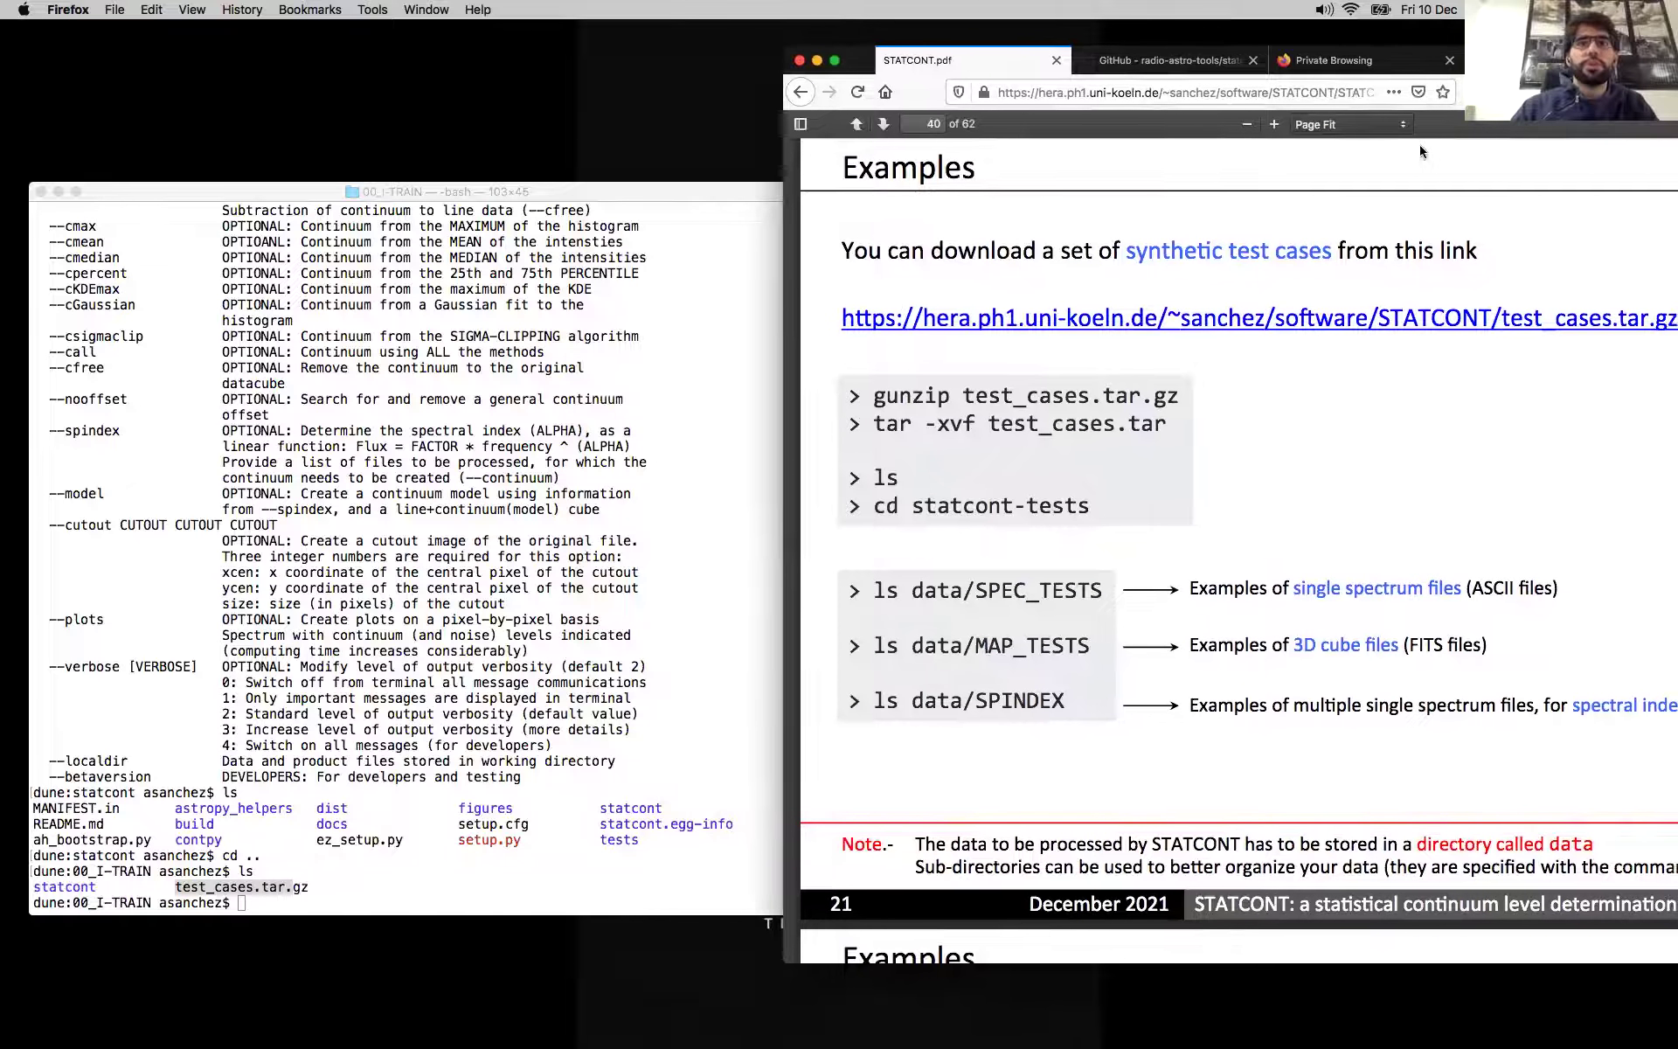
# Step: Decompress test_cases.tar.gz with gunzip in the terminal and list the directory
pyautogui.click(736, 601)
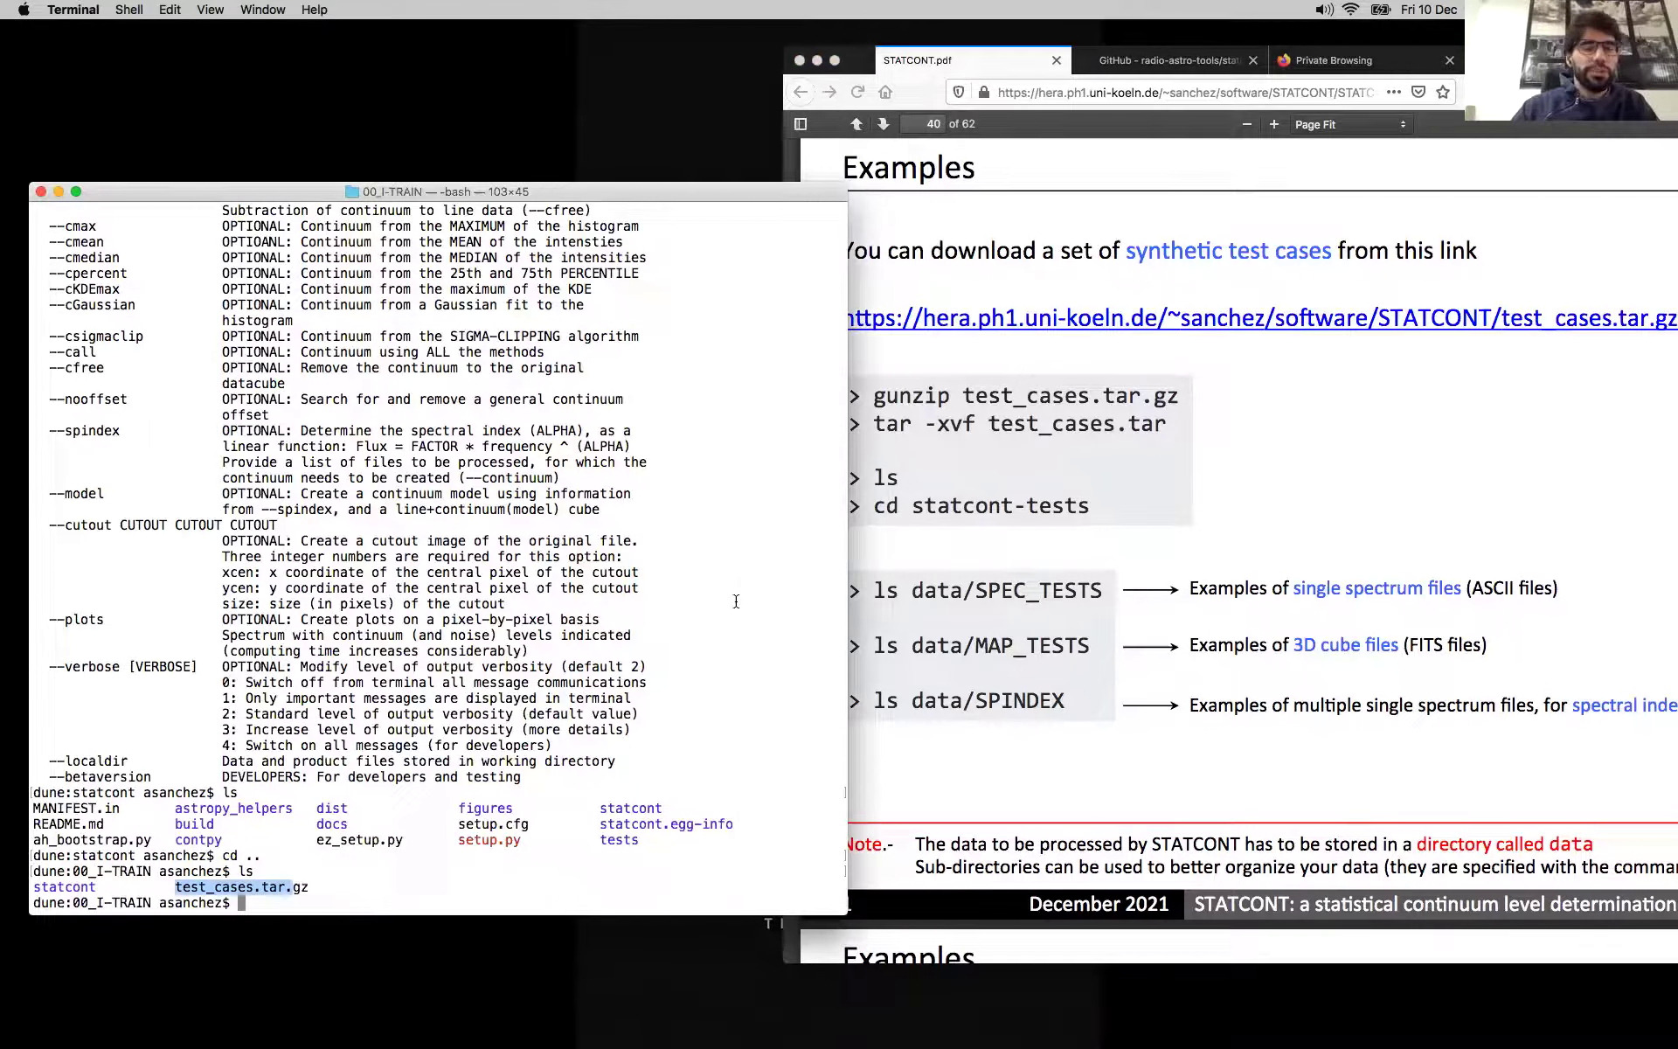
pyautogui.click(736, 600)
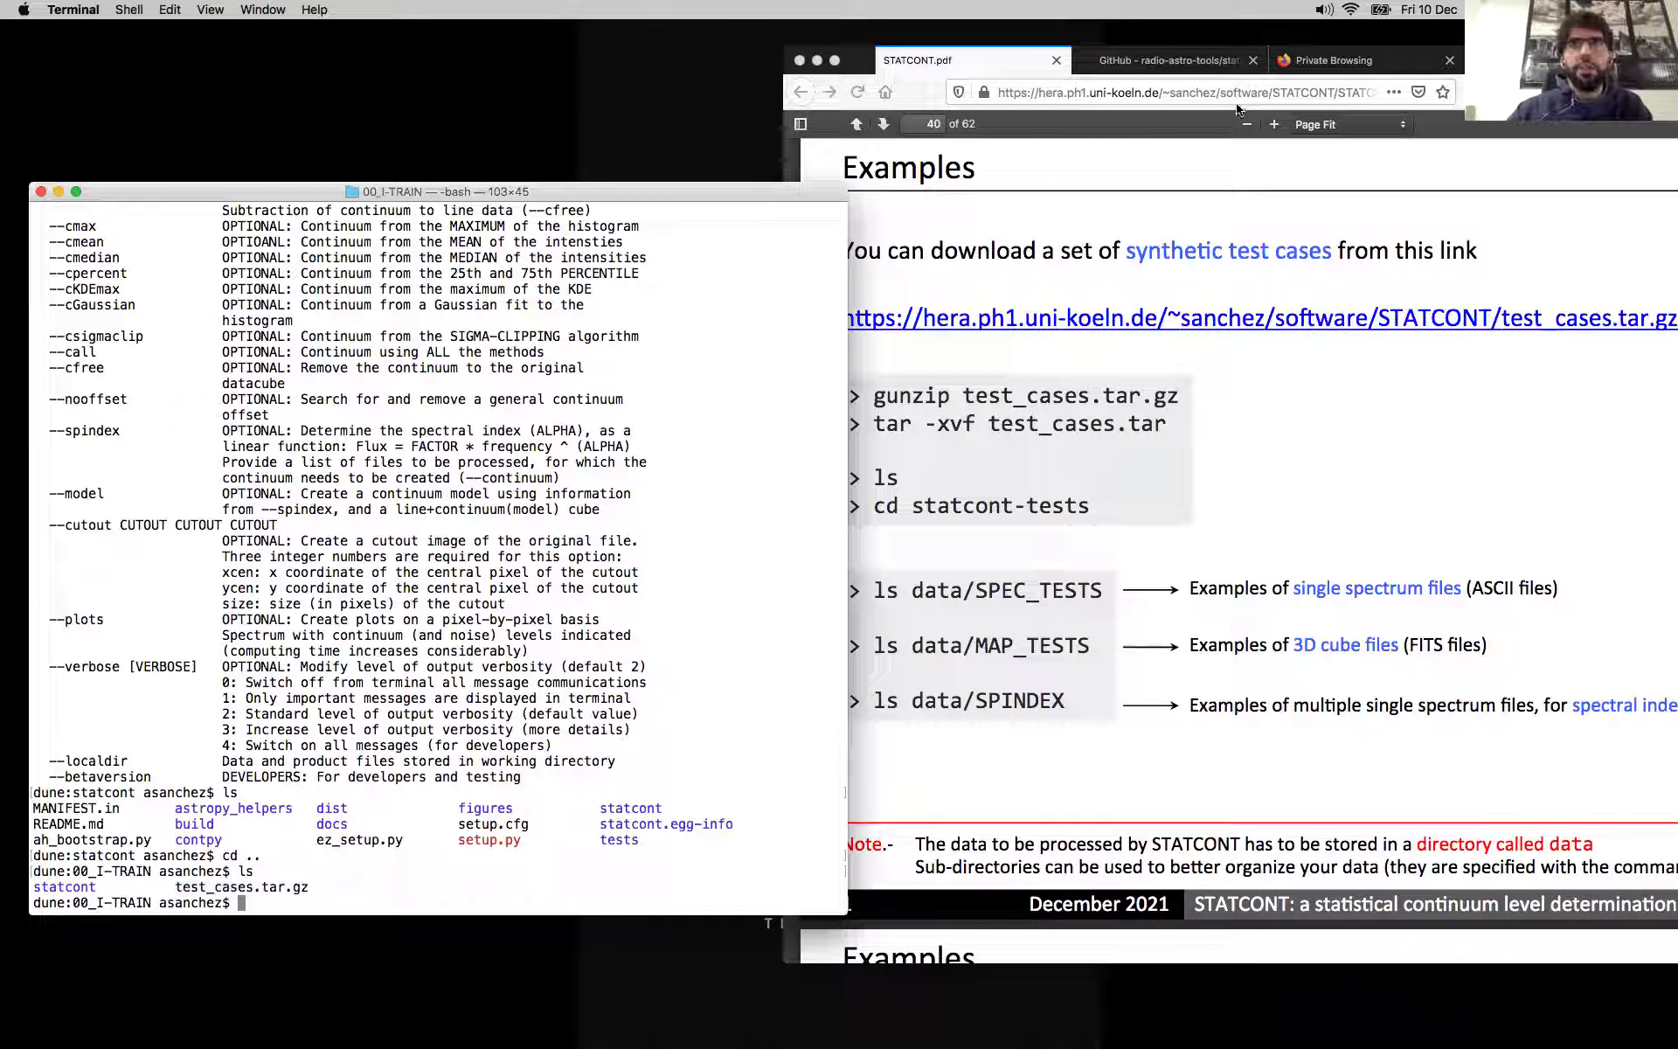
pyautogui.write('gunzip ')
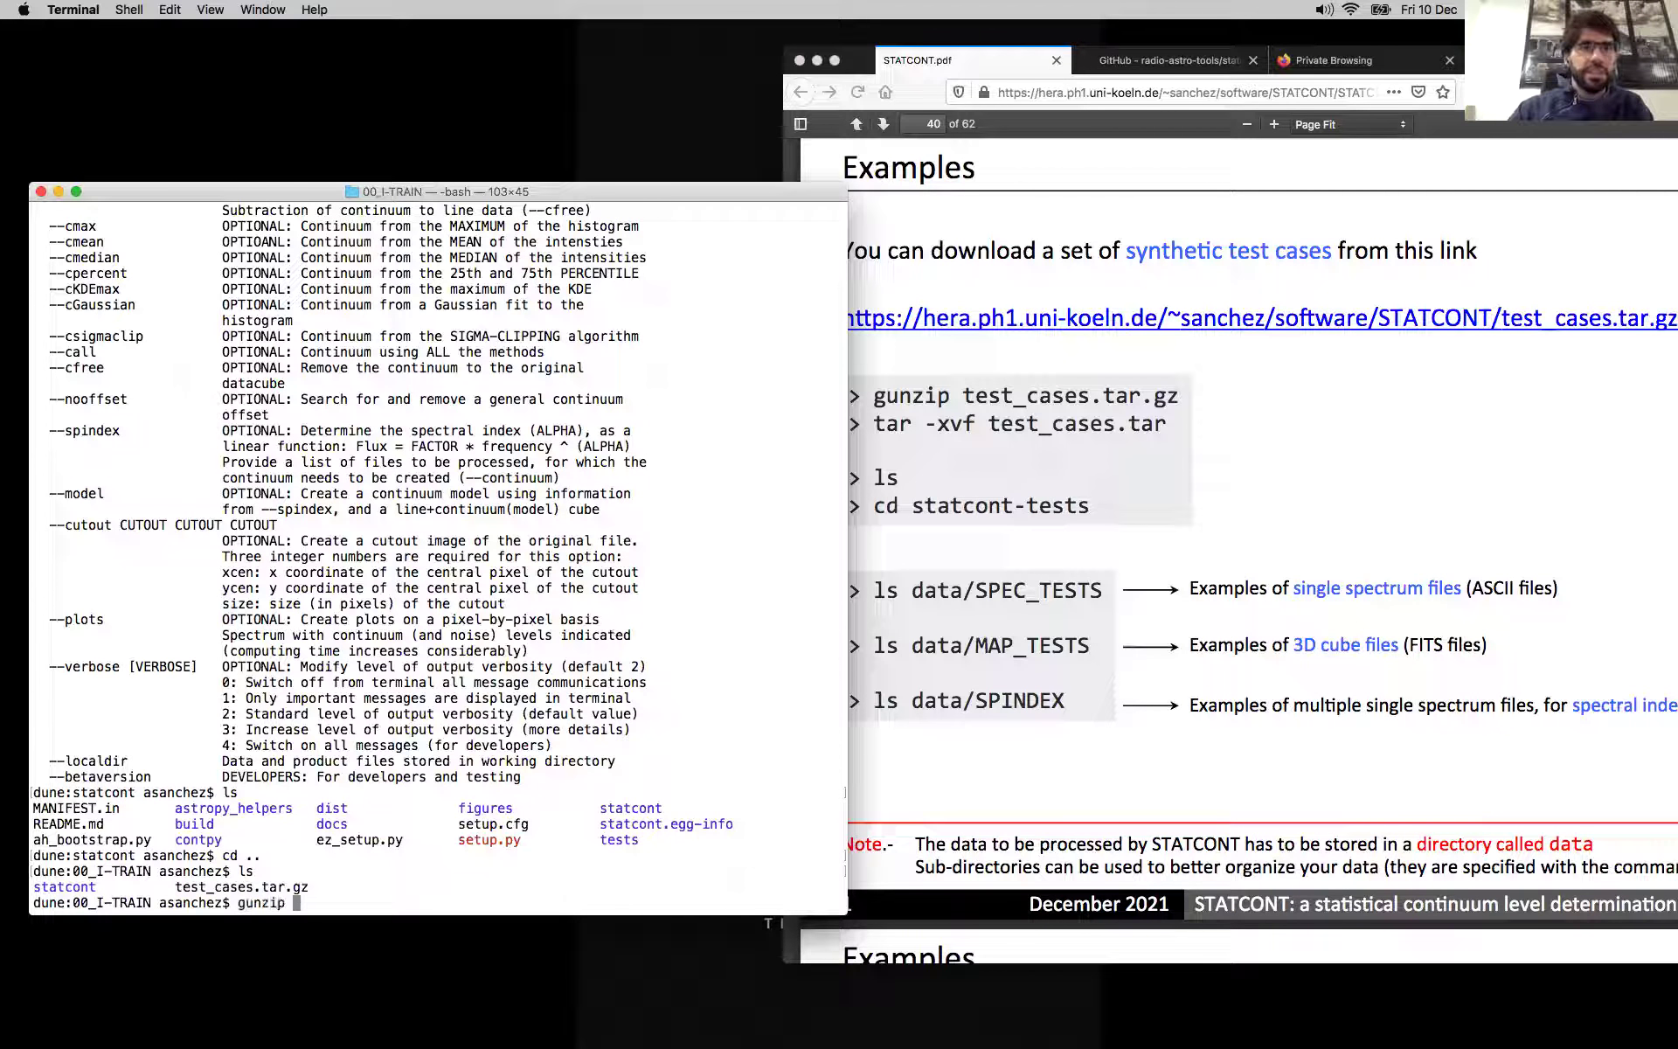
pyautogui.write('test_cases.tar.gz')
pyautogui.press('Return')
pyautogui.write('ls')
pyautogui.press('Return')
# Step: Extract test_cases.tar with tar -xf and list the directory contents
pyautogui.write('tar -xf test_cases.tar')
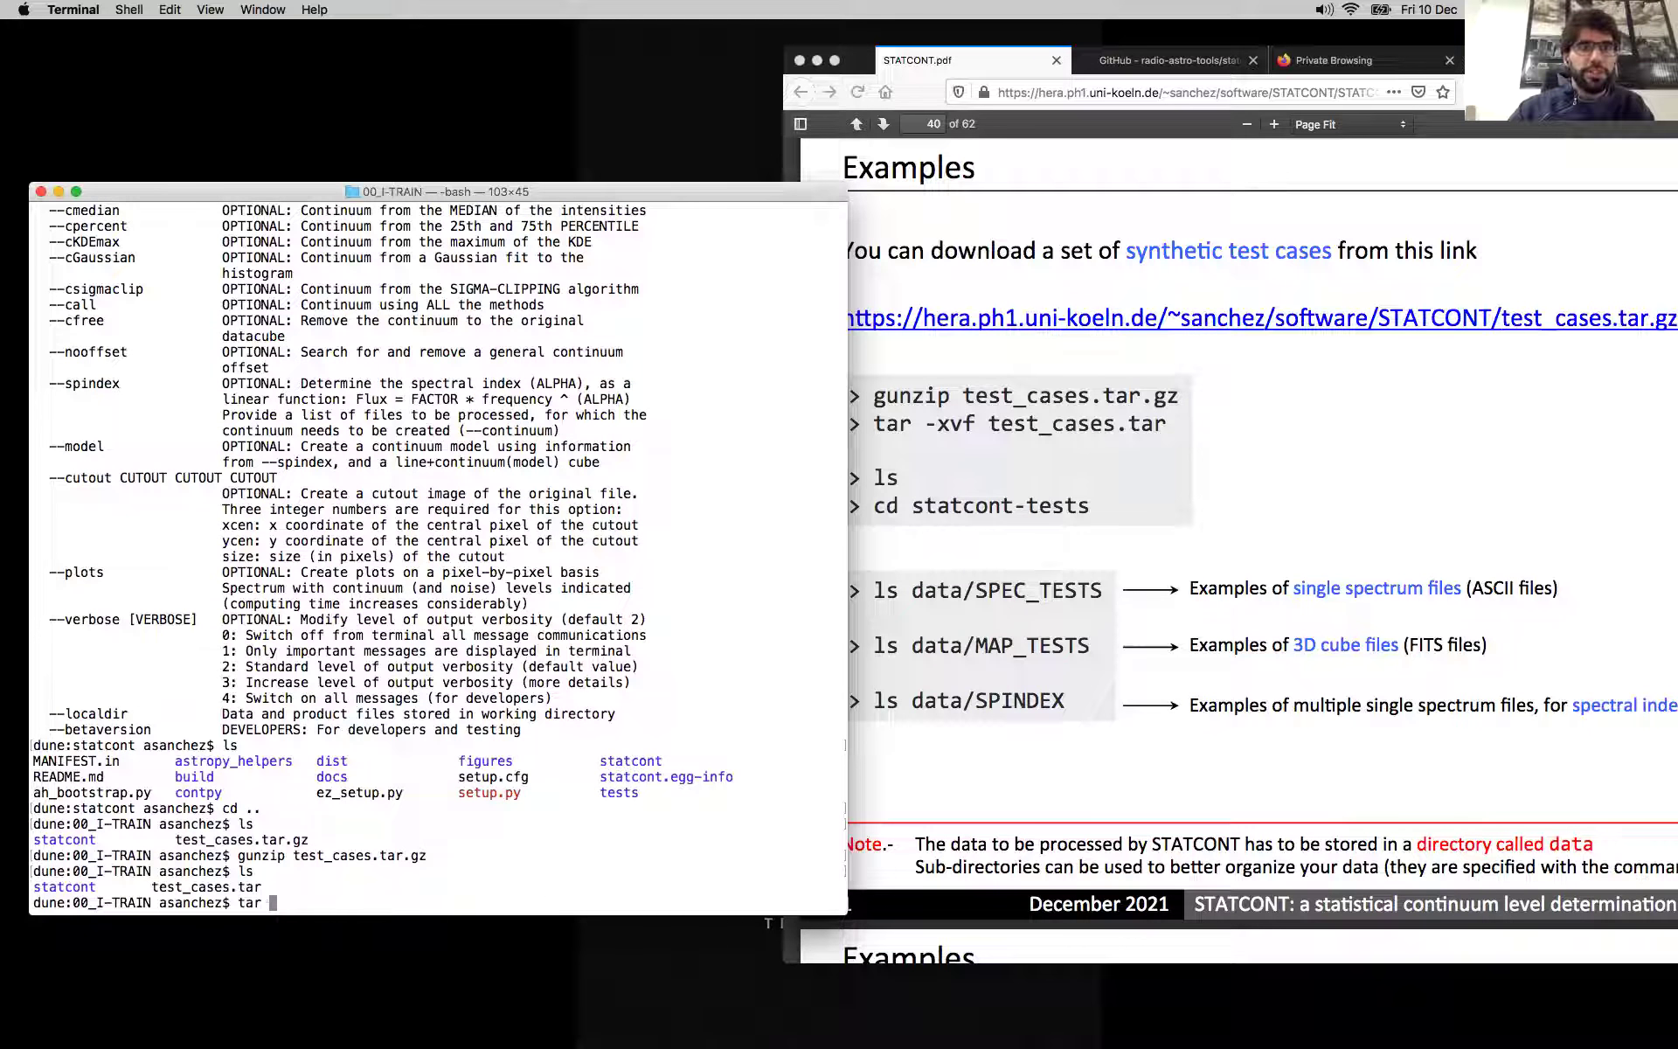
pyautogui.press('Return')
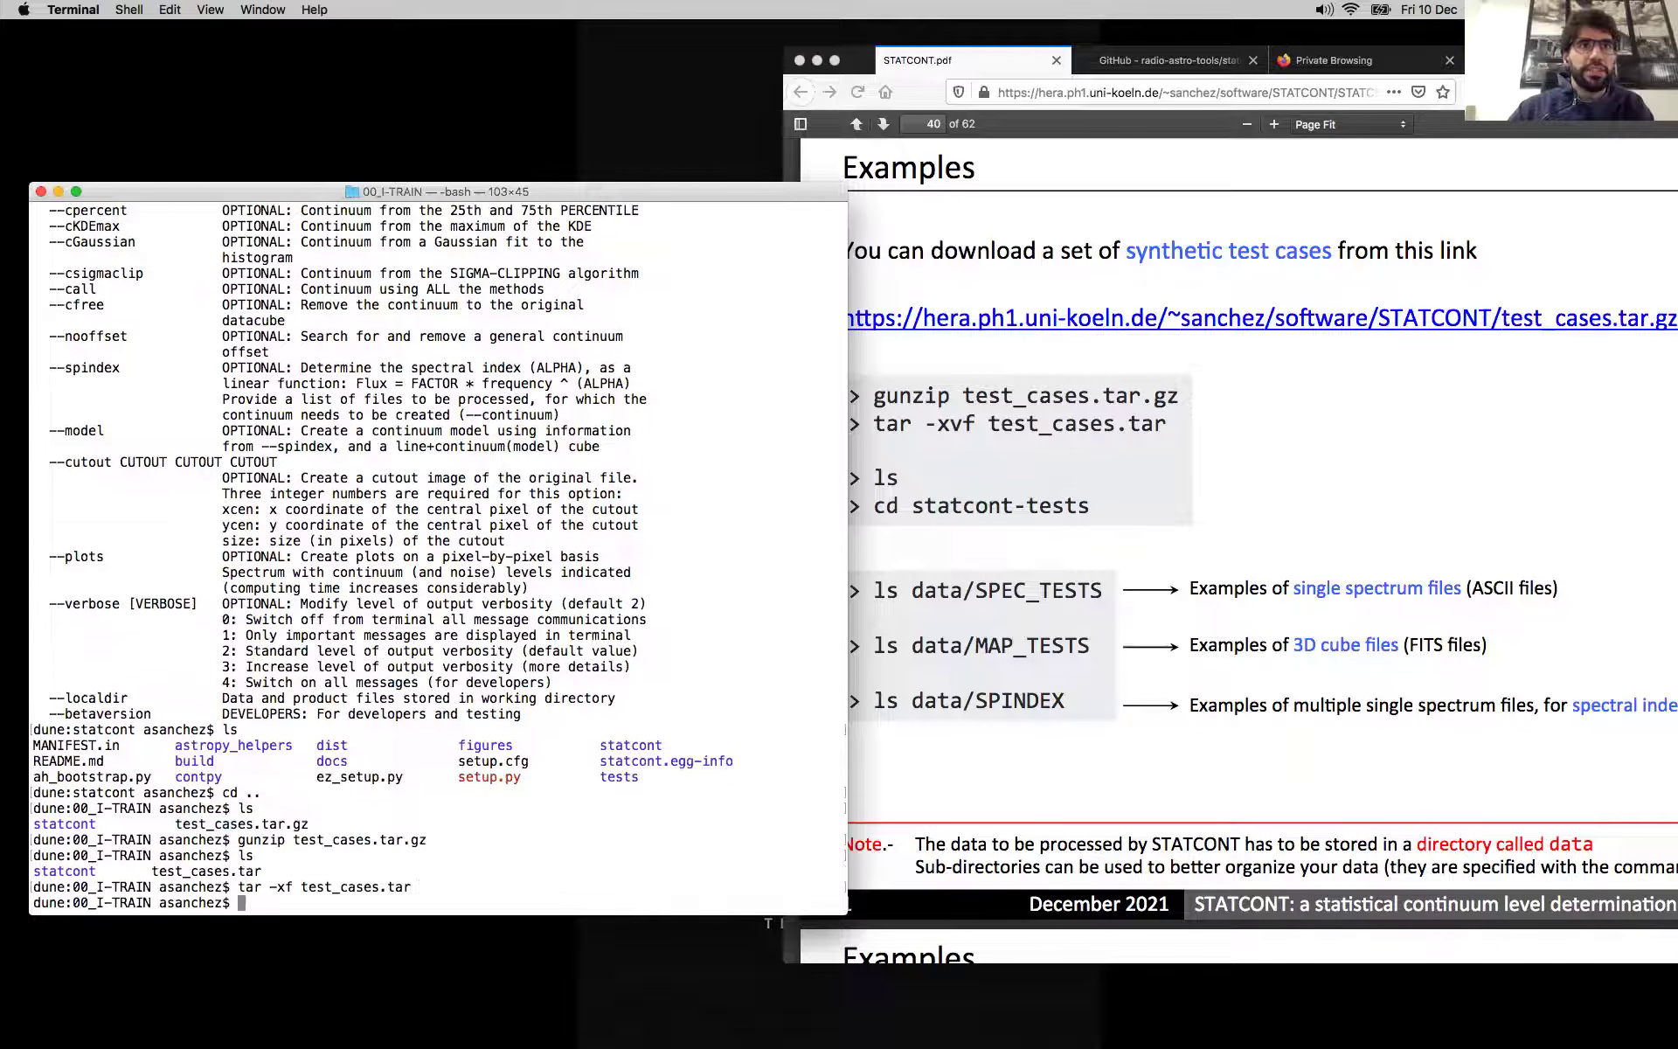
pyautogui.write('ls')
pyautogui.press('Return')
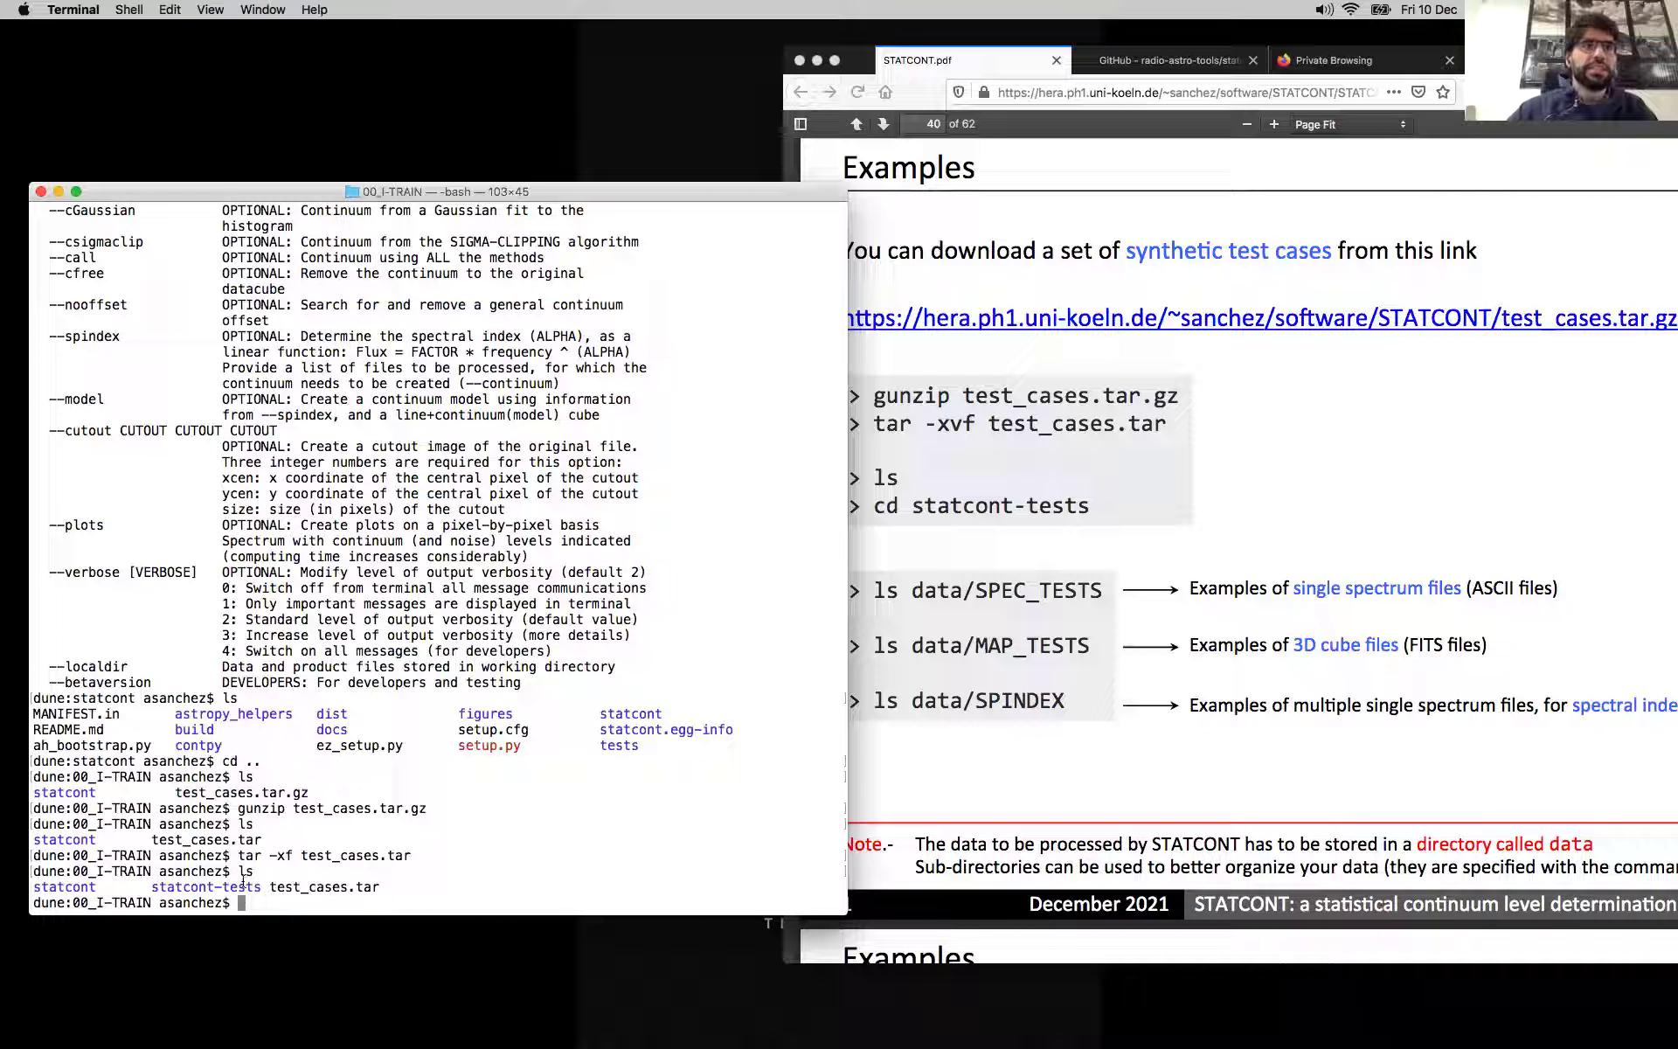
# Step: Change into the statcont-tests directory and list its contents
pyautogui.write('cd statcont-')
pyautogui.press('Tab')
pyautogui.press('Return')
pyautogui.write('ls')
pyautogui.press('Return')
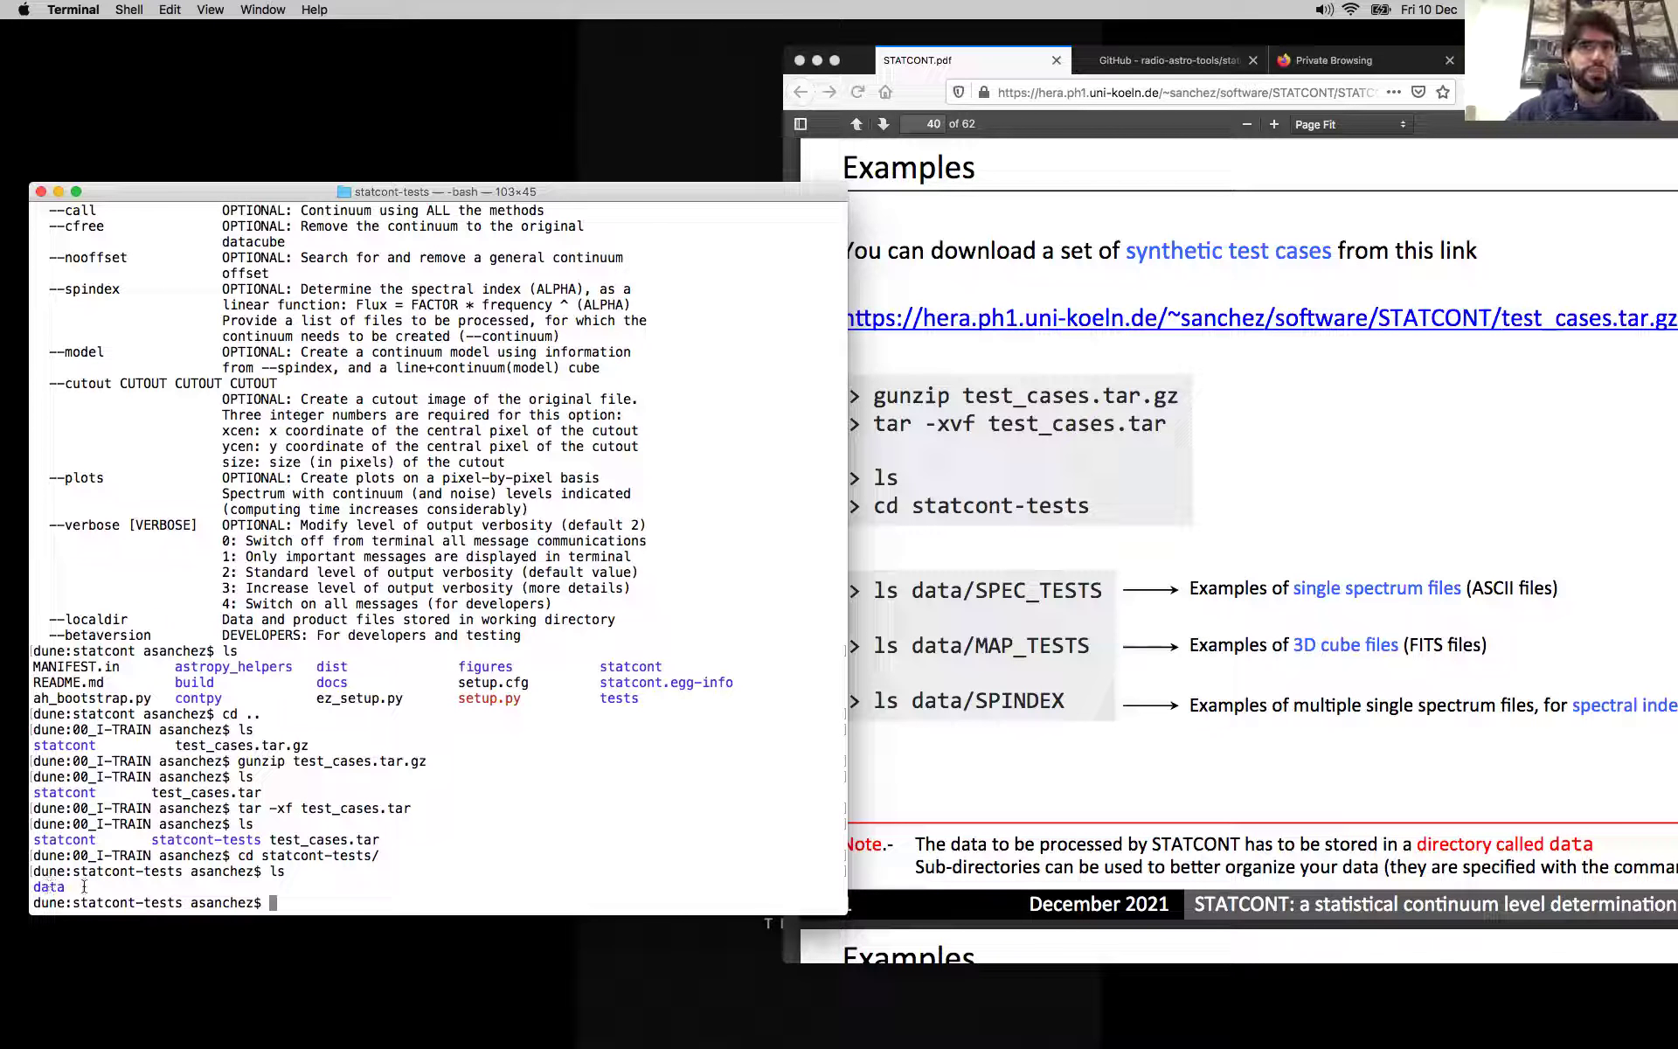
# Step: List the contents of the data directory and of its MAP_TESTS subdirectory in the terminal
pyautogui.write('ls data/')
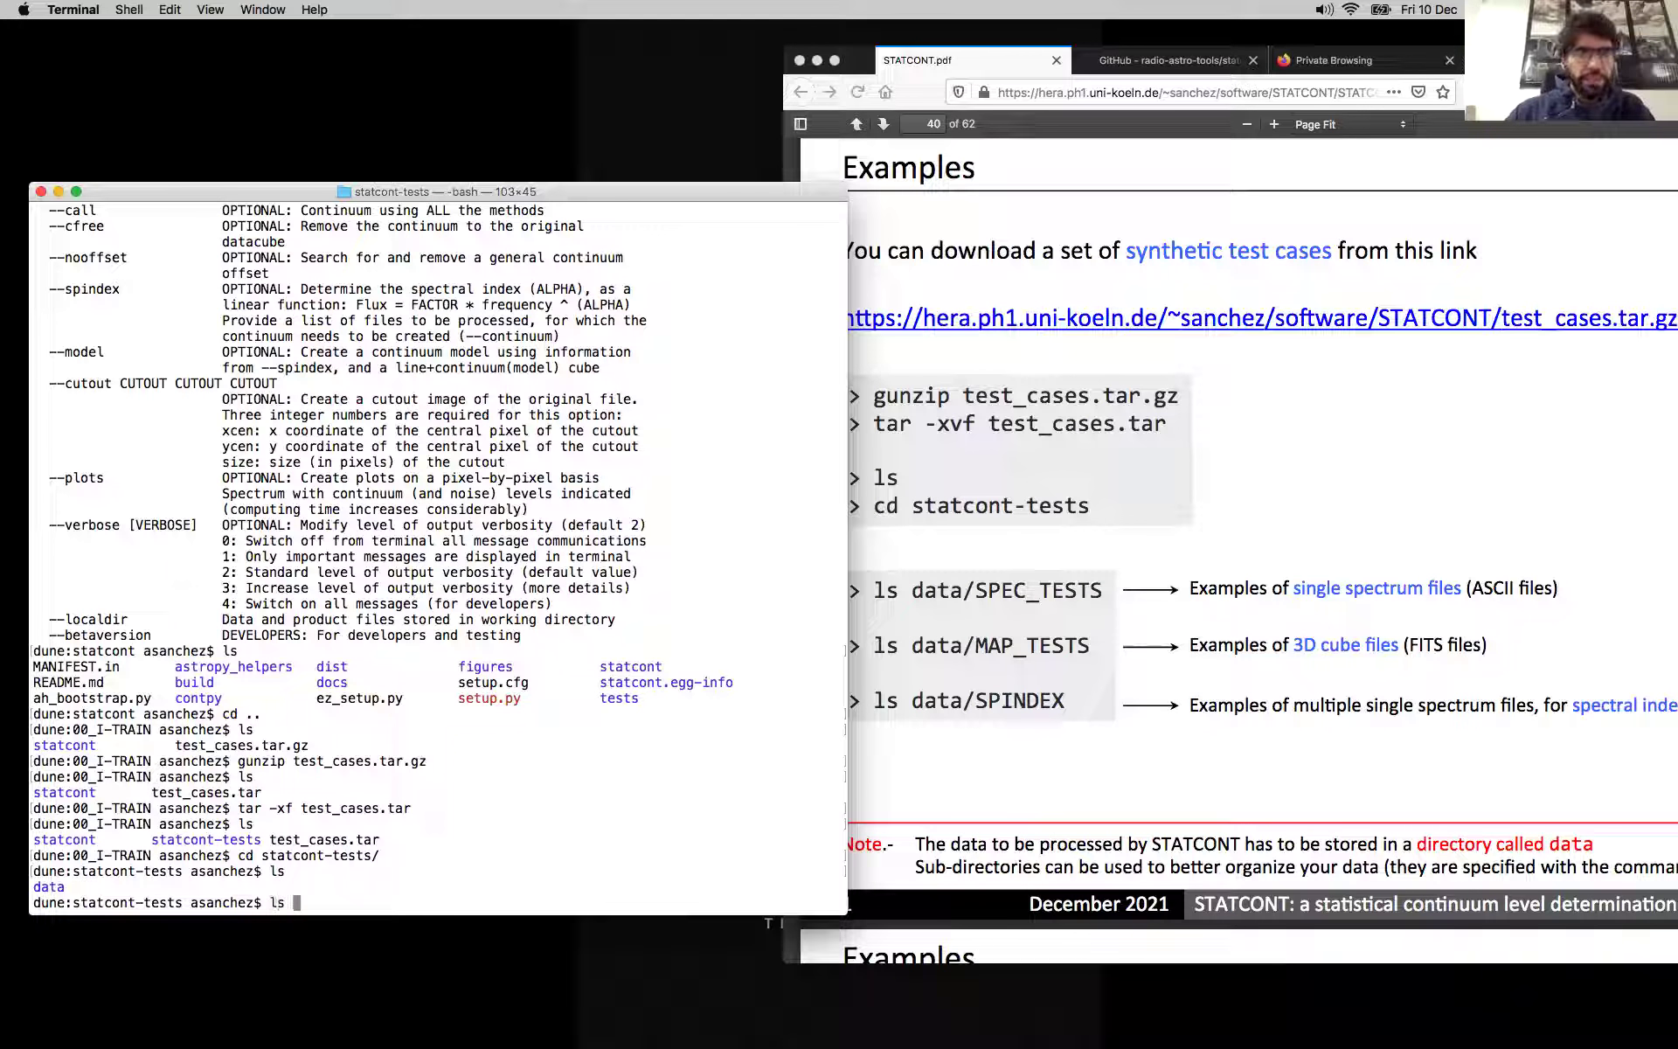
pyautogui.press('Return')
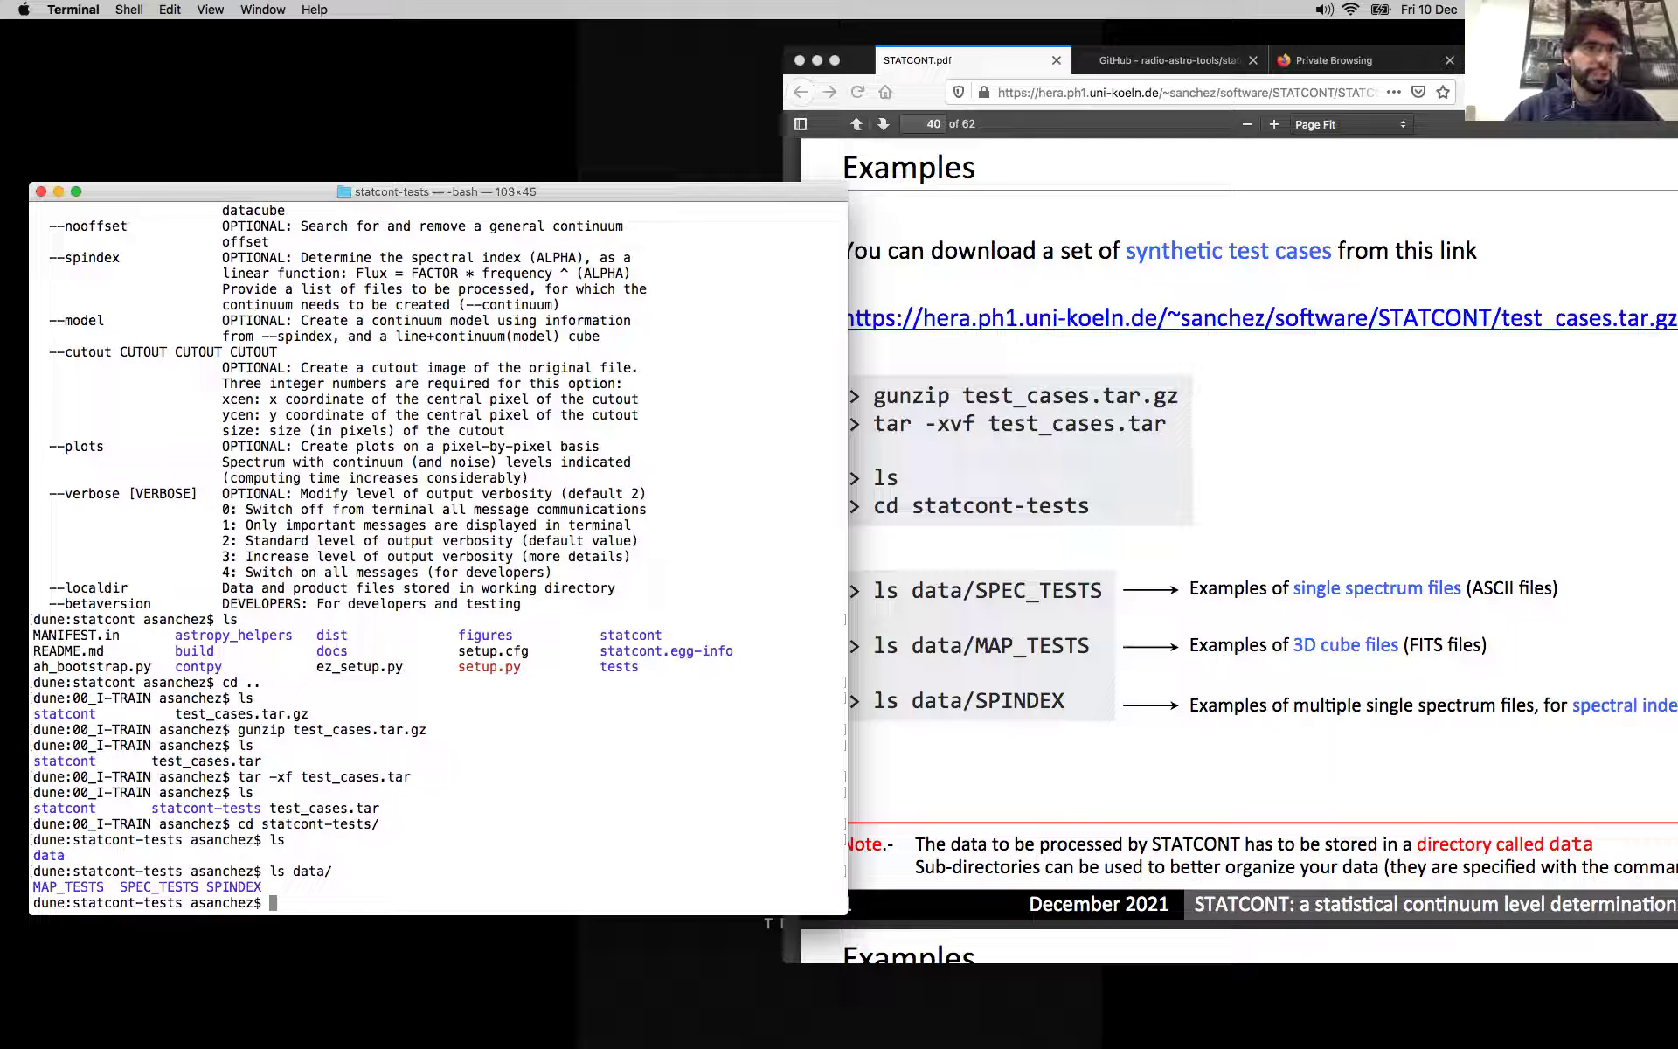
pyautogui.write('ls data/MAP_TESTS/')
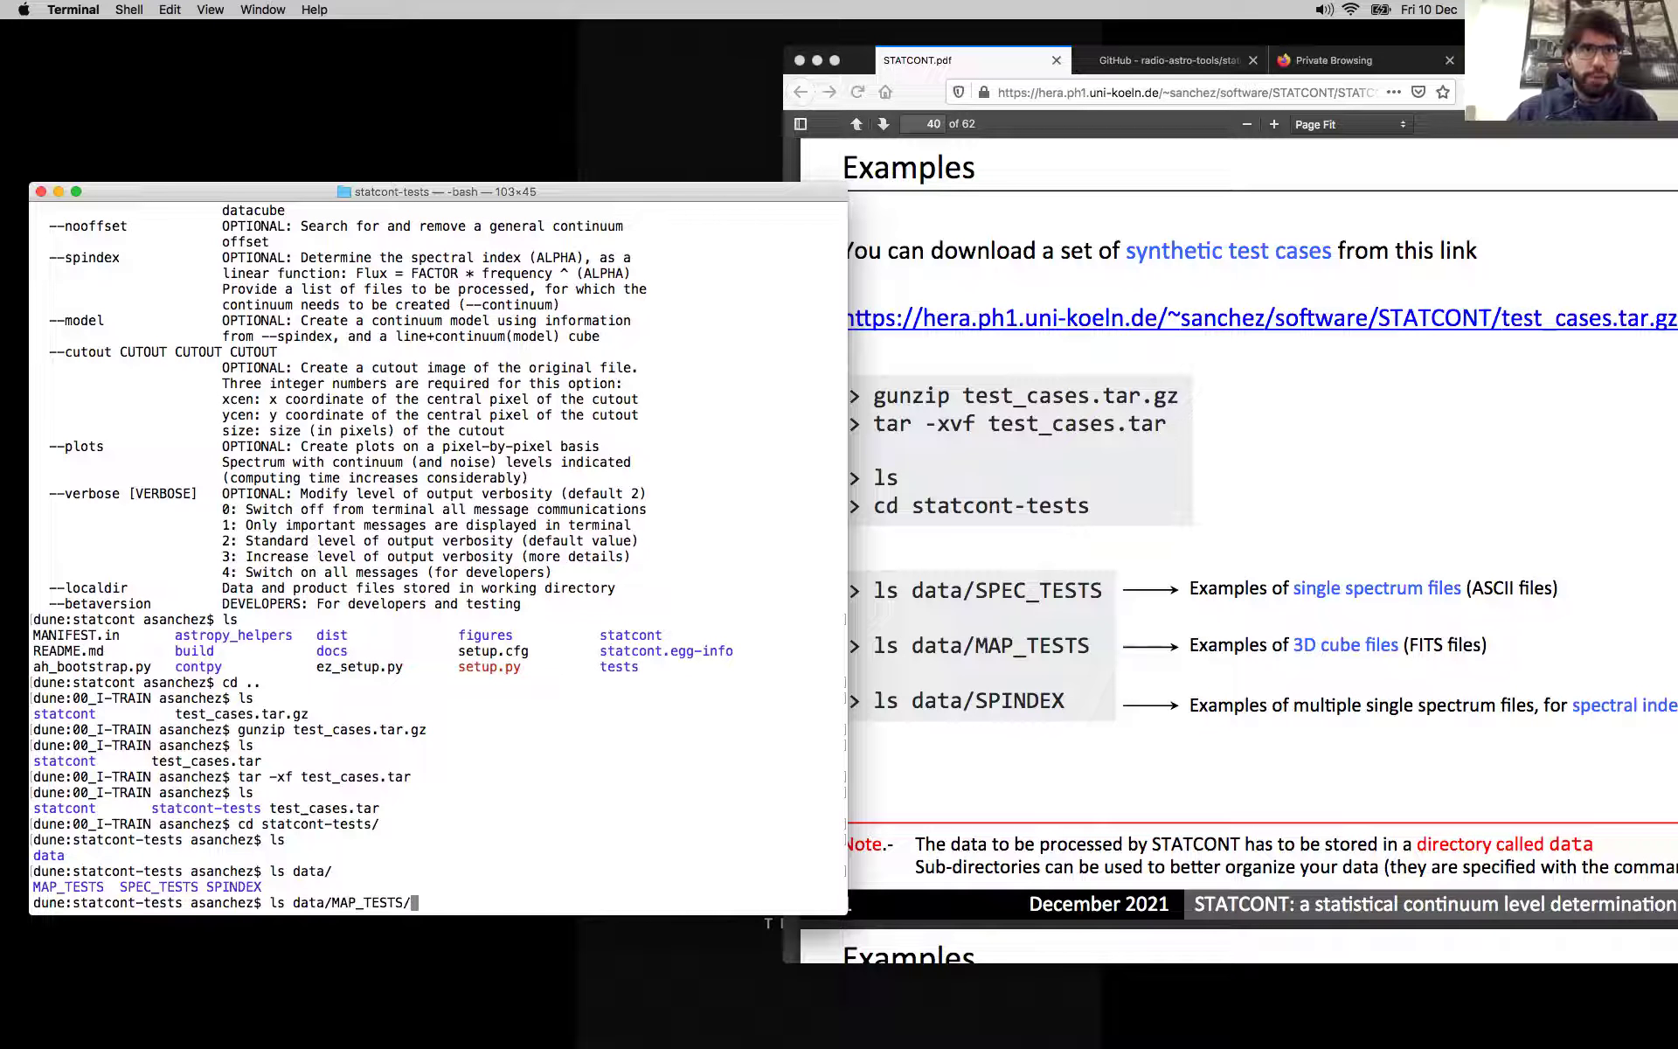
pyautogui.press('Return')
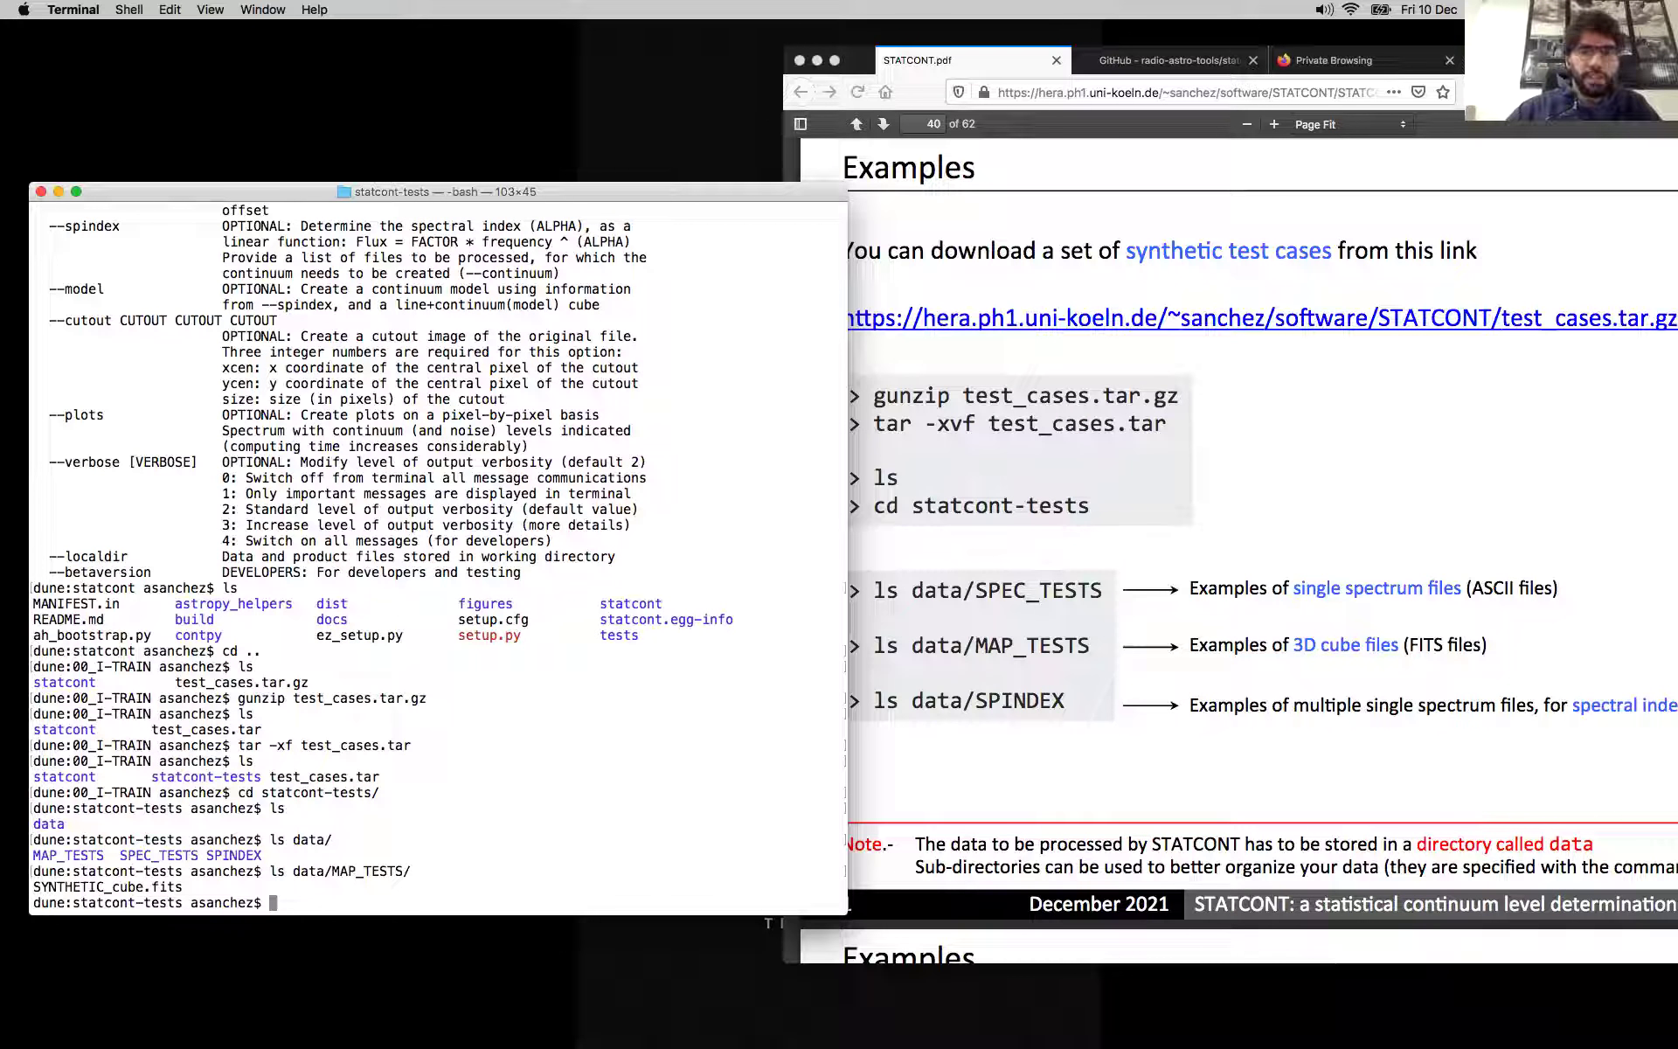
# Step: List the example files in data/SPEC_TESTS and data/SPINDEX
pyautogui.write('ls d')
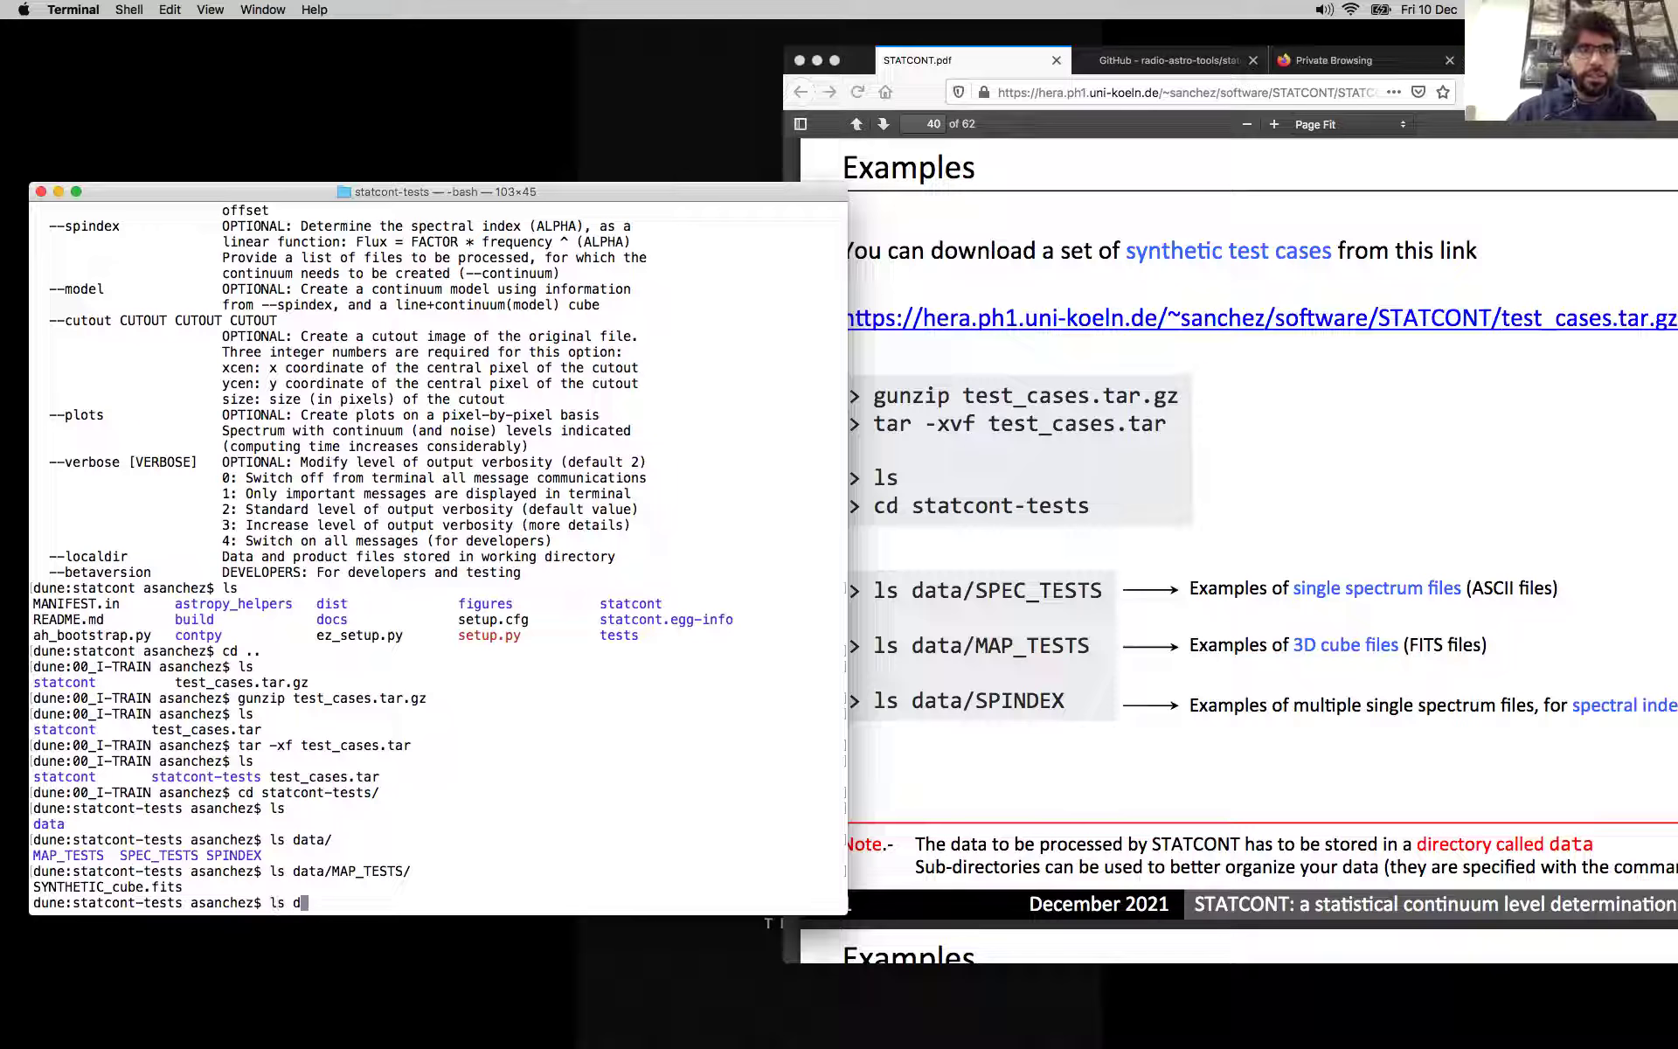
pyautogui.write('ata/SP')
pyautogui.write('E')
pyautogui.press('Tab')
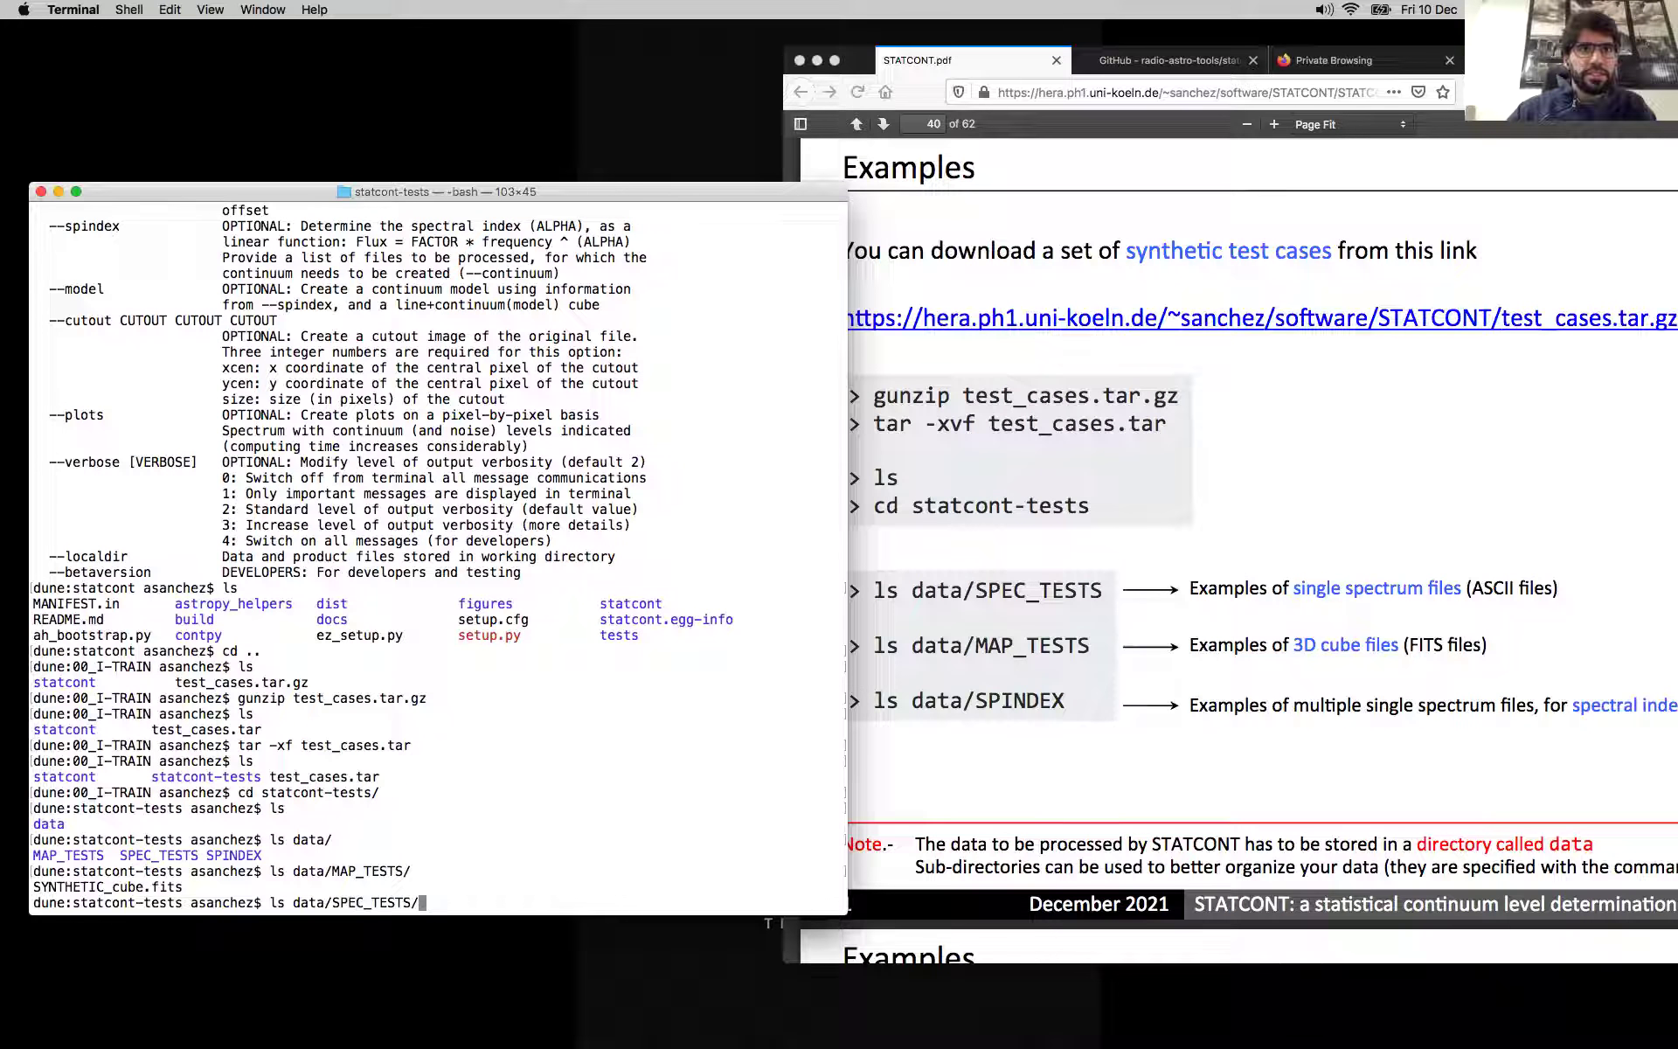
pyautogui.press('Return')
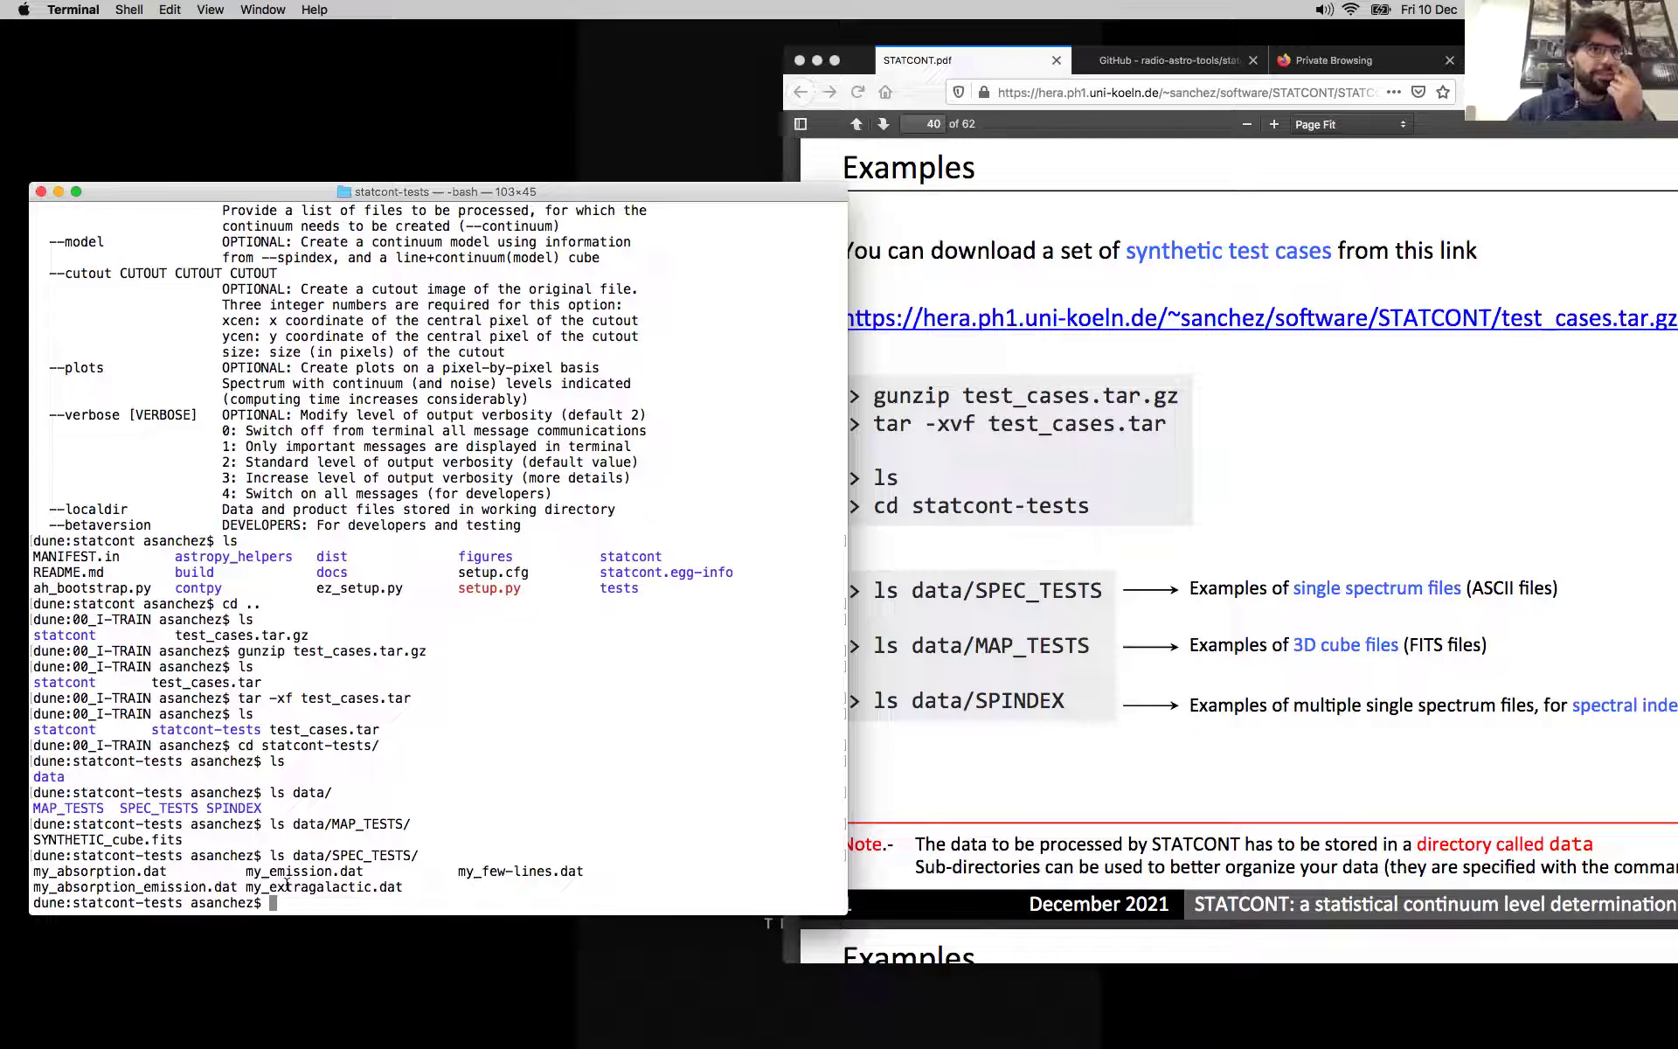
pyautogui.write('ls data/SPI')
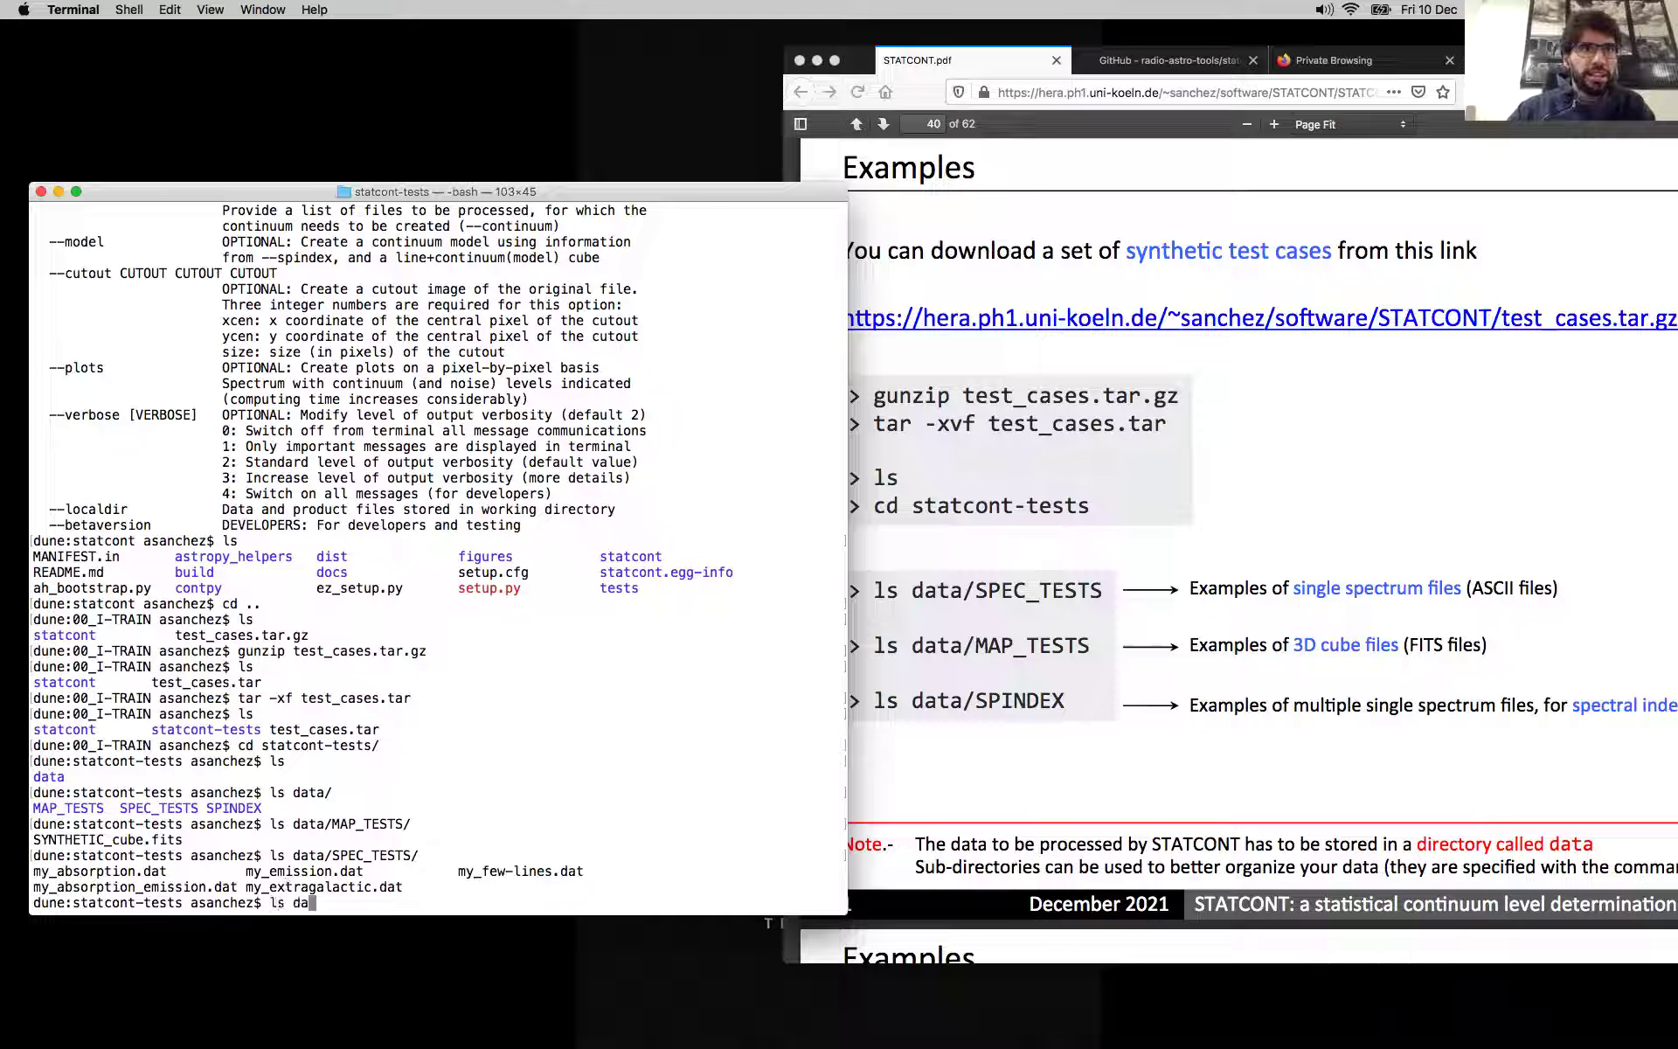
pyautogui.press('Tab')
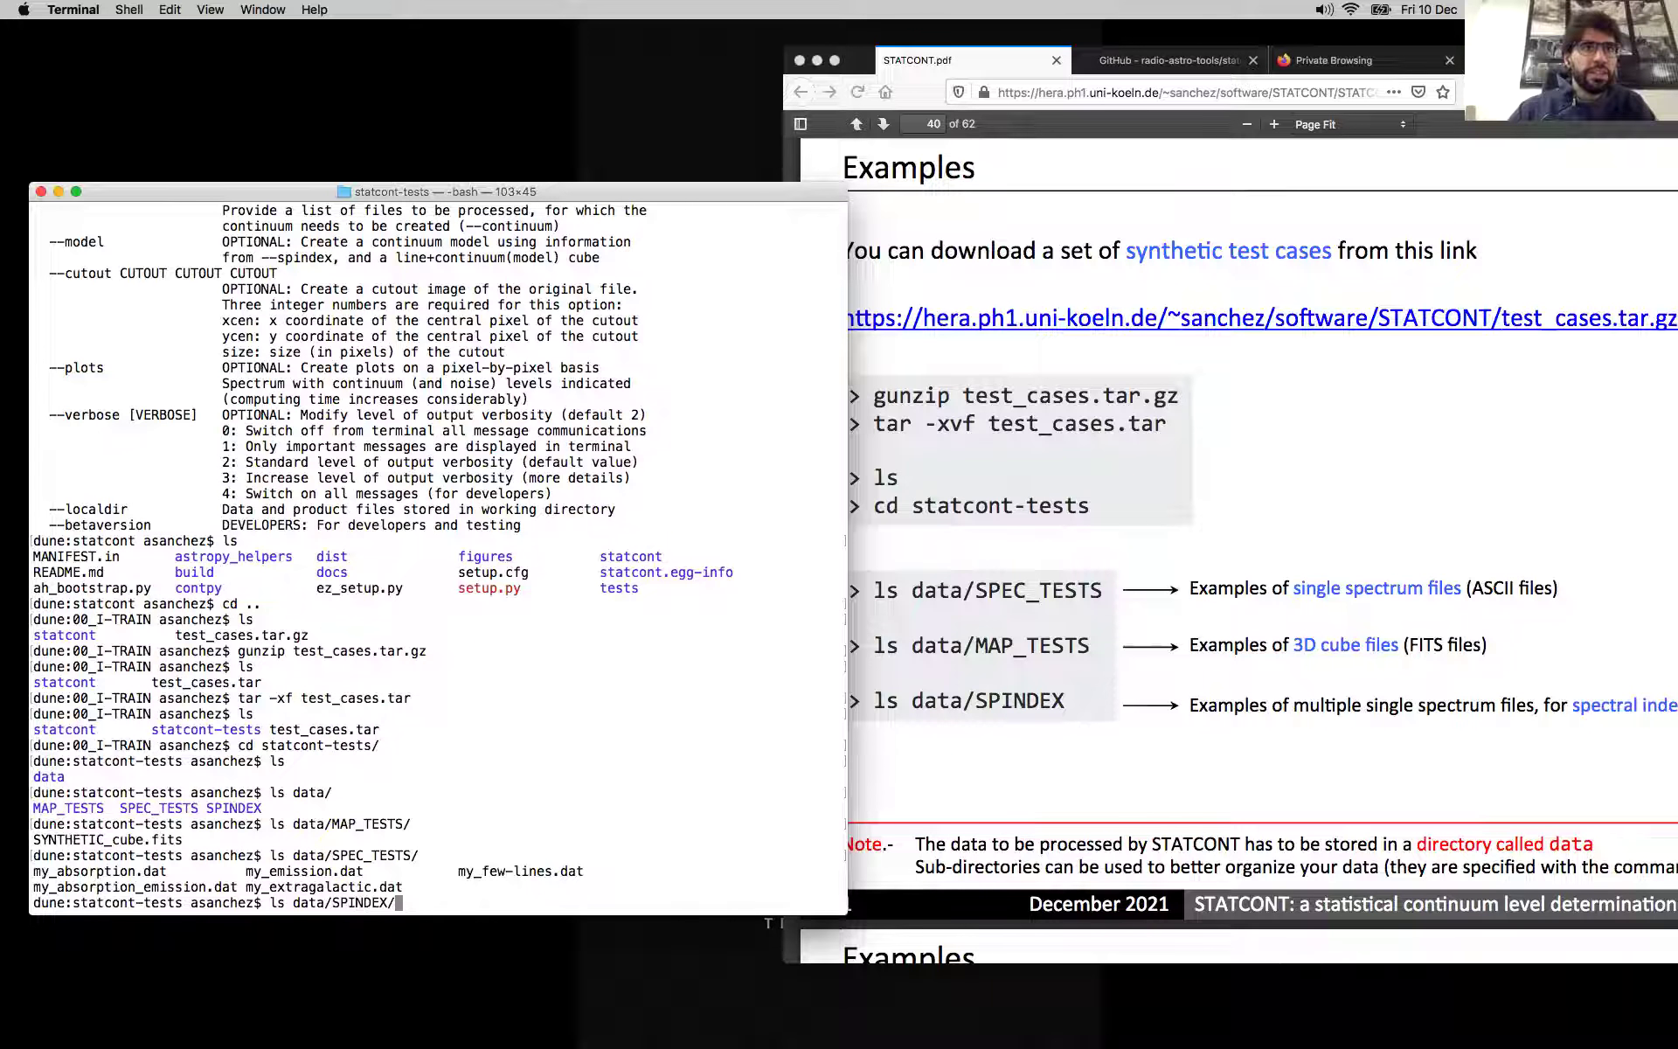
pyautogui.press('Return')
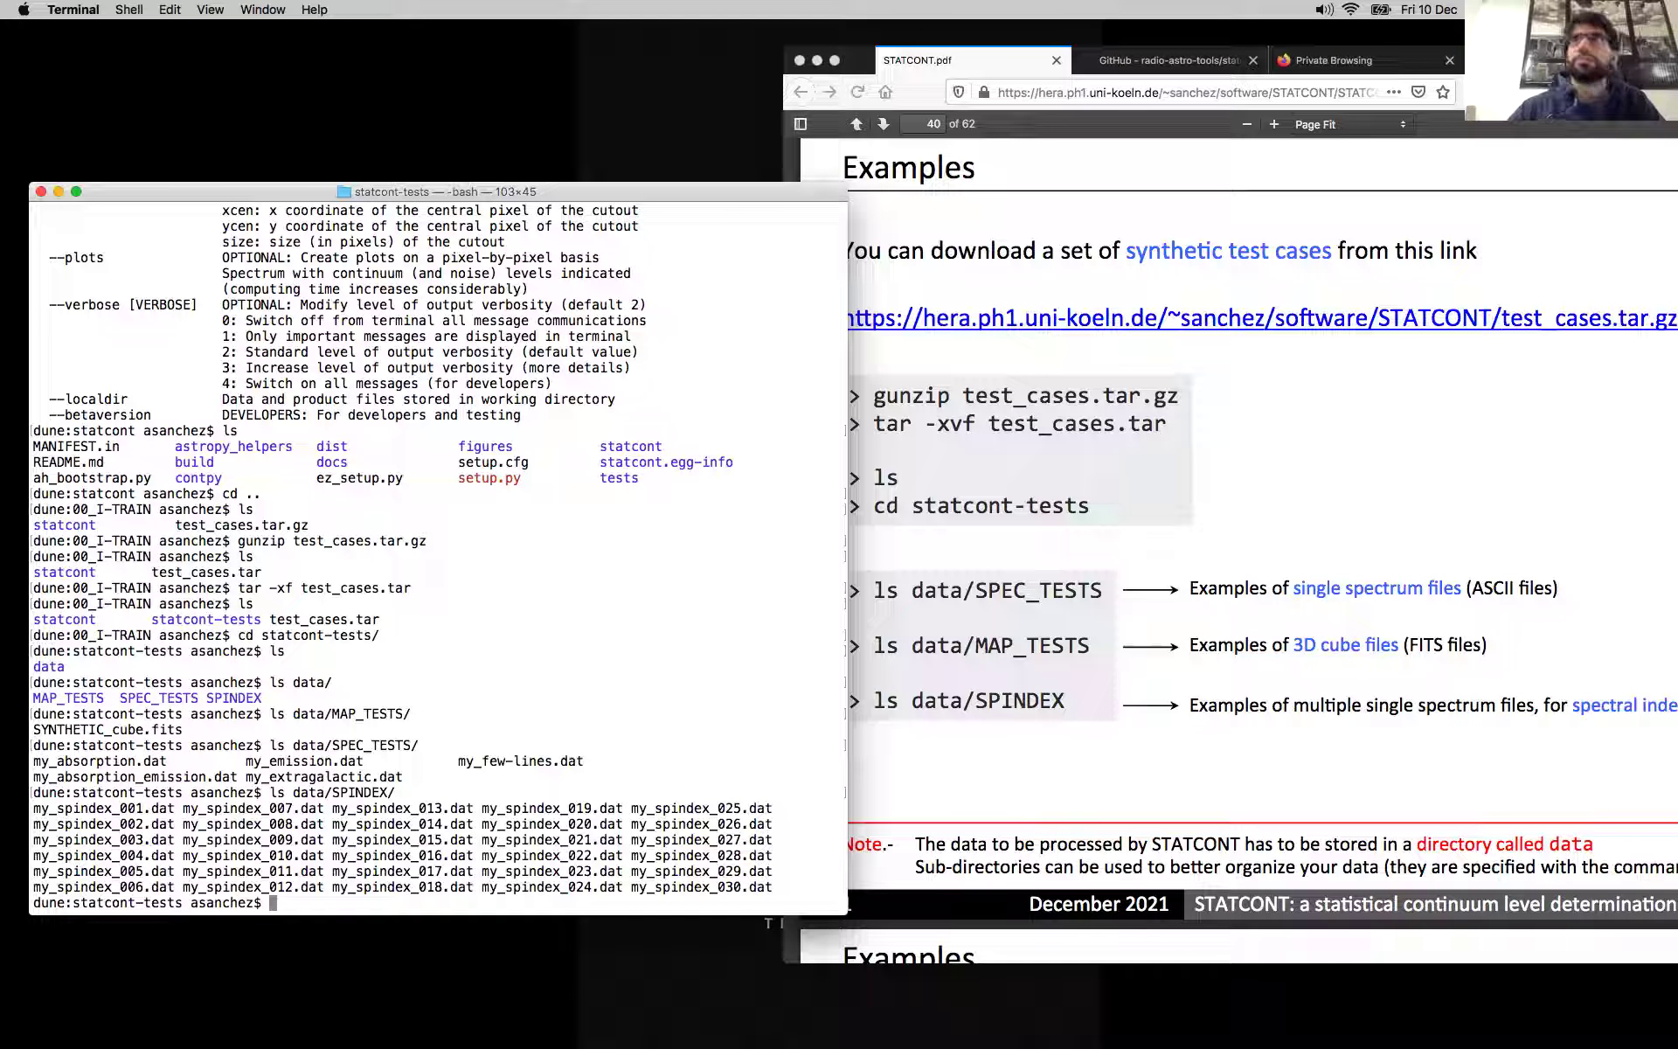
# Step: Switch to the STATCONT.pdf slides, advance to page 42 on single spectrum files, and shift the browser window so the slide fits on screen
pyautogui.click(1014, 758)
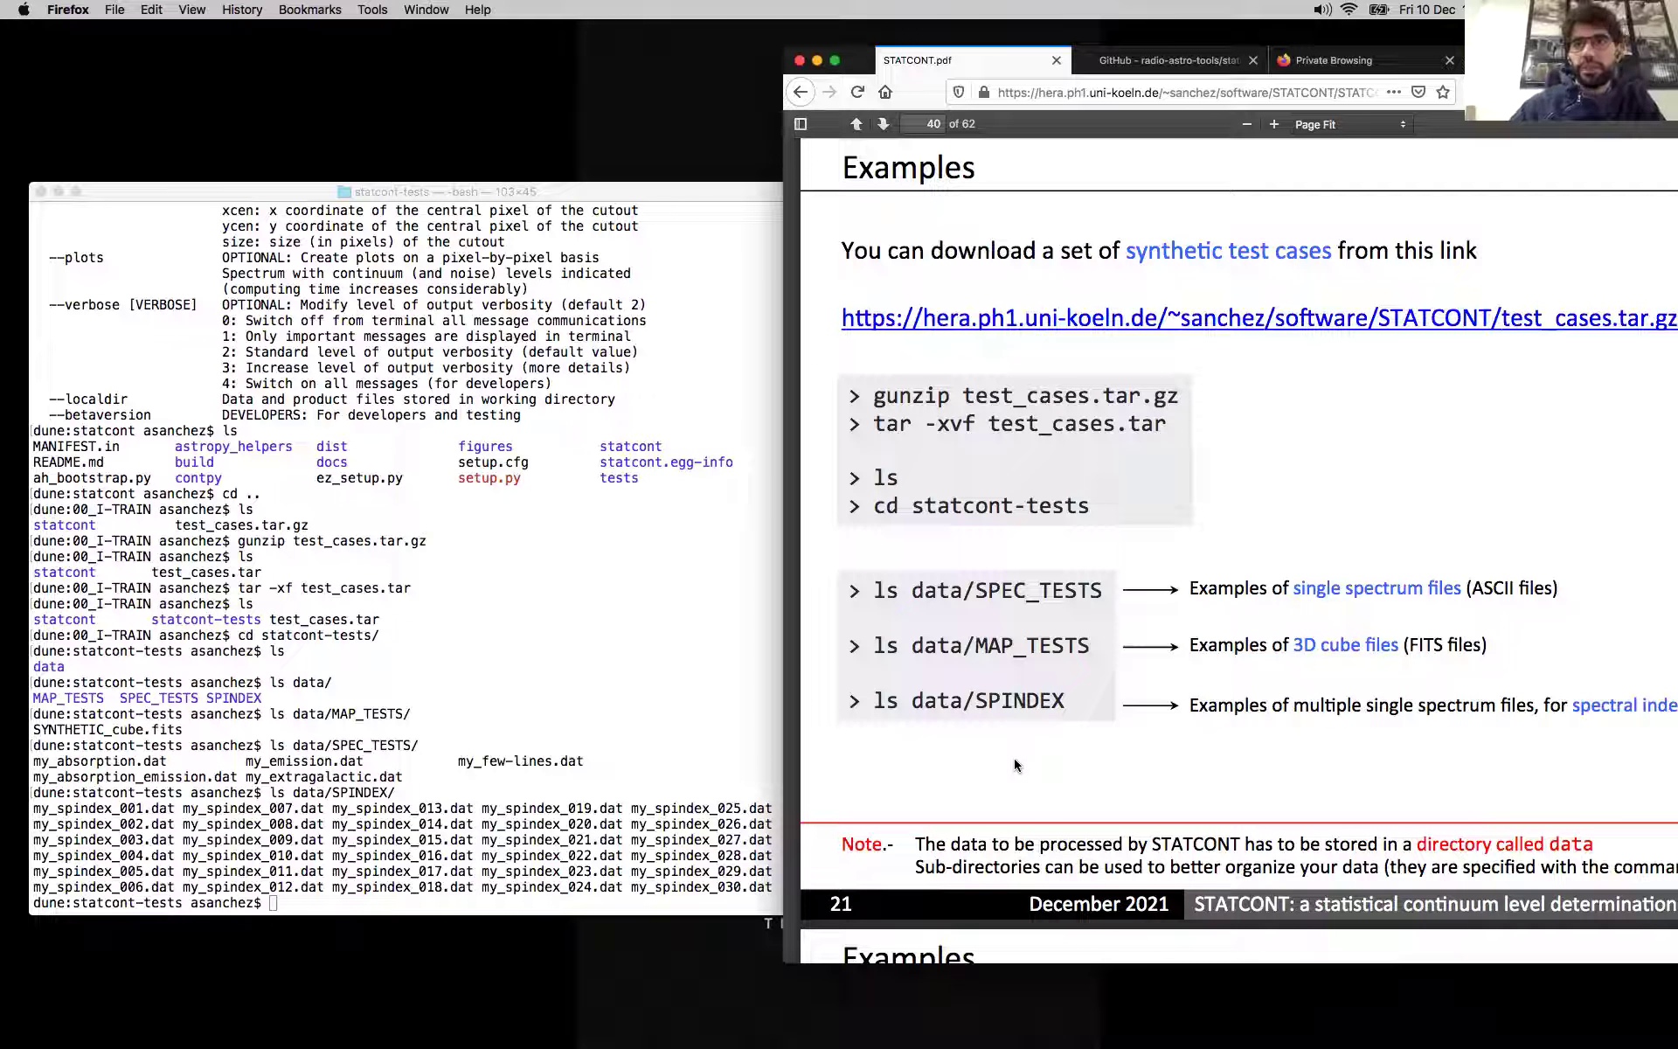
pyautogui.press('Right')
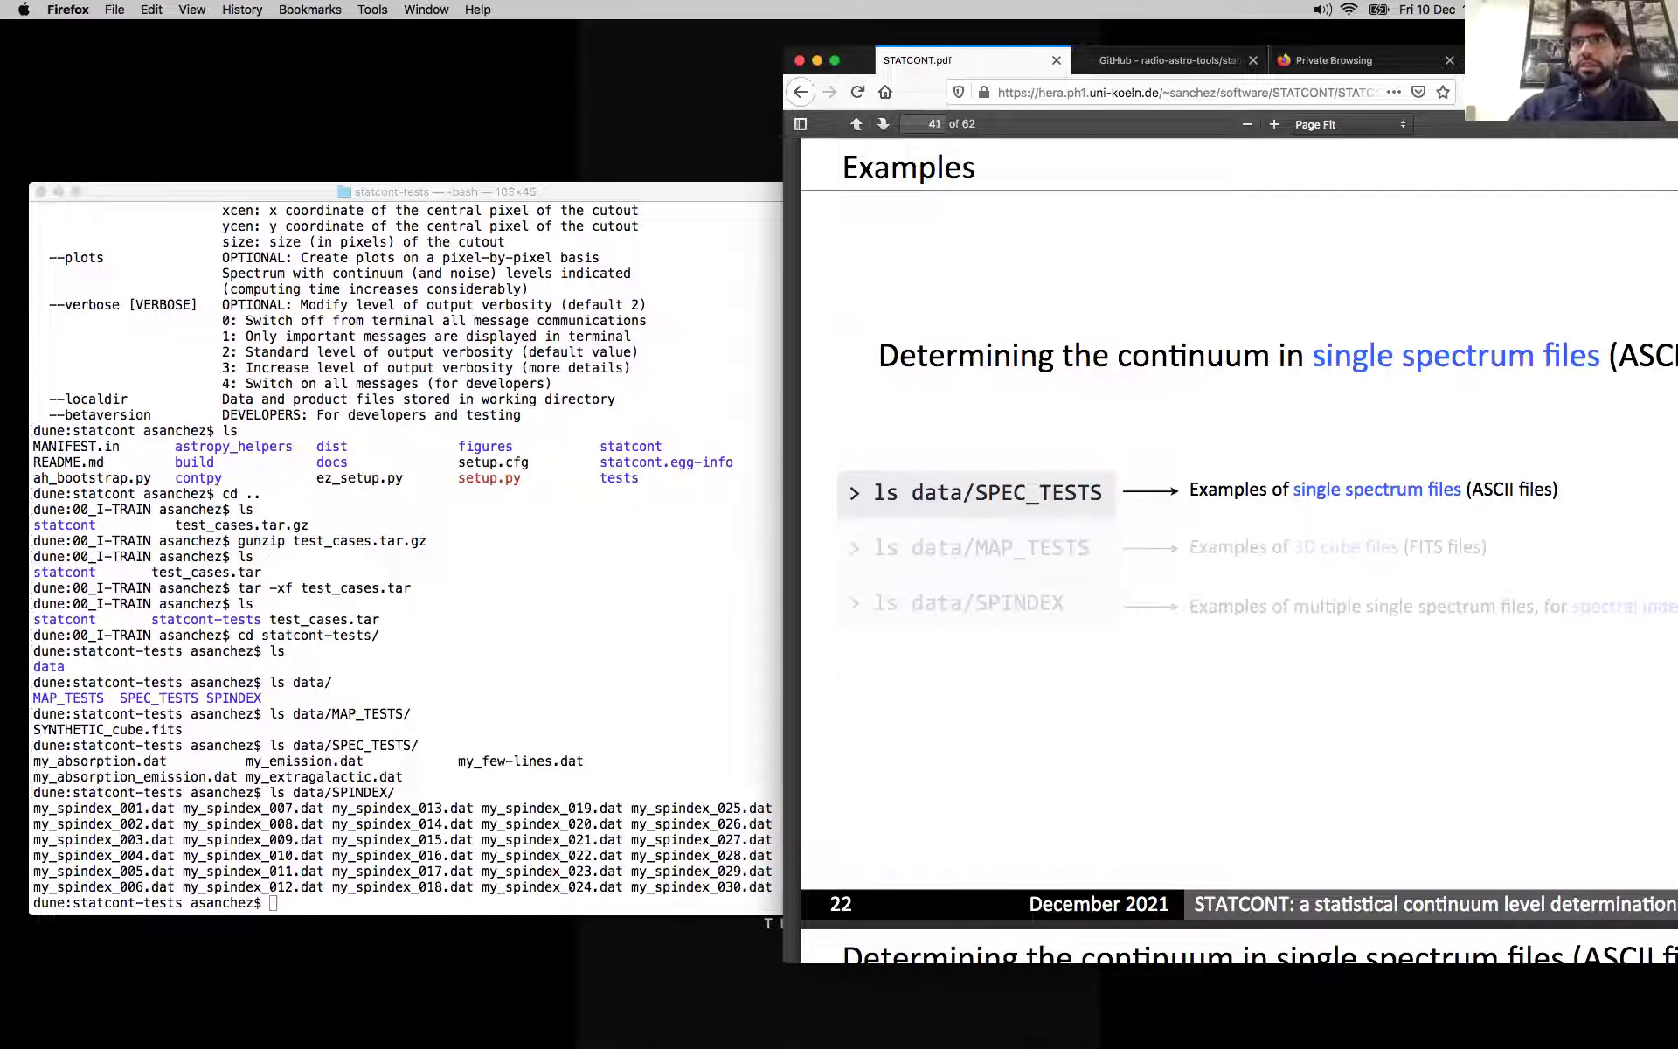
pyautogui.moveTo(1625, 60); pyautogui.dragTo(1494, 55)
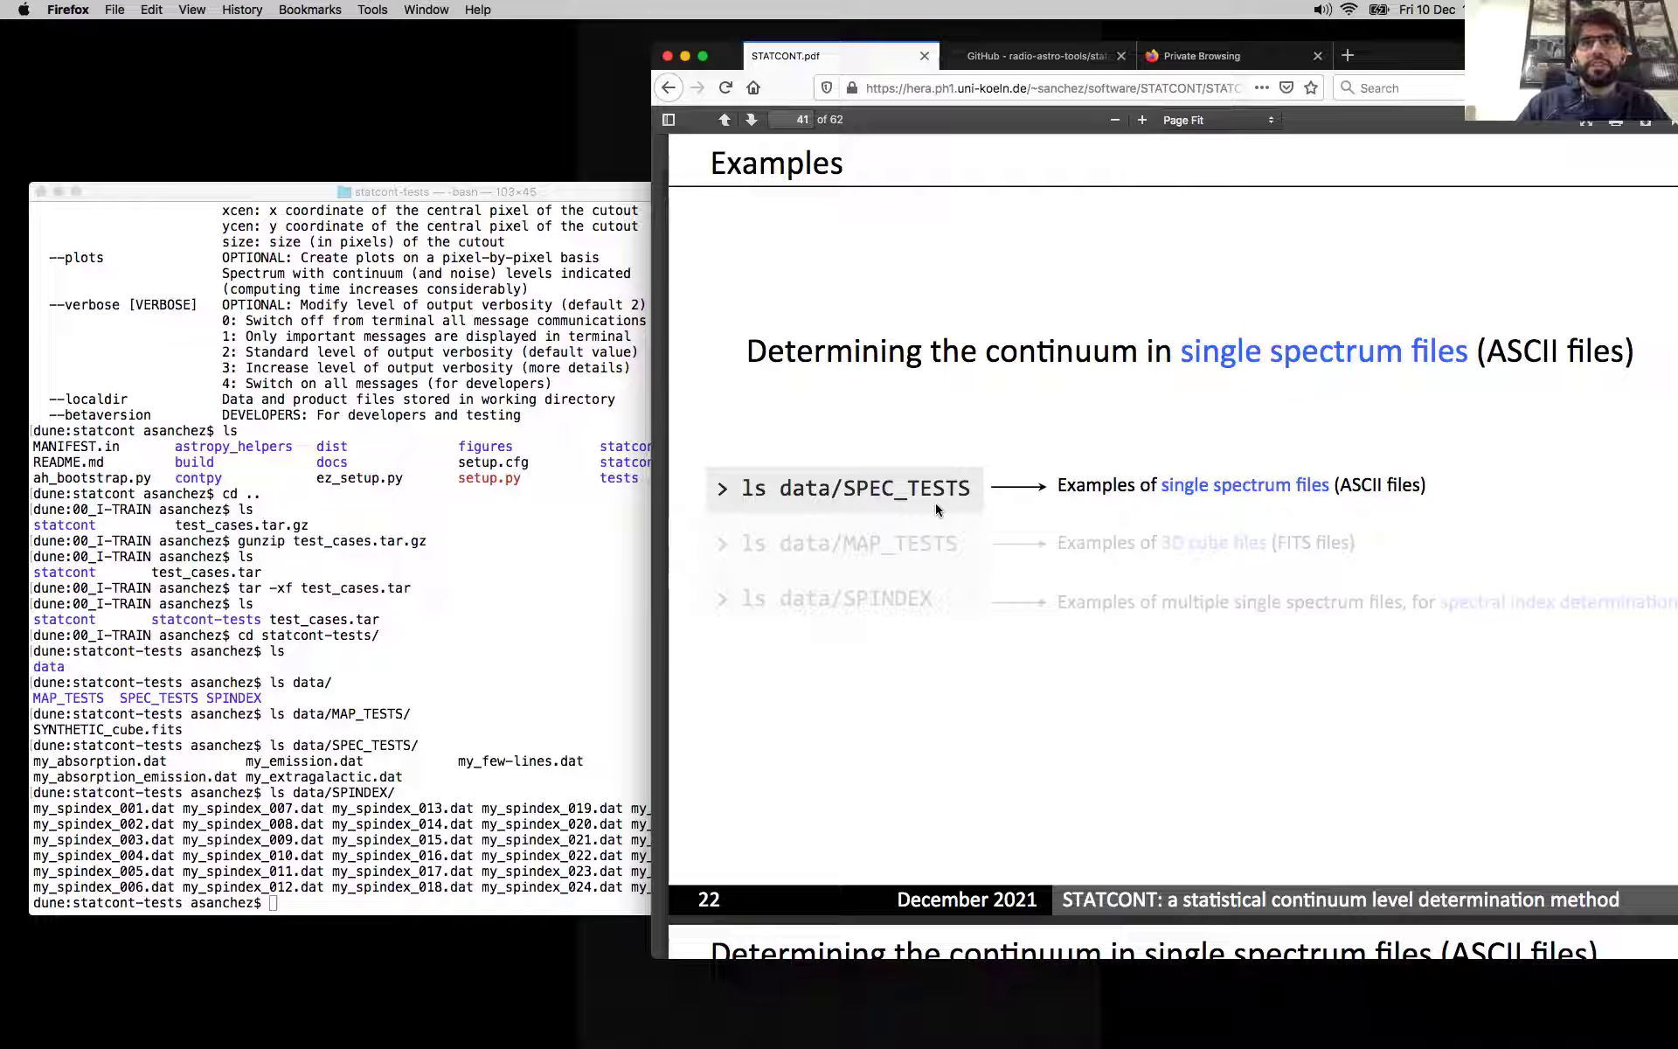
pyautogui.press('Right')
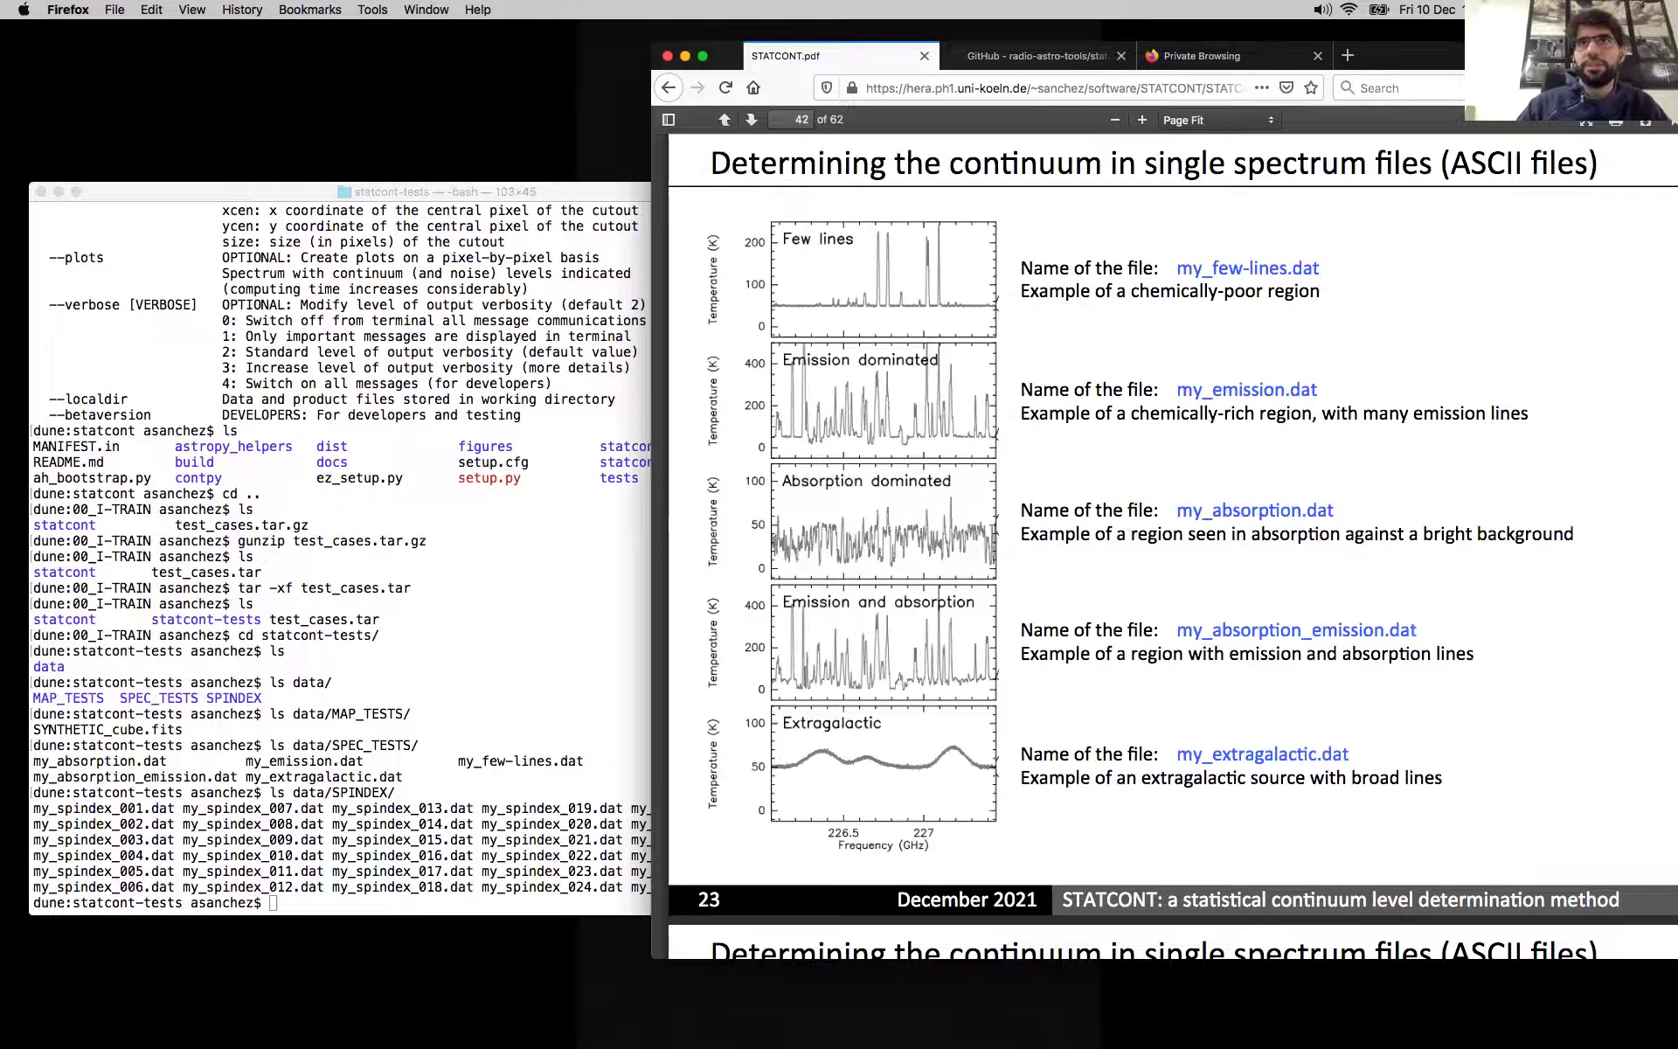
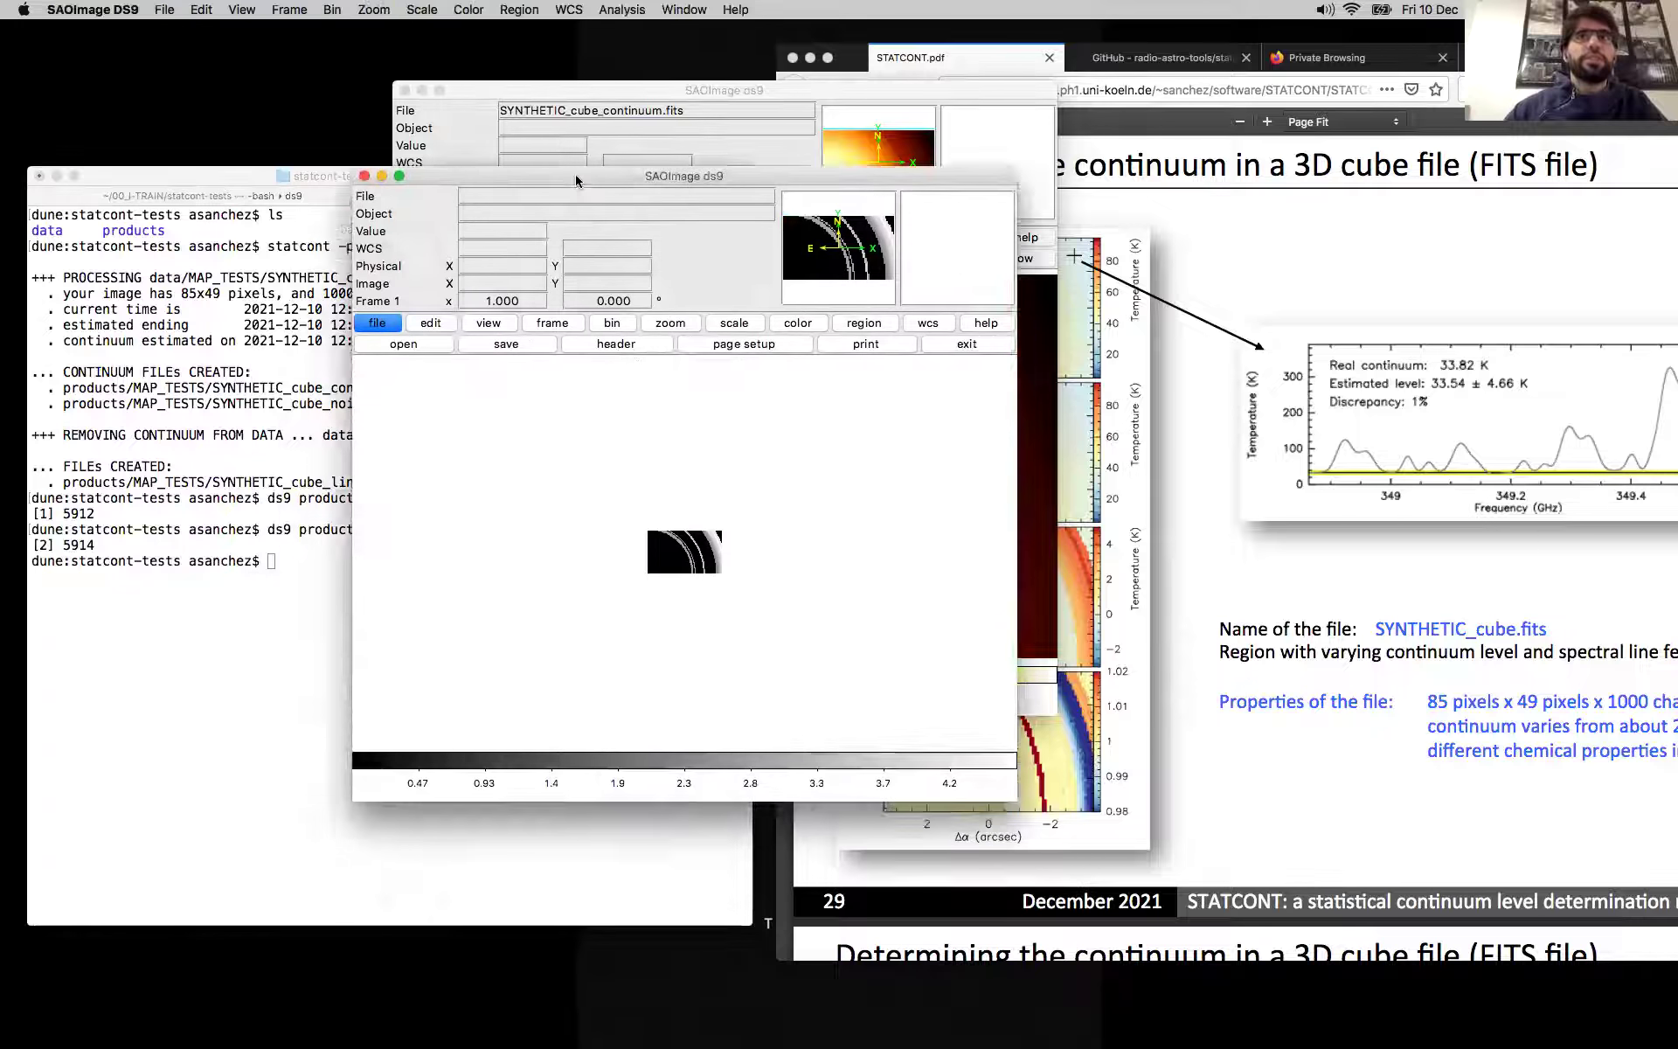
# Step: Fit the noise map to the DS9 frame, apply the bb colour map and zoom out to show the whole image
pyautogui.click(724, 271)
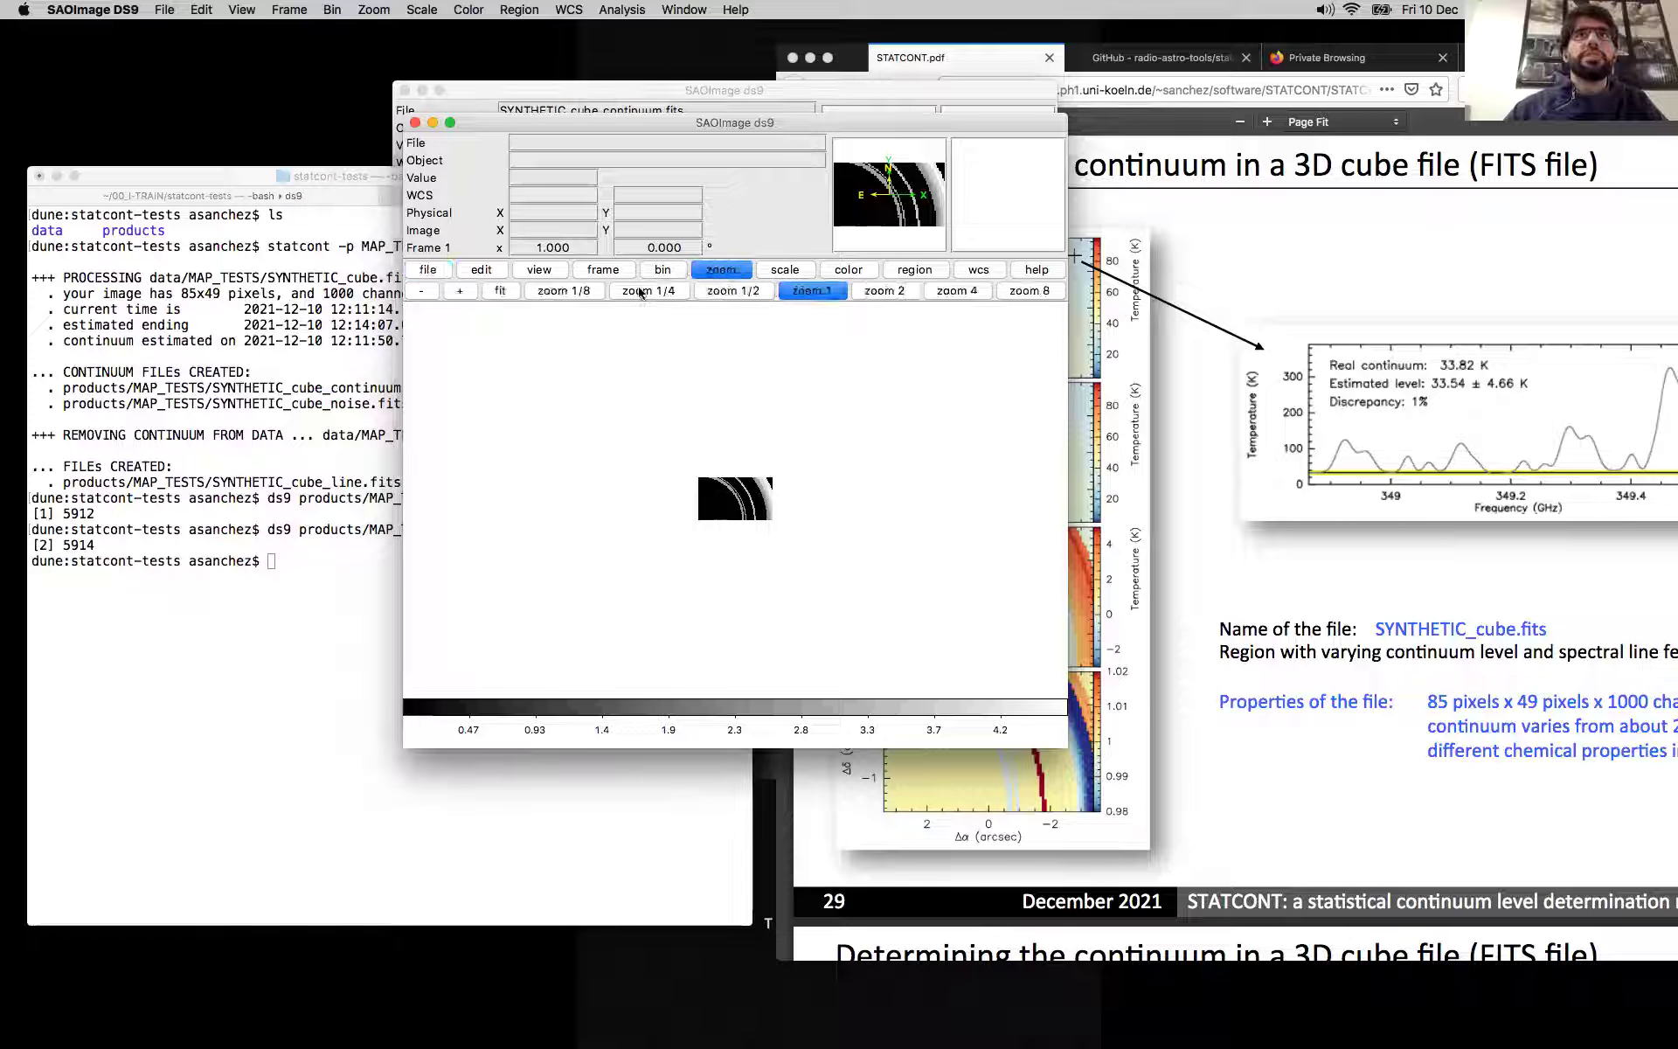
pyautogui.click(502, 291)
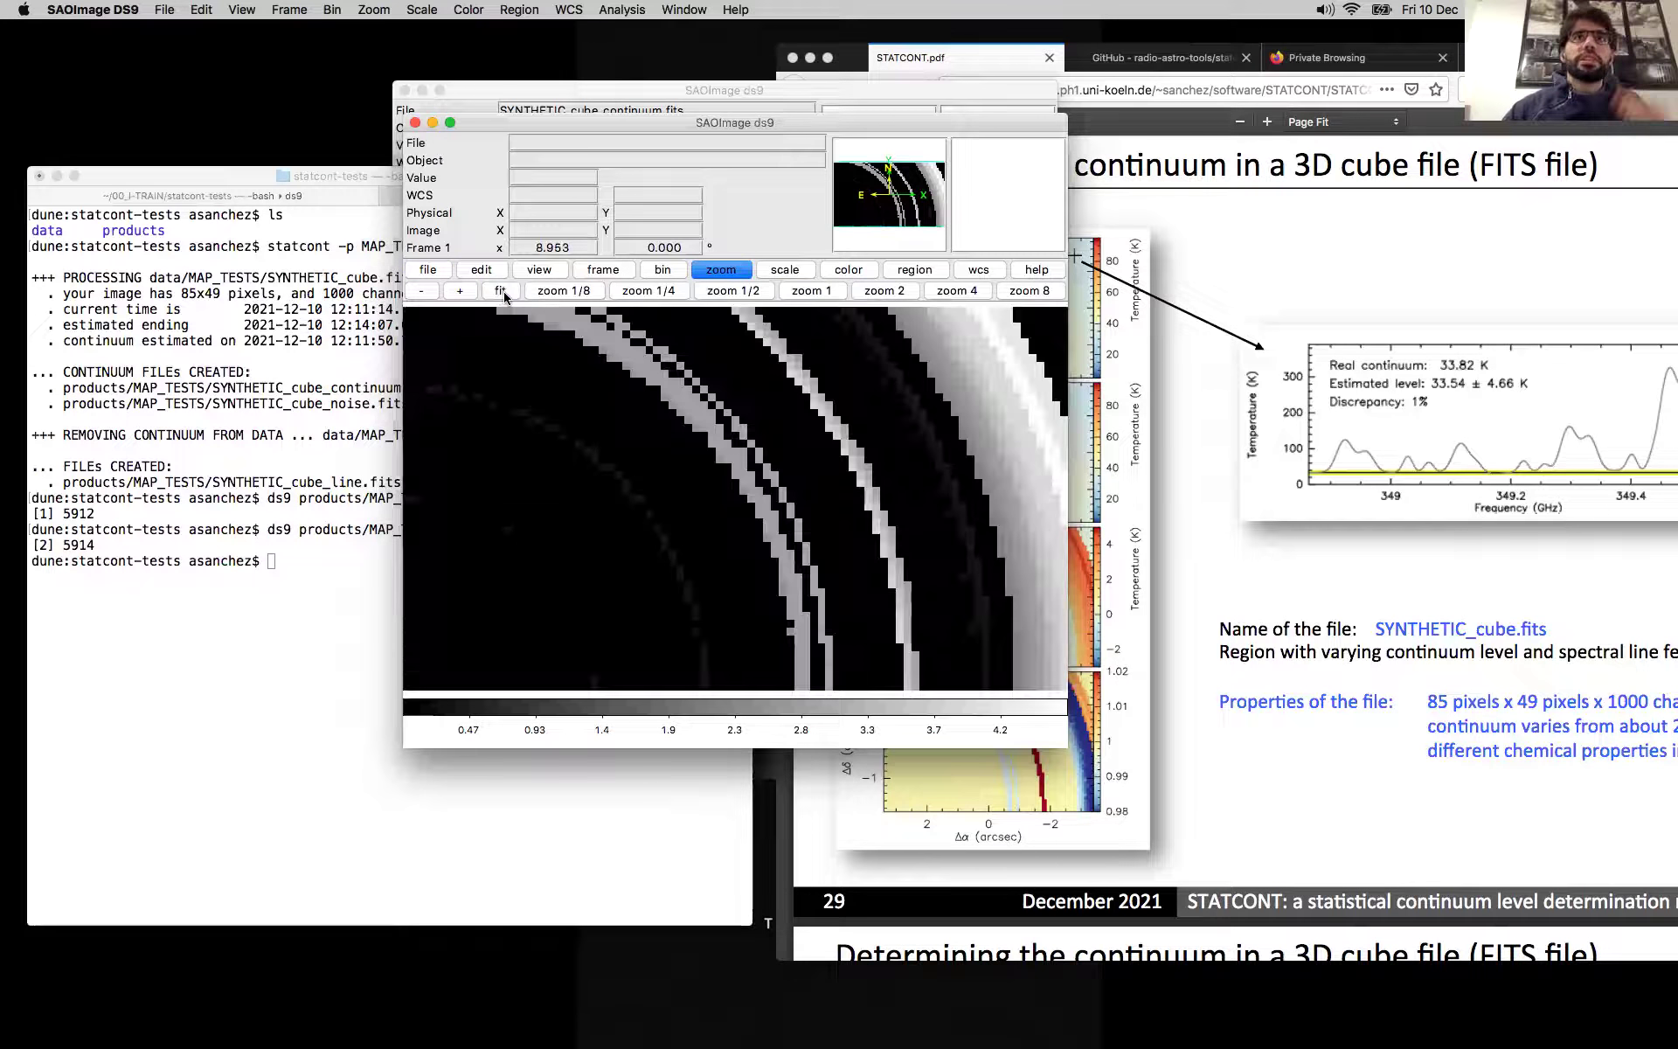
pyautogui.click(847, 269)
pyautogui.click(611, 291)
pyautogui.scroll(-3, 700, 476)
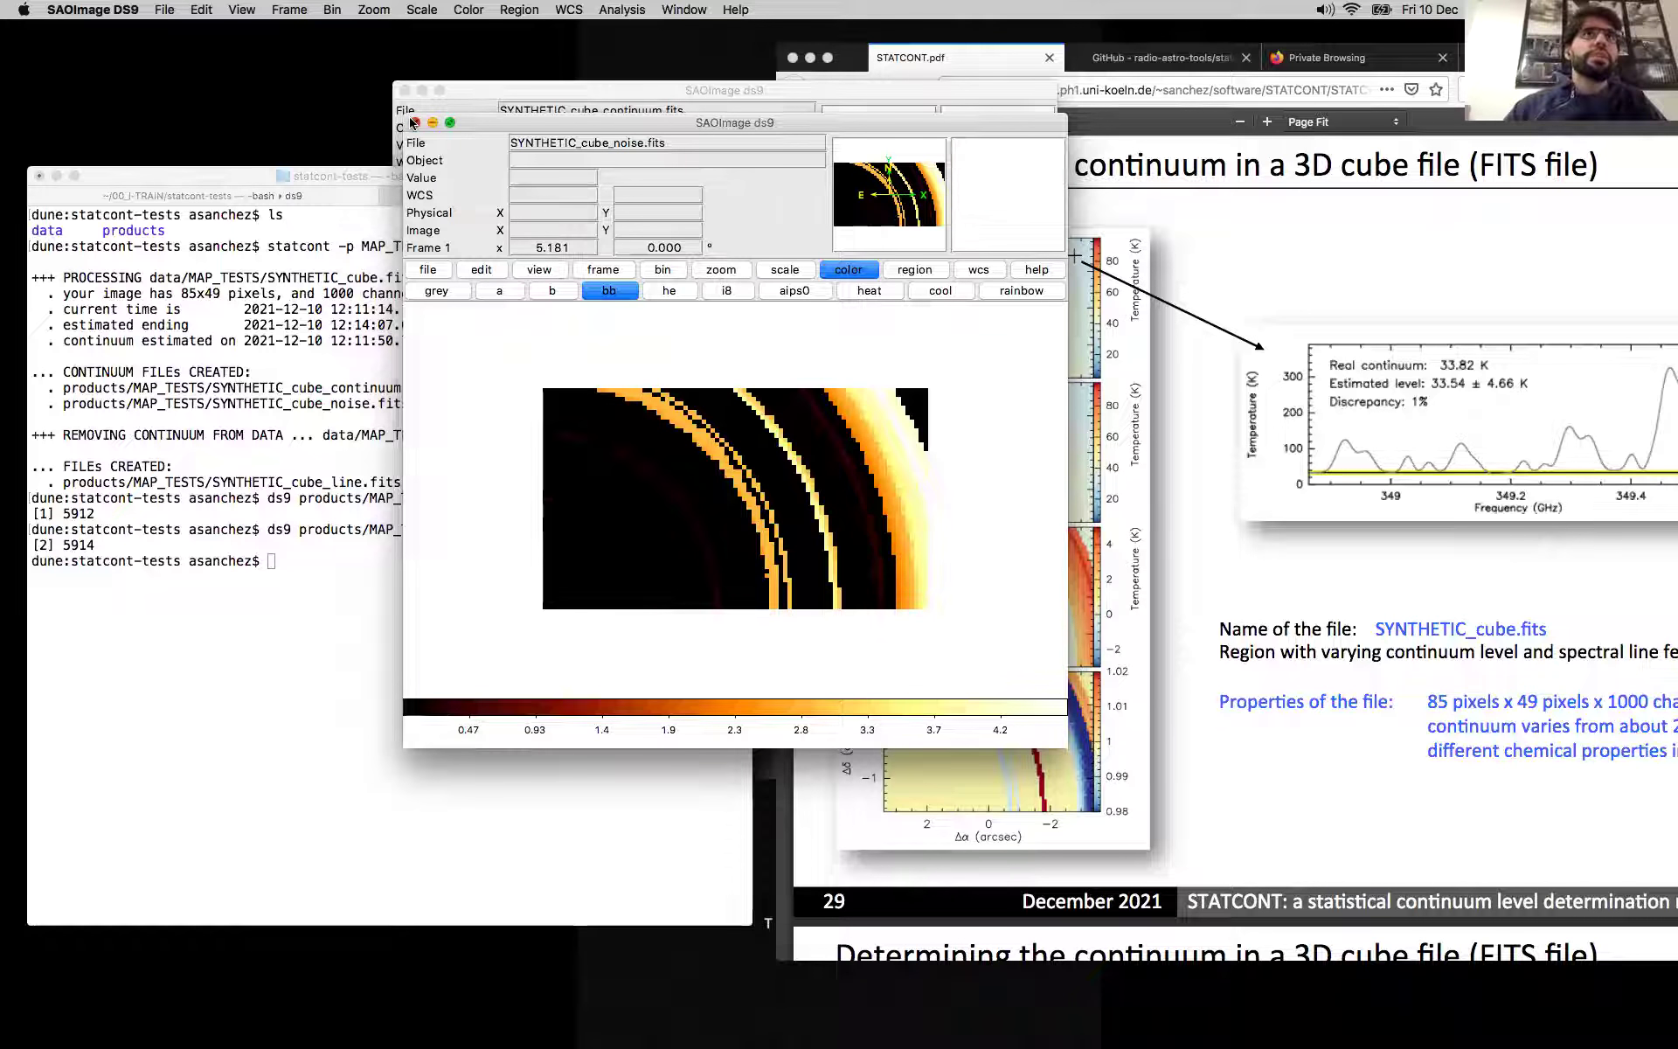
# Step: Close the noise map window and open data/MAP_TESTS/SYNTHETIC_cube.fits with ds9 as a background process from the terminal
pyautogui.click(413, 123)
pyautogui.moveTo(572, 435); pyautogui.dragTo(349, 435)
pyautogui.press('super+c')
pyautogui.write('ds9')
pyautogui.press('super+v')
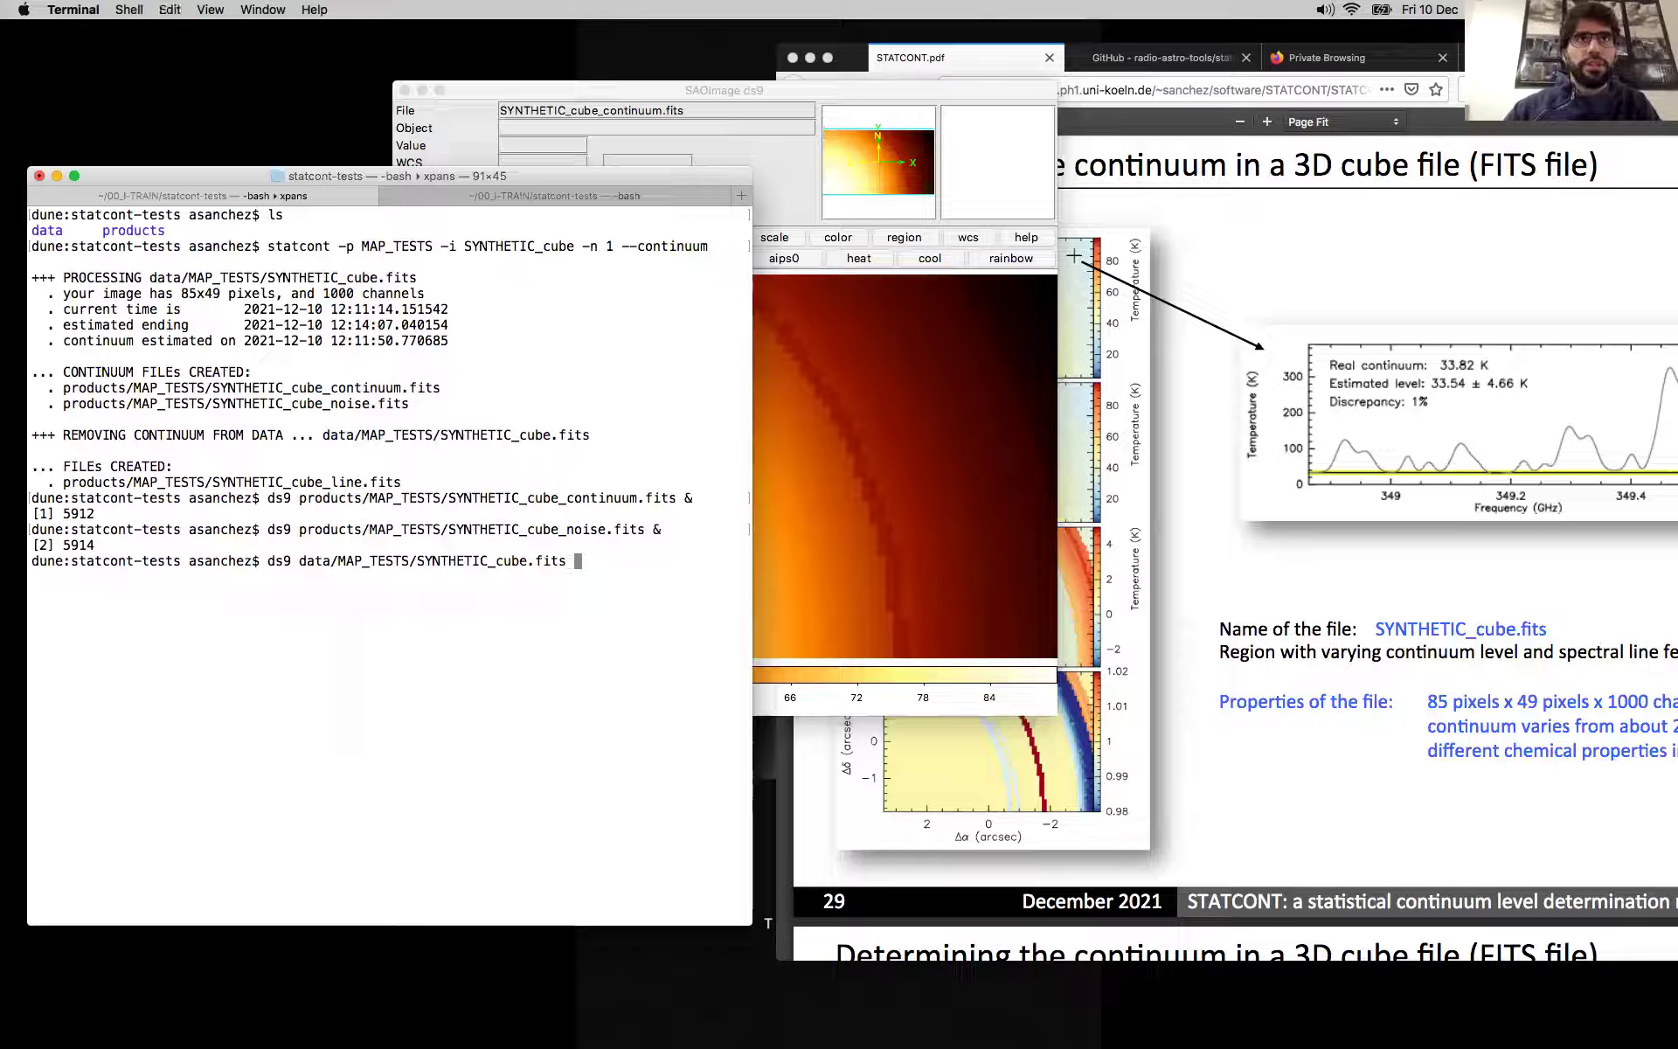
pyautogui.press('Return')
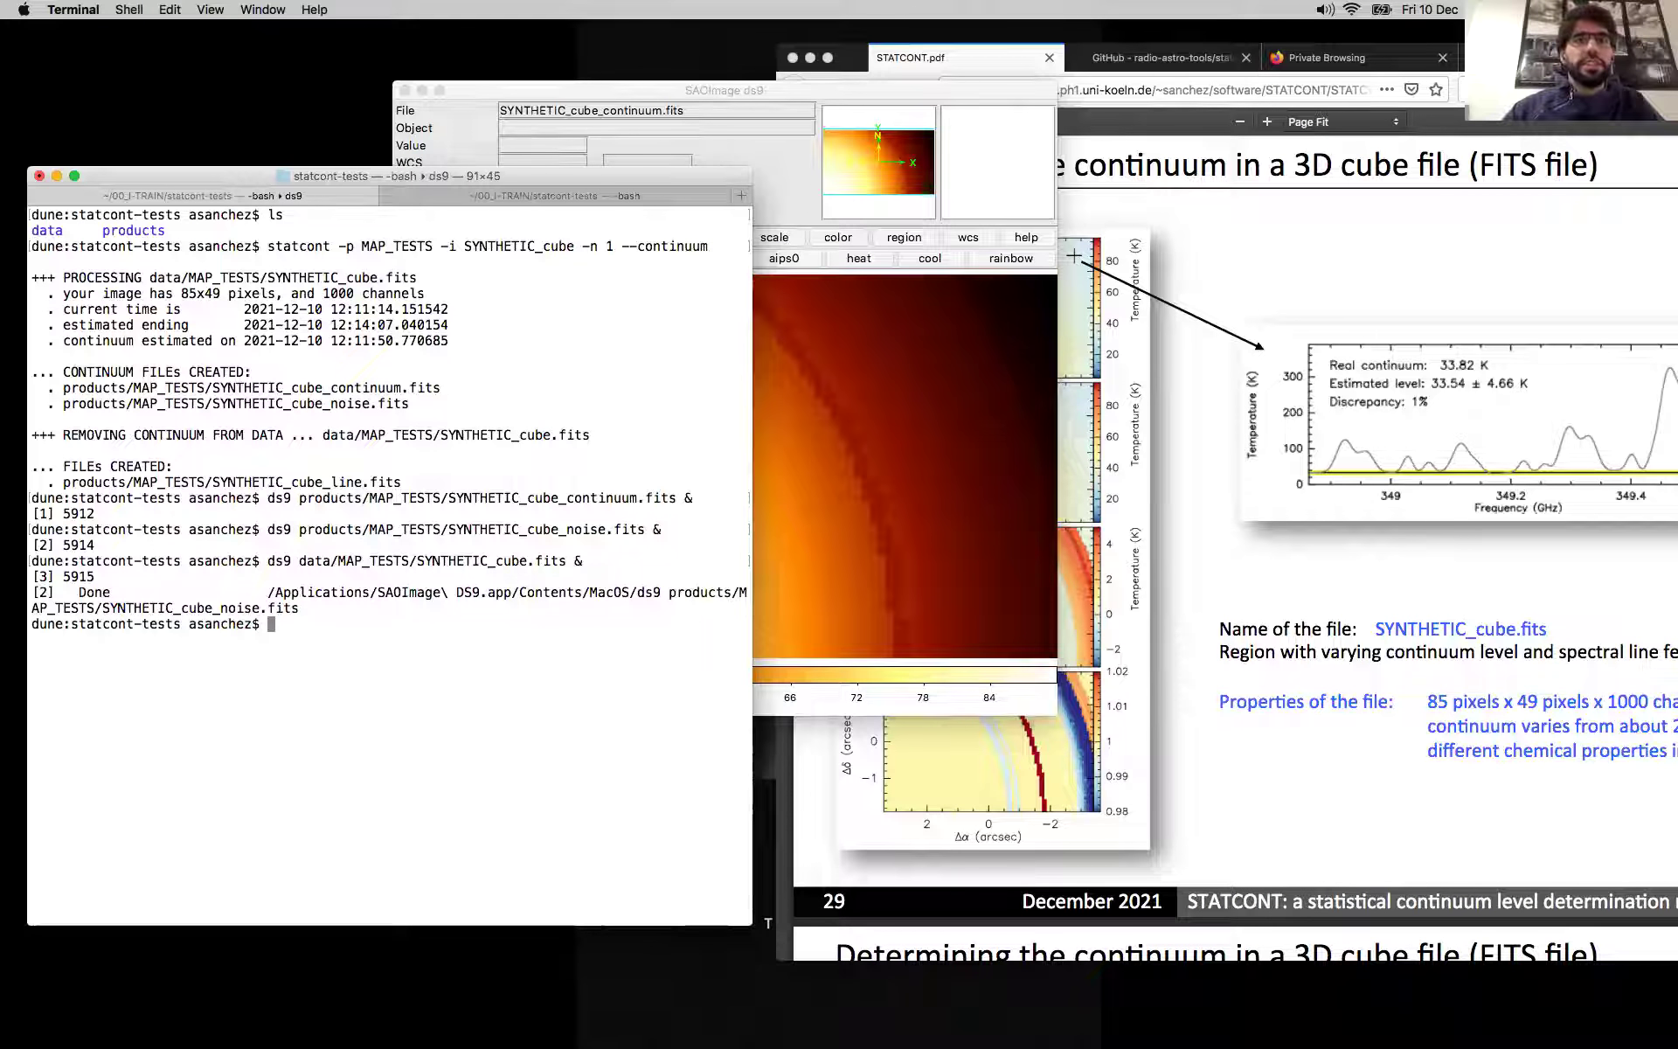
# Step: Move the Cube dialog off the image, apply the bb colour map to SYNTHETIC_cube.fits and fit it to the frame
pyautogui.moveTo(726, 432); pyautogui.dragTo(730, 181)
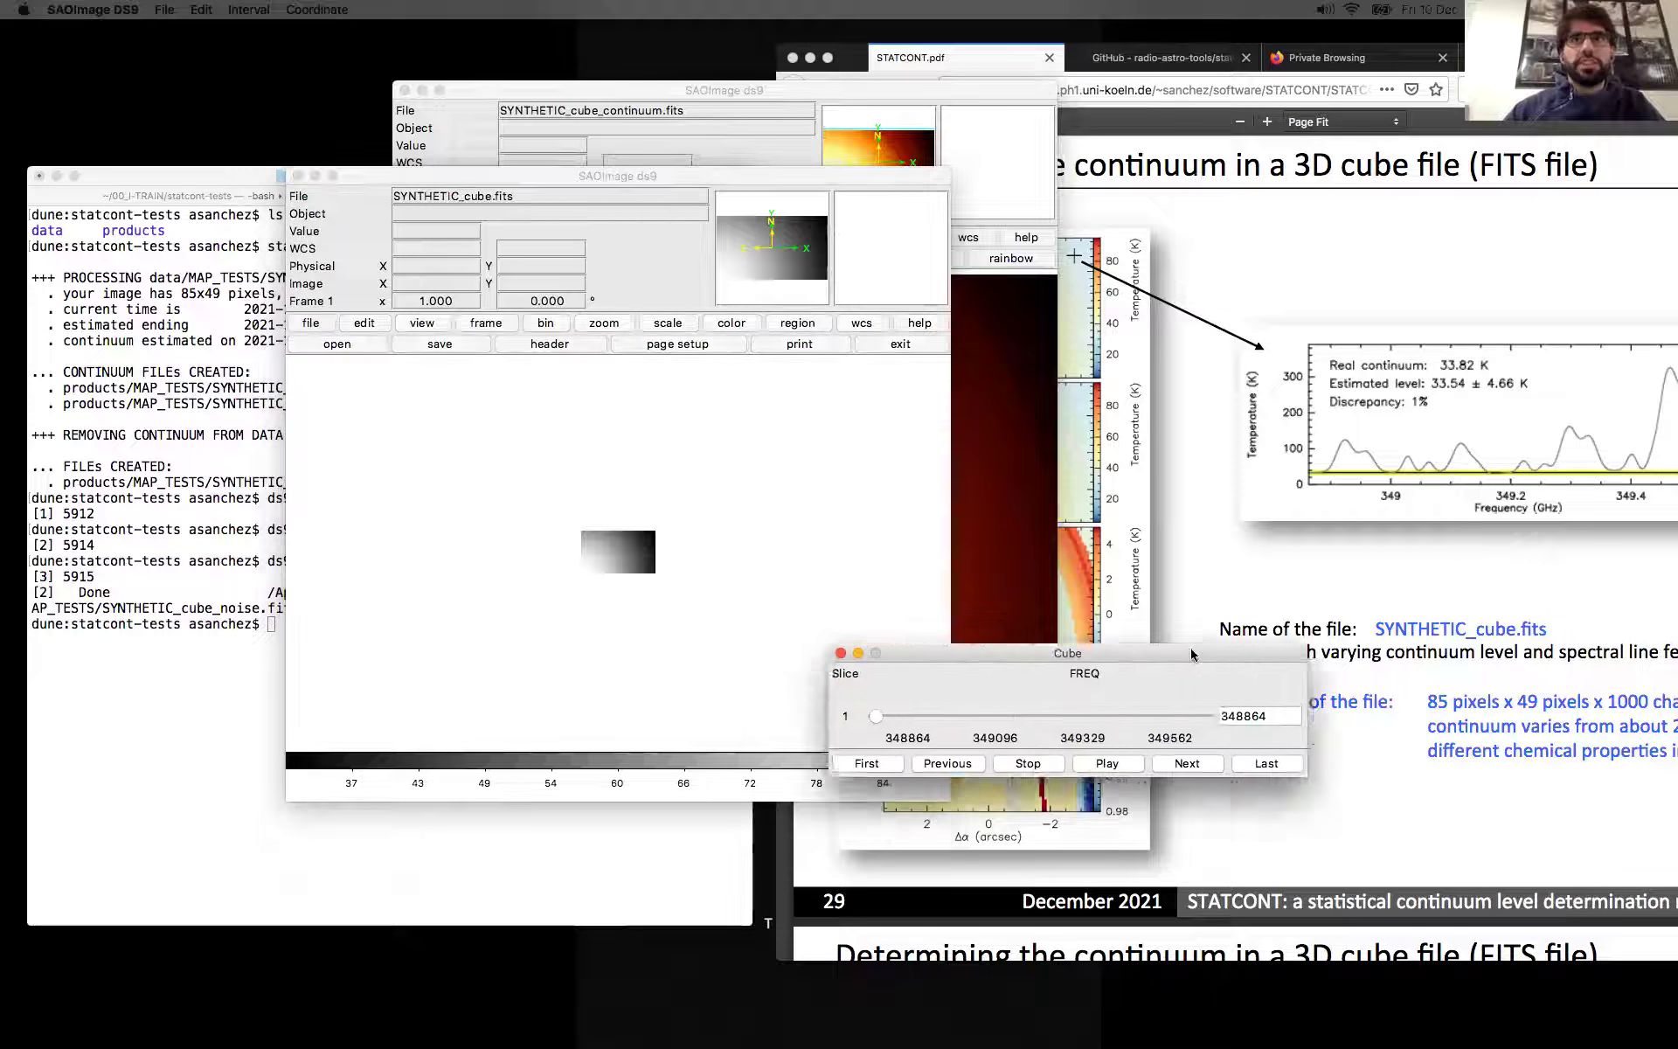
pyautogui.moveTo(1190, 761); pyautogui.dragTo(1353, 548)
pyautogui.click(729, 325)
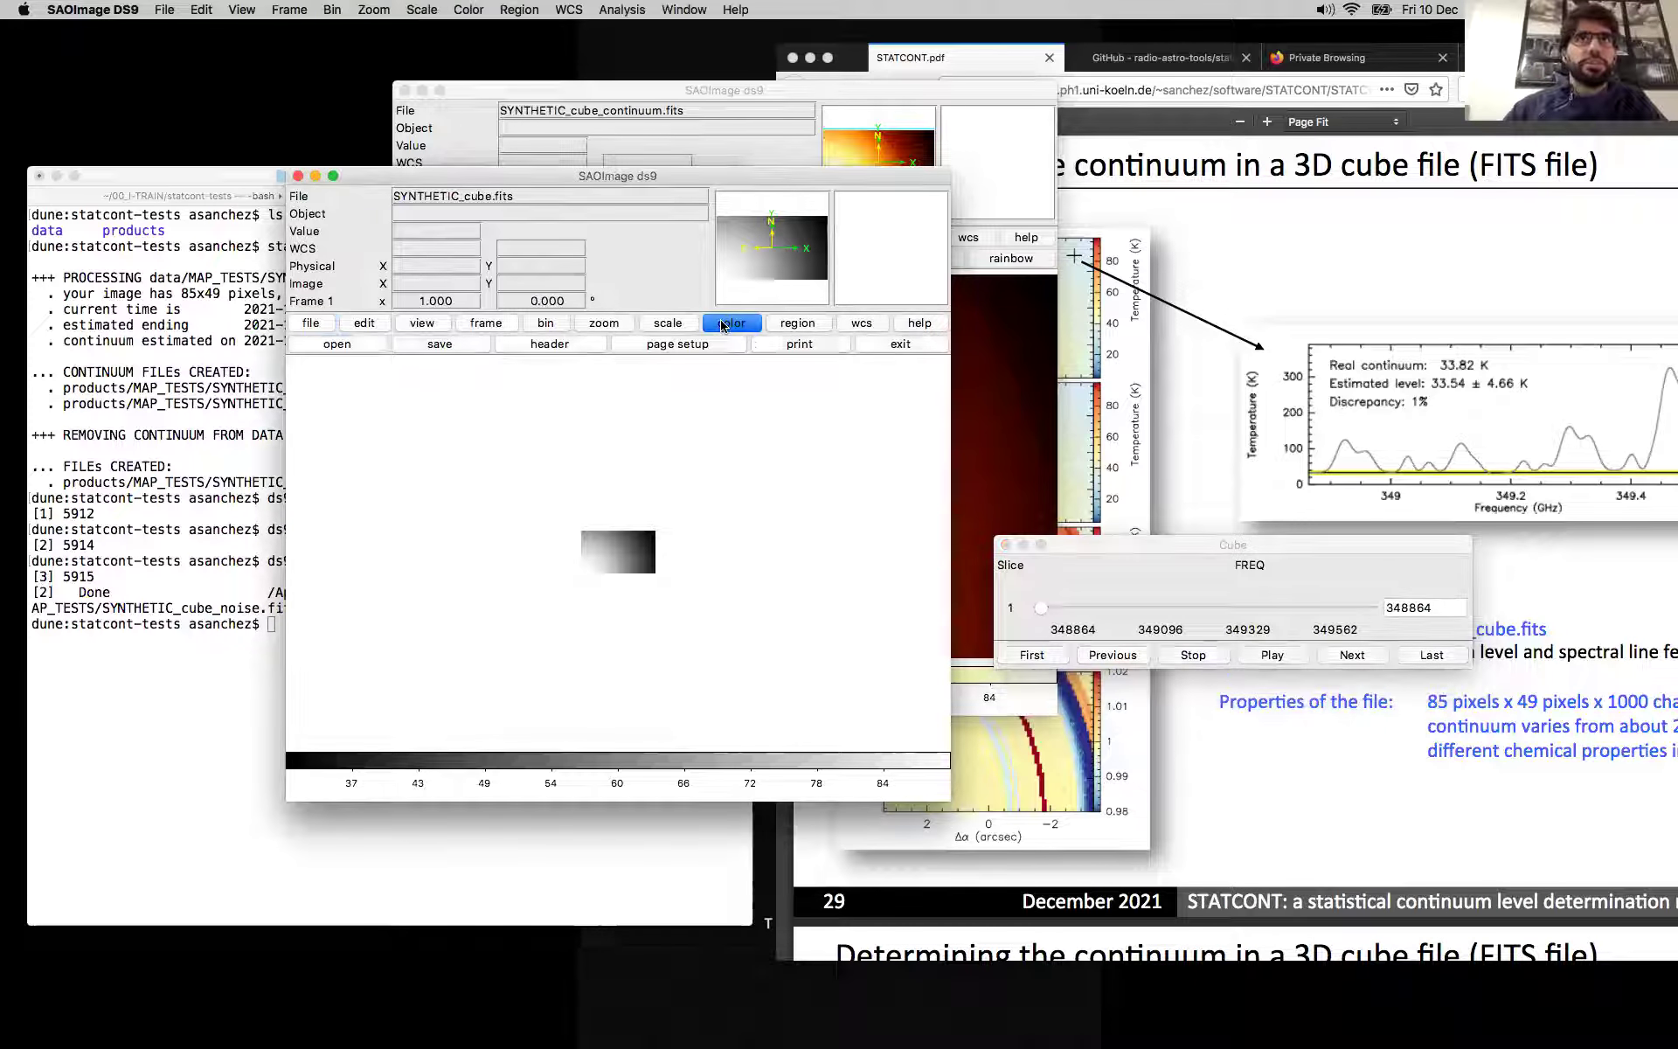
pyautogui.click(507, 346)
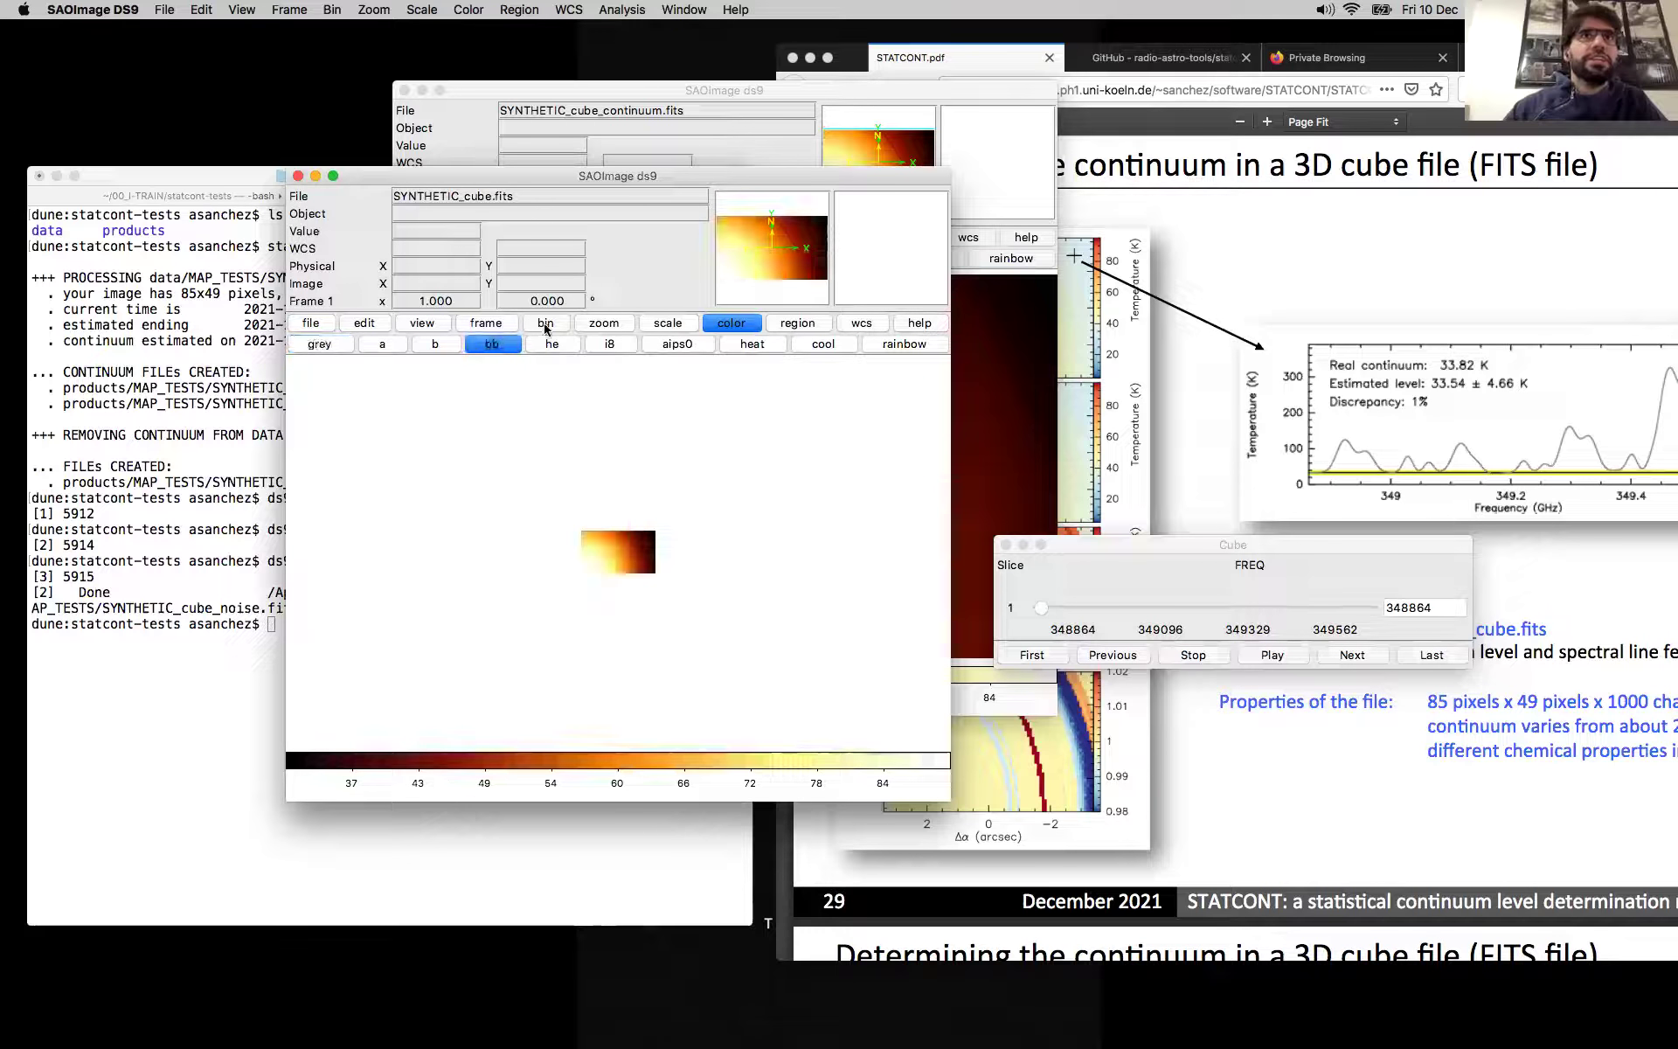
pyautogui.click(604, 324)
pyautogui.click(384, 345)
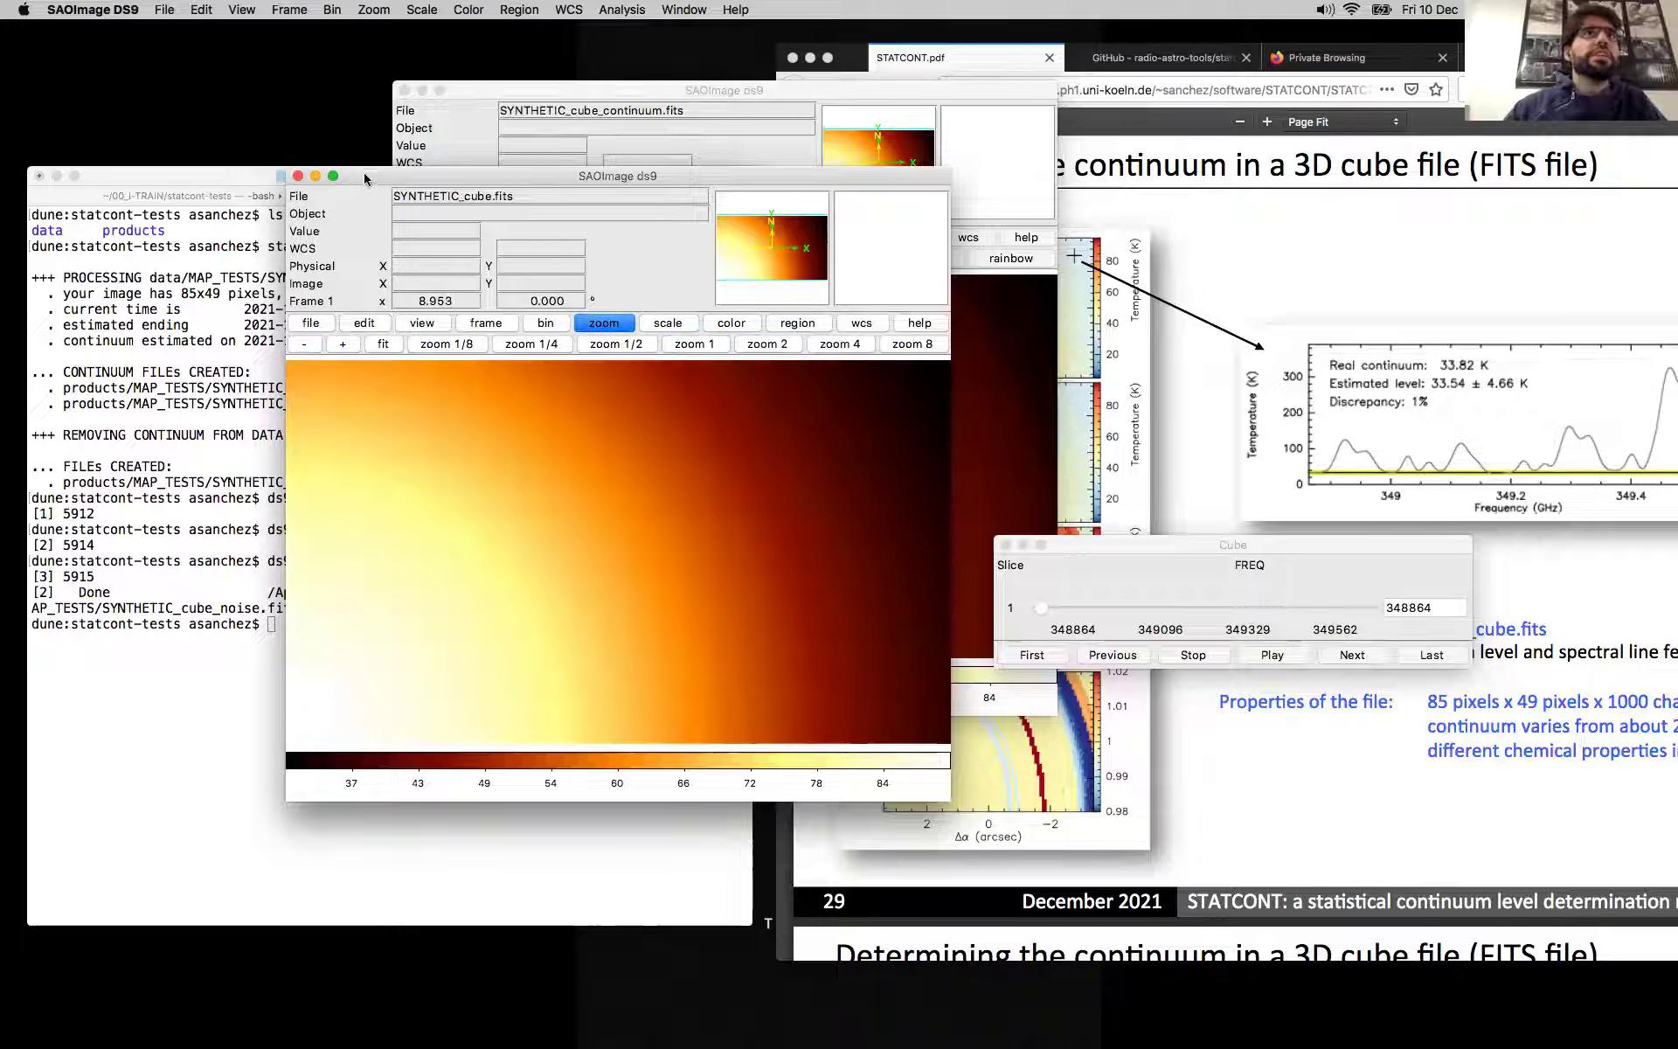
# Step: Switch DS9 to region editing and place a circle region in the bright part of the cube to plot its spectrum
pyautogui.click(202, 10)
pyautogui.click(229, 137)
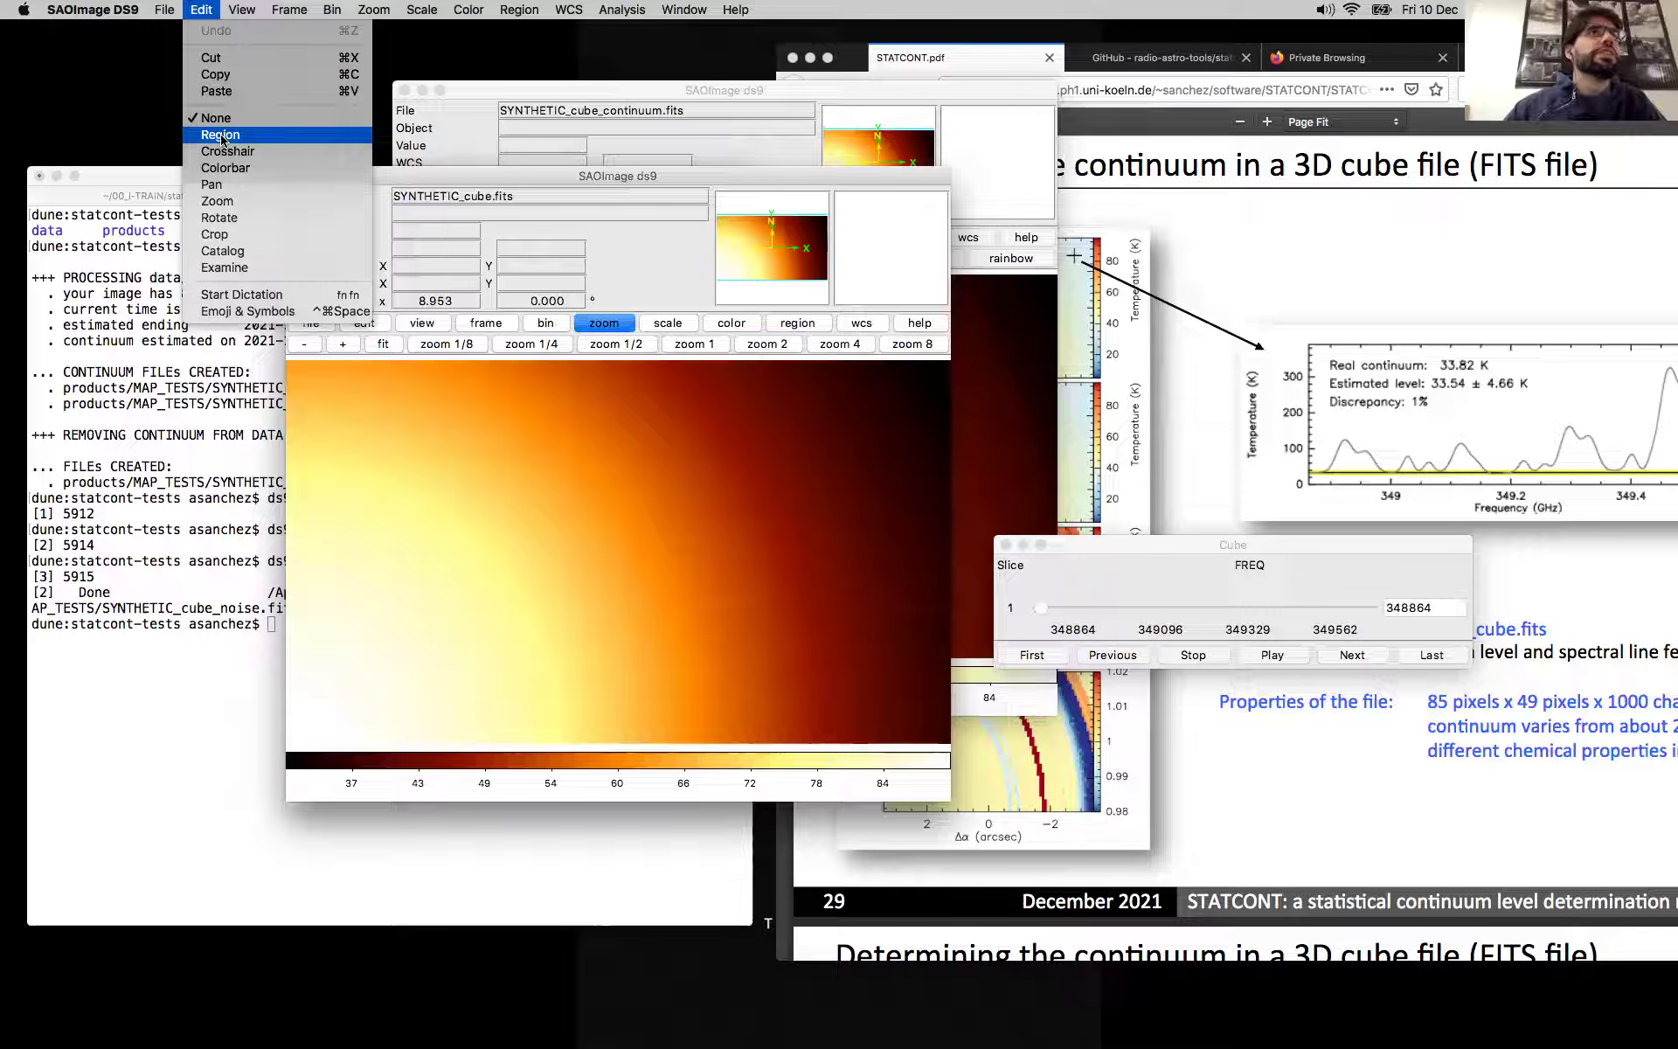
pyautogui.click(355, 607)
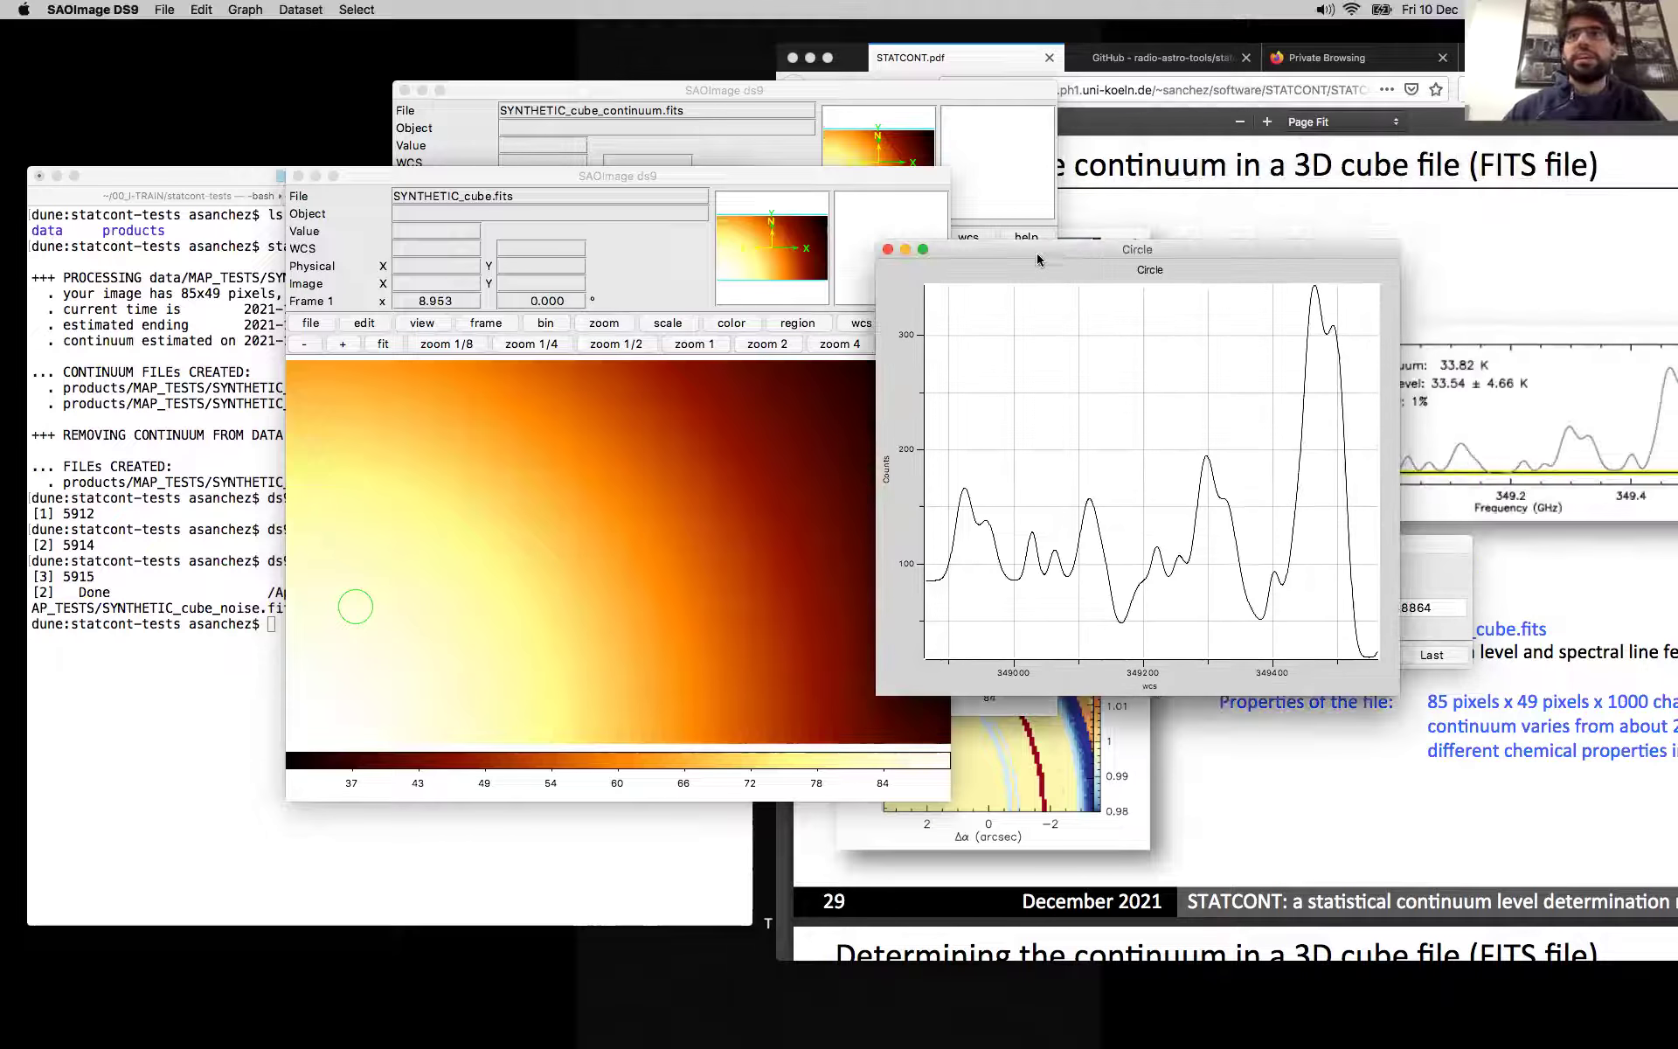
# Step: Move the circle region from the bright area to the faint upper-right area of the cube to compare the spectra along the way
pyautogui.click(354, 605)
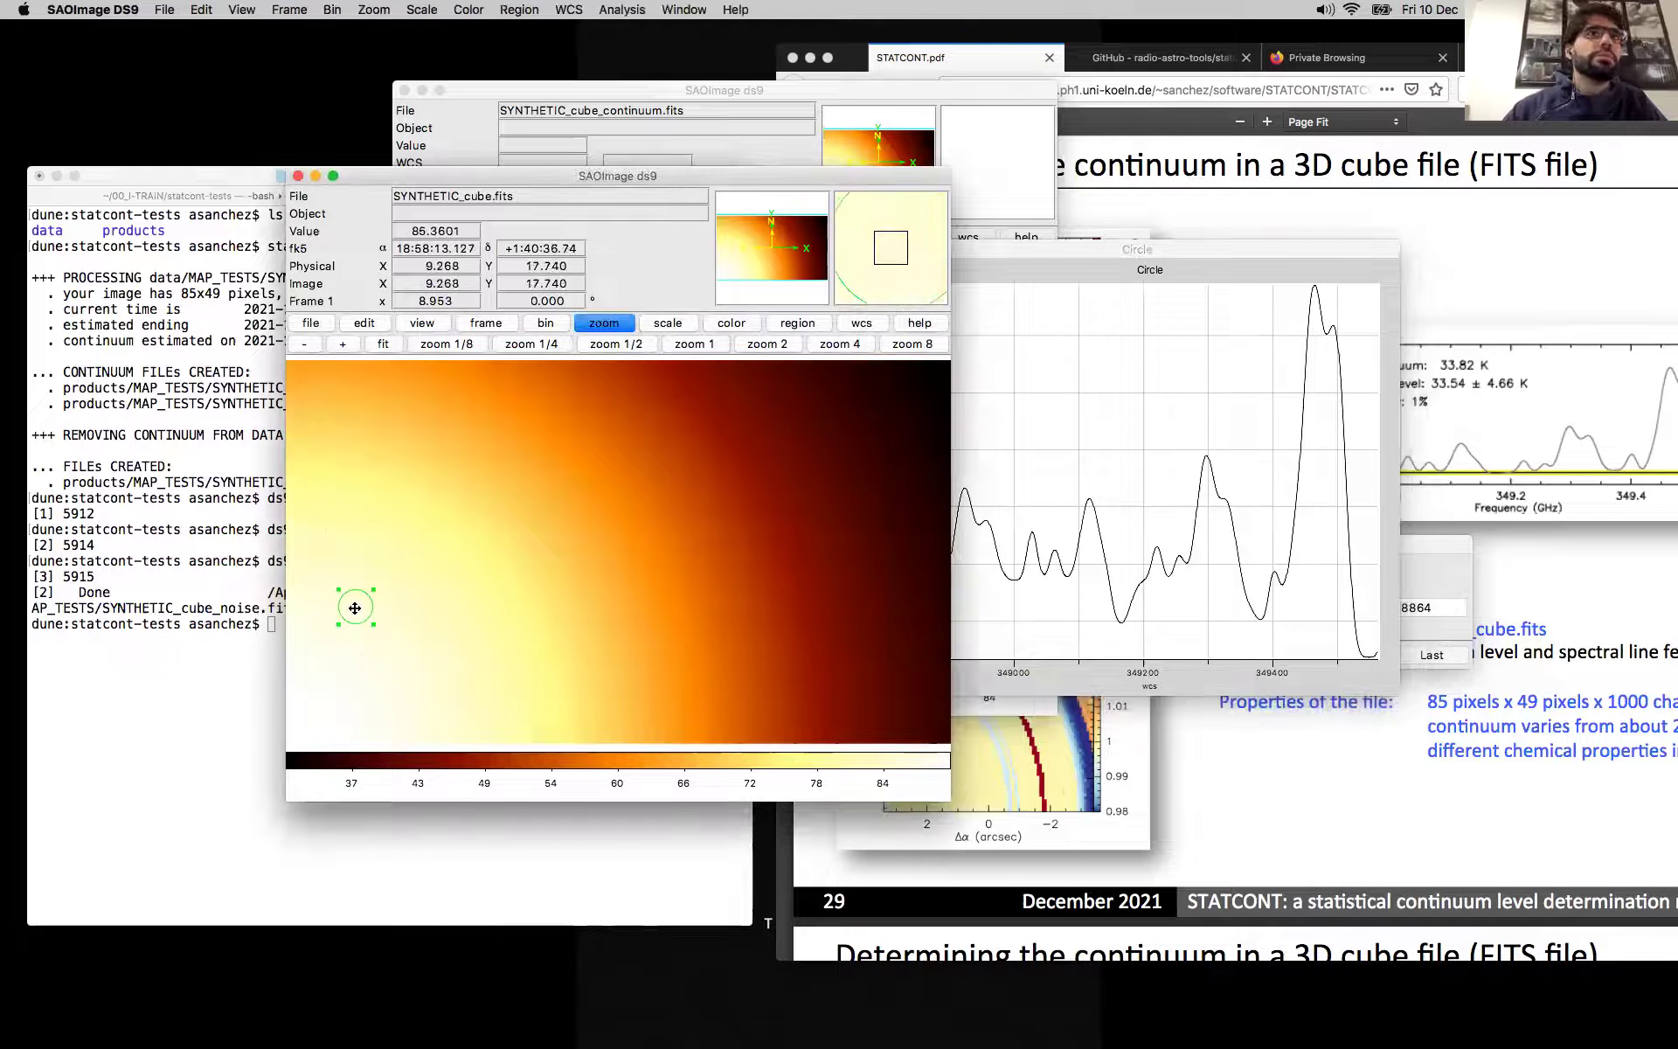
pyautogui.moveTo(426, 625); pyautogui.dragTo(428, 624)
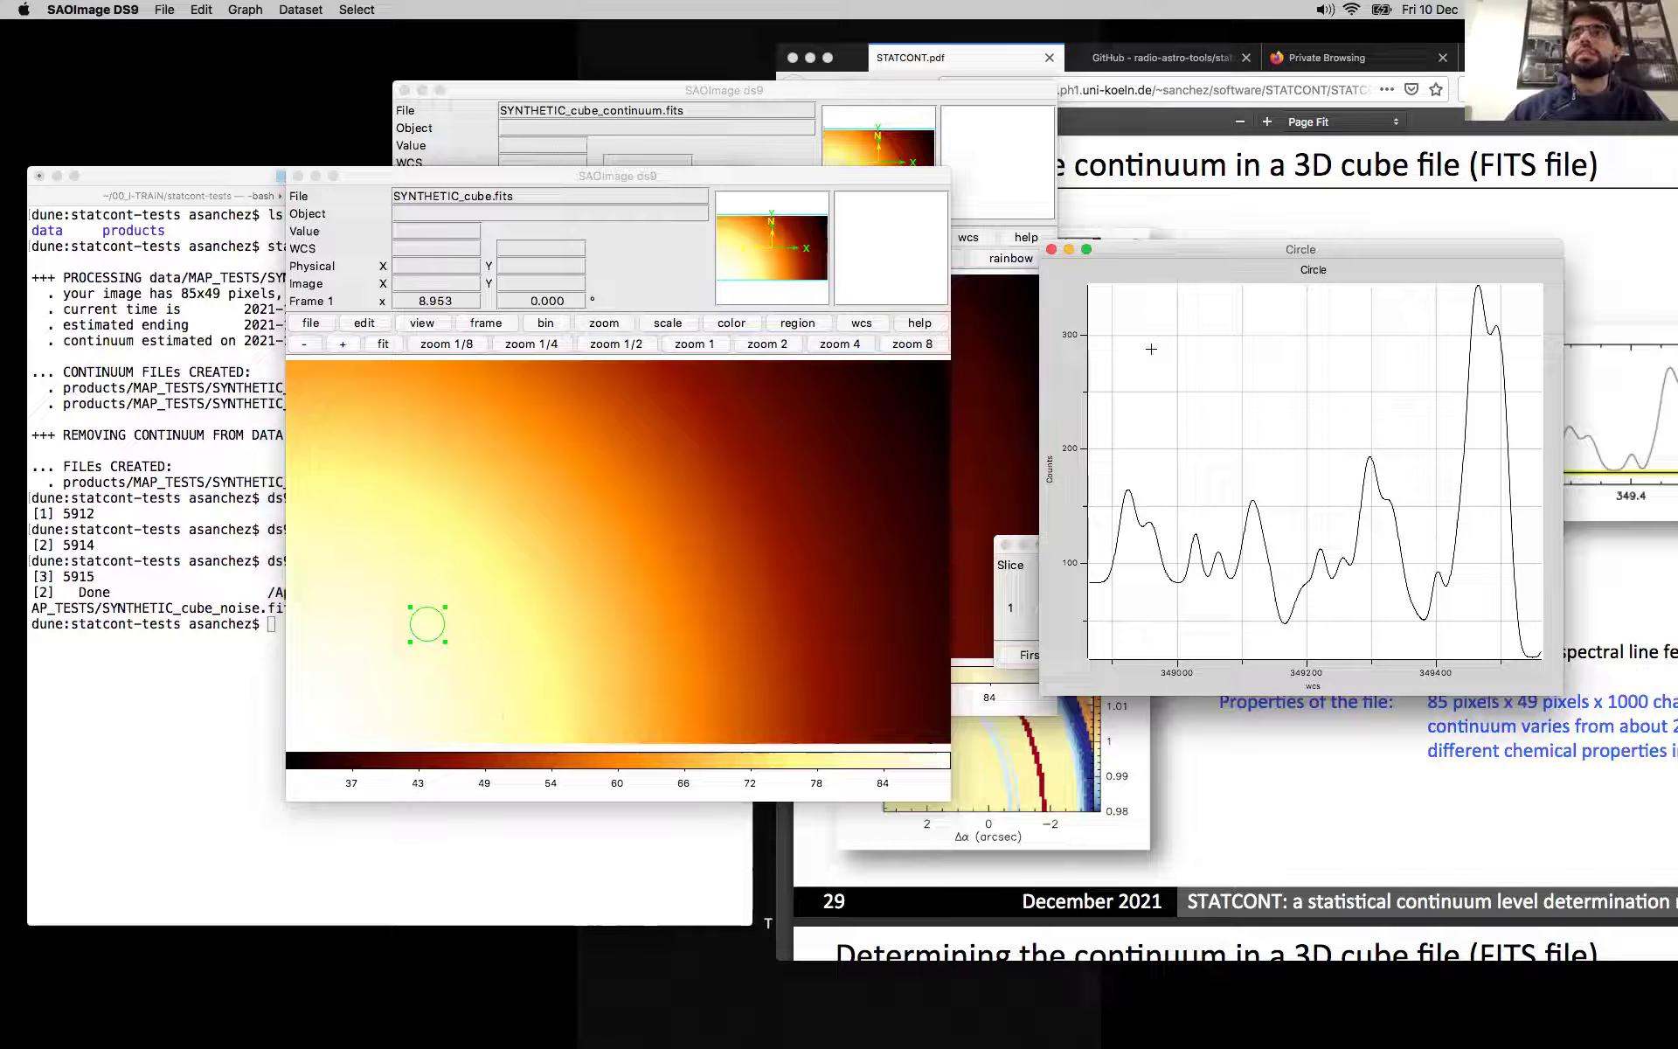
pyautogui.click(736, 479)
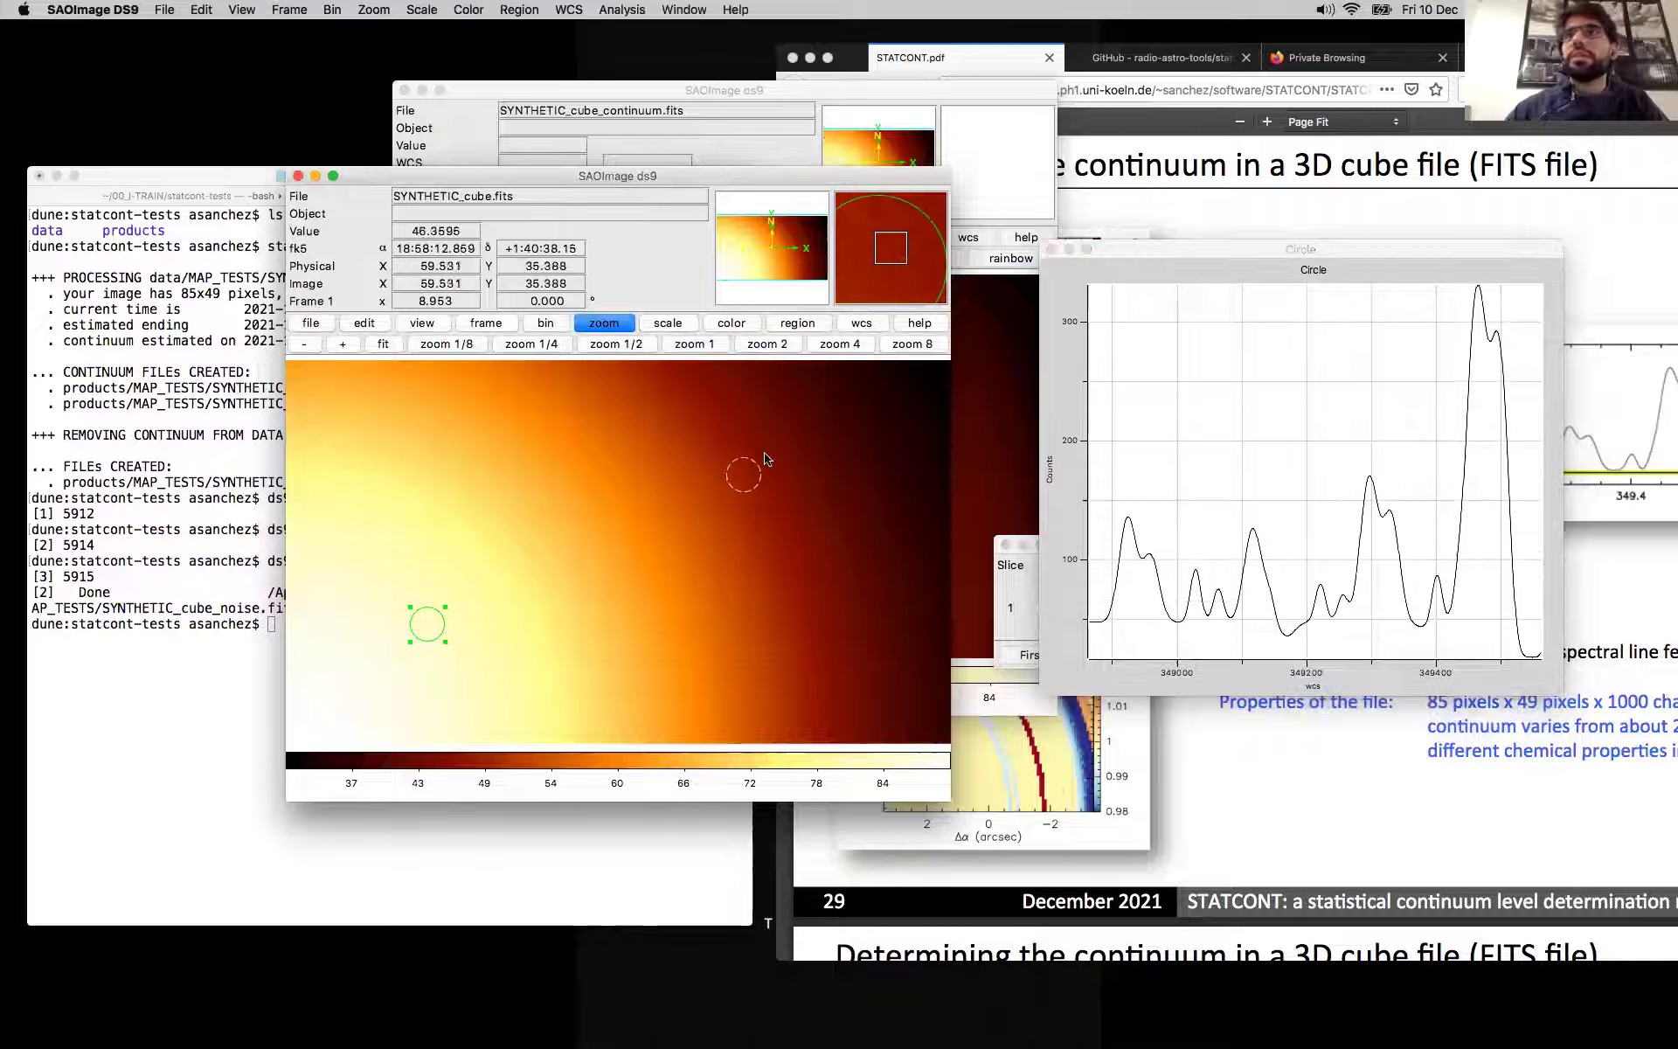
pyautogui.moveTo(769, 472); pyautogui.dragTo(831, 464)
# Step: Move the cube window clear of the terminal and list the contents of the statcont-tests directory
pyautogui.moveTo(480, 184); pyautogui.dragTo(945, 208)
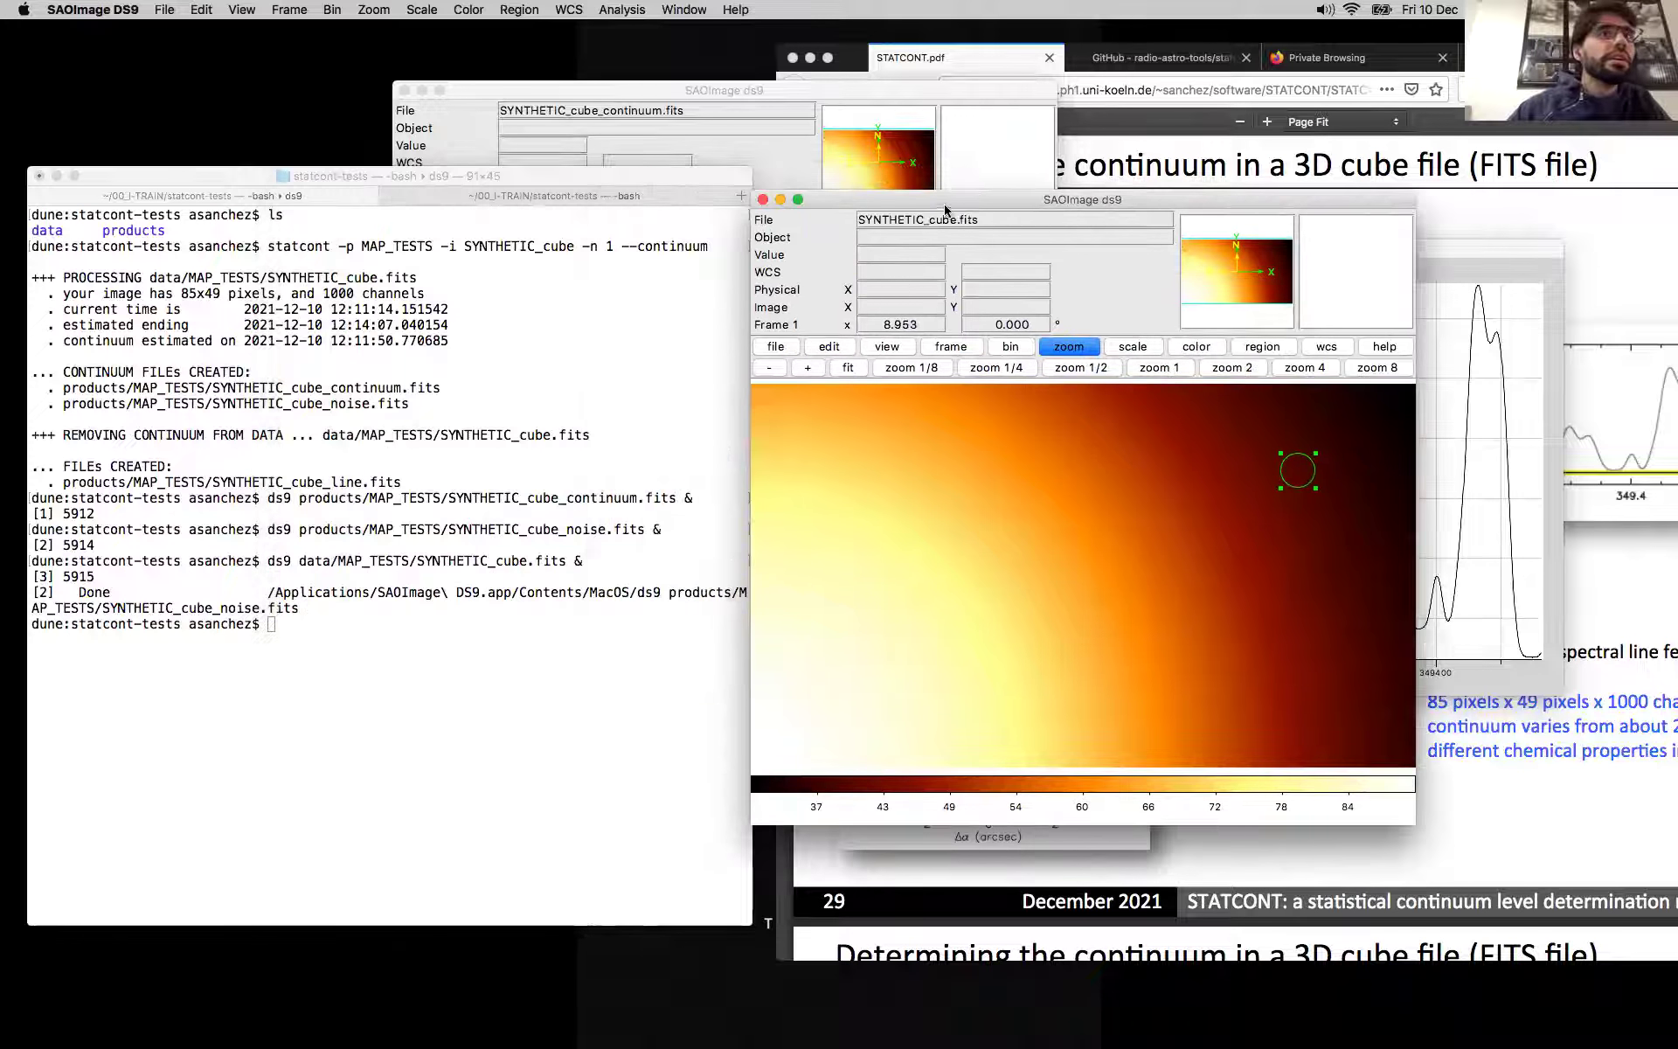
pyautogui.click(324, 622)
pyautogui.press('Return')
pyautogui.write('ls')
pyautogui.press('Return')
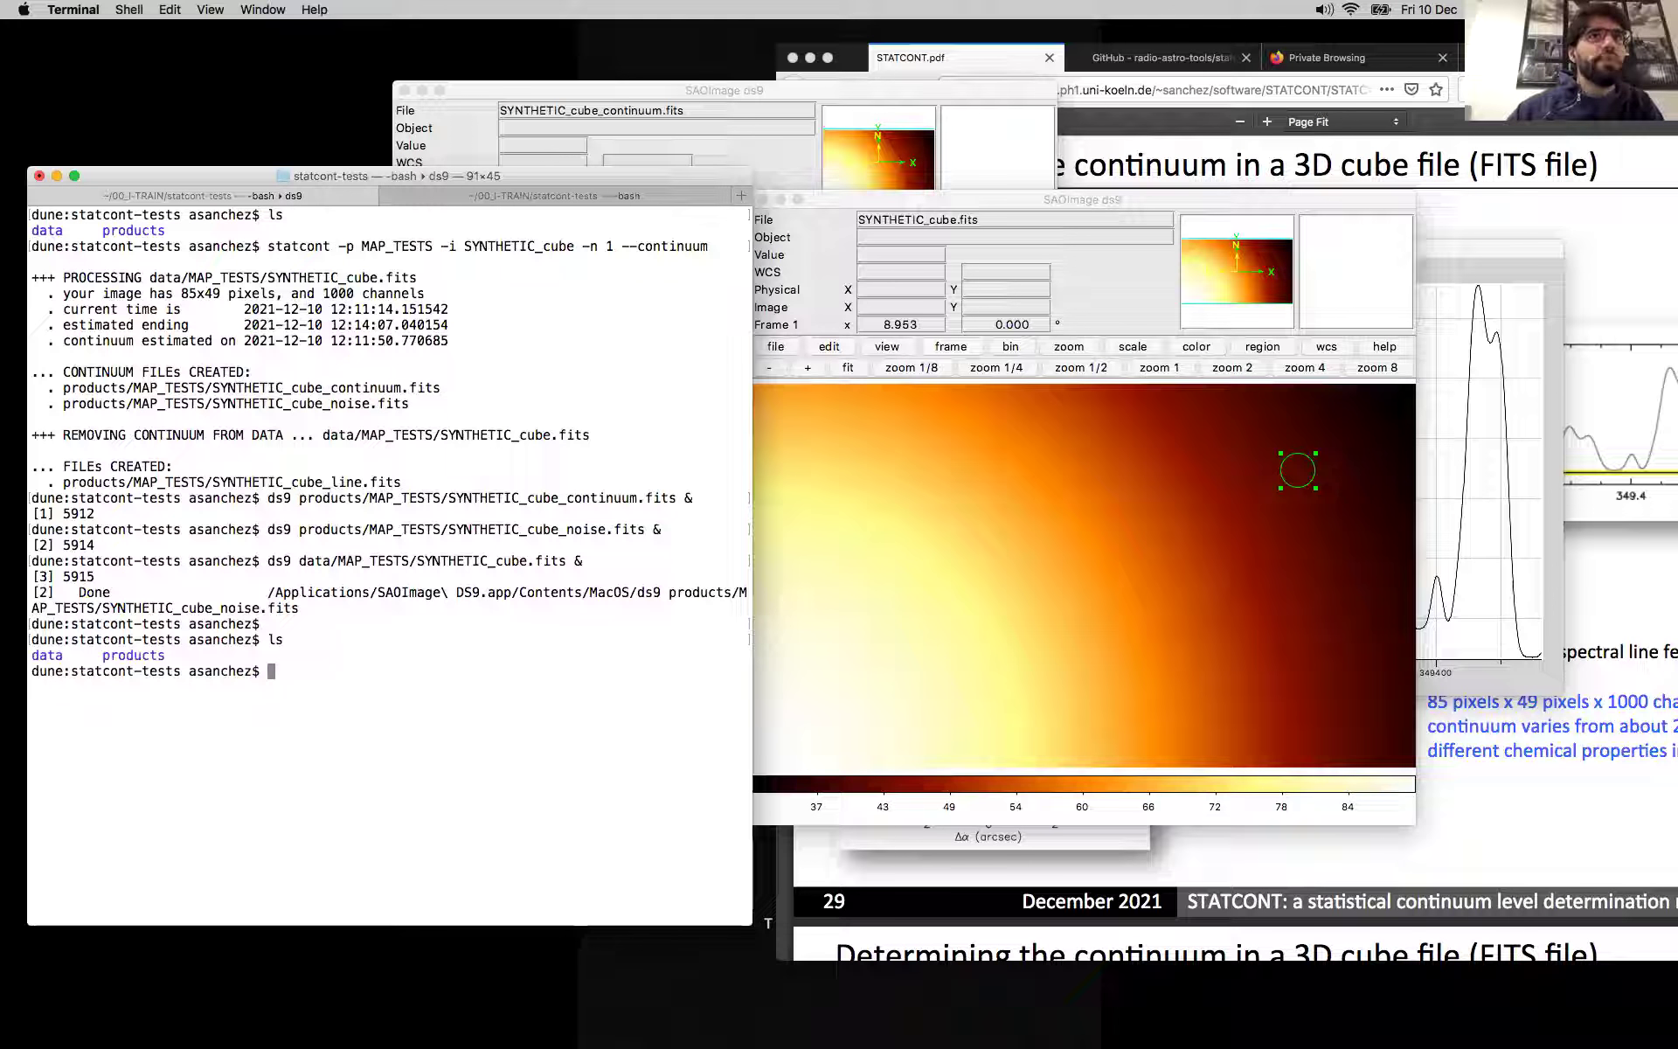
# Step: Close the original cube window and open products/MAP_TESTS/SYNTHETIC_cube_line.fits with ds9 as a background process from the terminal
pyautogui.moveTo(402, 481); pyautogui.dragTo(63, 482)
pyautogui.press('super+c')
pyautogui.write('ds9')
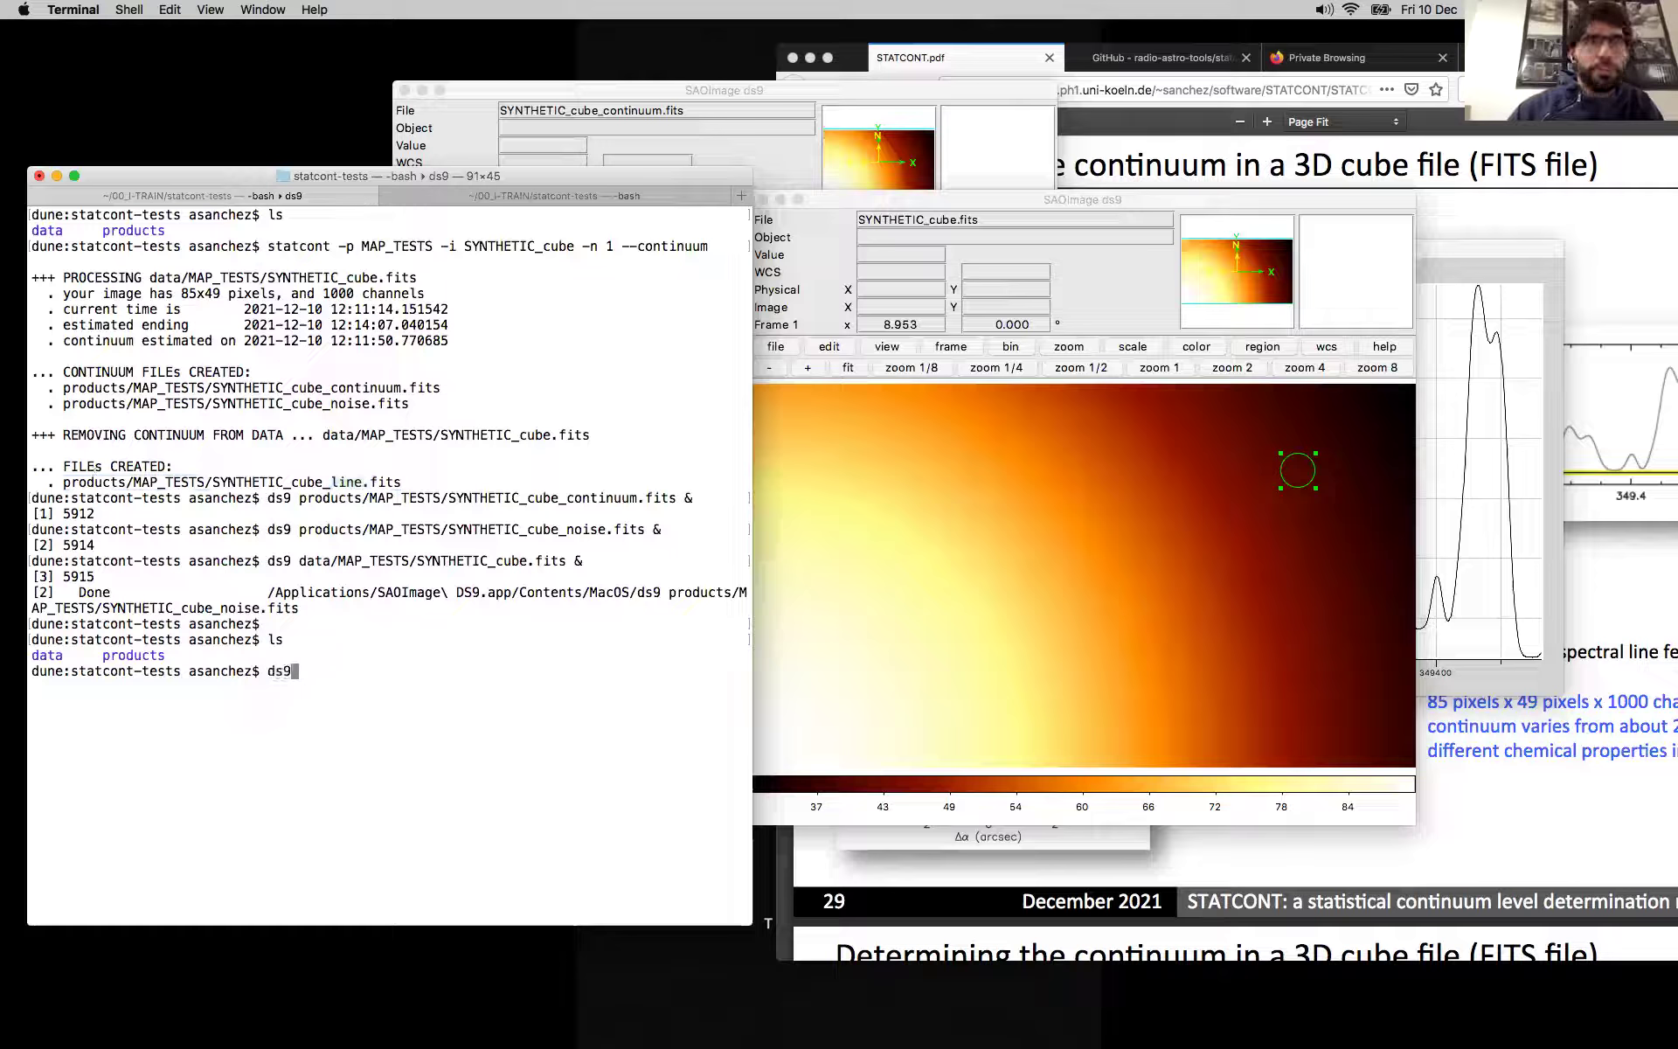
pyautogui.click(933, 255)
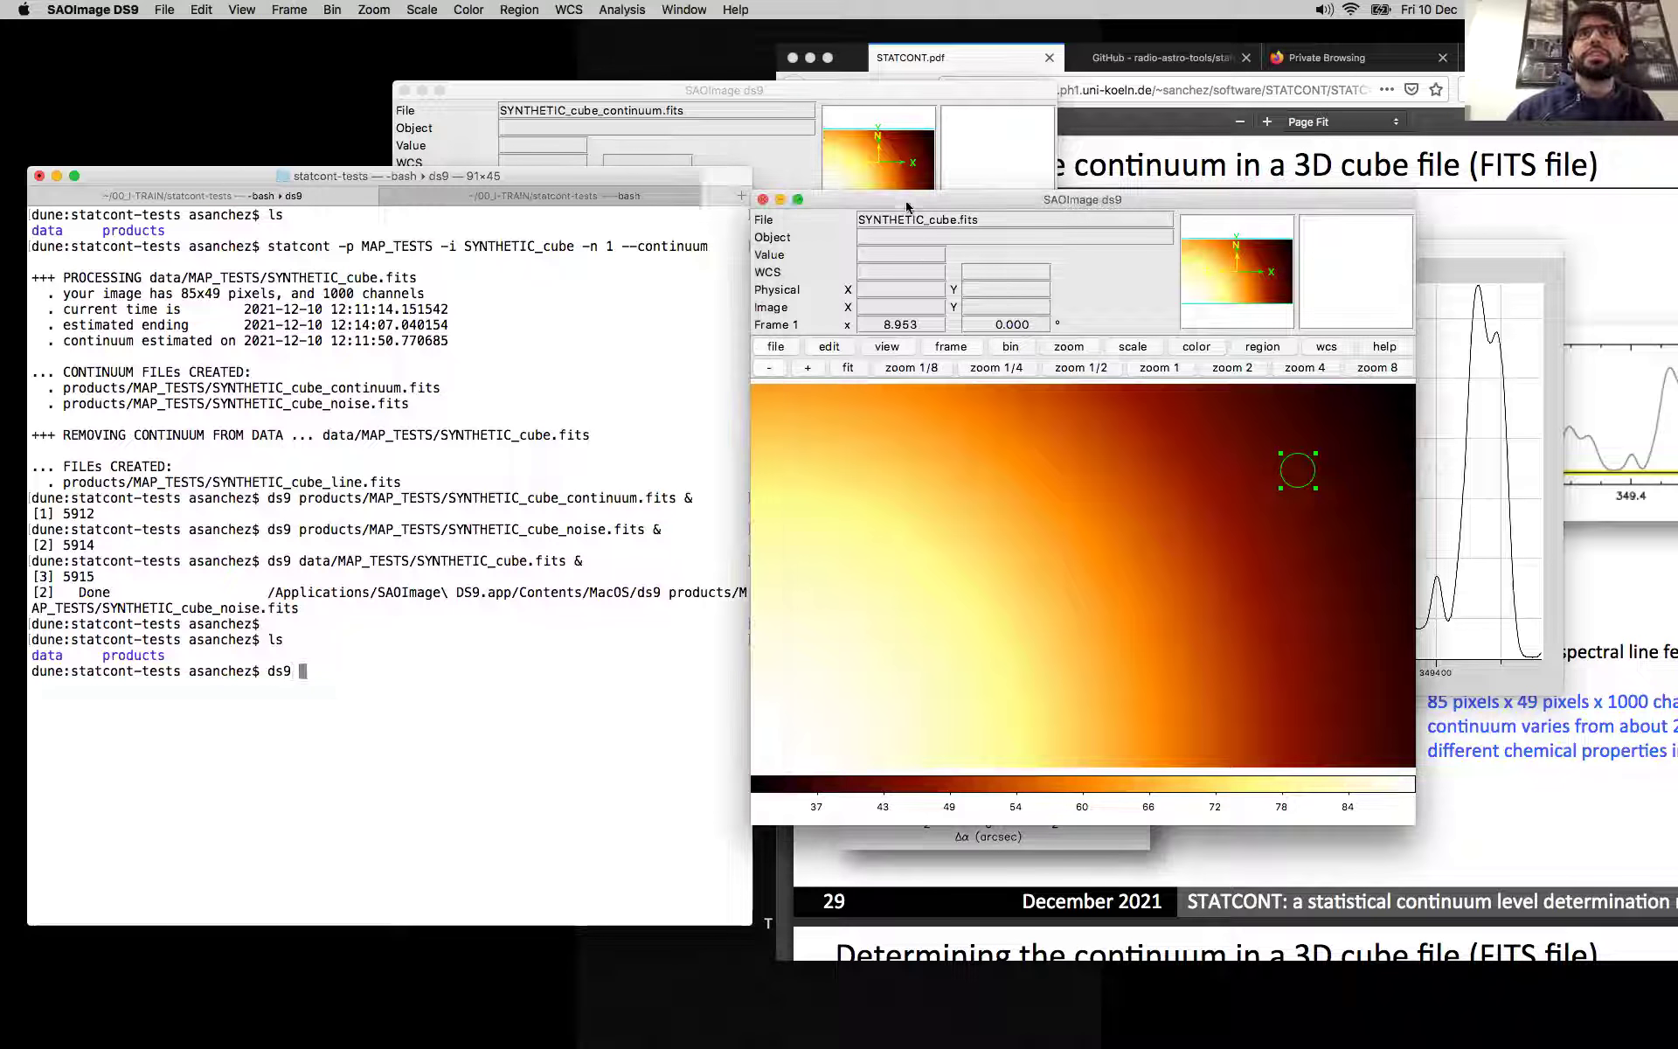
pyautogui.click(763, 199)
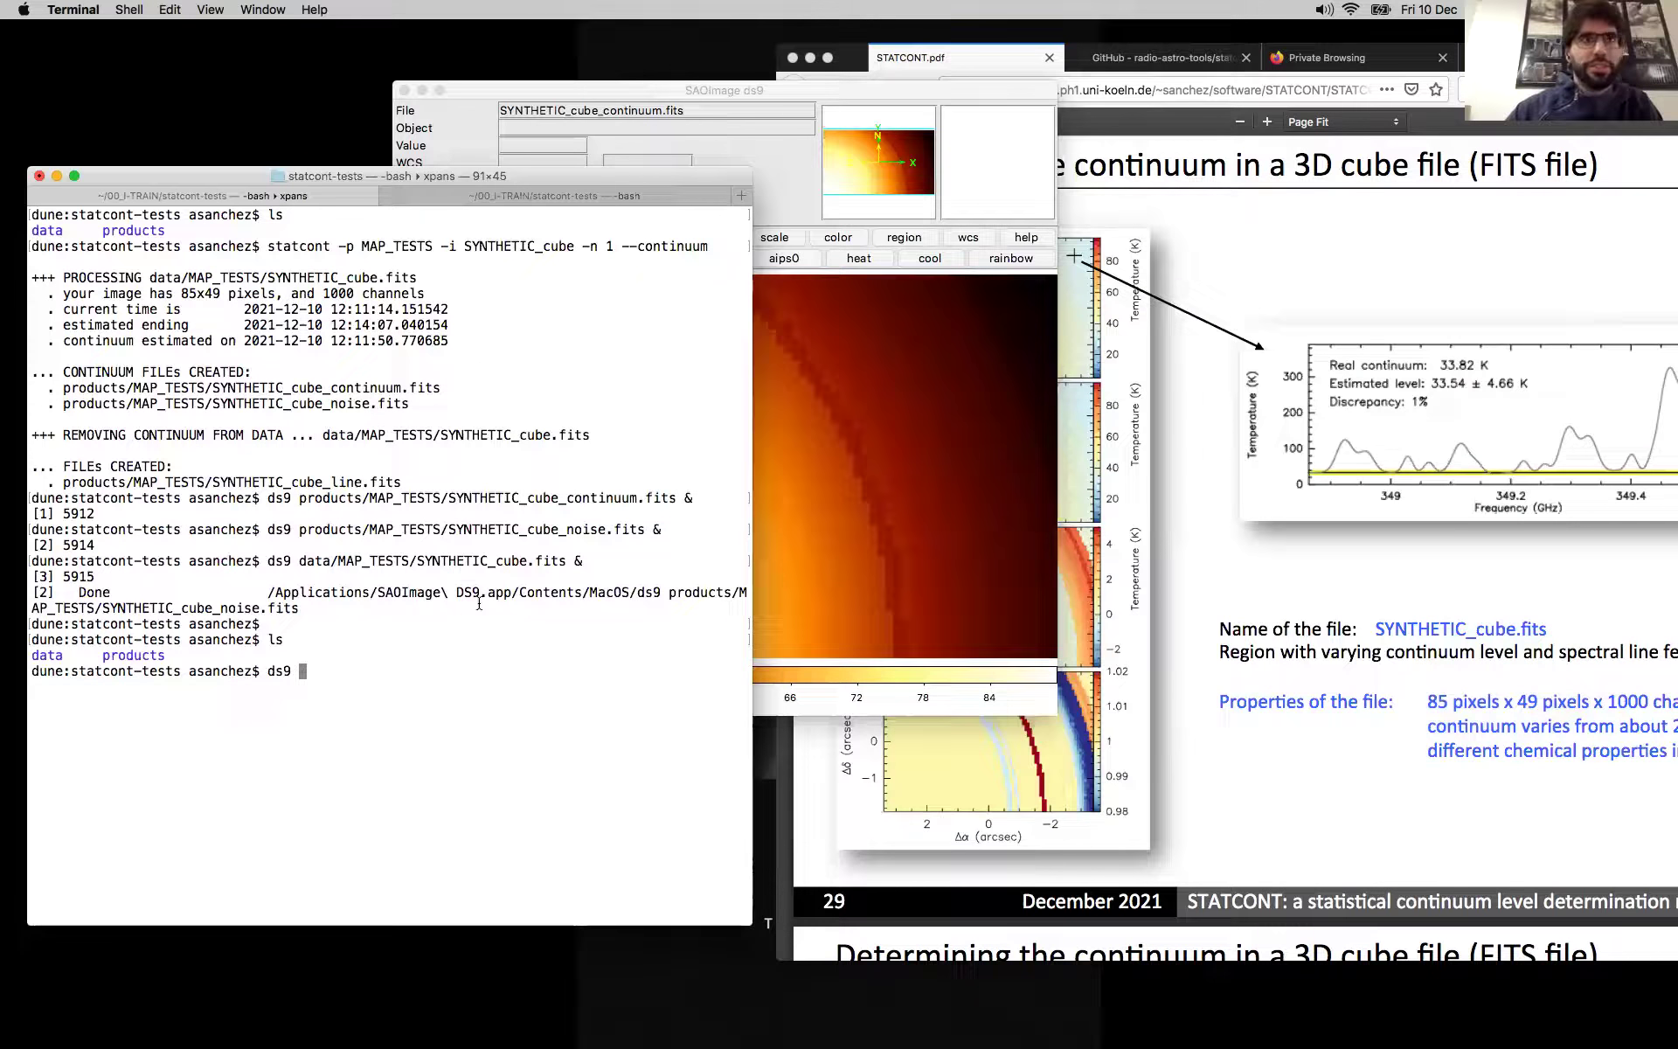
pyautogui.press('super+v')
pyautogui.write('&')
pyautogui.press('Return')
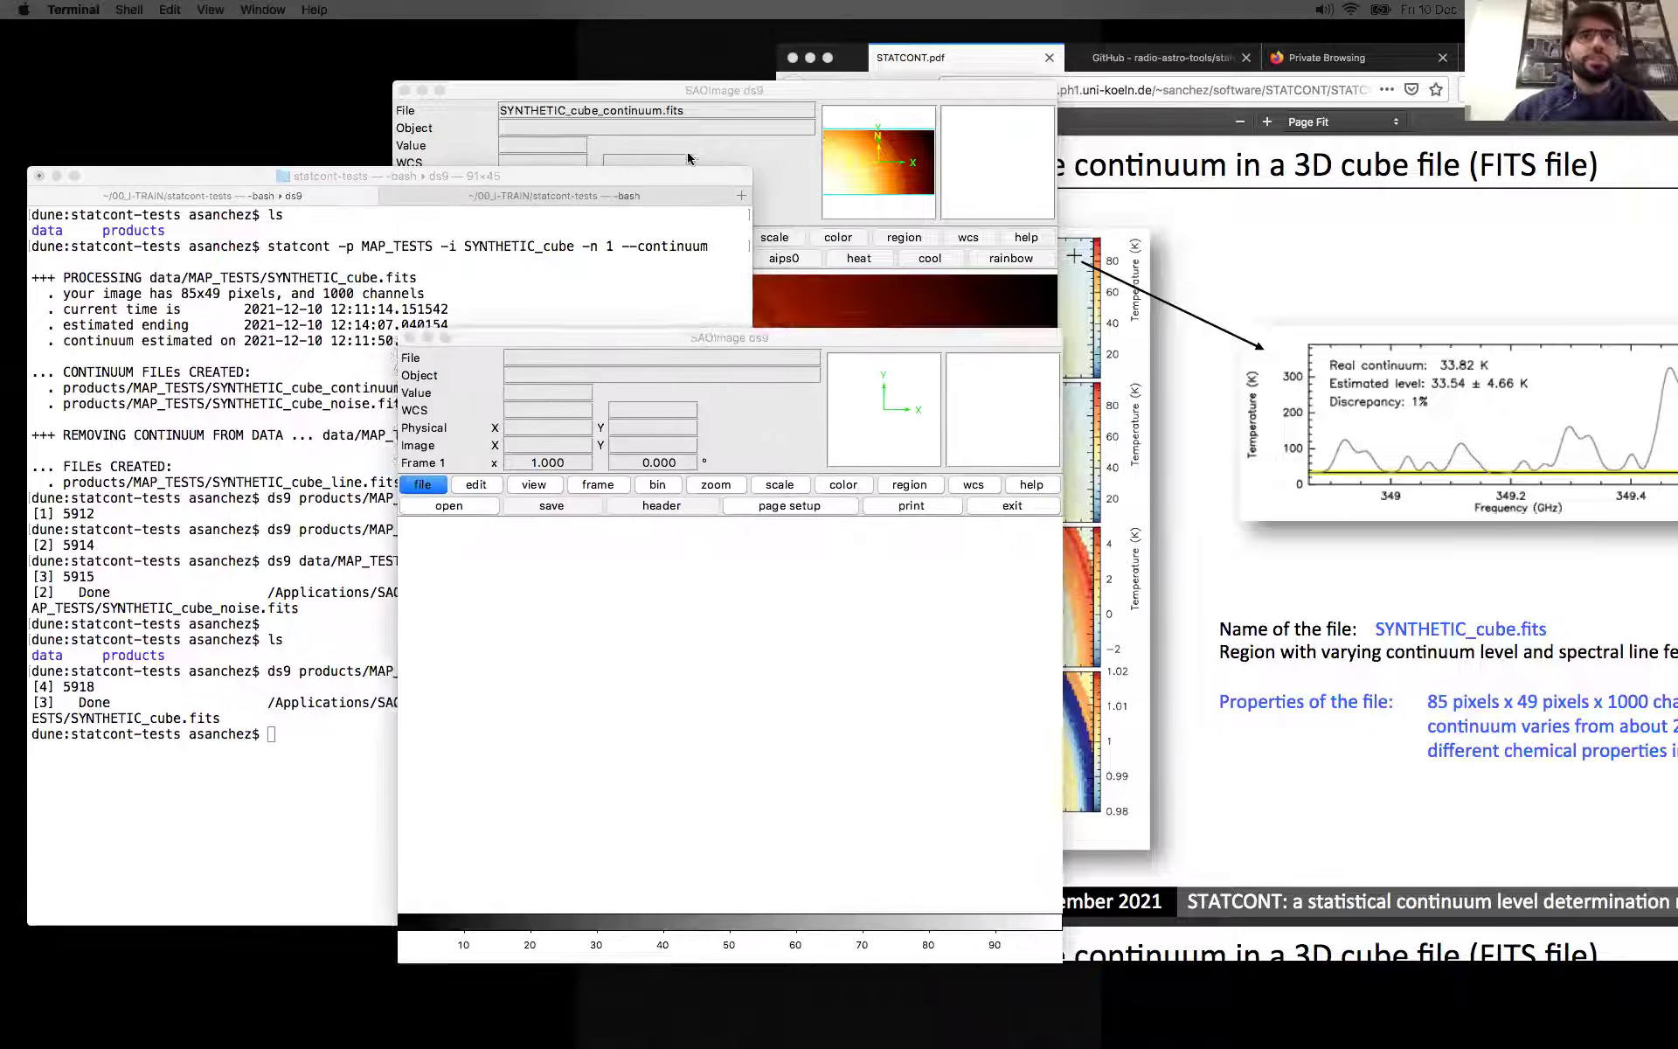
# Step: Arrange the line cube's DS9 window and its Cube slice window so that they do not overlap
pyautogui.moveTo(648, 344); pyautogui.dragTo(721, 127)
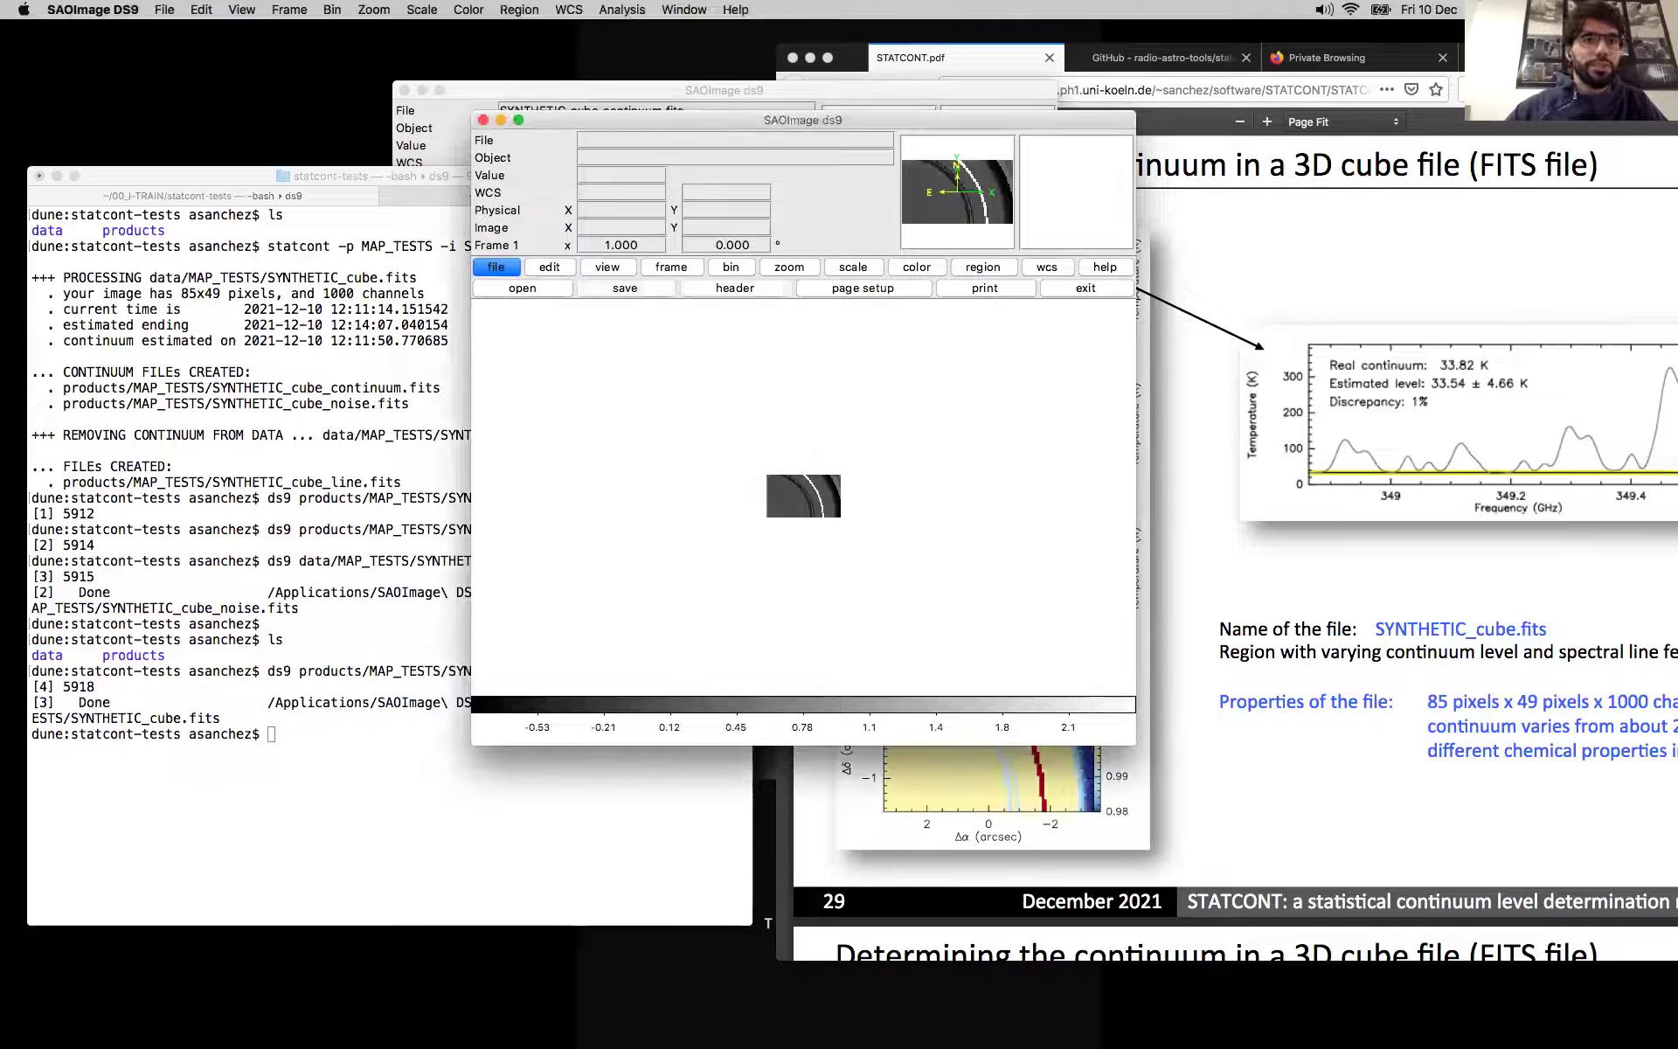
pyautogui.moveTo(1028, 953); pyautogui.dragTo(1357, 729)
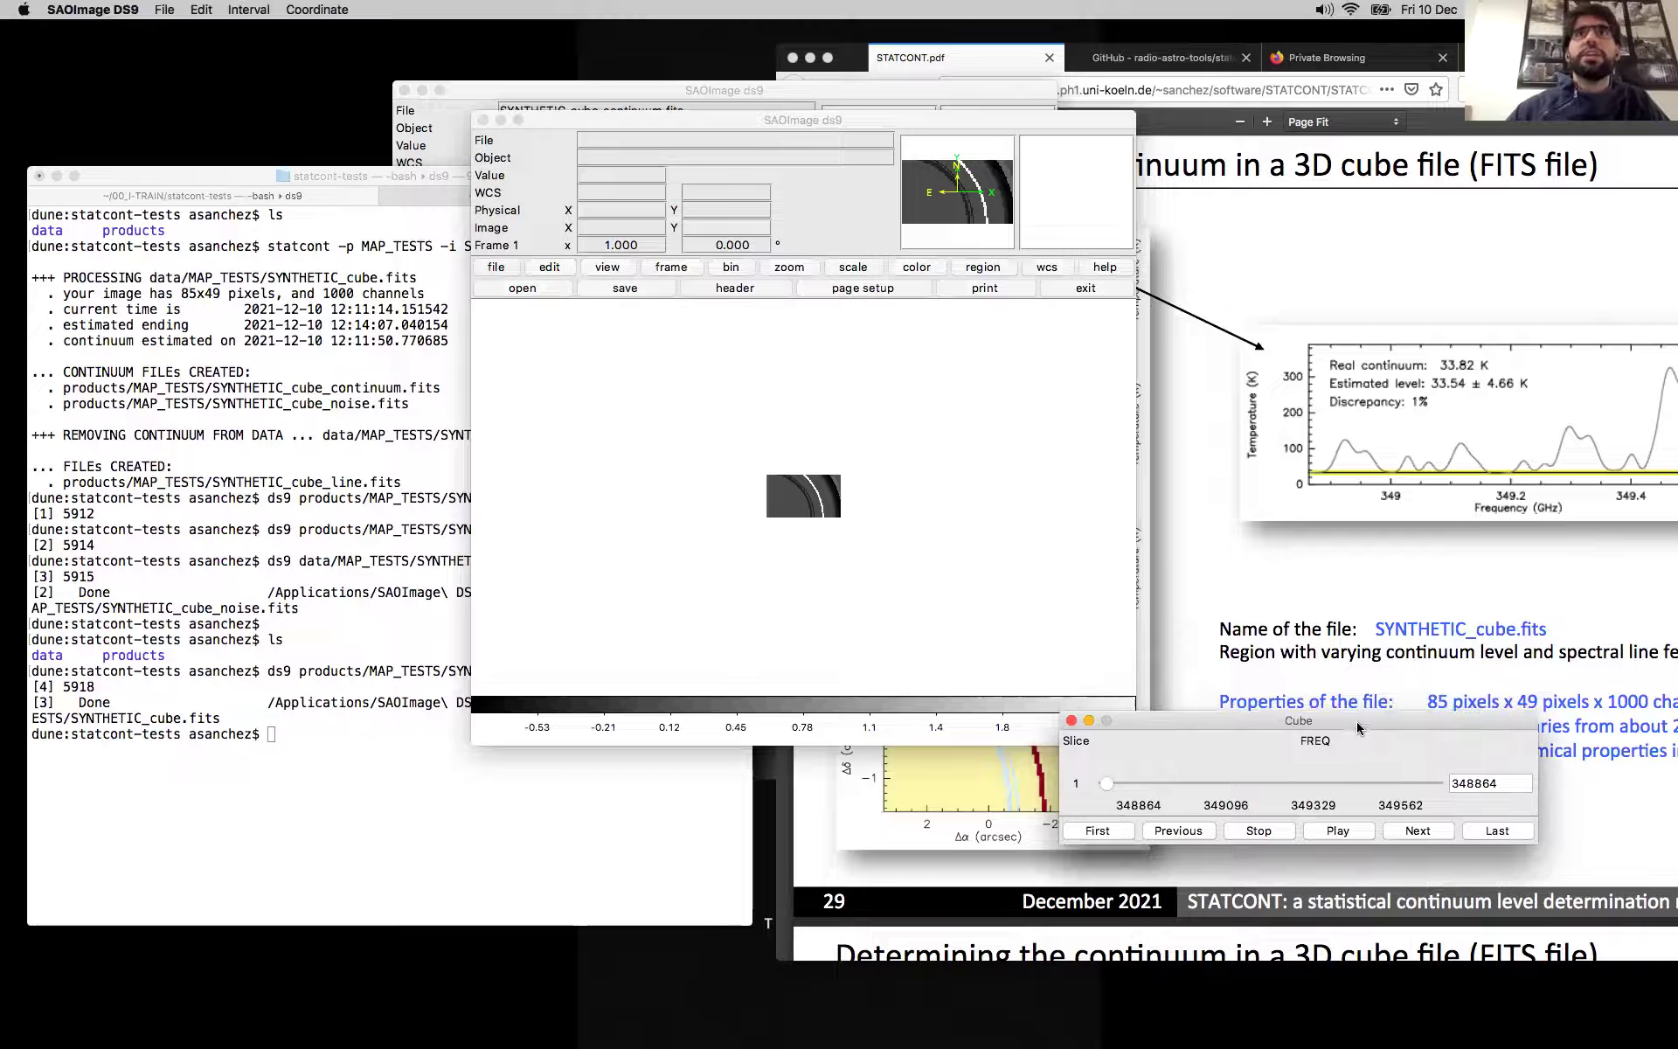
pyautogui.moveTo(1096, 127); pyautogui.dragTo(892, 123)
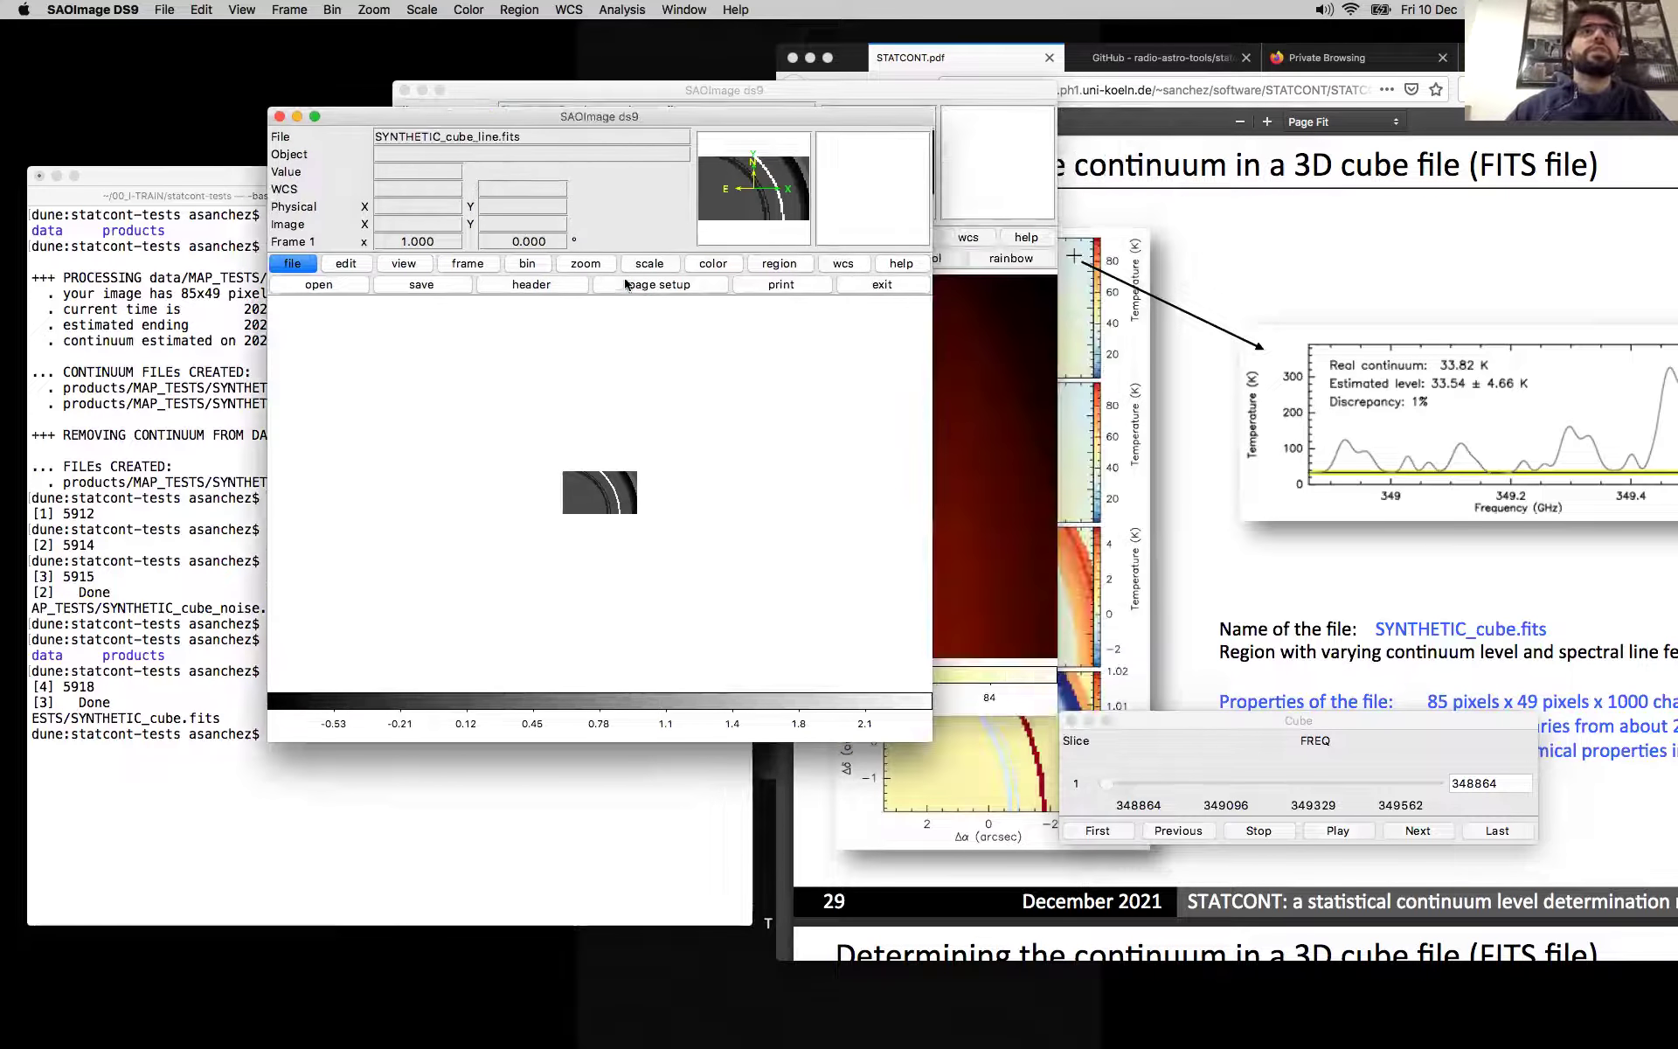
# Step: Display SYNTHETIC_cube_line.fits with the bb colour map and zoom so the whole image fits in the frame
pyautogui.click(714, 264)
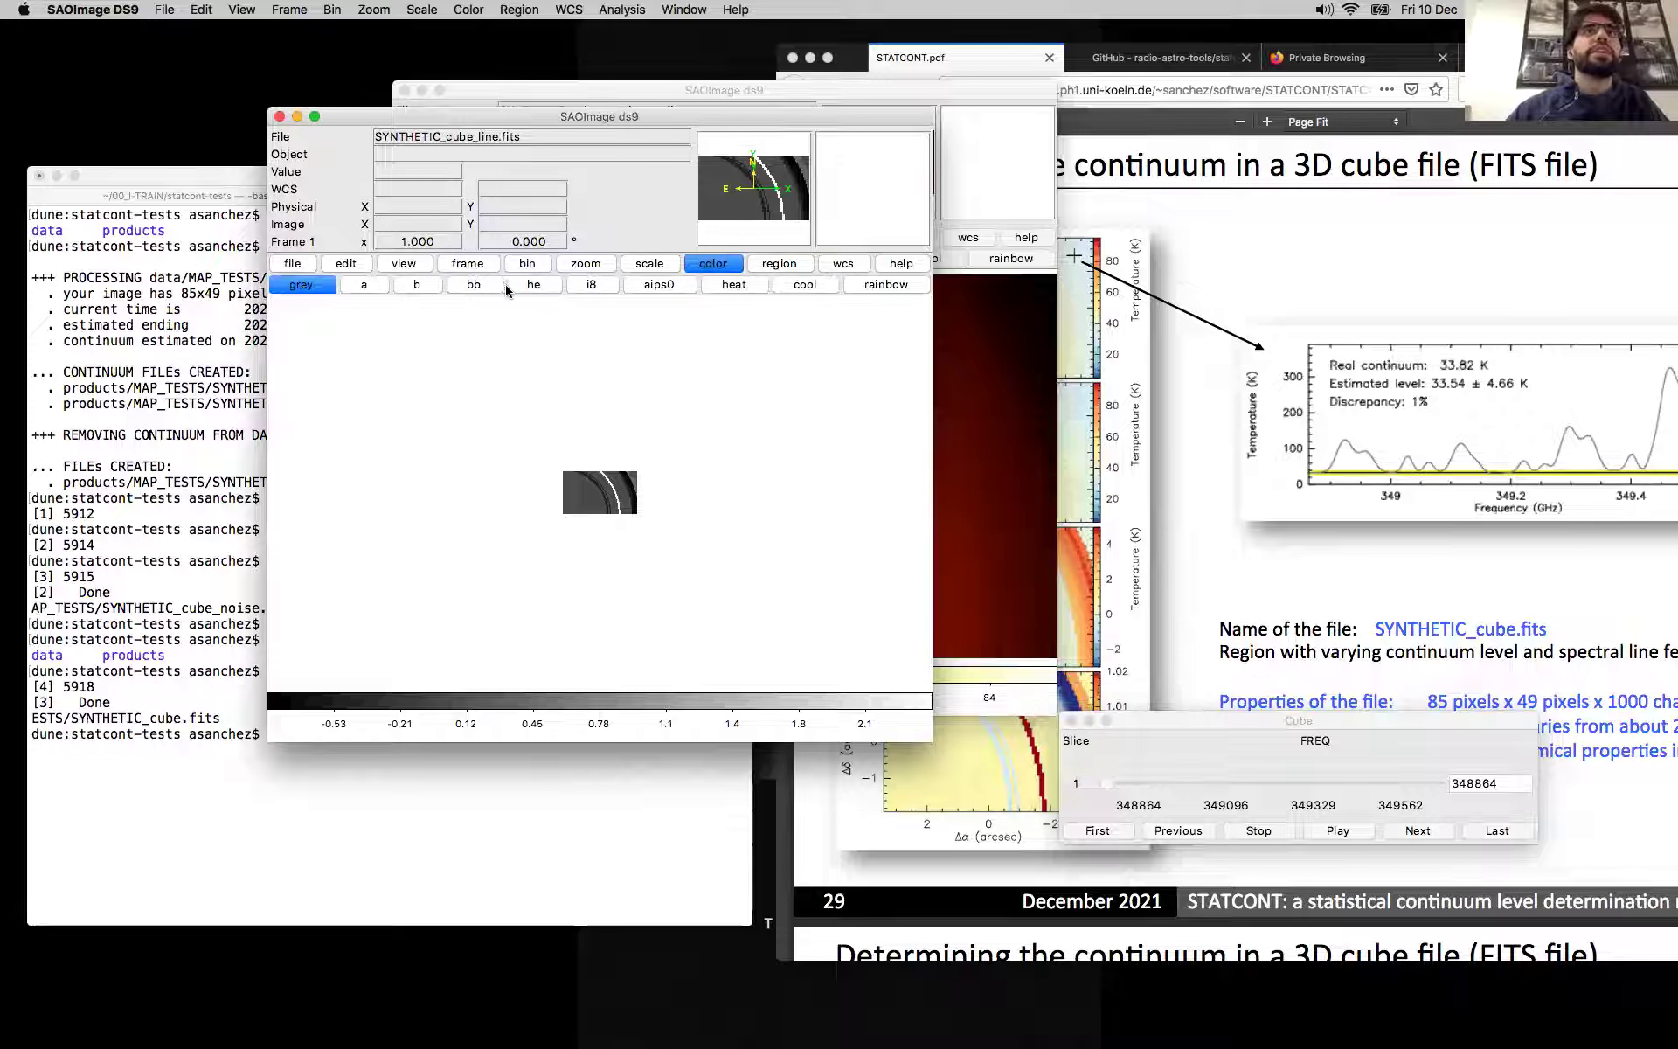
pyautogui.click(483, 285)
pyautogui.click(586, 264)
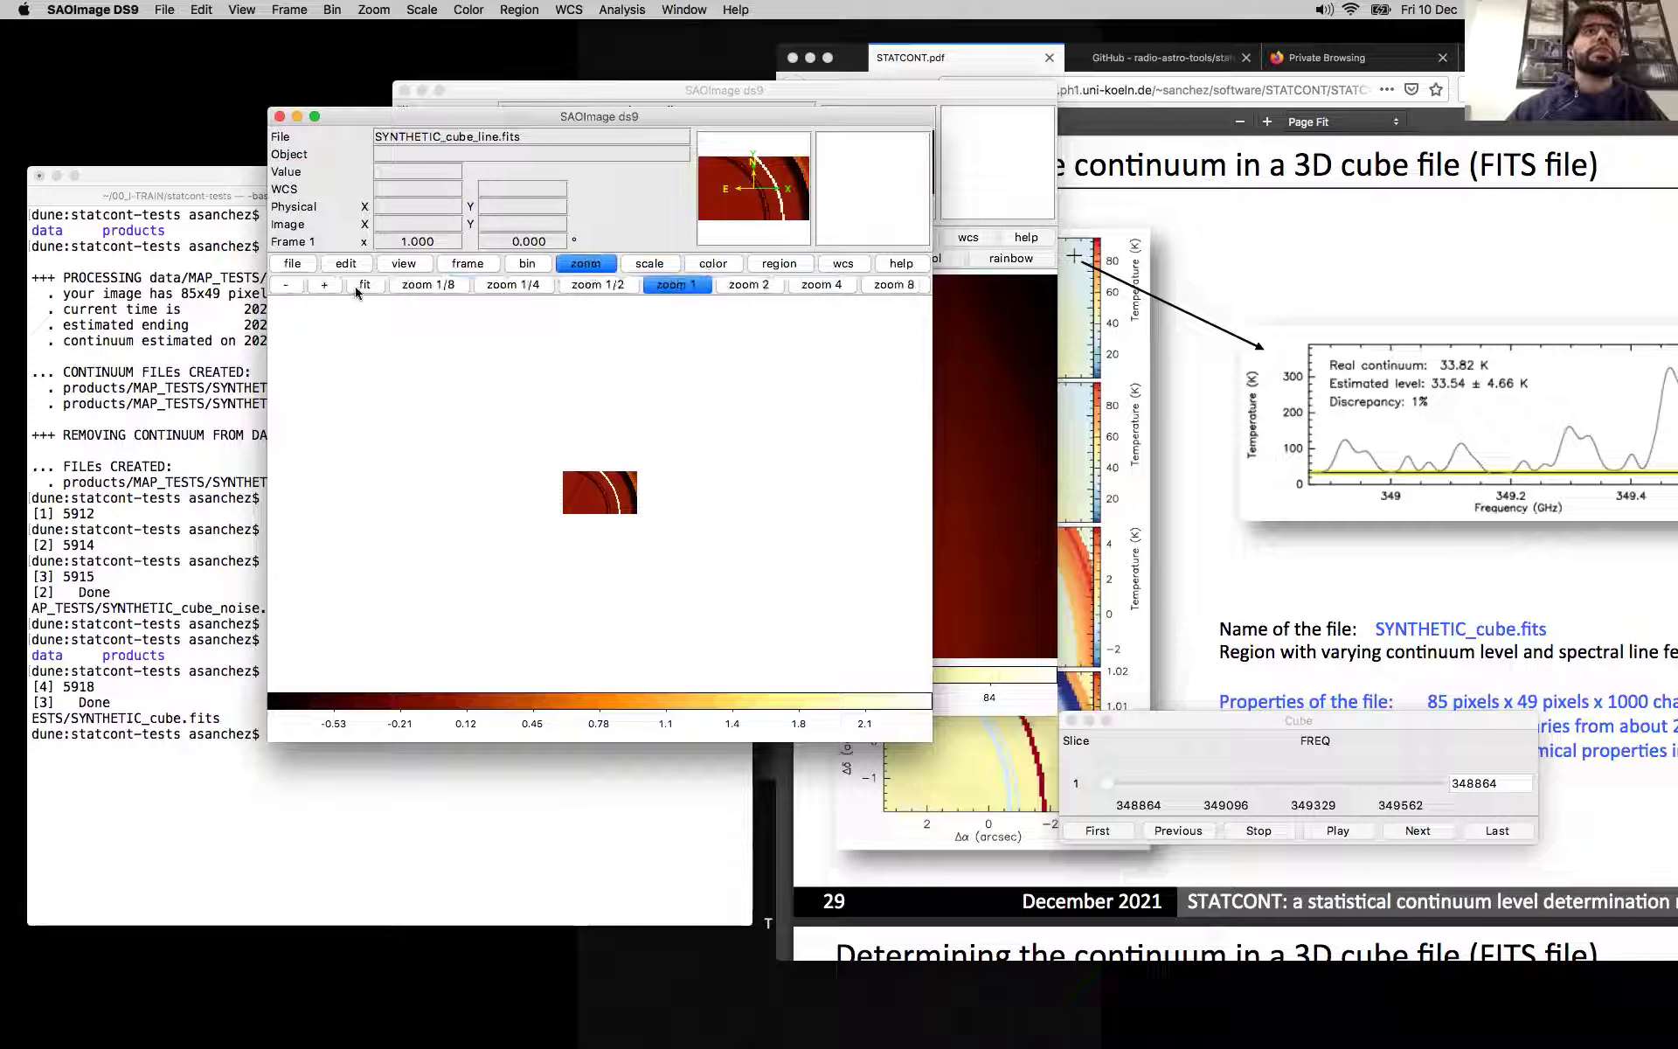
pyautogui.click(361, 286)
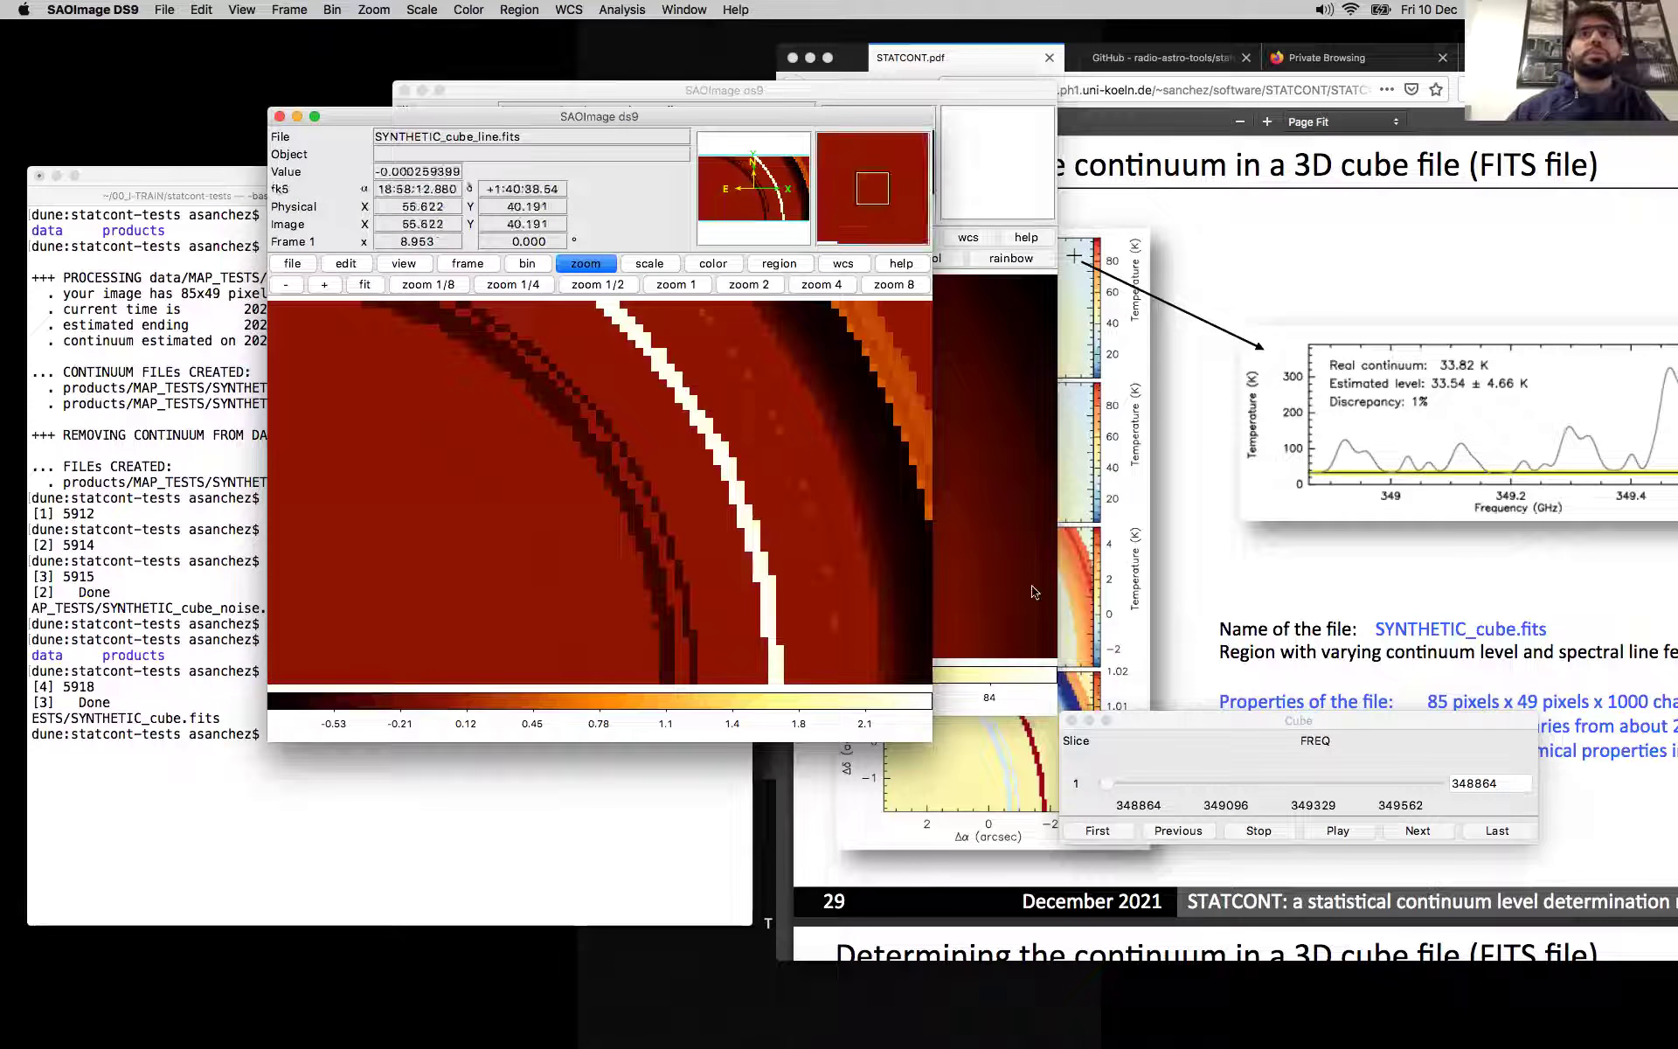
pyautogui.scroll(2, 722, 514)
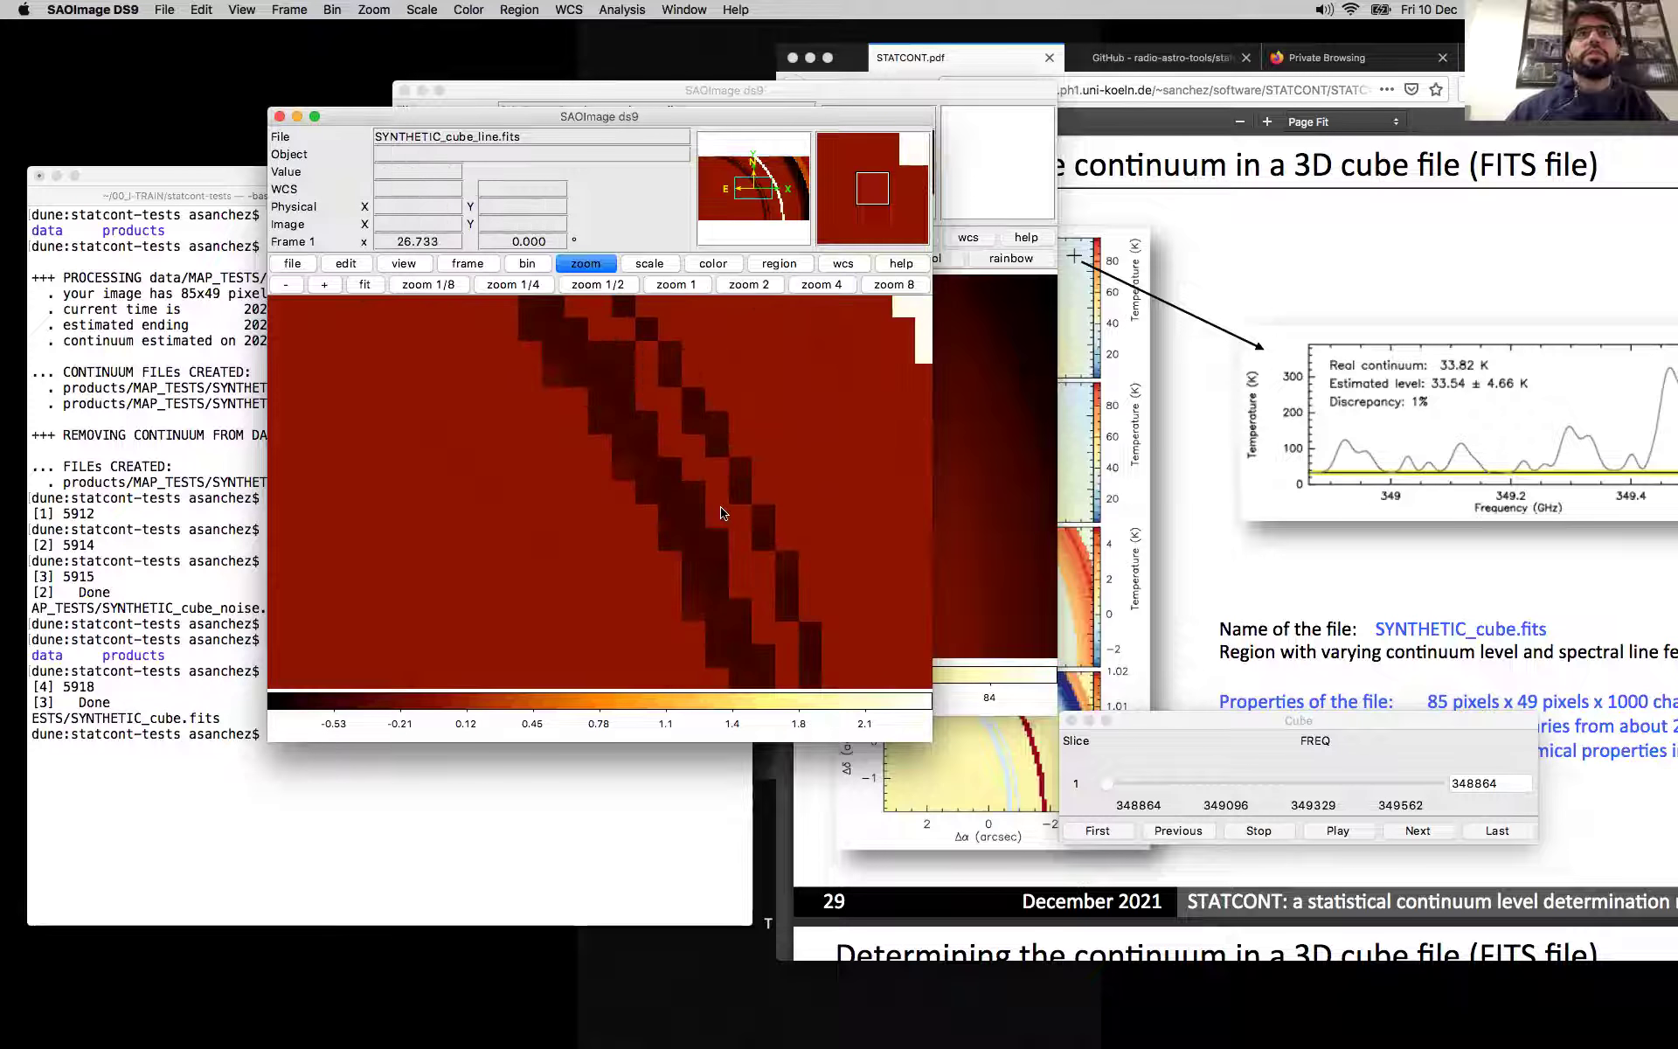
pyautogui.scroll(-5, 723, 510)
pyautogui.scroll(2, 722, 509)
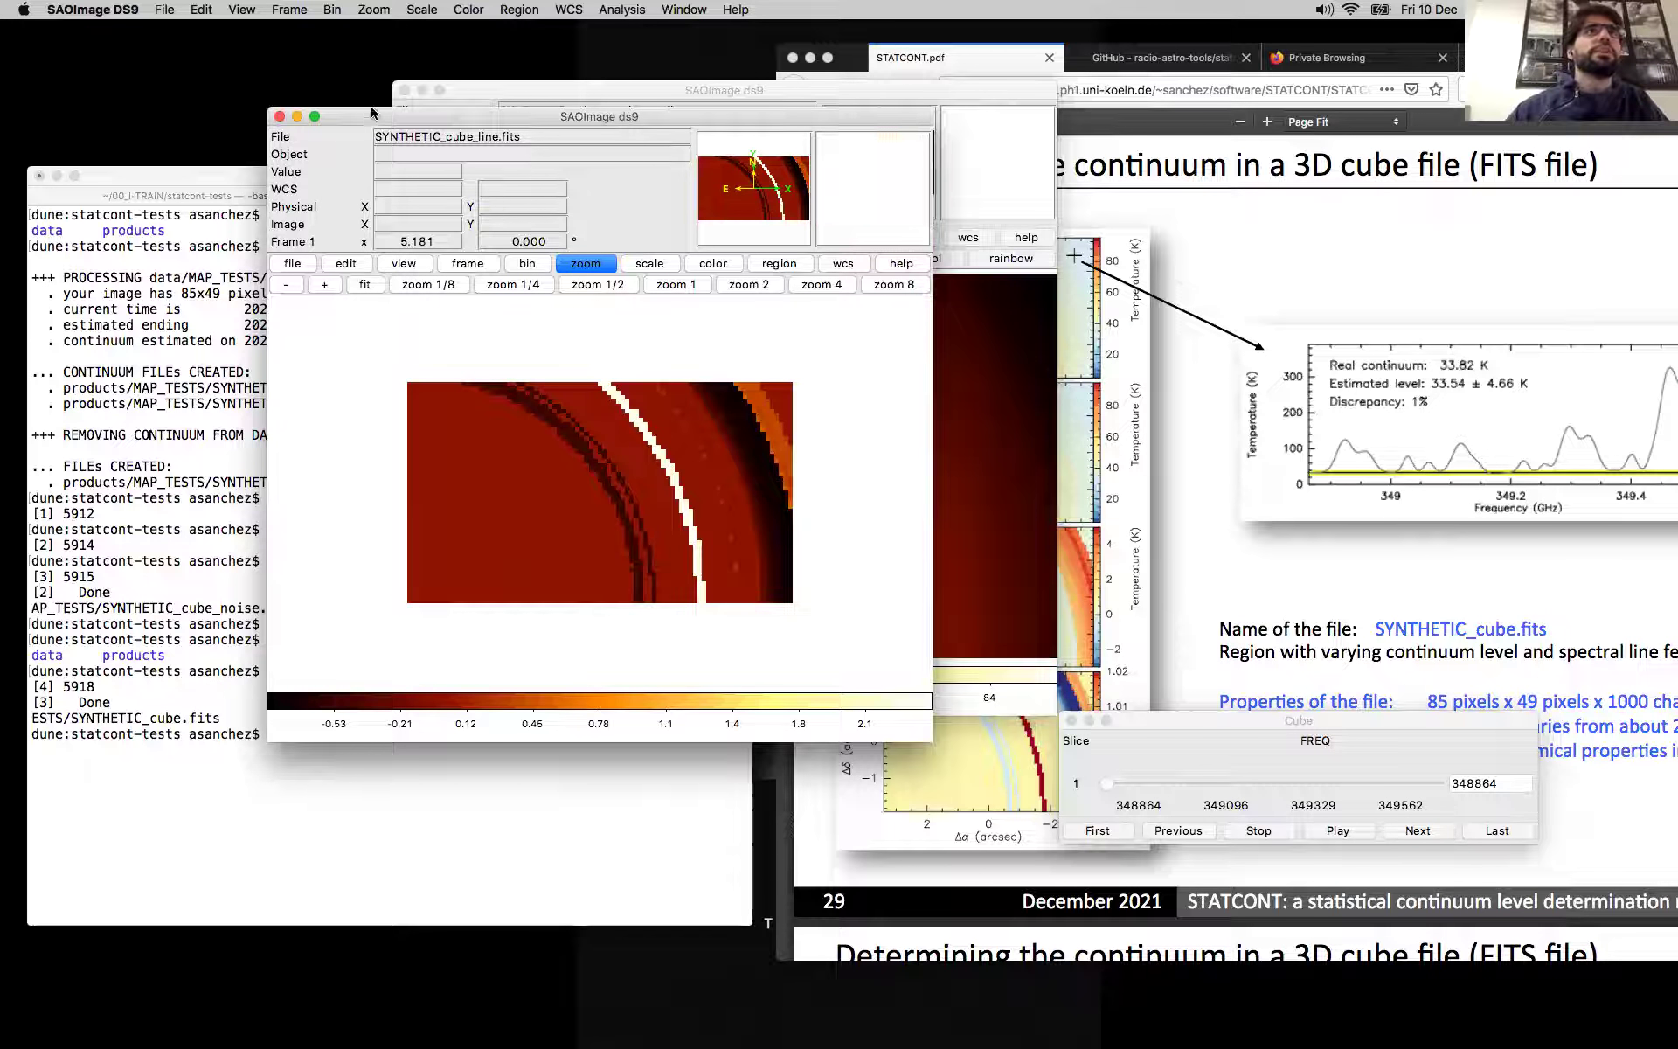
# Step: Switch DS9 to region editing, place a circle region in the lower-left part of the line cube, and enlarge its spectrum plot
pyautogui.click(202, 10)
pyautogui.click(223, 138)
pyautogui.click(459, 529)
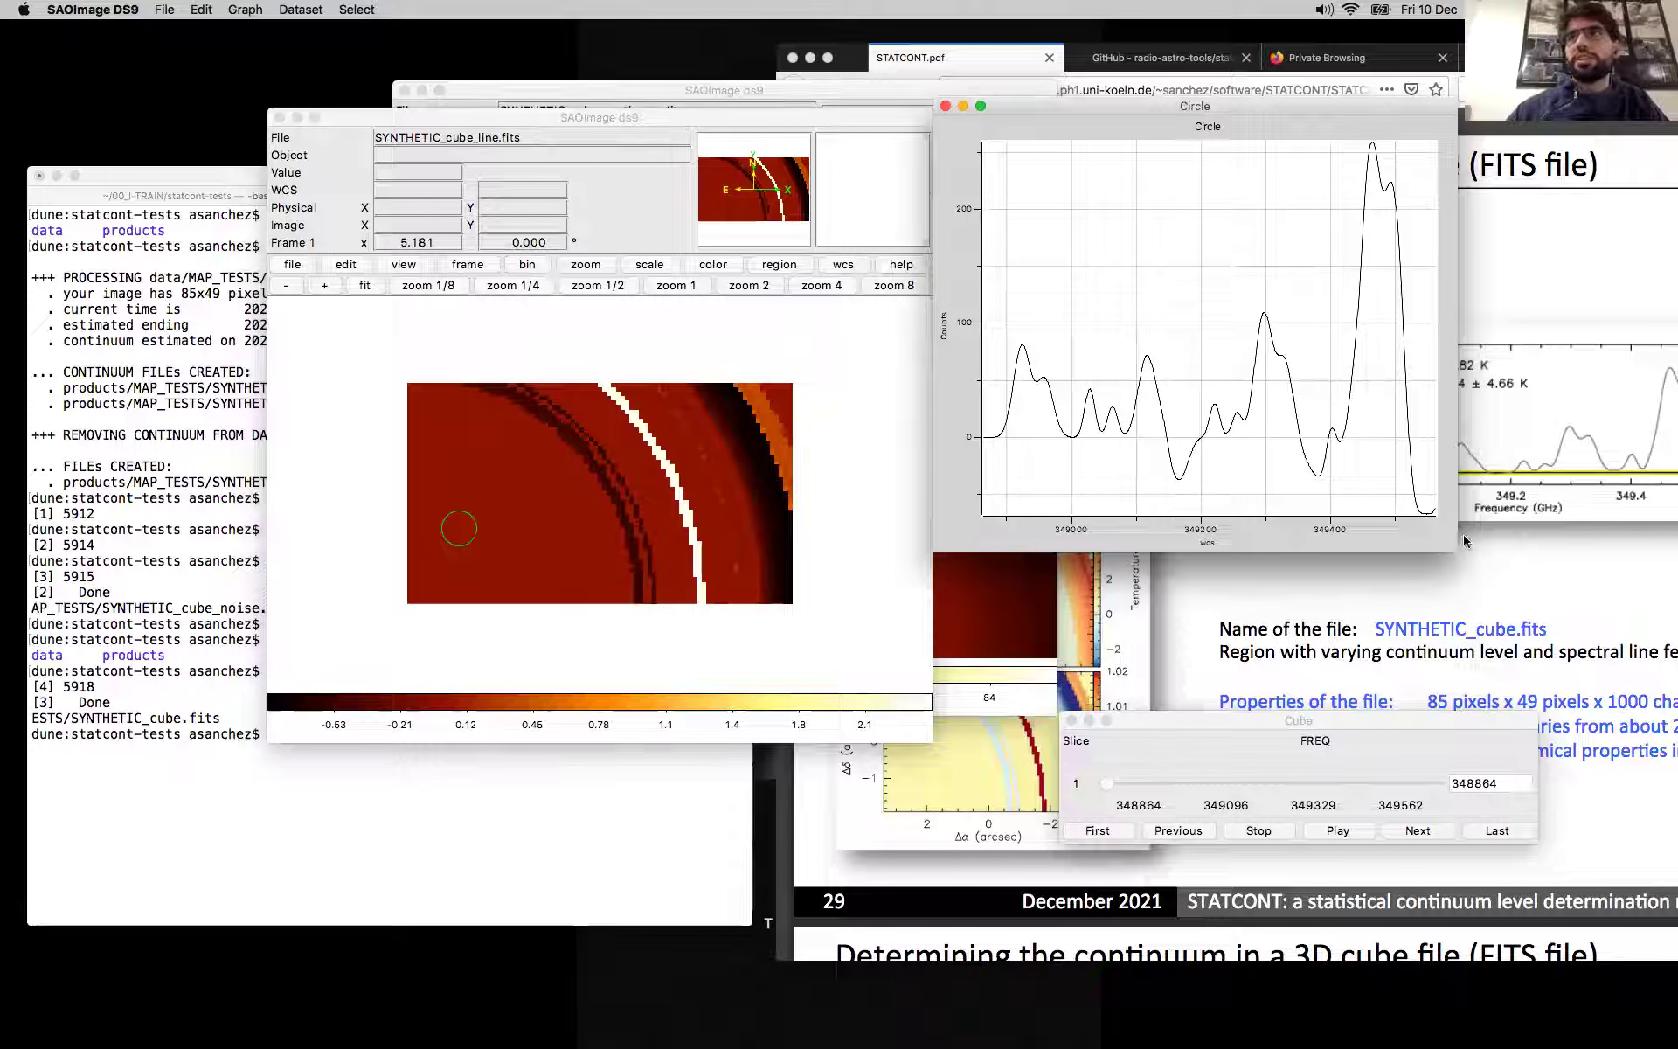
pyautogui.moveTo(1460, 549); pyautogui.dragTo(1564, 715)
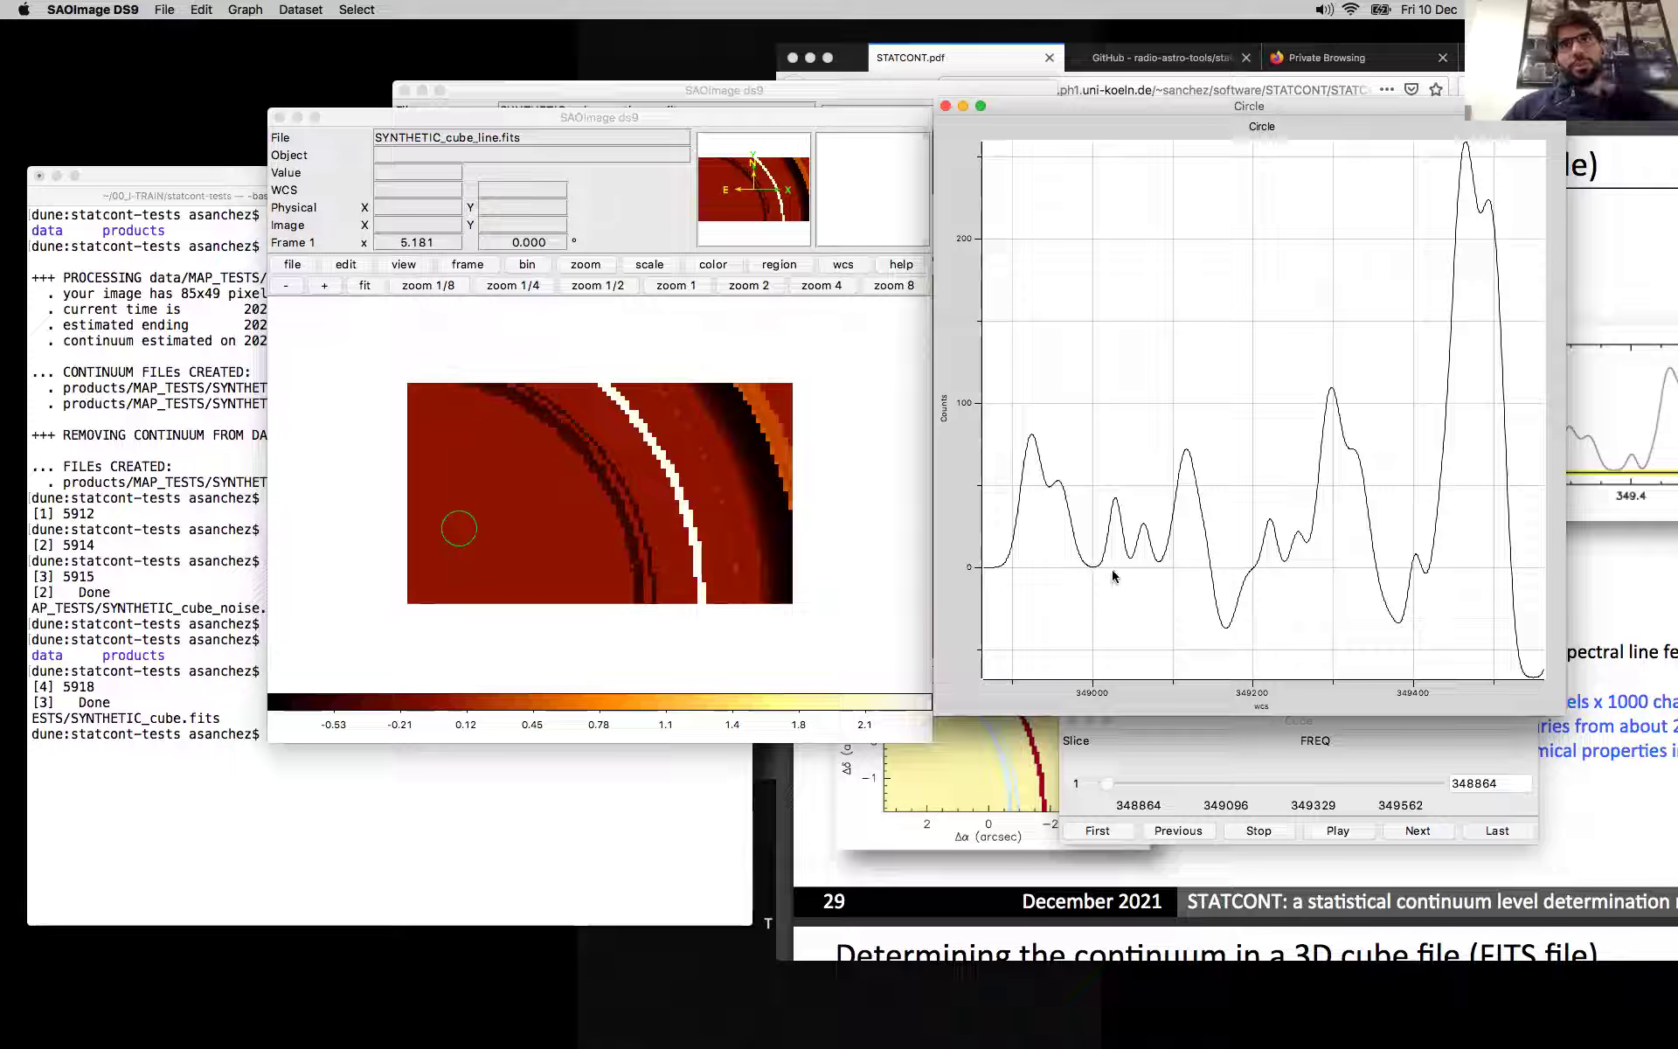
# Step: Shrink the circle region and move it to the lower-left corner of the line cube to compare the spectra
pyautogui.click(458, 528)
pyautogui.moveTo(479, 553); pyautogui.dragTo(461, 530)
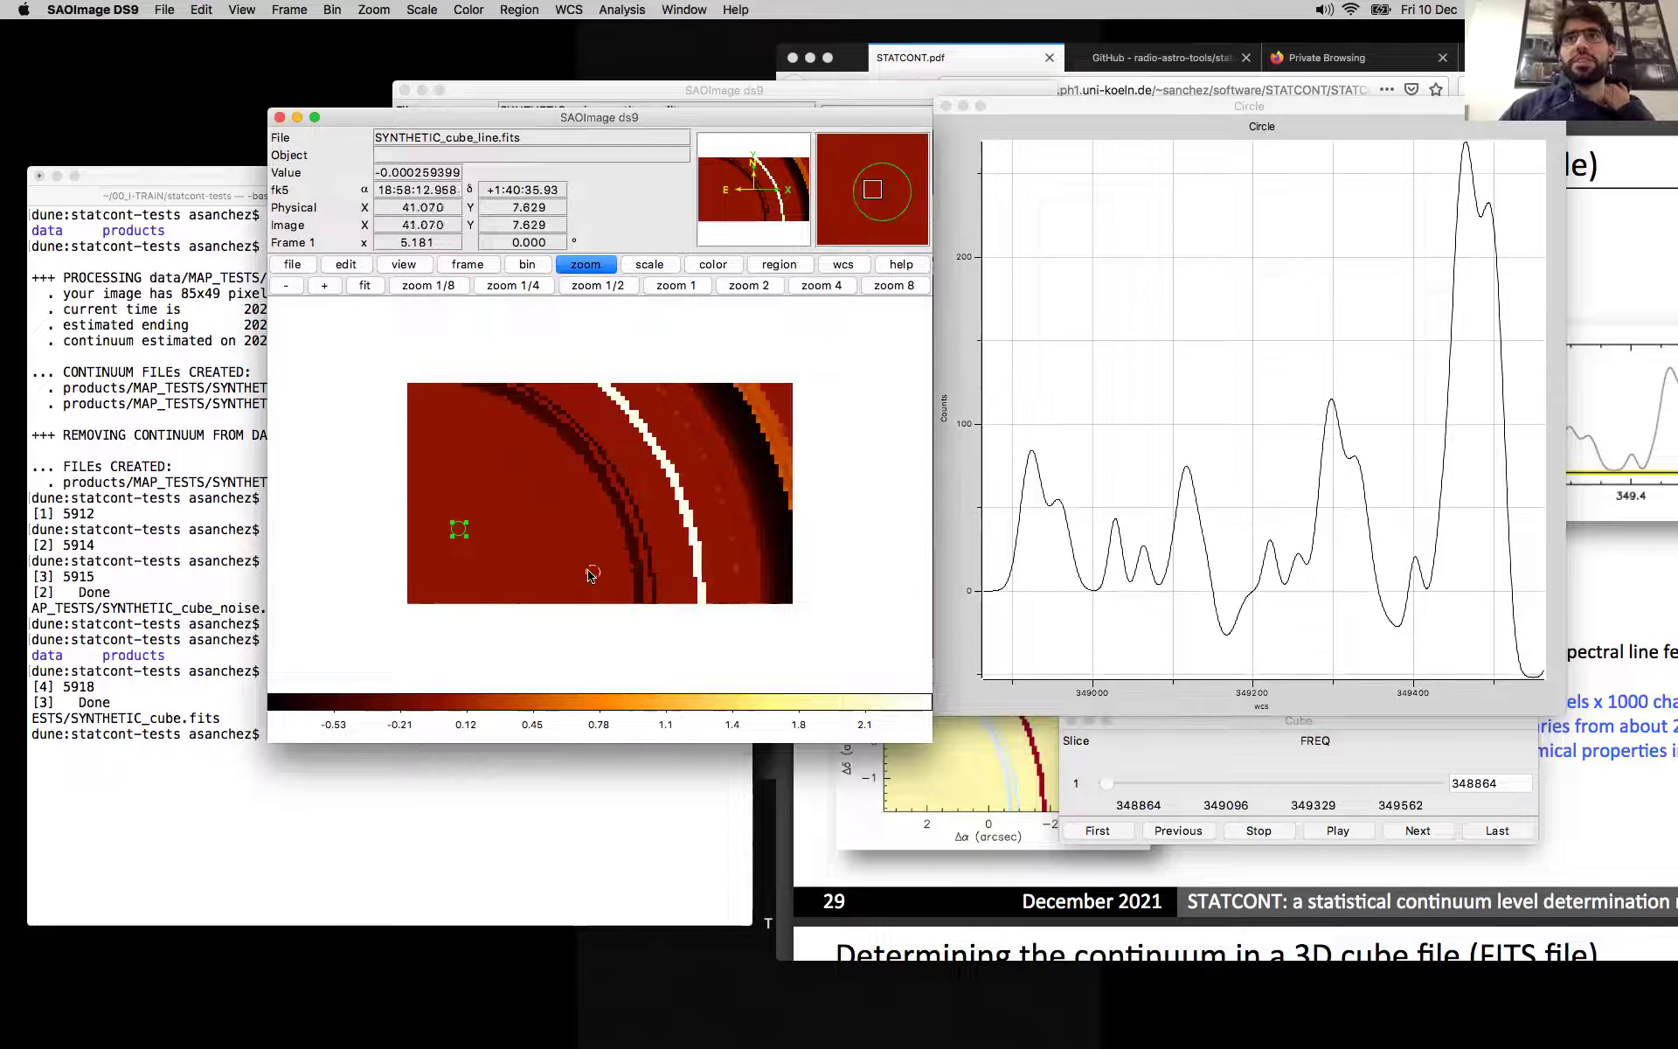
pyautogui.click(423, 592)
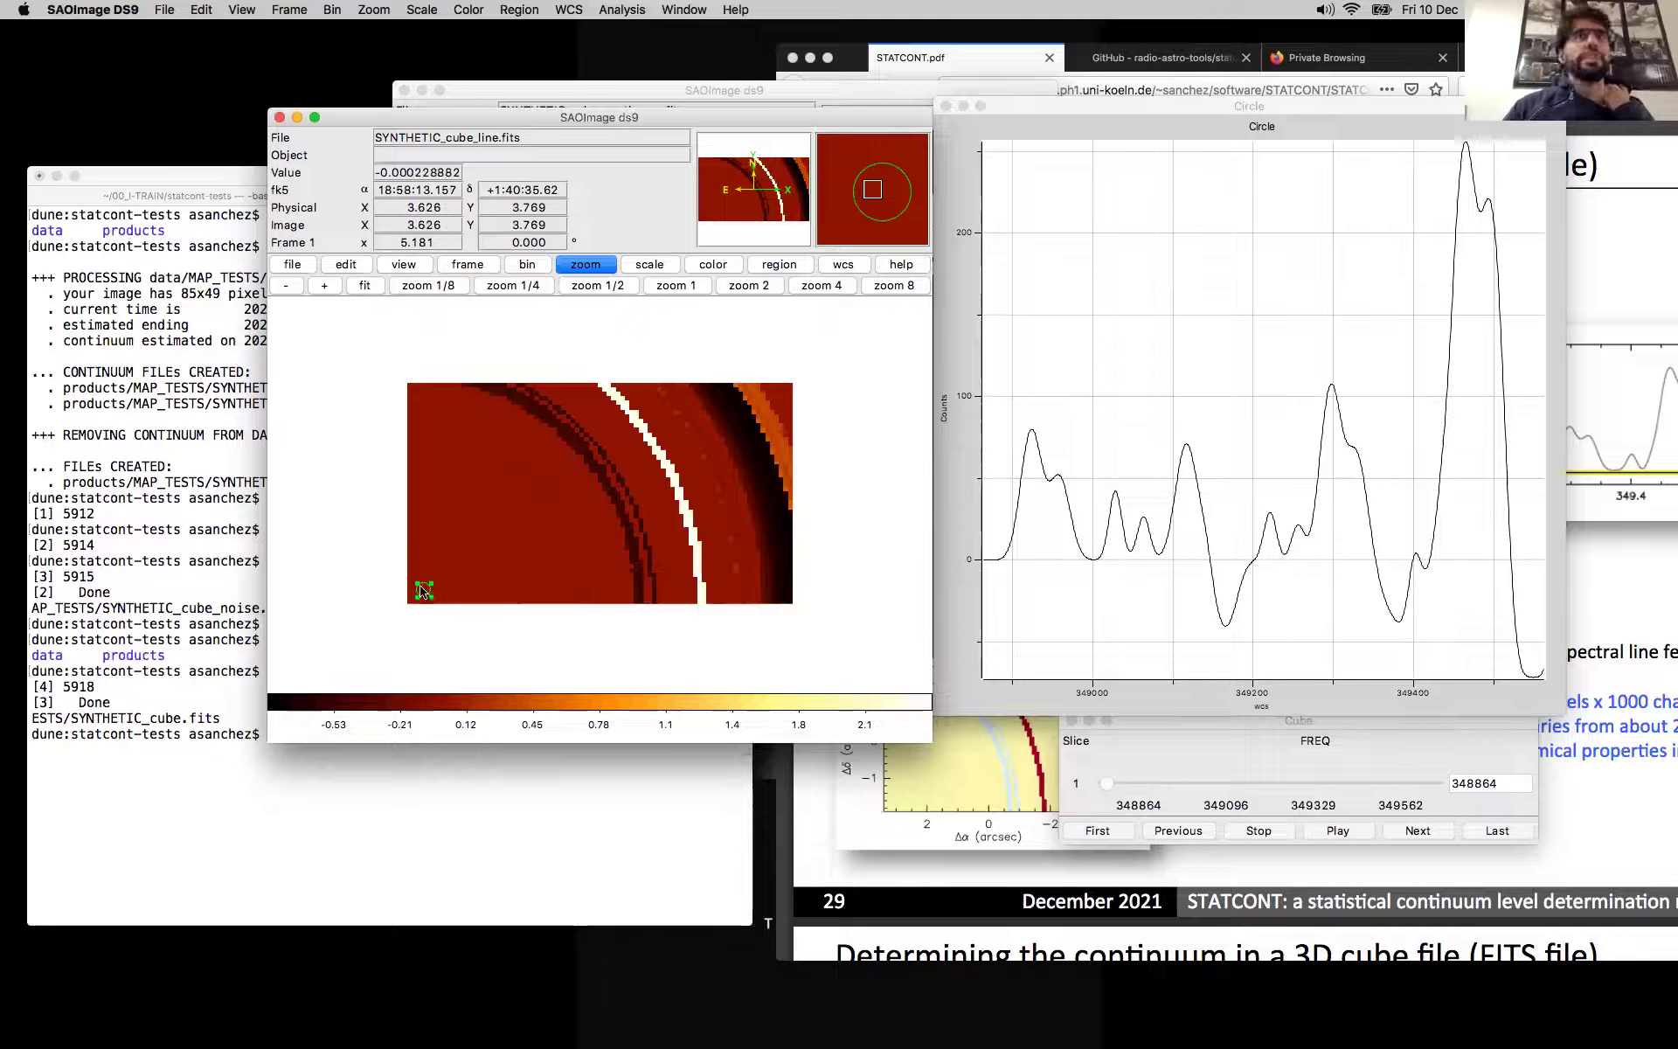
# Step: Close the line cube and continuum windows in DS9 and bring the STATCONT.pdf slides in Firefox fully into view
pyautogui.click(278, 117)
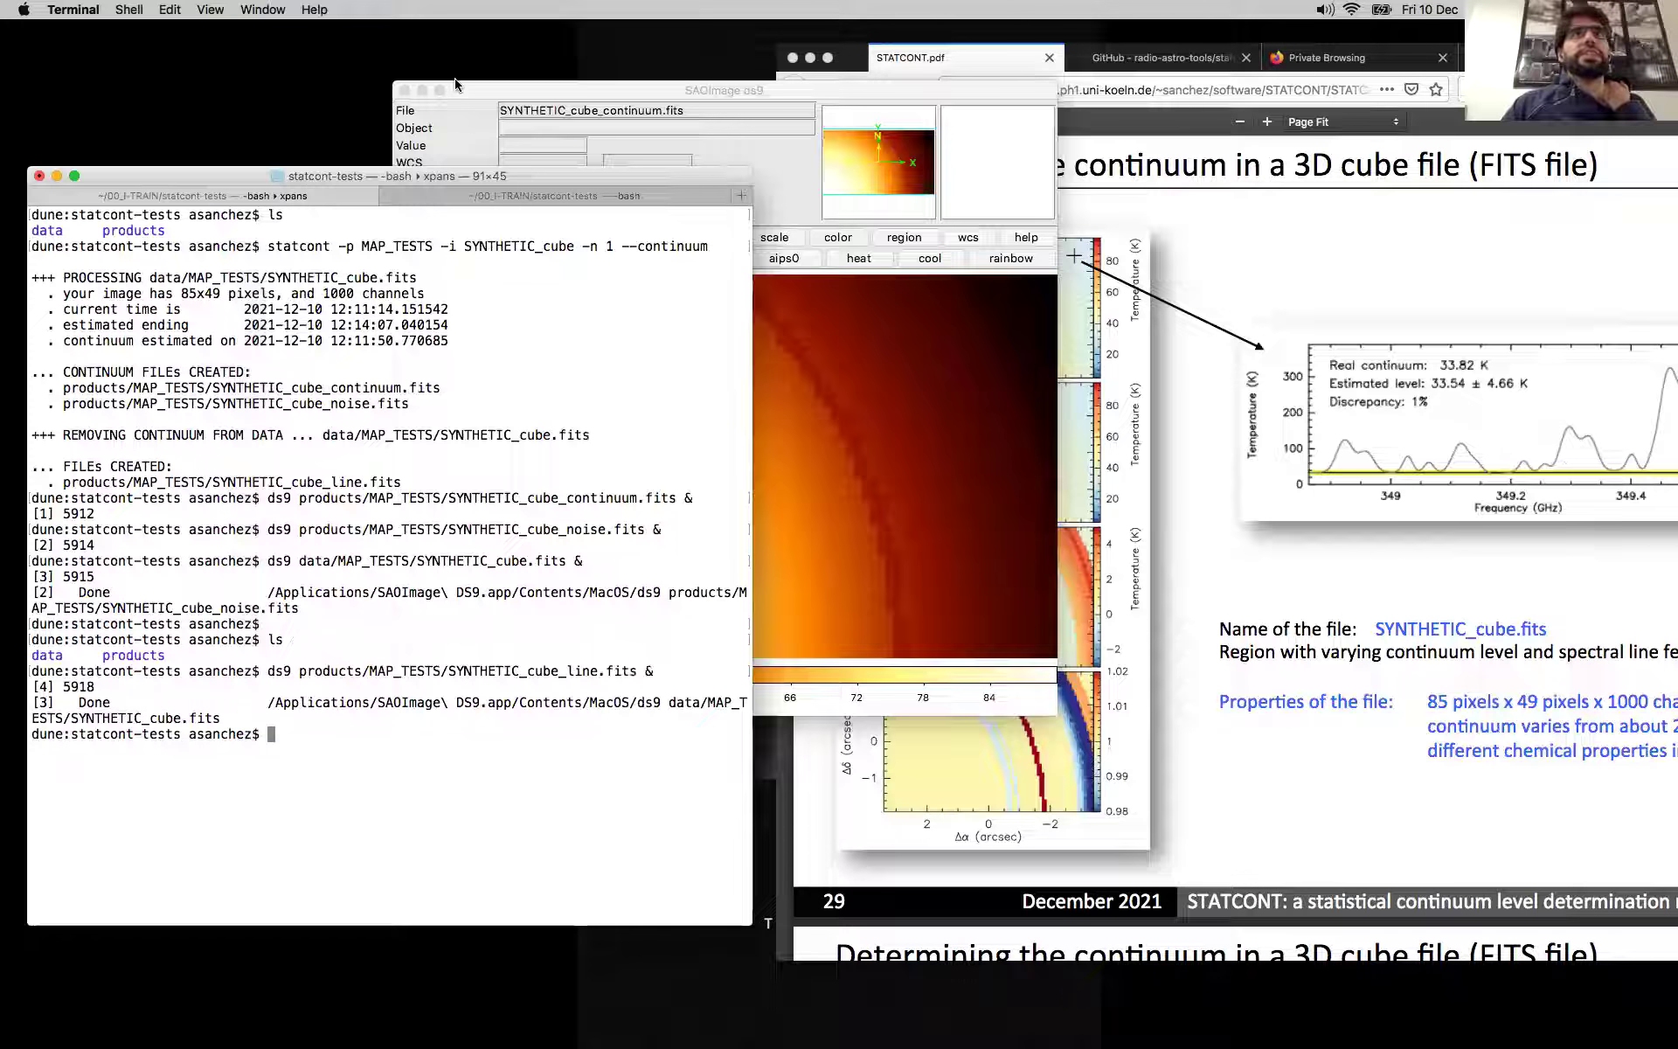
pyautogui.click(403, 91)
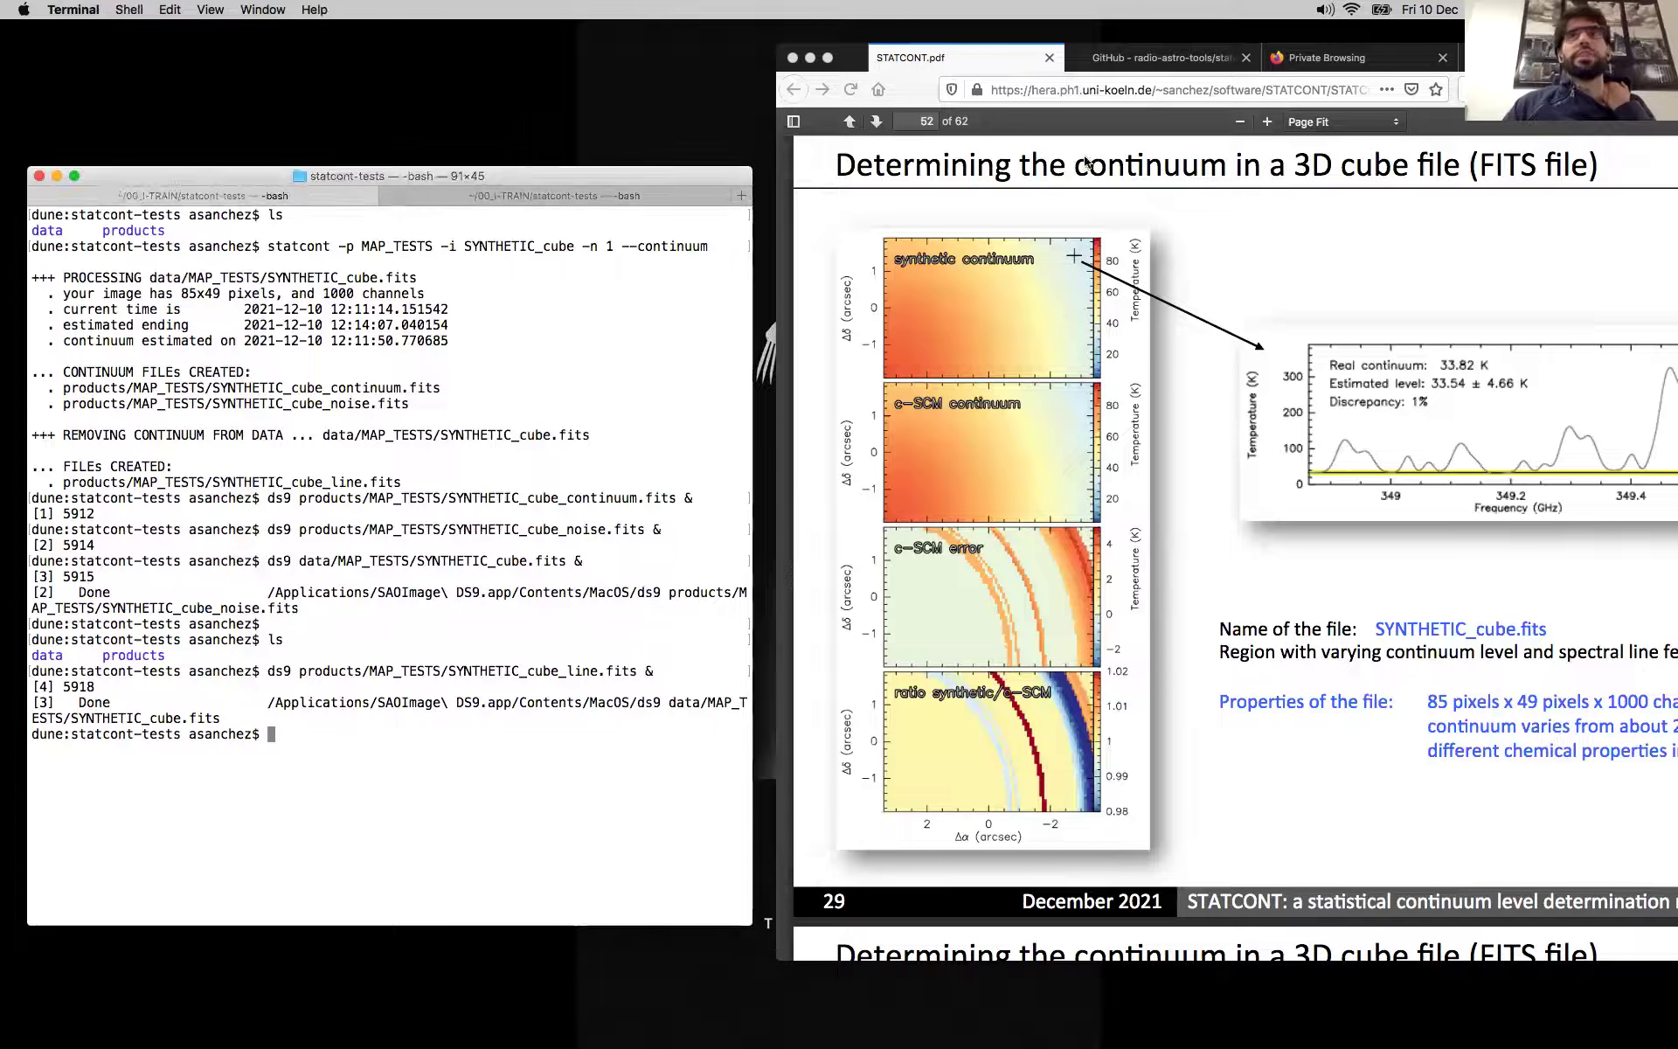
pyautogui.click(1216, 277)
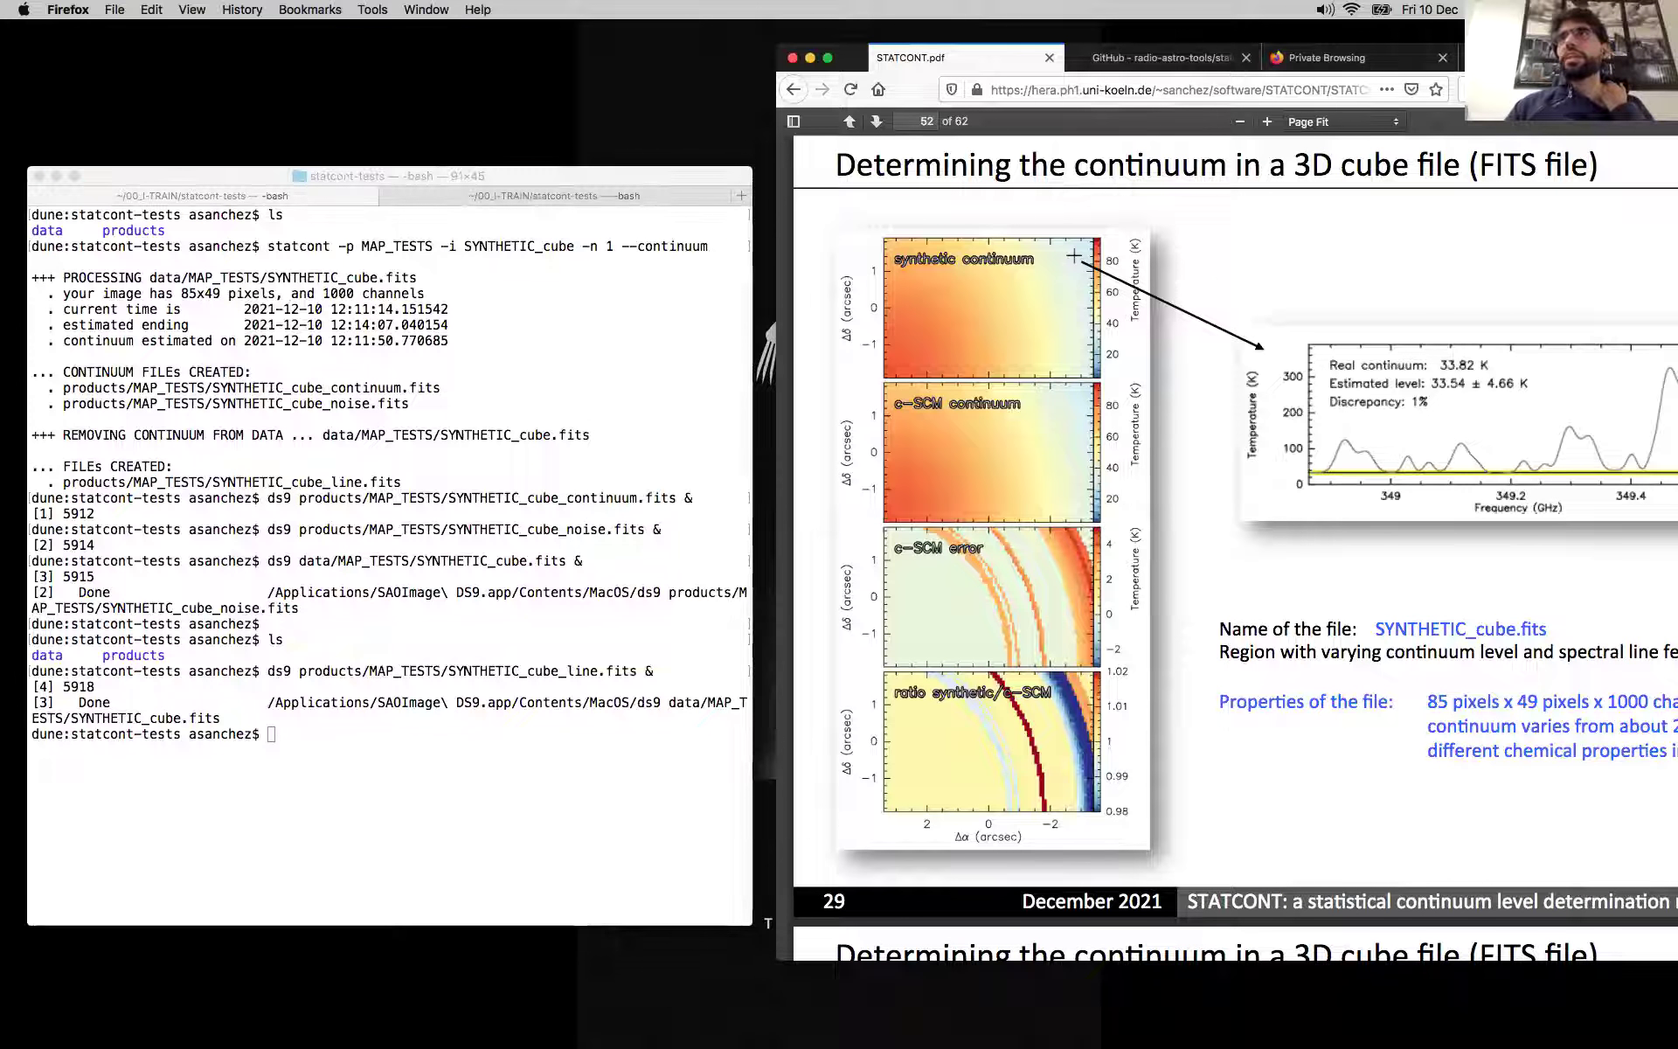
pyautogui.moveTo(1576, 70); pyautogui.dragTo(1369, 59)
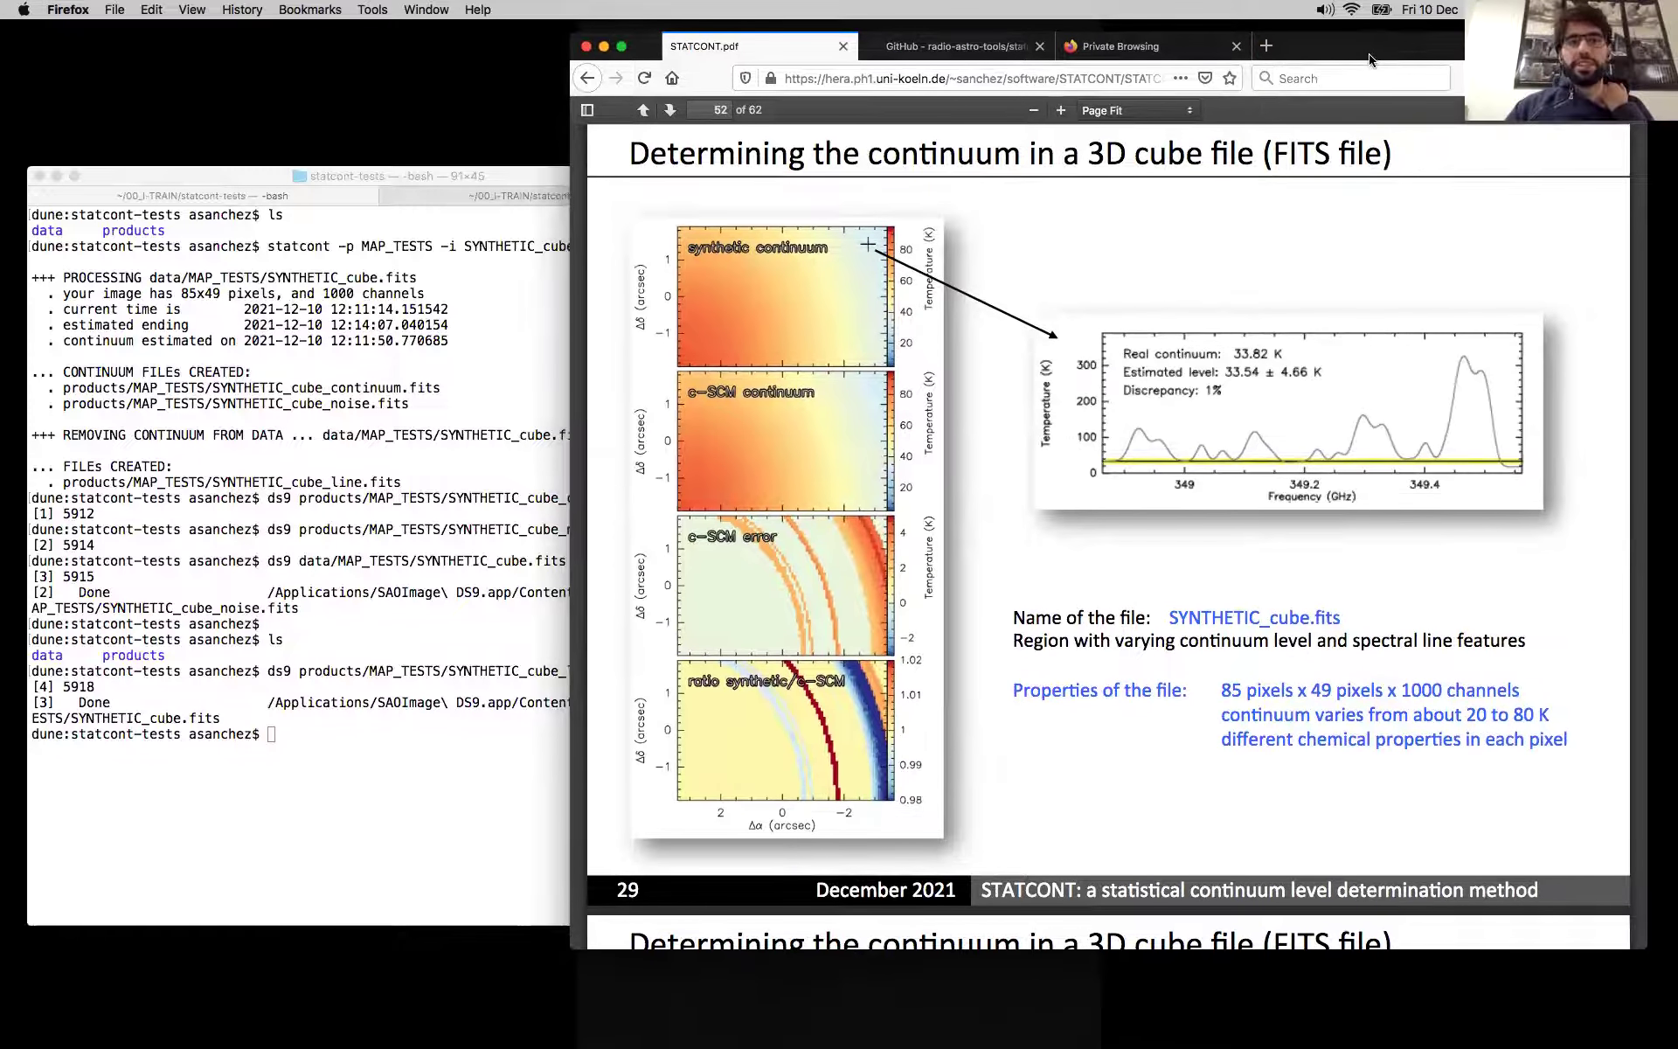
# Step: Advance the slides to page 55, on determining the continuum level in a portion of the image
pyautogui.press('Right')
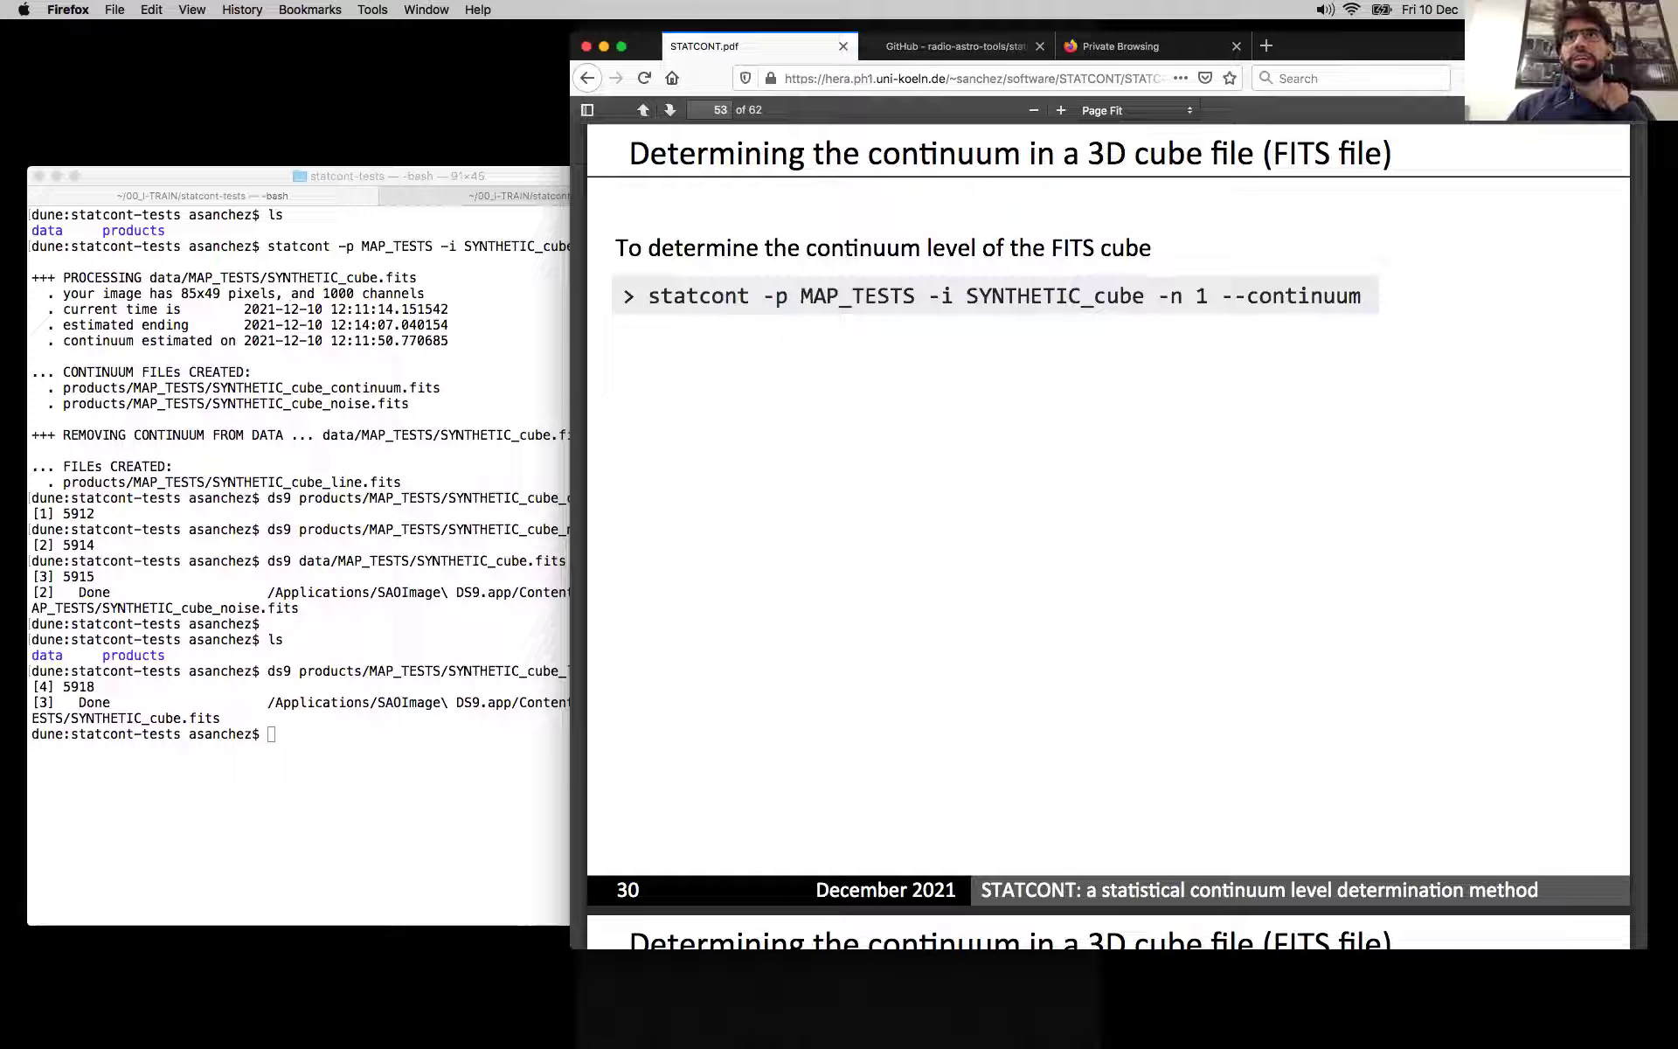
pyautogui.press('Right')
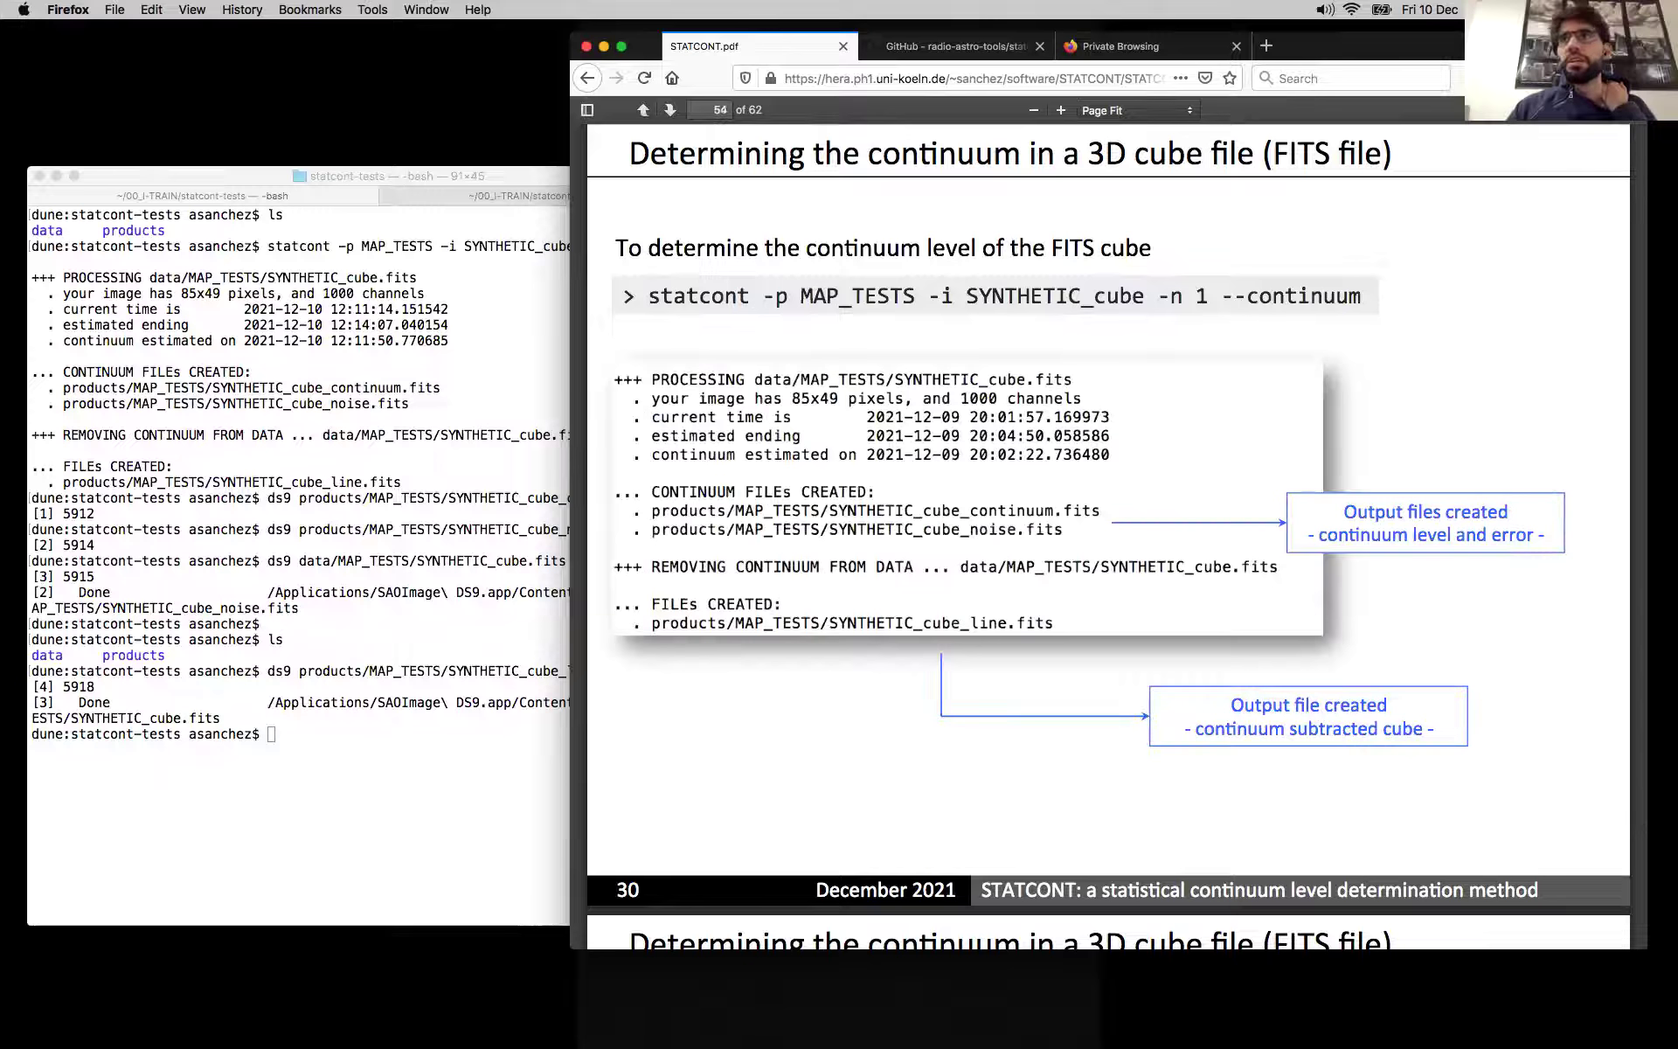
pyautogui.press('Right')
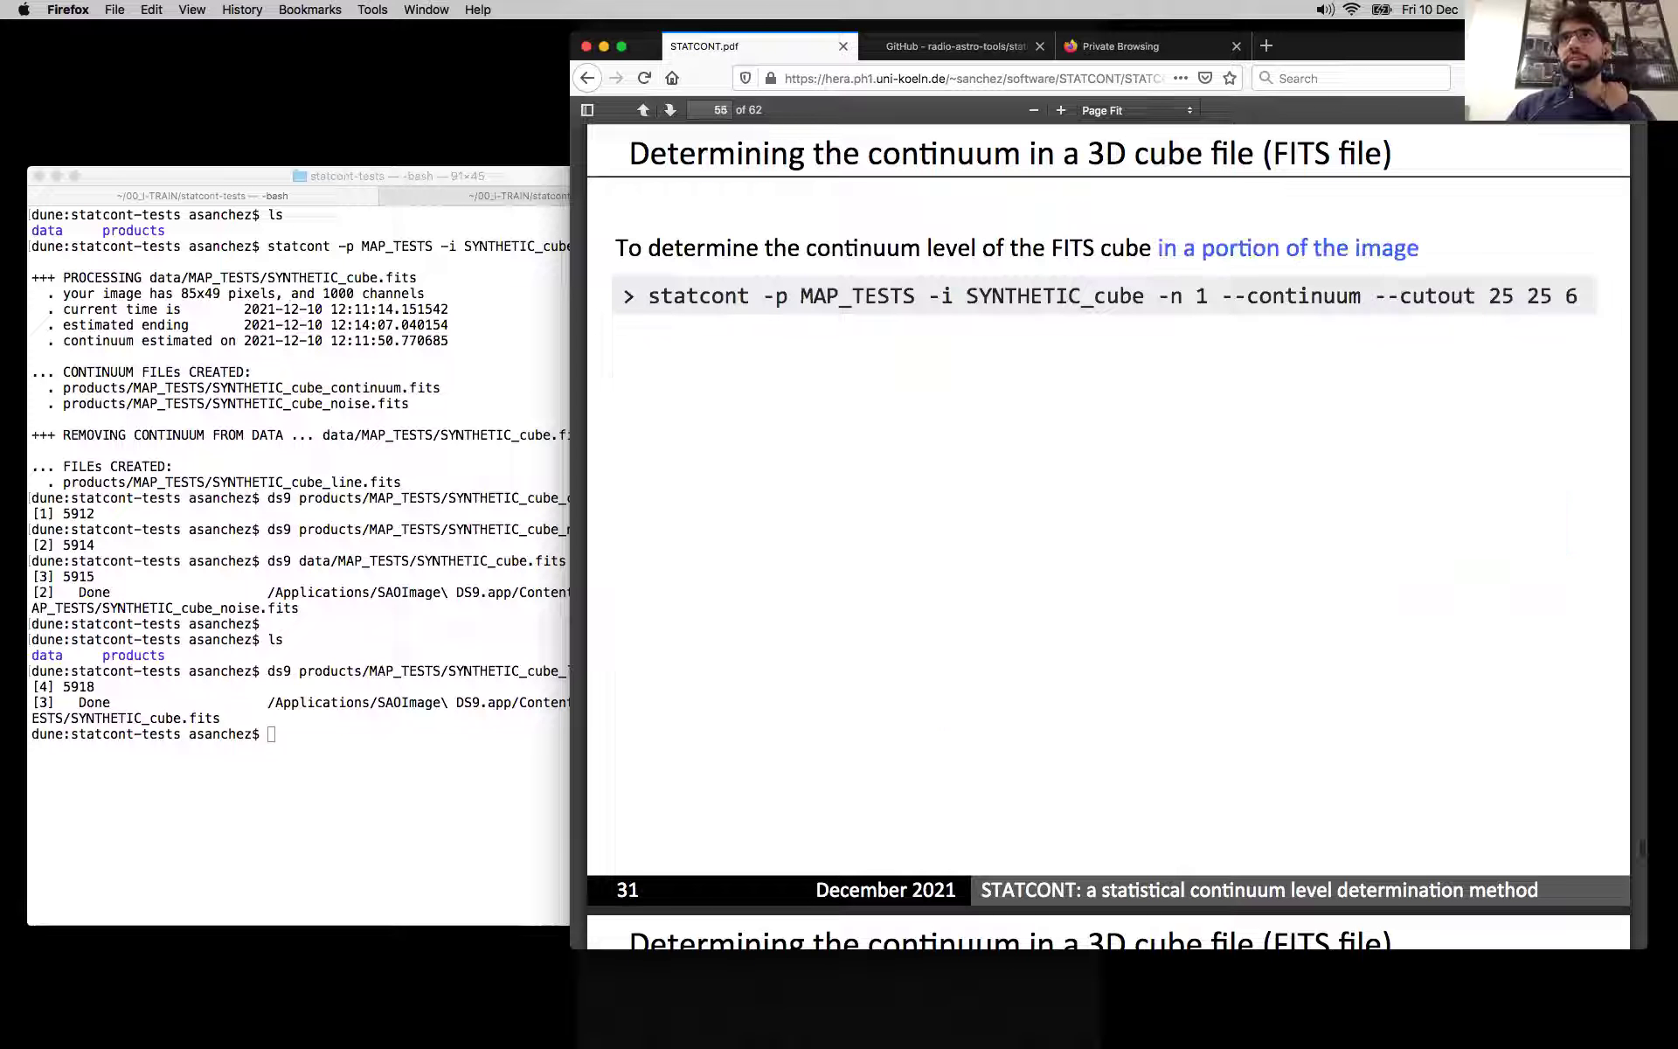
pyautogui.moveTo(1350, 52)
pyautogui.mouseDown()
pyautogui.moveTo(1454, 49)
pyautogui.moveTo(1338, 73)
pyautogui.mouseUp()
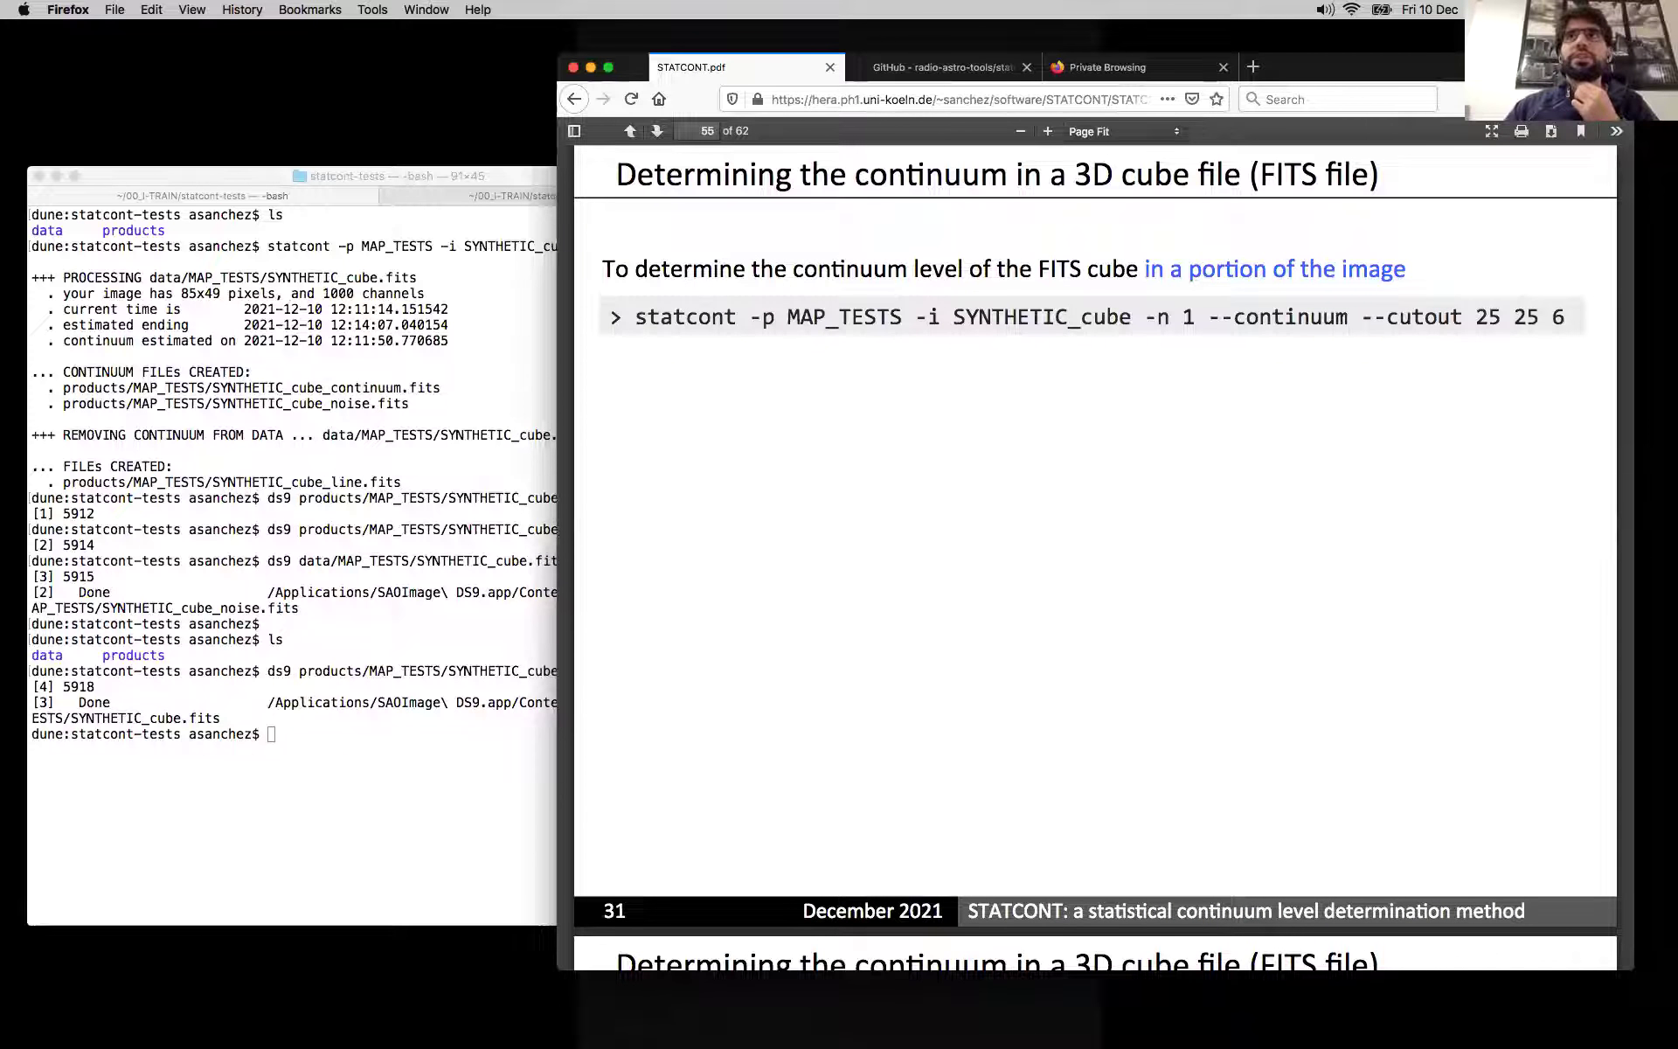
pyautogui.press('Left')
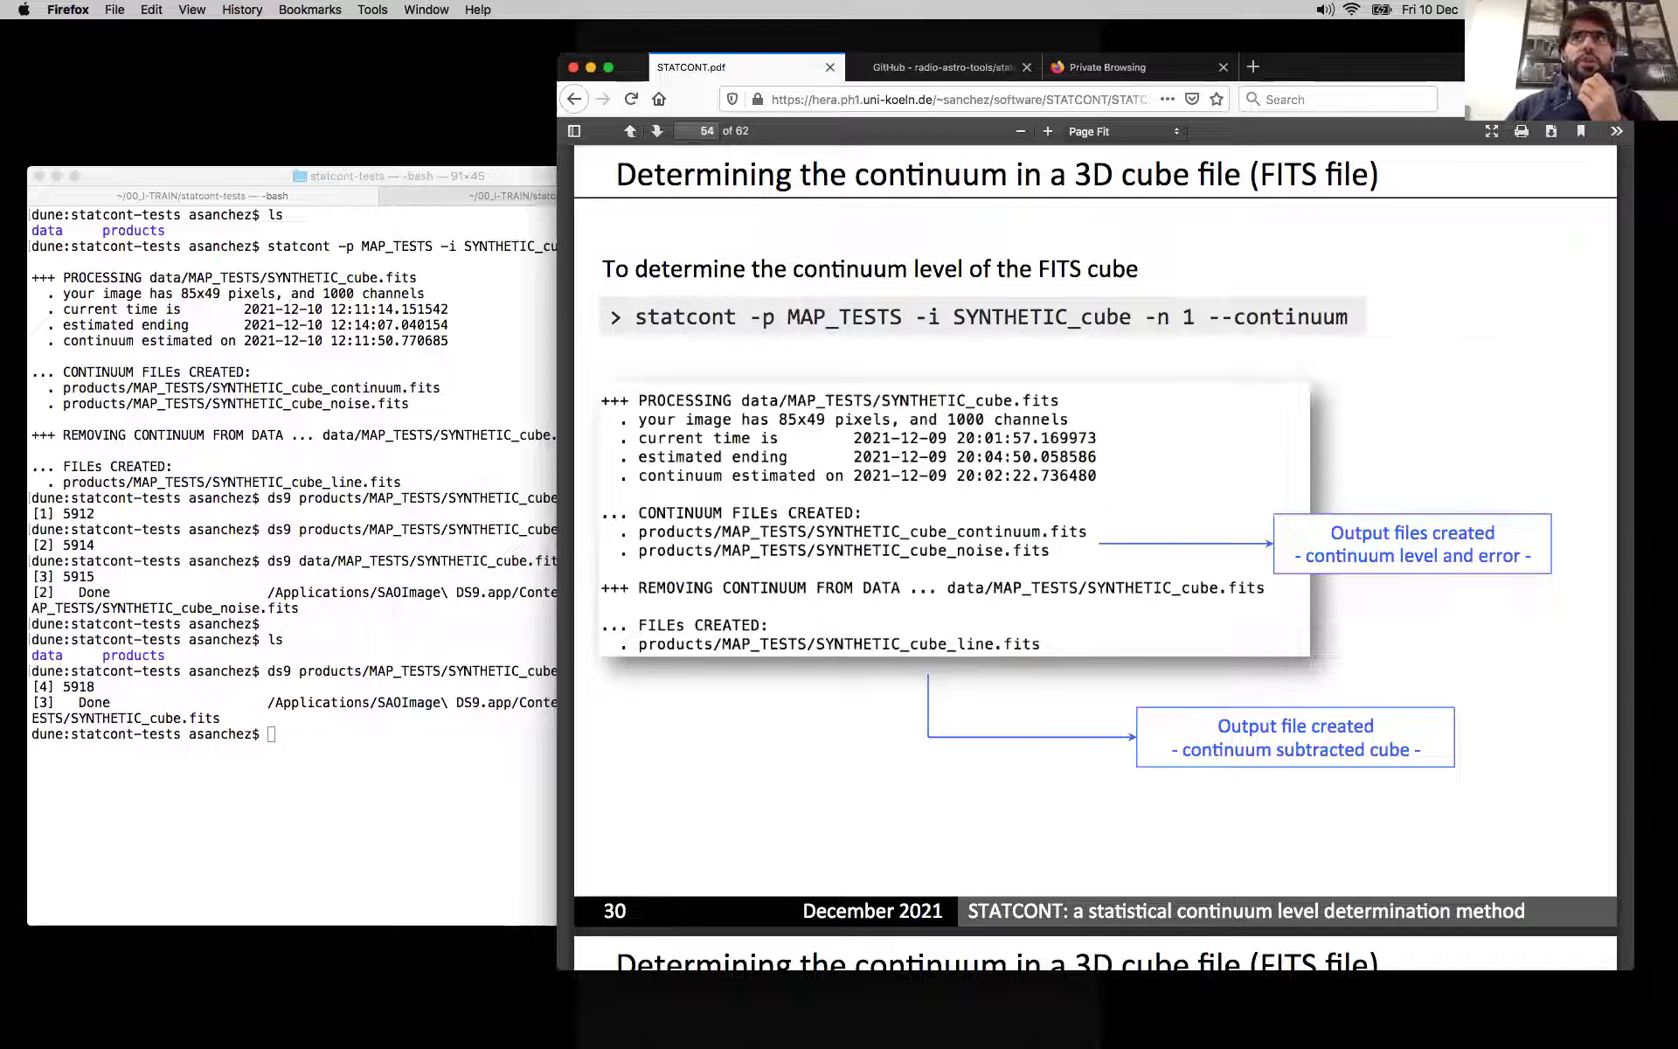
pyautogui.press('Right')
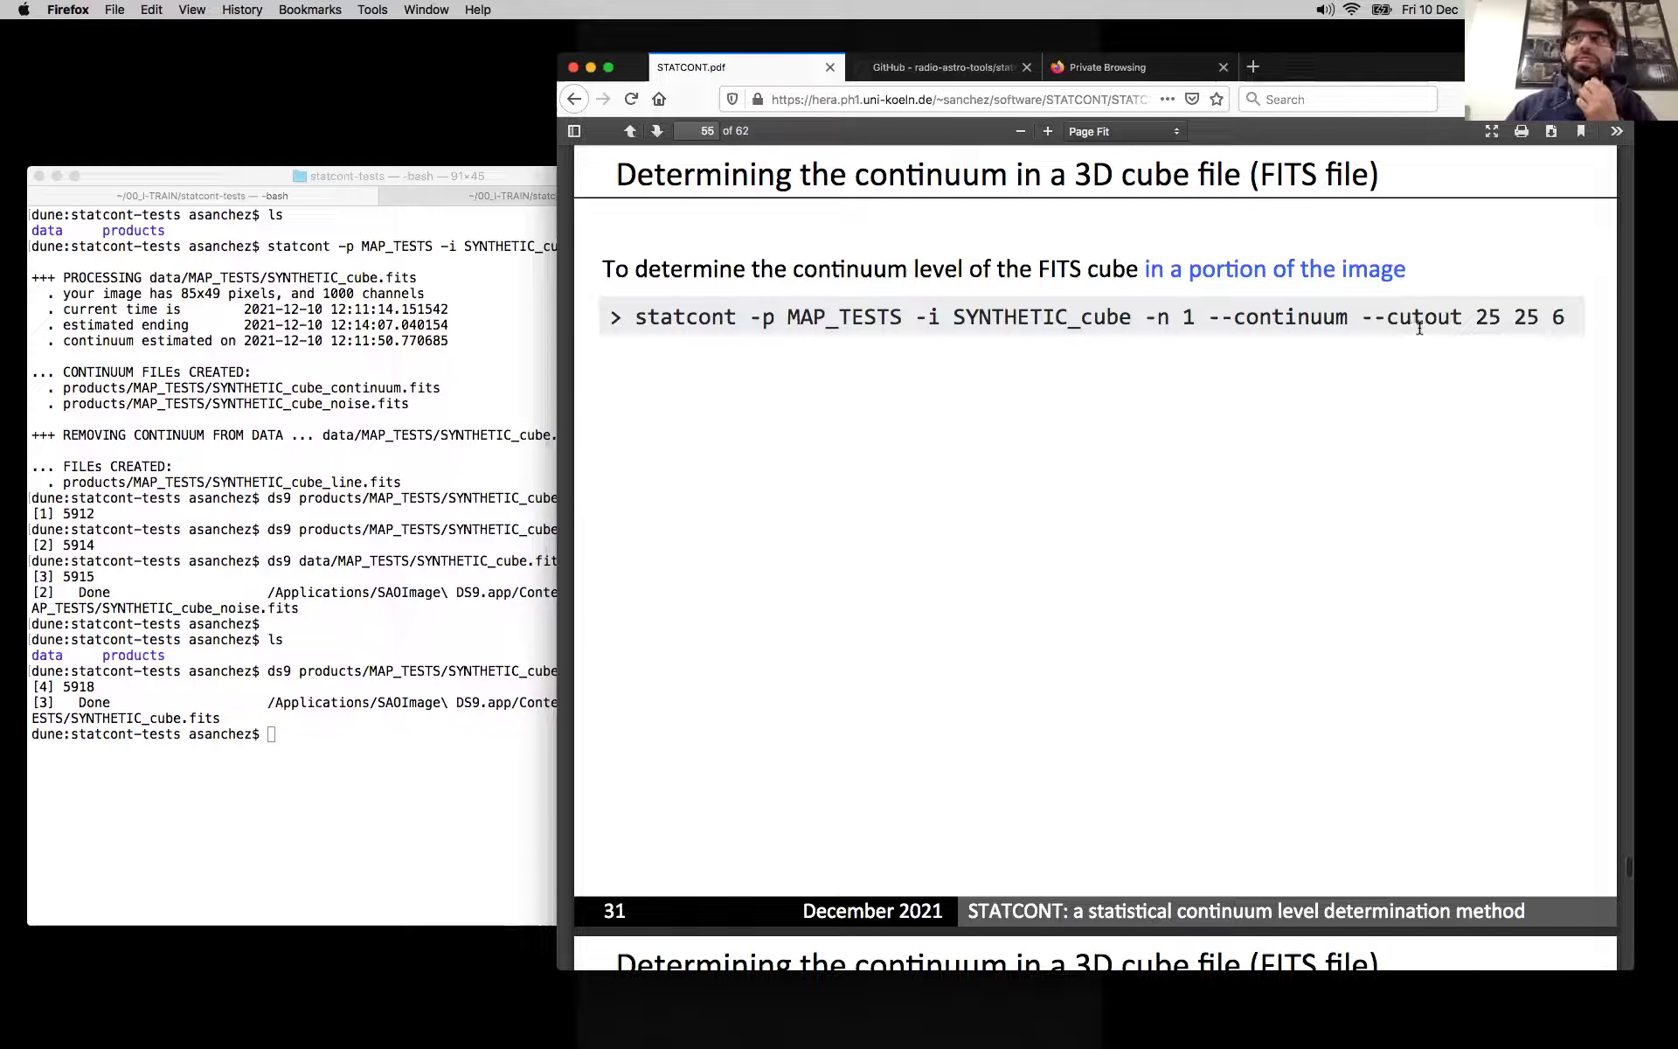
# Step: Switch to the terminal and clear its output
pyautogui.click(340, 622)
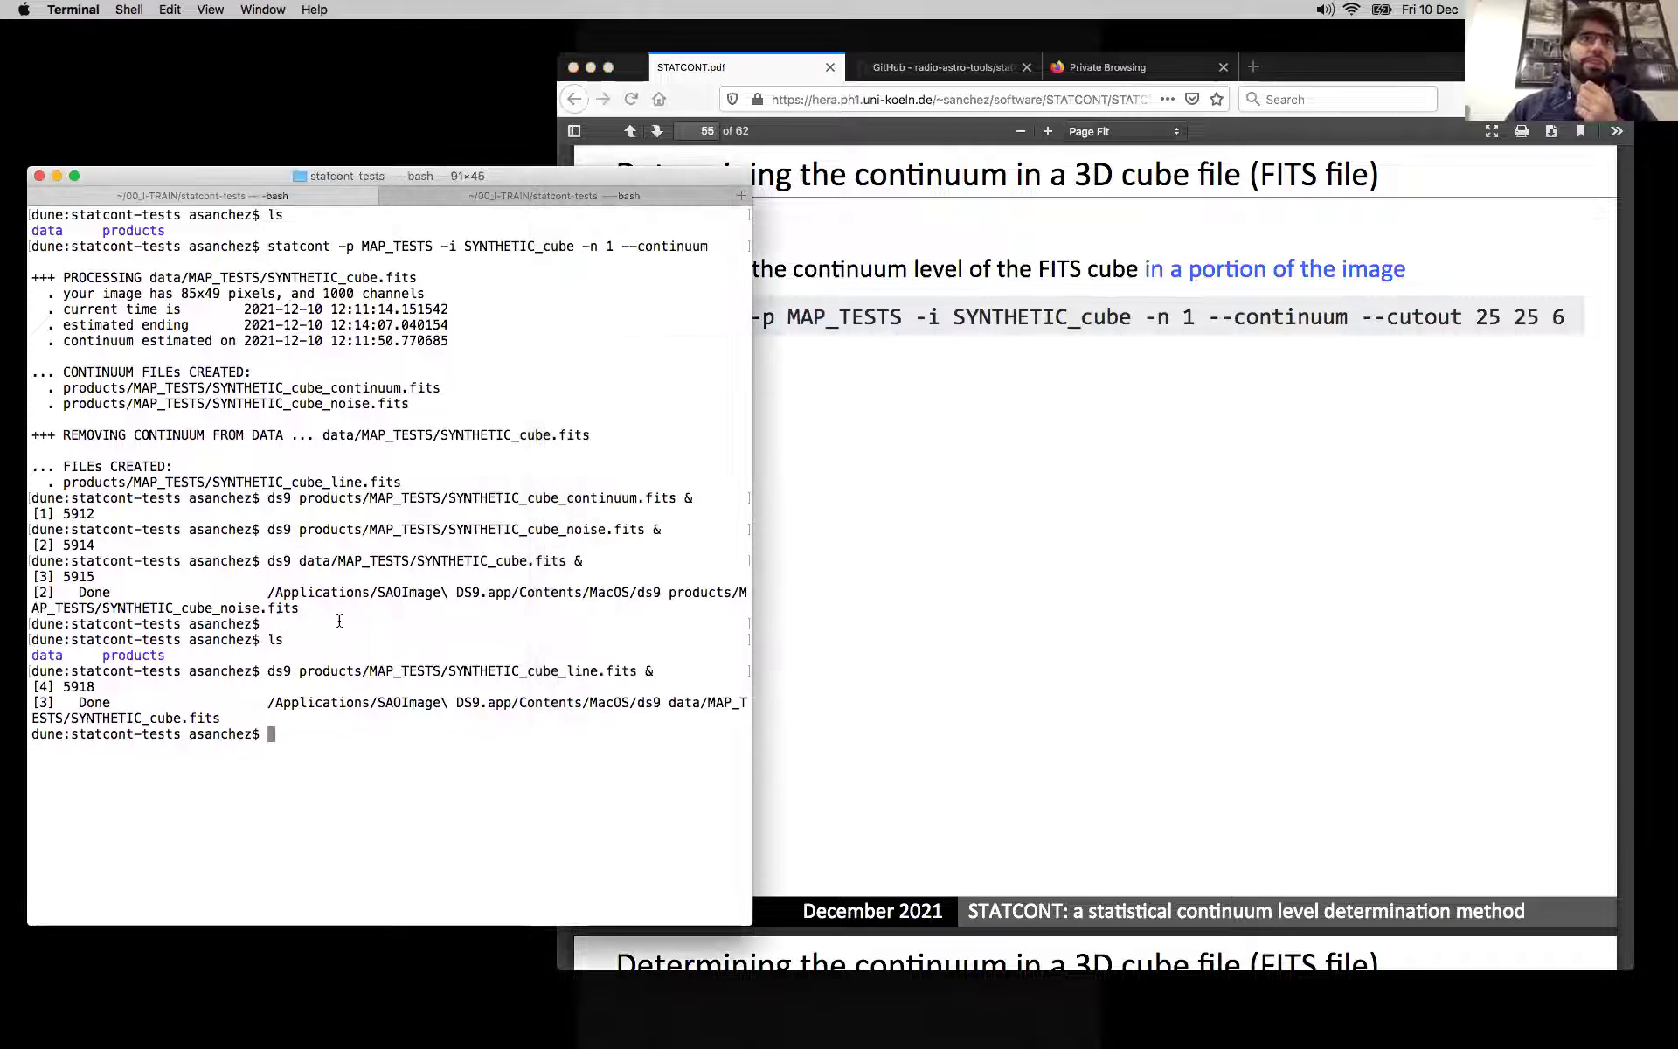
pyautogui.write('clear')
pyautogui.press('Return')
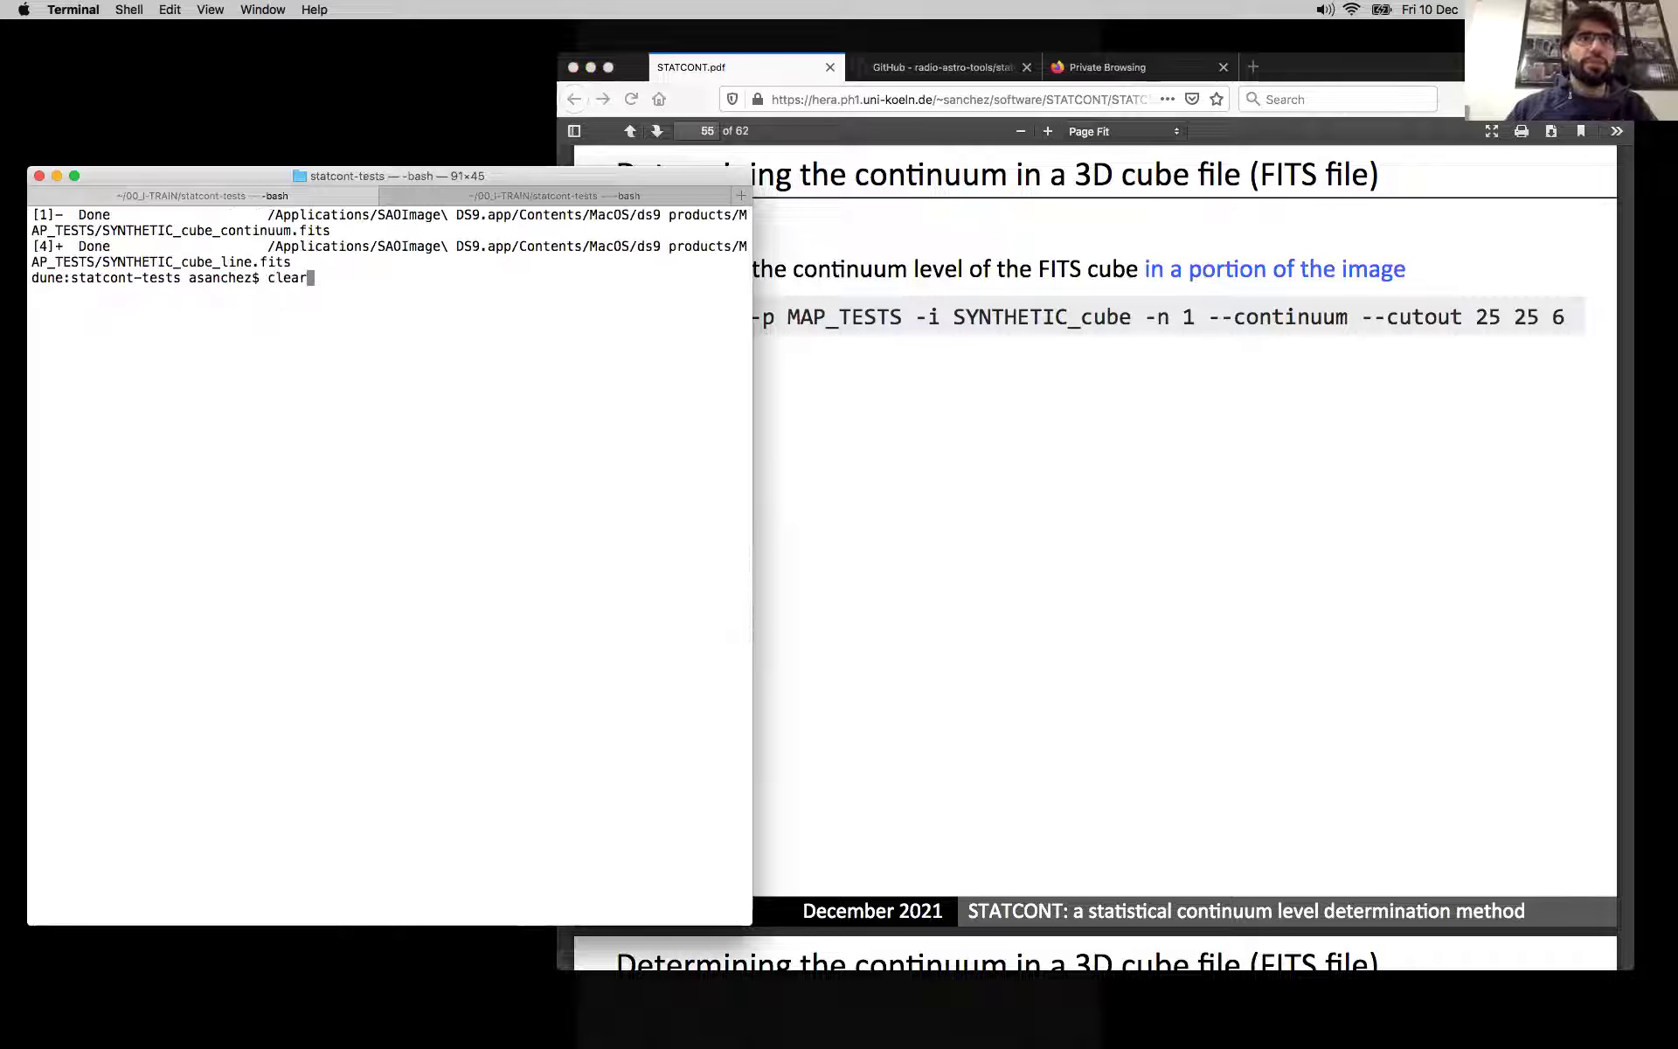
pyautogui.press('Up')
pyautogui.press('Up')
pyautogui.press('Up')
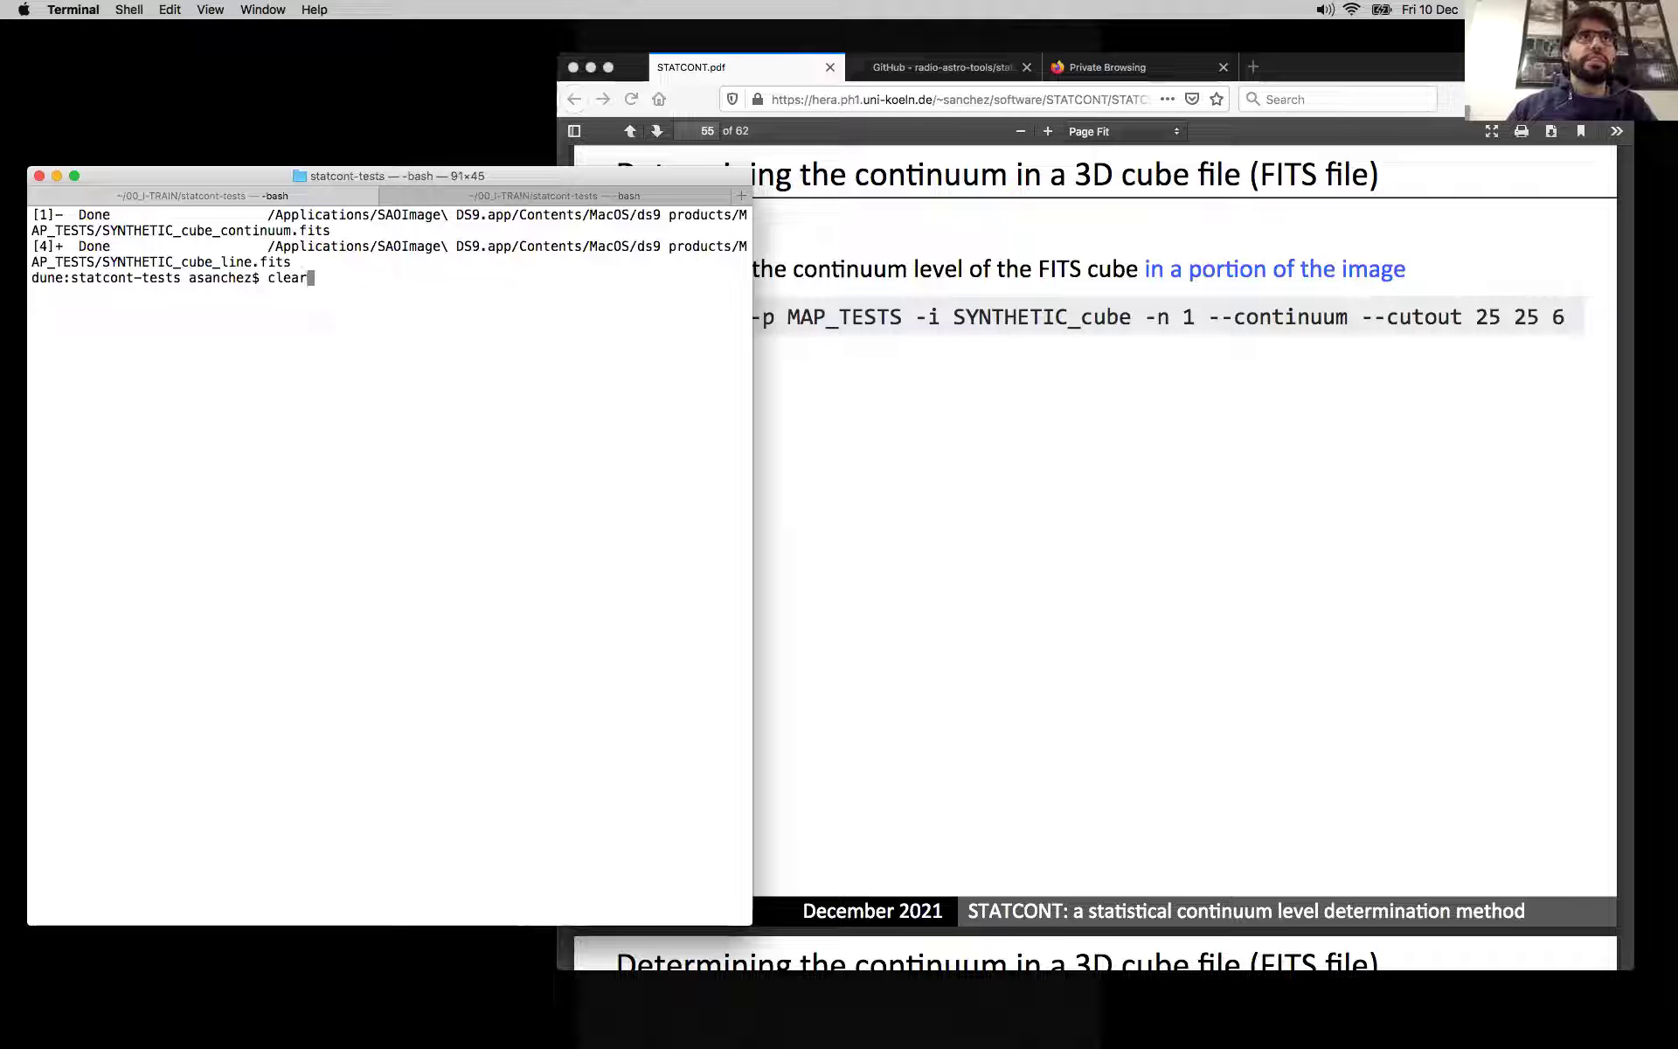
pyautogui.press('Return')
# Step: Widen the terminal and run statcont -p MAP_TESTS -i SYNTHETIC_cube -n 1 --continuum --cutout 25 25 10
pyautogui.press('Up')
pyautogui.press('Up')
pyautogui.press('Down')
pyautogui.press('Down')
pyautogui.write('ls')
pyautogui.press('Up')
pyautogui.press('Down')
pyautogui.press('Up')
pyautogui.press('Up')
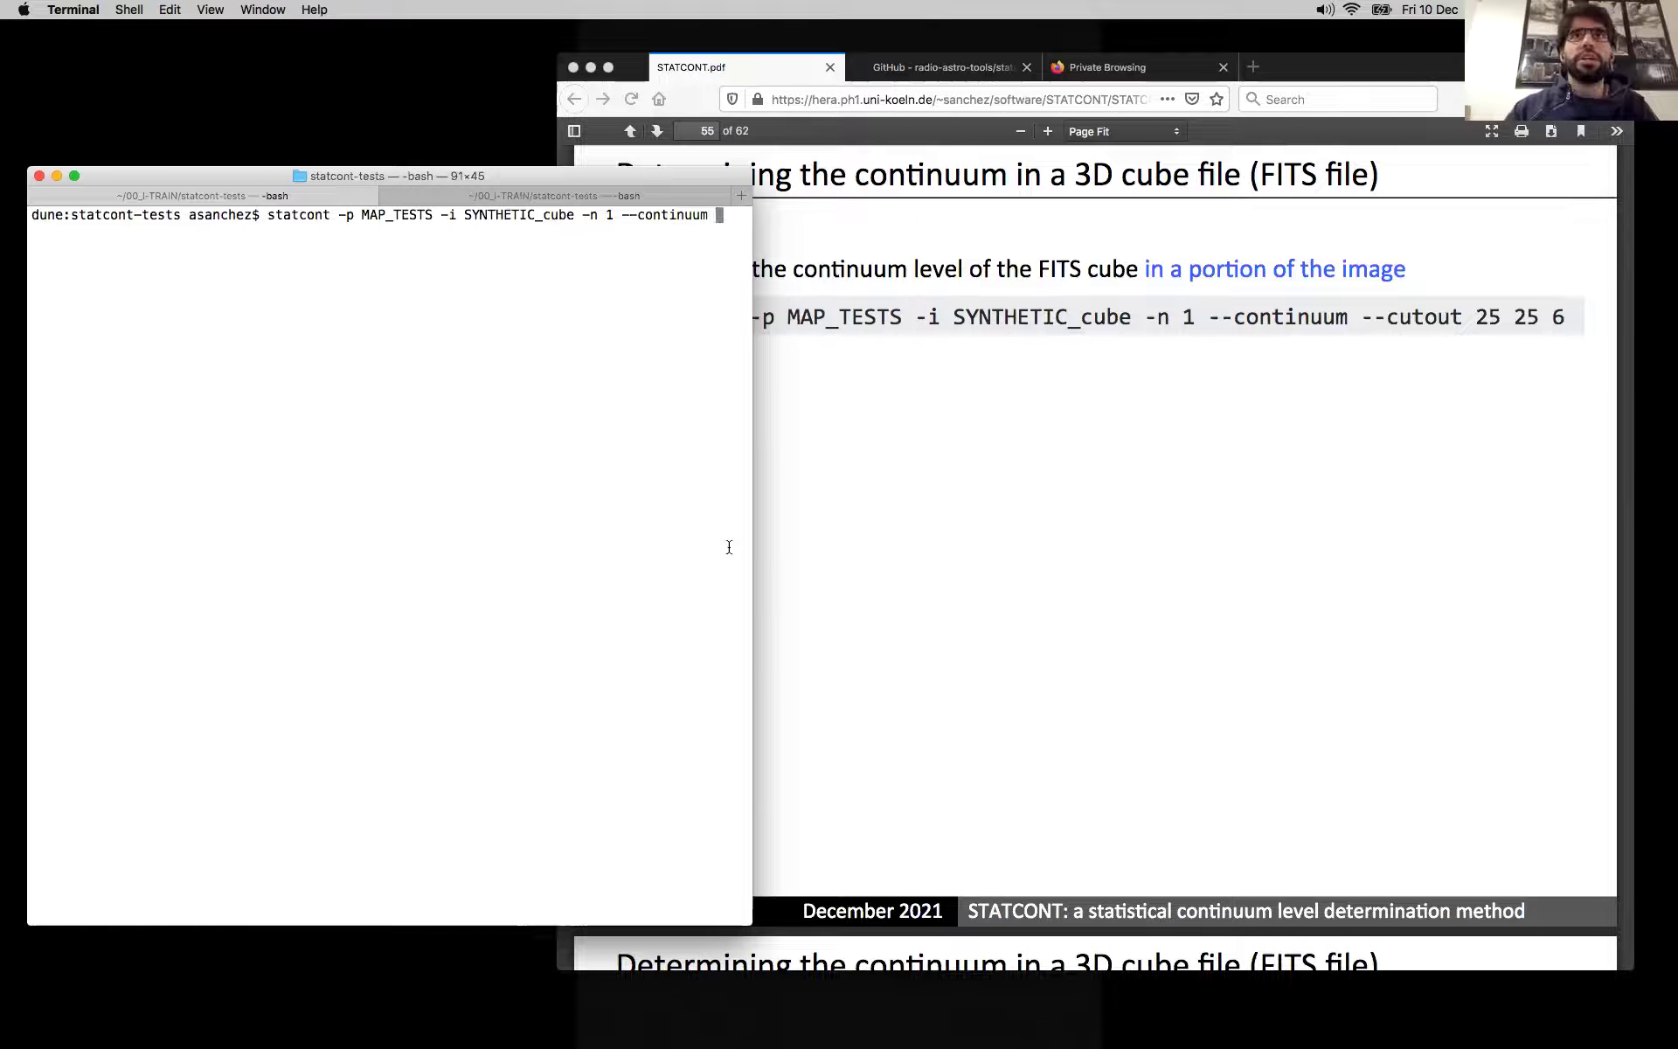
pyautogui.moveTo(750, 549); pyautogui.dragTo(955, 548)
pyautogui.write('--cut')
pyautogui.press('BackSpace')
pyautogui.write('ou')
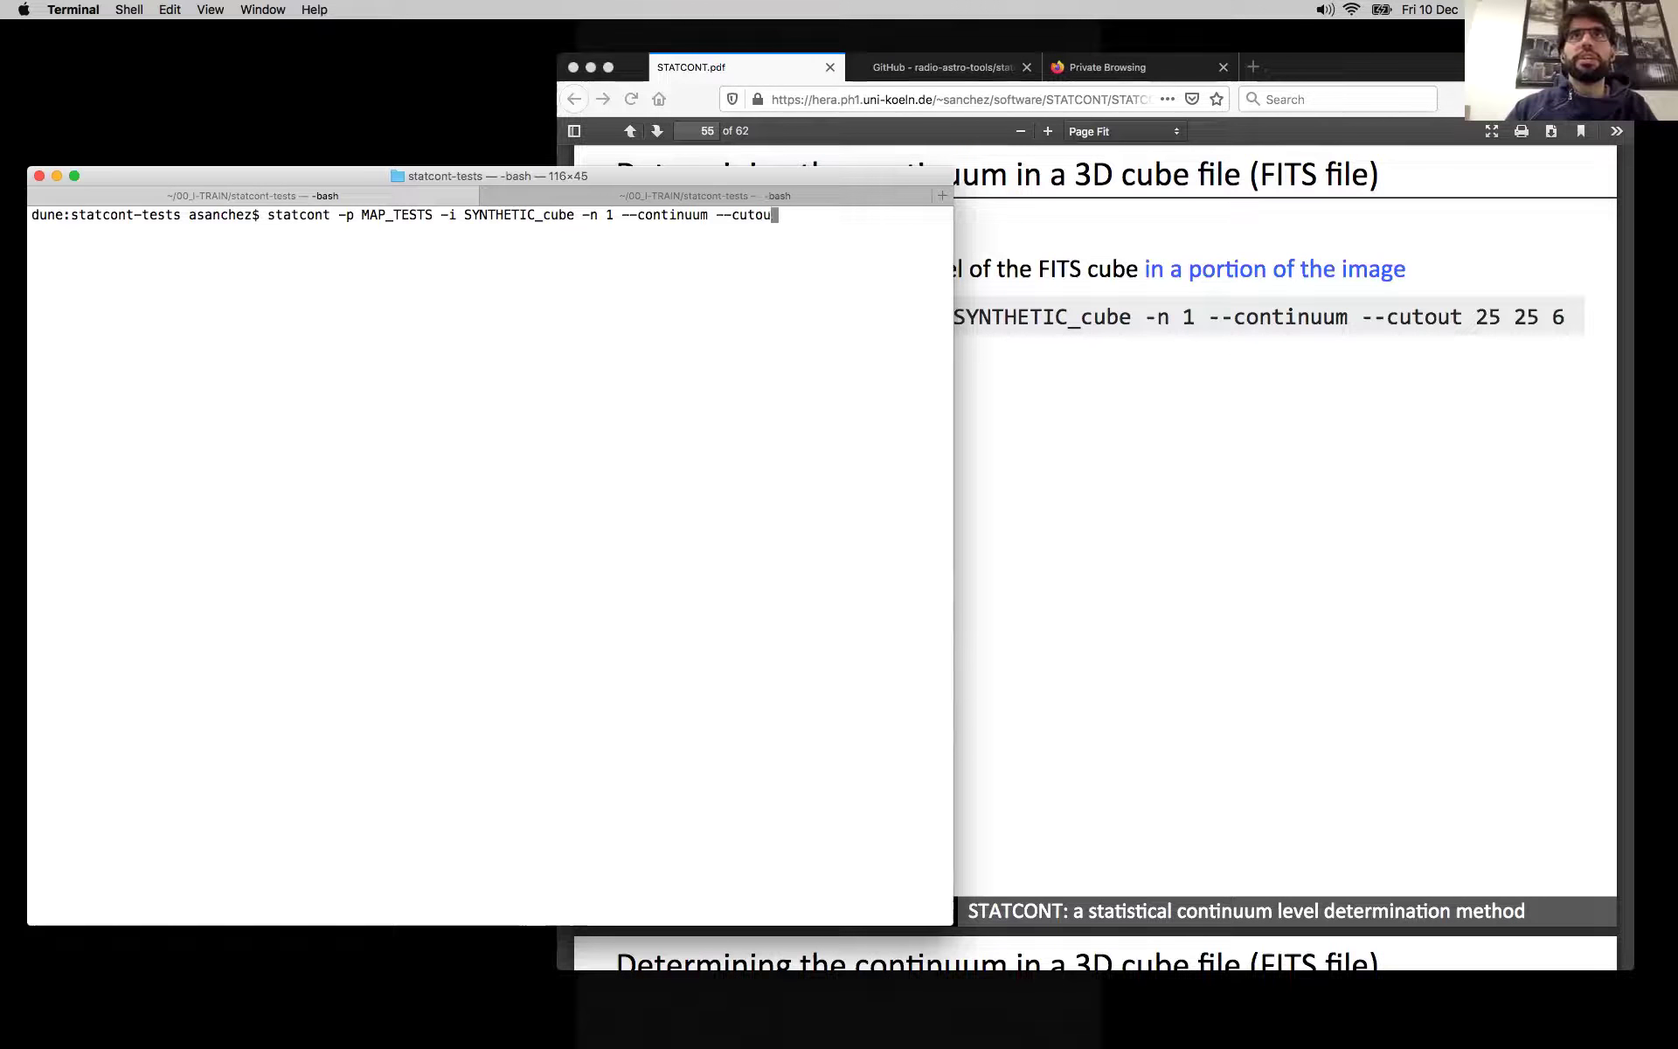
pyautogui.write('t 25 25 10')
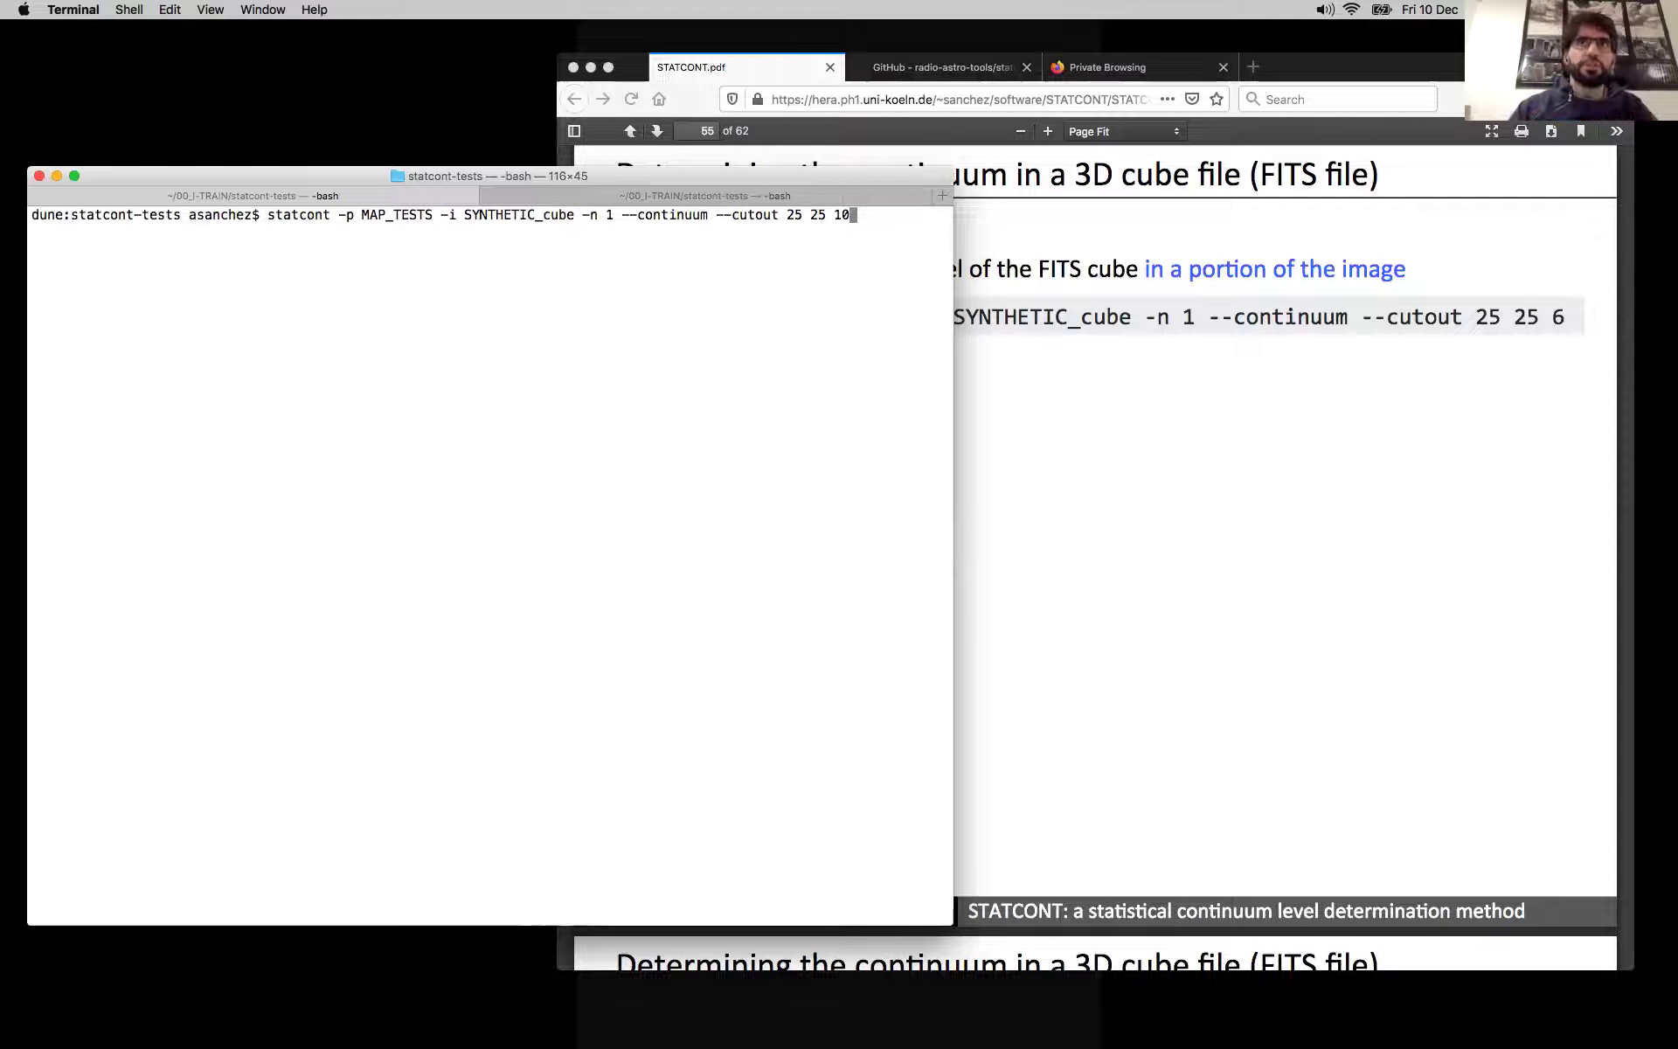
pyautogui.press('Return')
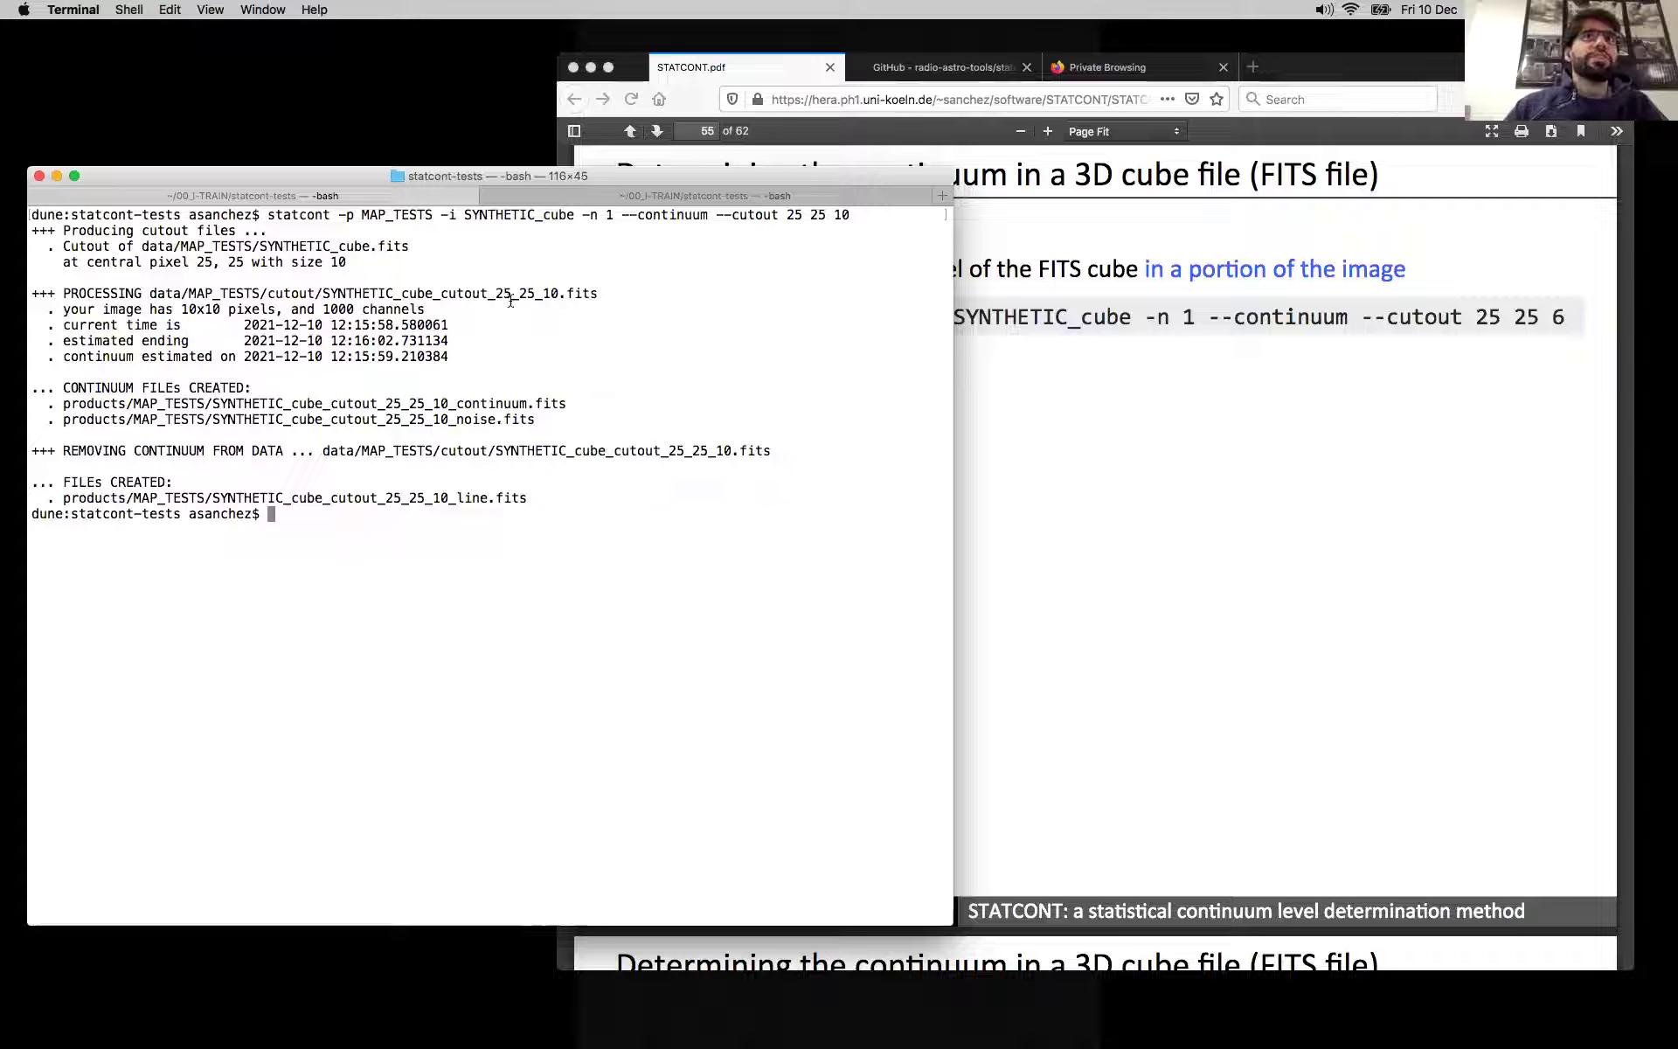
# Step: Open products/MAP_TESTS/SYNTHETIC_cube_cutout_25_25_10_continuum.fits with ds9 as a background process, copying the path from the statcont output
pyautogui.moveTo(567, 404); pyautogui.dragTo(62, 404)
pyautogui.press('super+c')
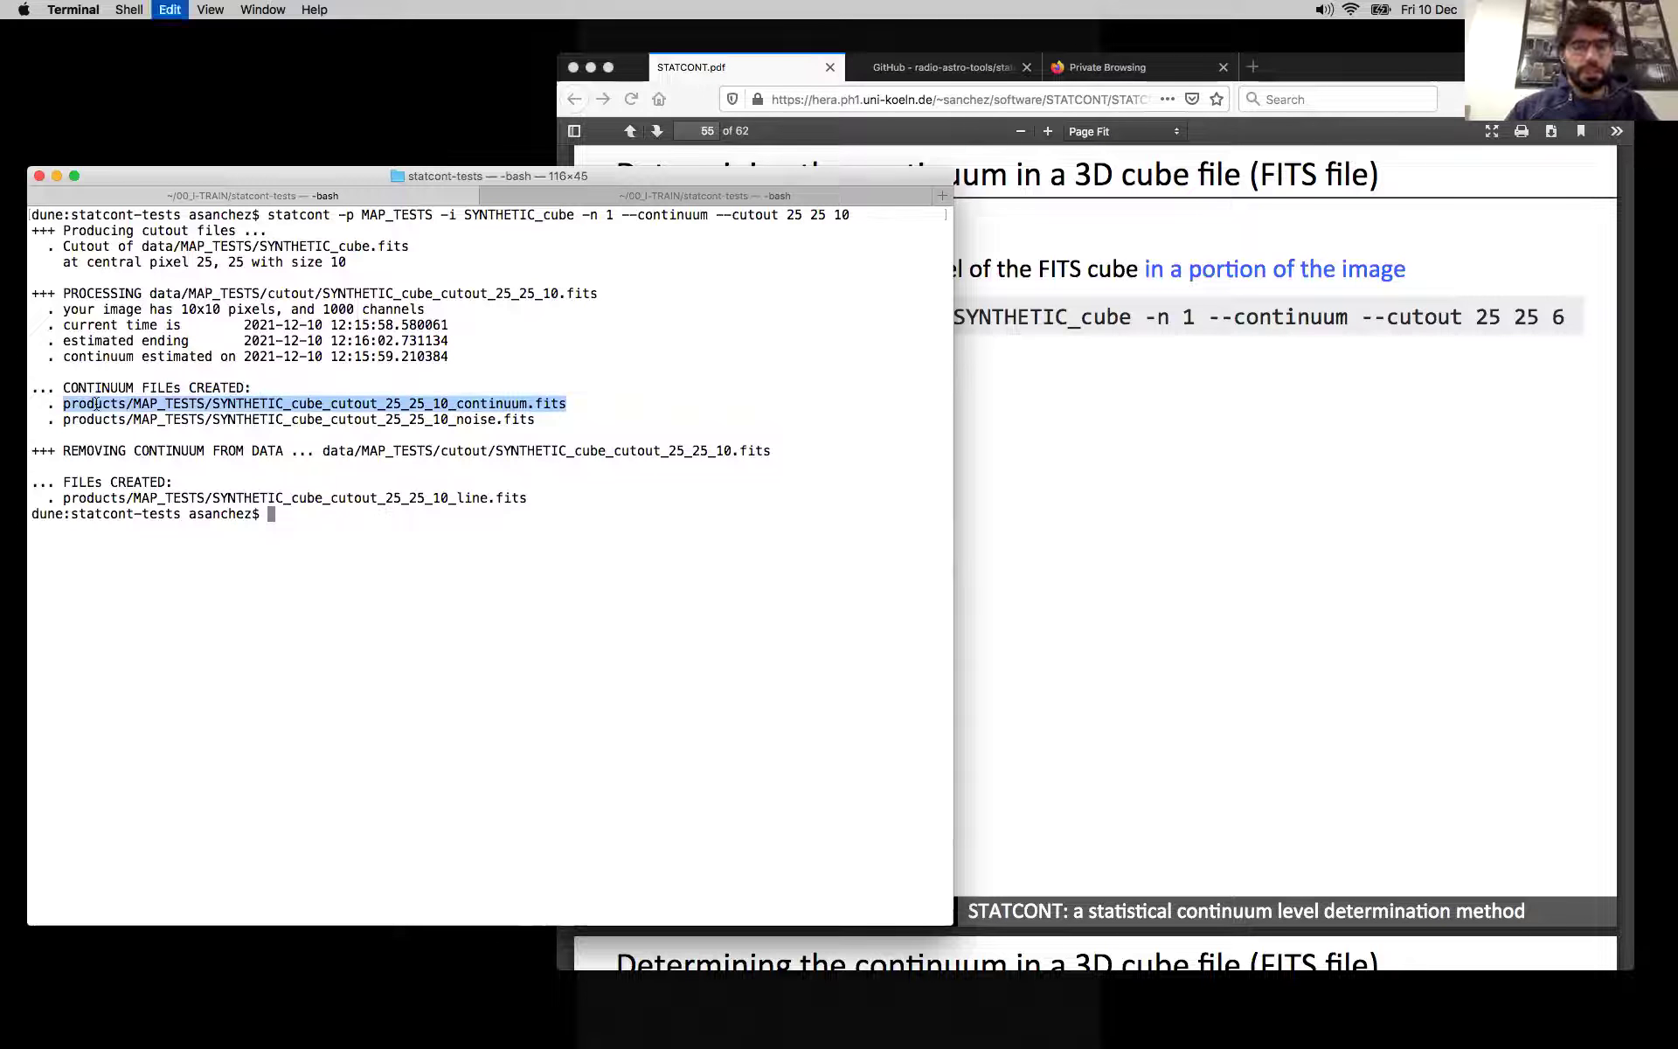
pyautogui.write('ds9')
pyautogui.press('super+v')
pyautogui.write('&')
pyautogui.press('Return')
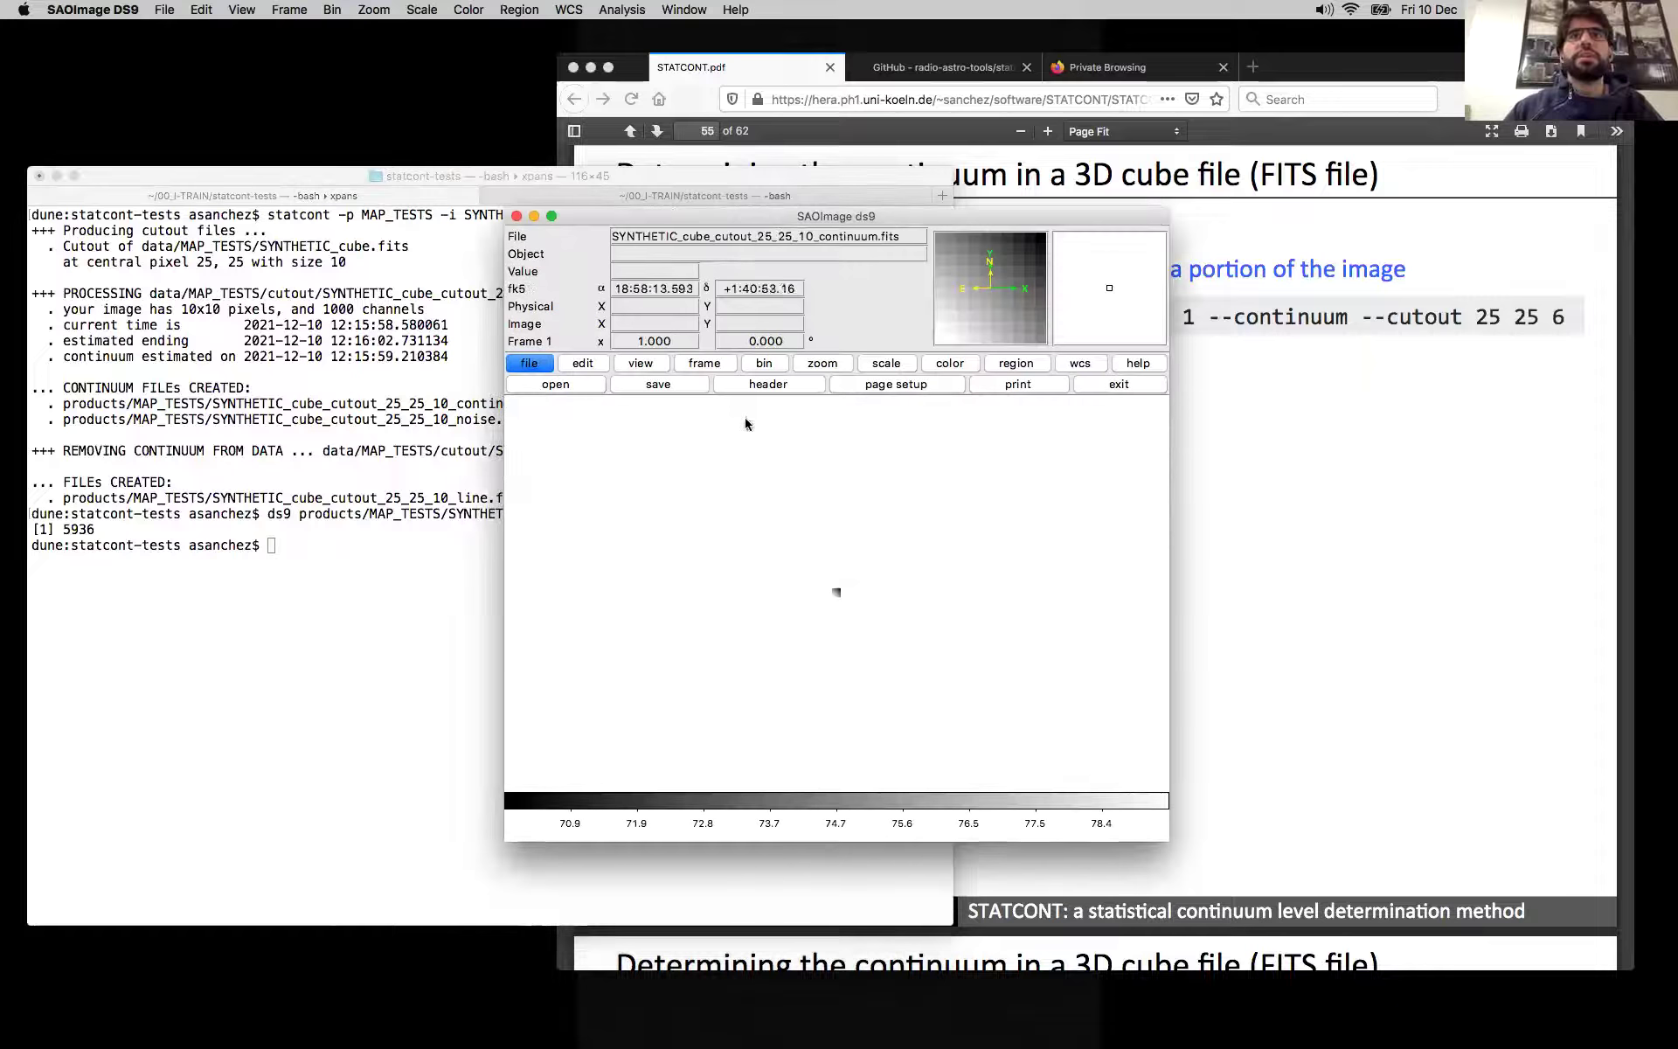
# Step: Fit the cutout continuum image to the DS9 frame to inspect it, and close its window
pyautogui.click(831, 368)
pyautogui.click(601, 384)
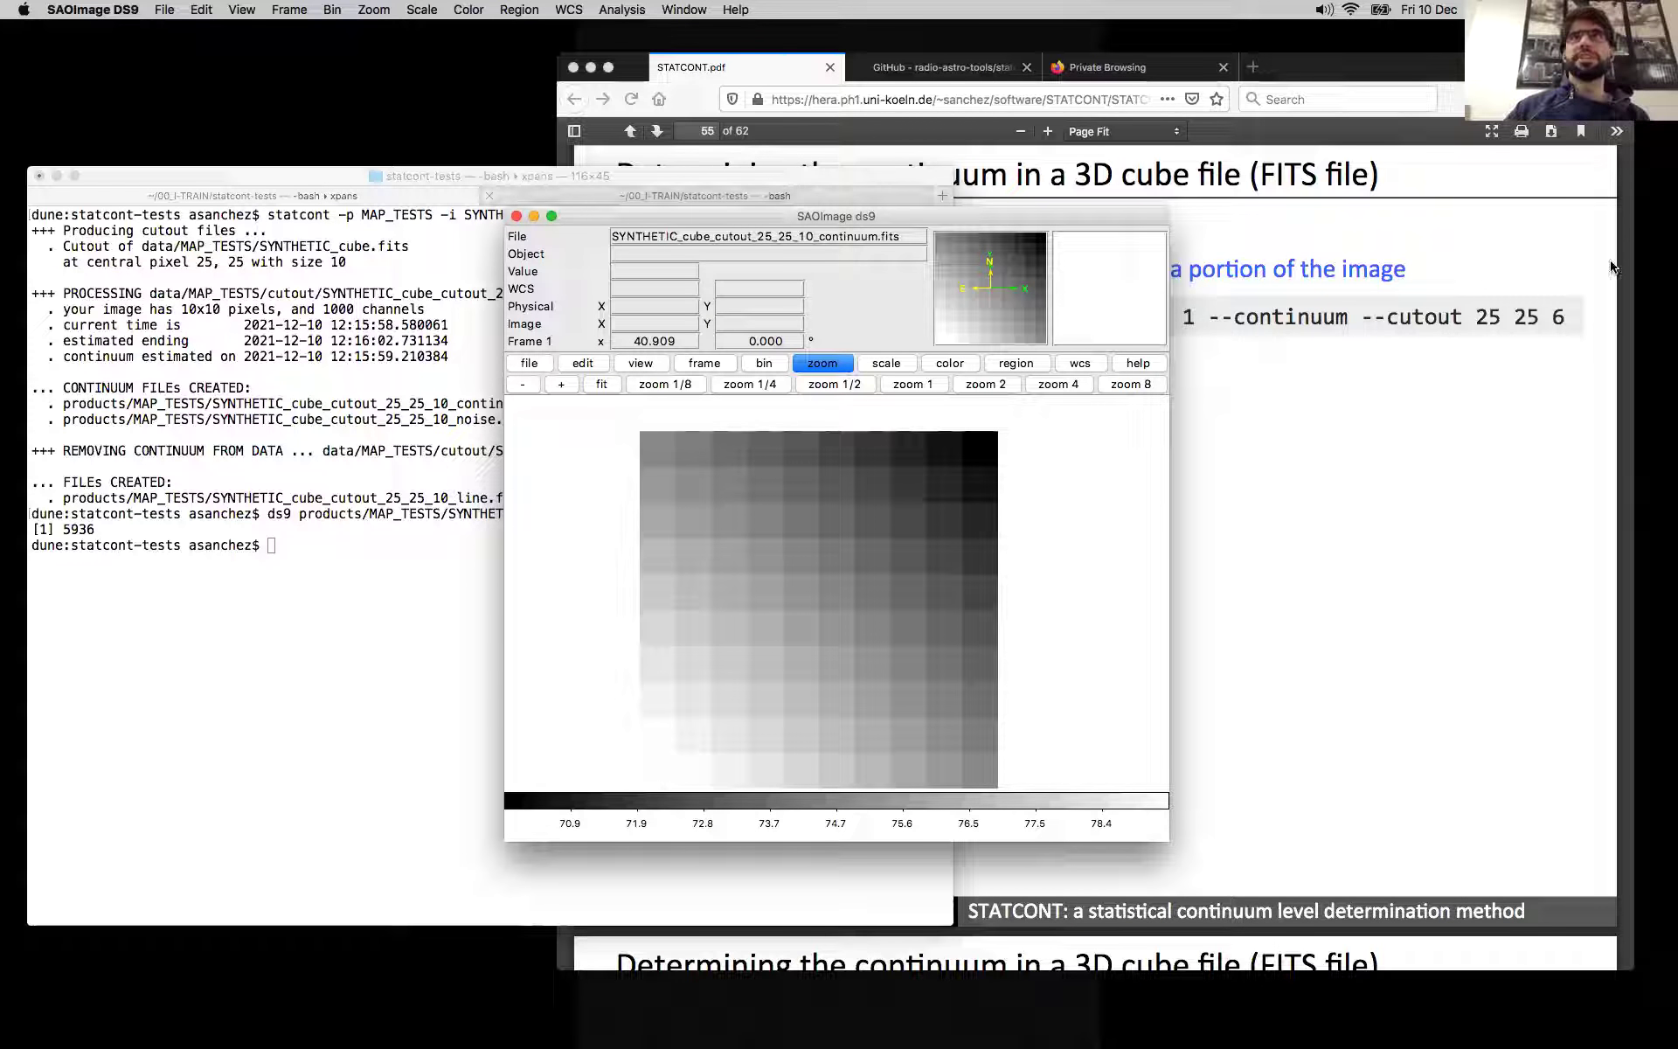
pyautogui.click(516, 216)
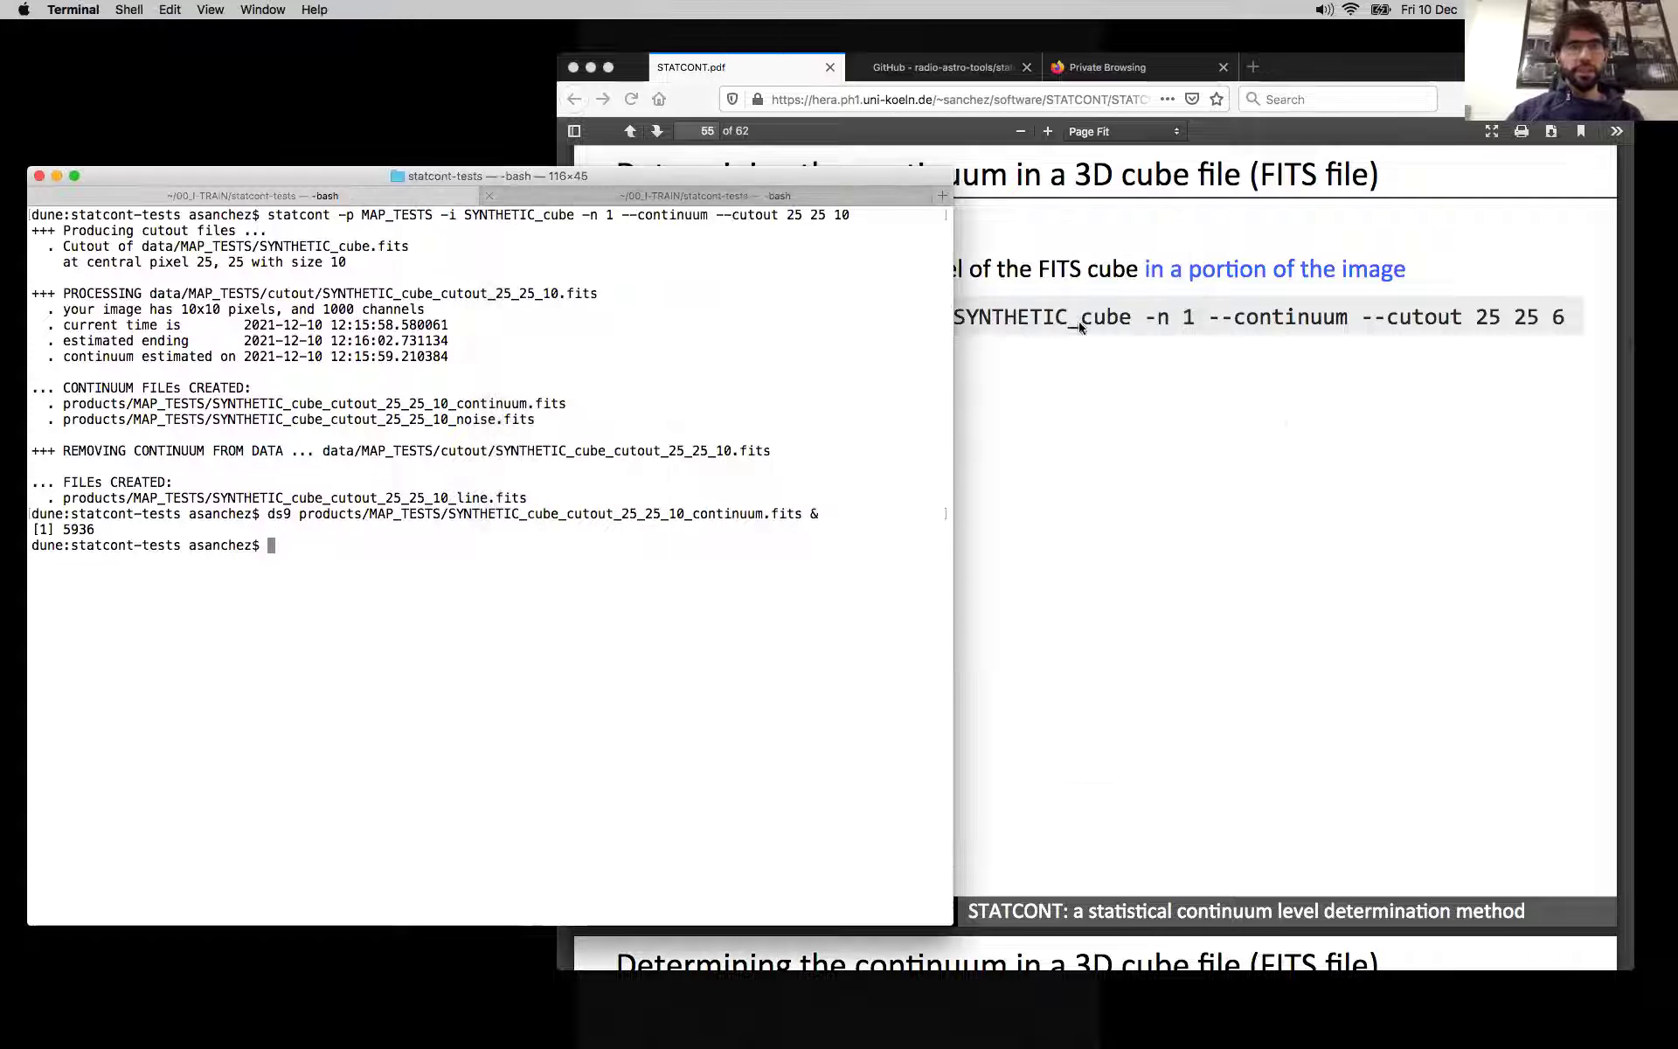
# Step: Return to the STATCONT.pdf slides and read through the cutout output and spectral index pages up to the final page, 62
pyautogui.click(1316, 435)
pyautogui.press('Right')
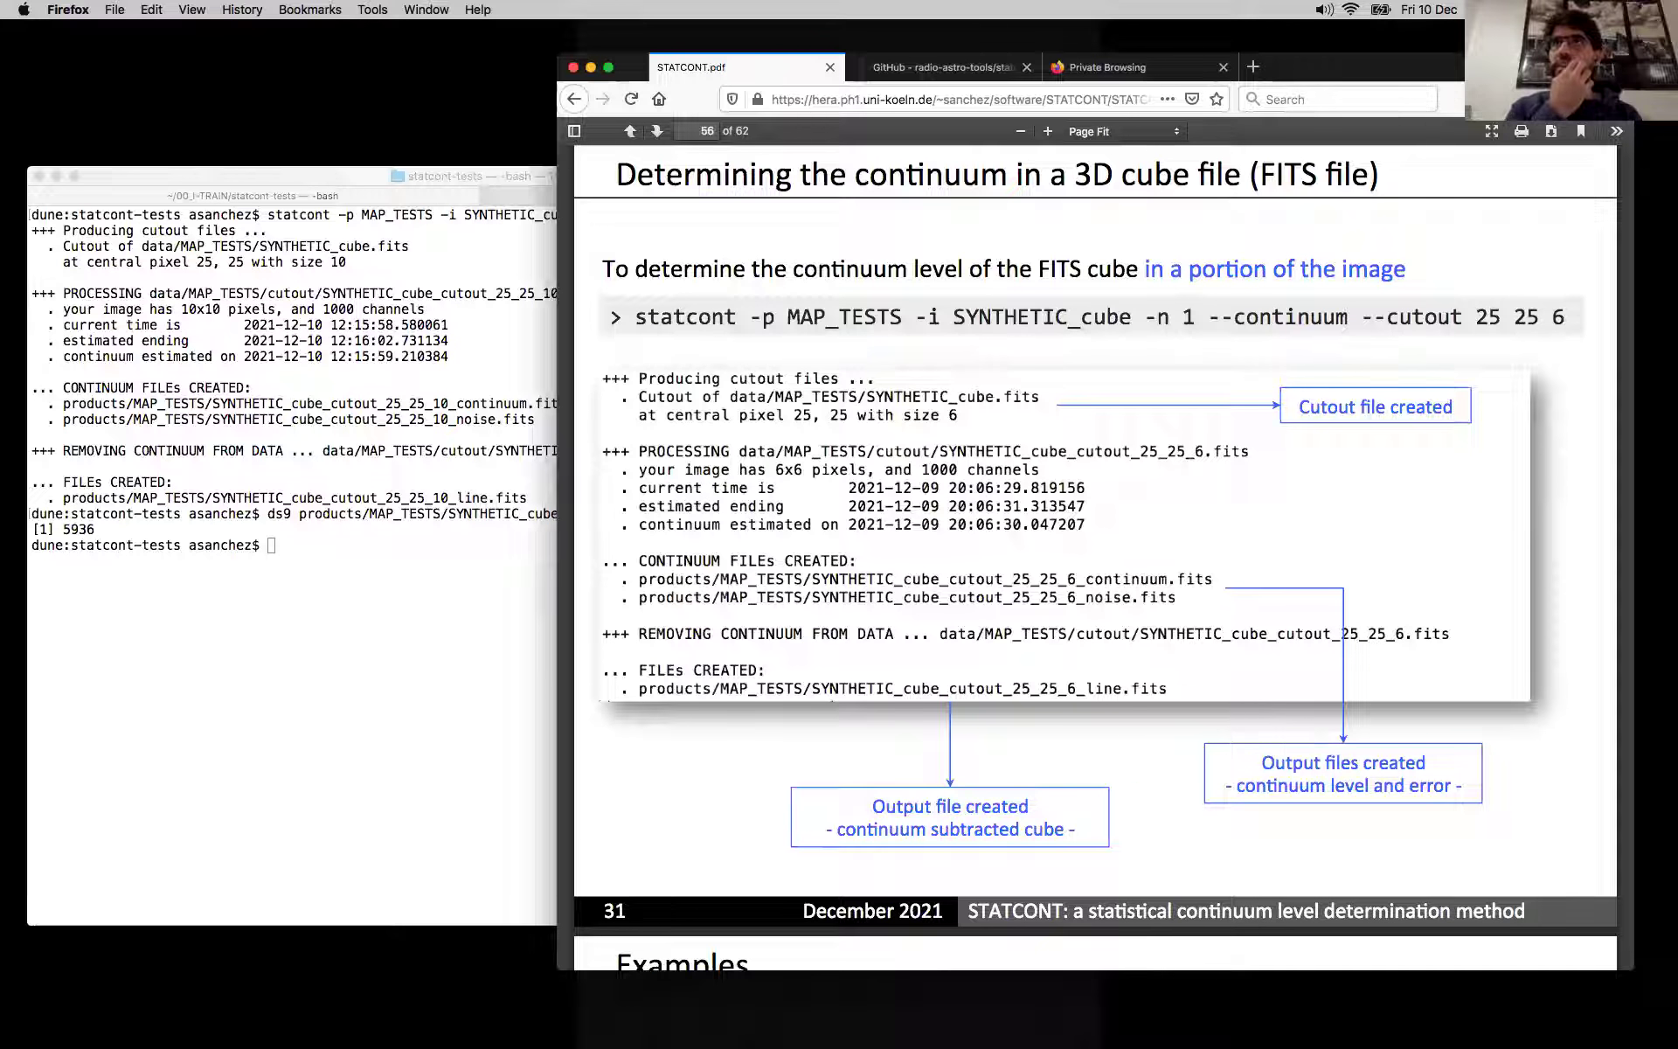
pyautogui.press('Right')
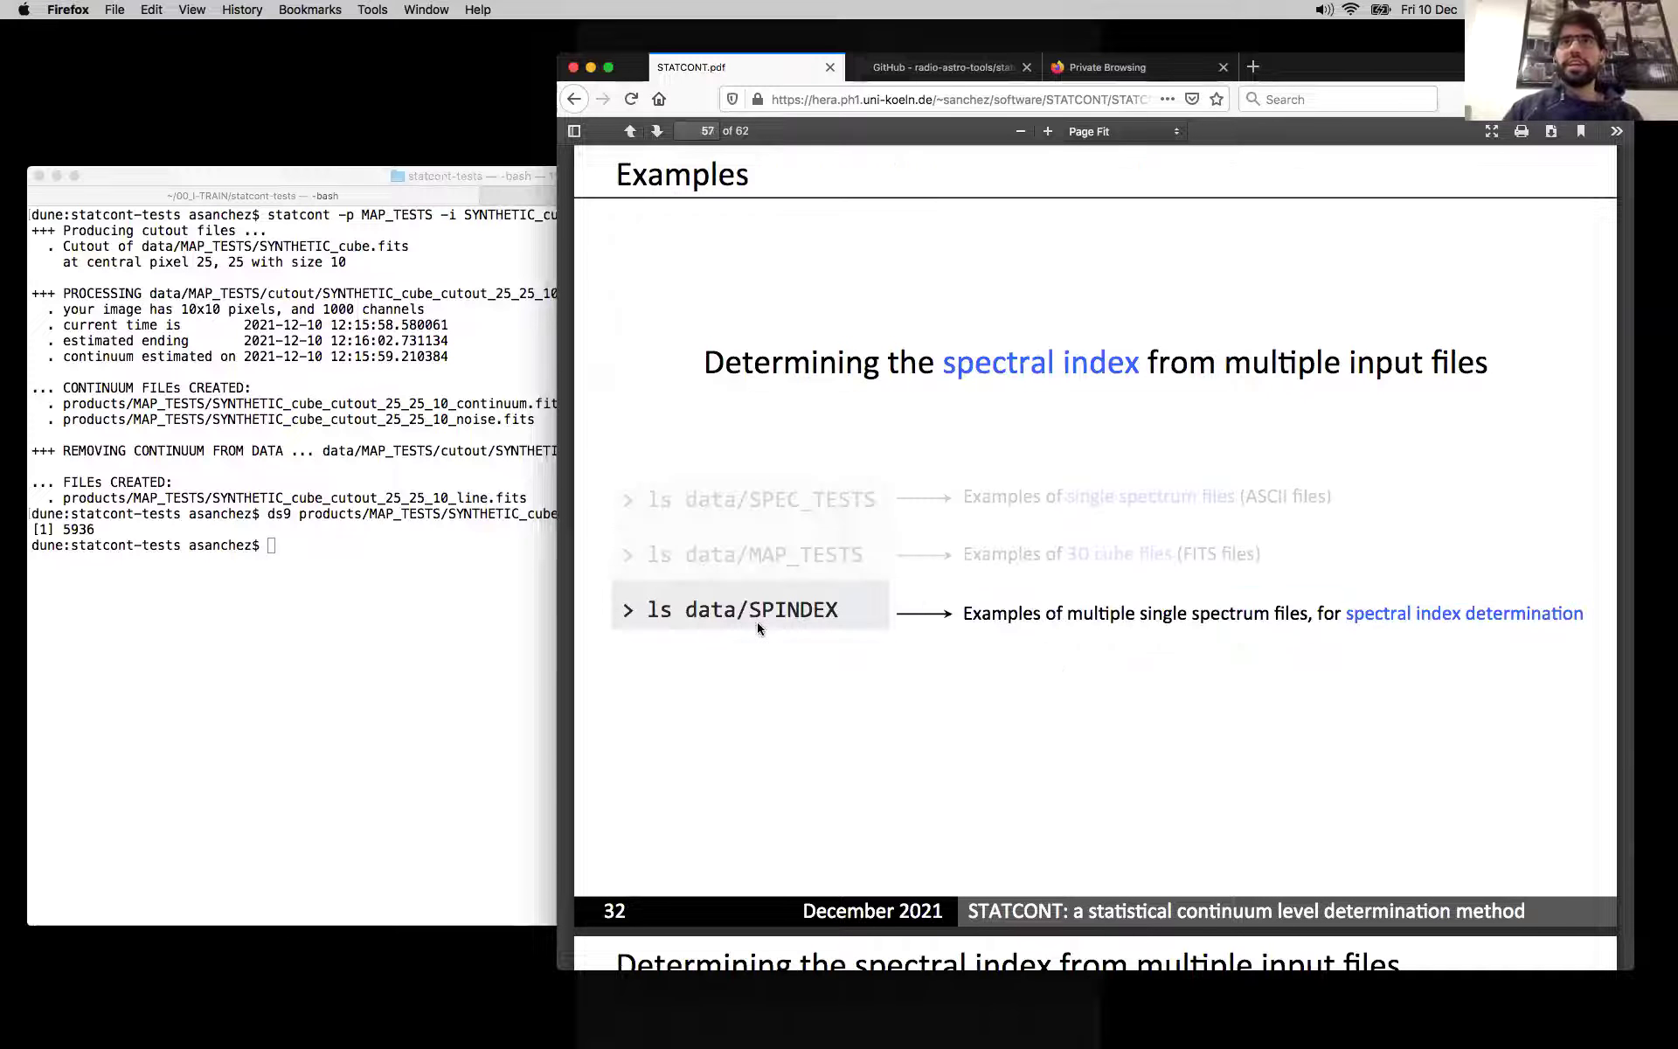
pyautogui.press('Right')
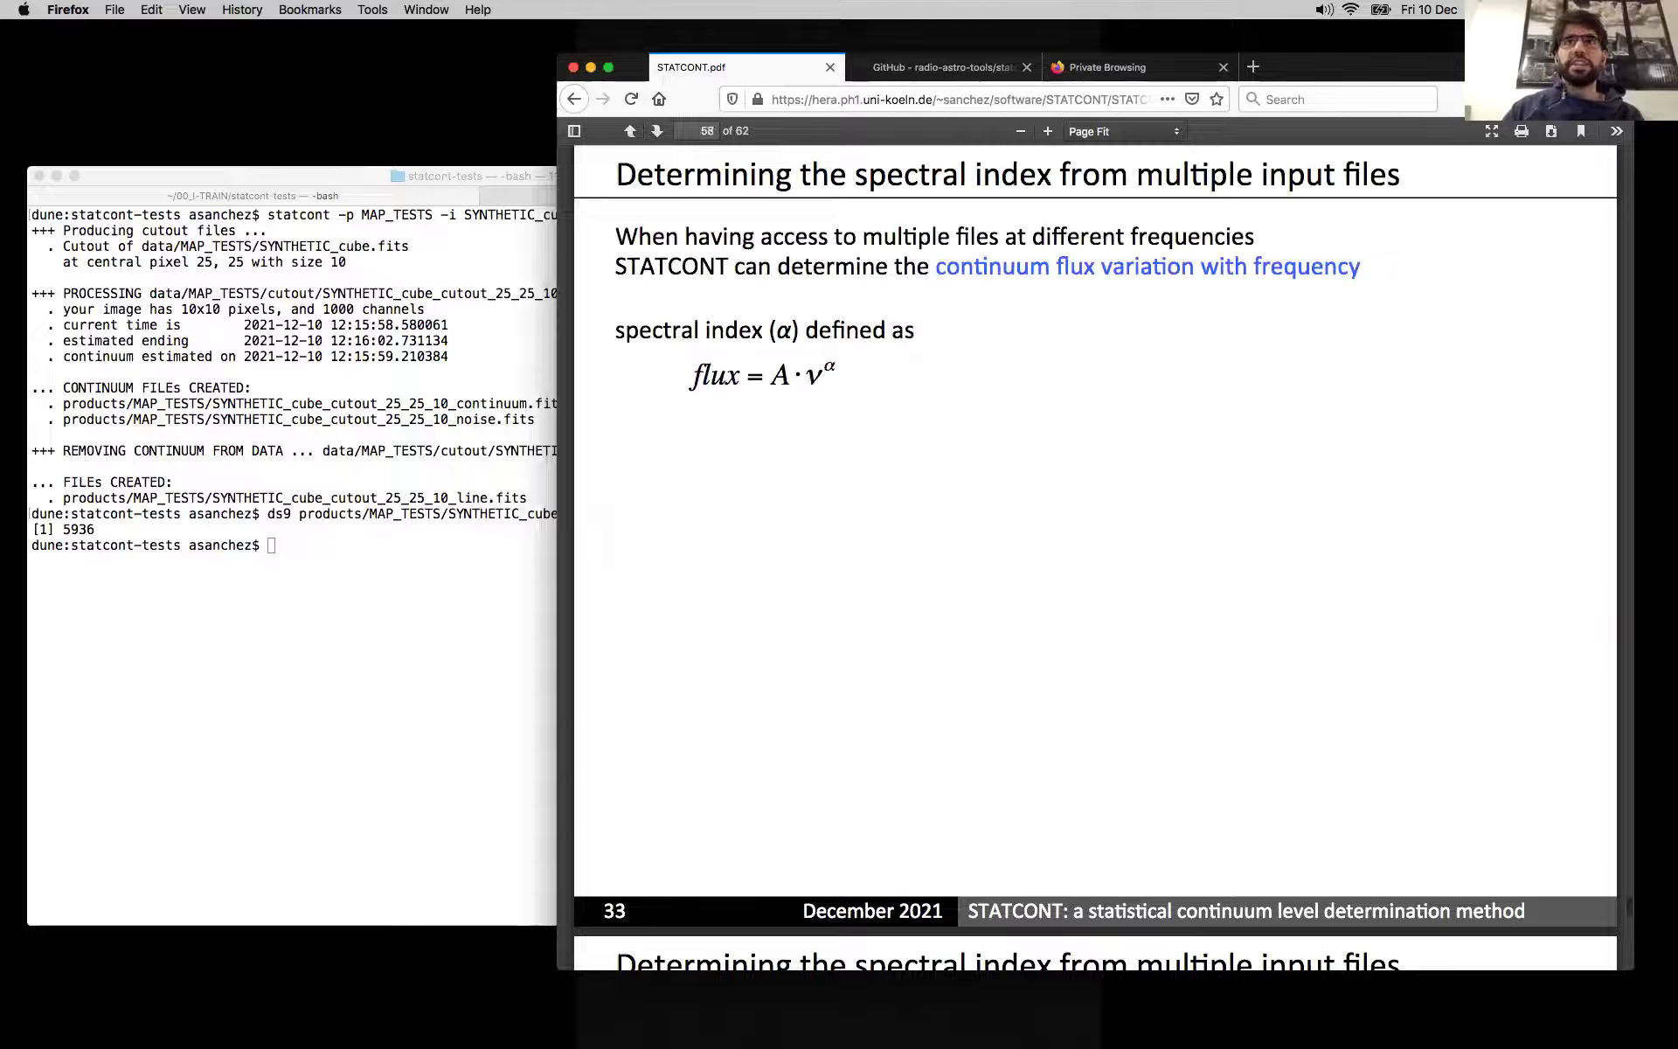
pyautogui.press('Right')
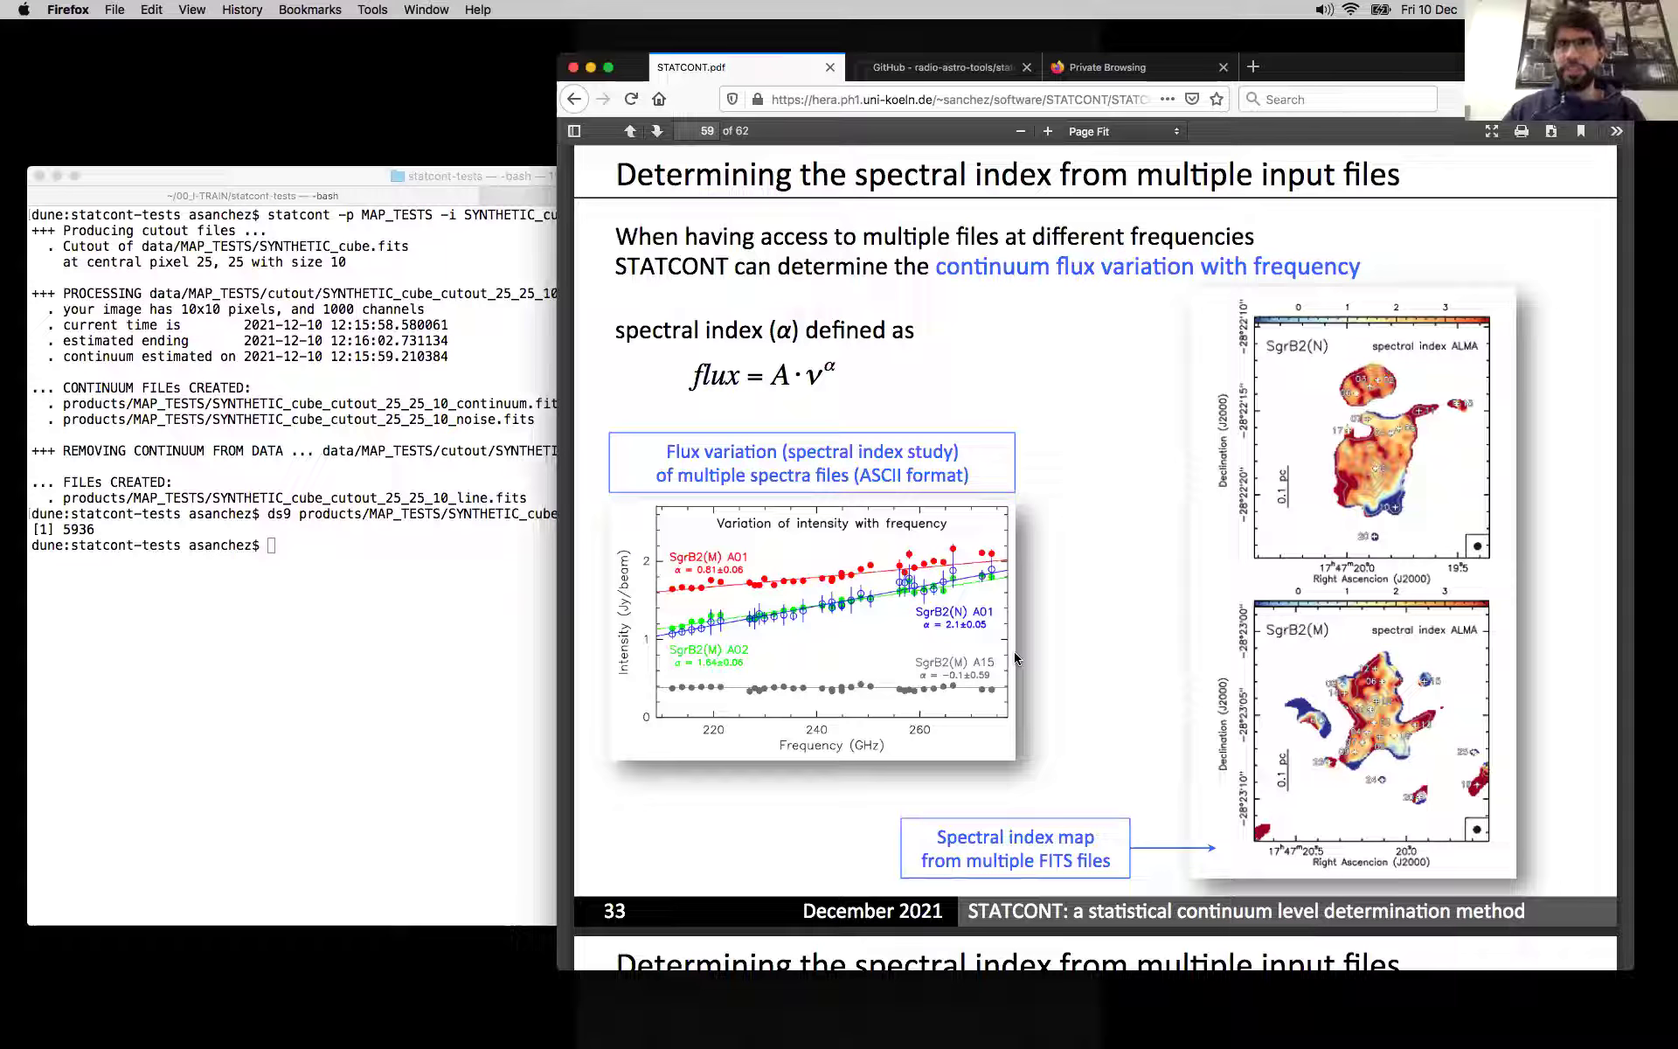
pyautogui.press('Right')
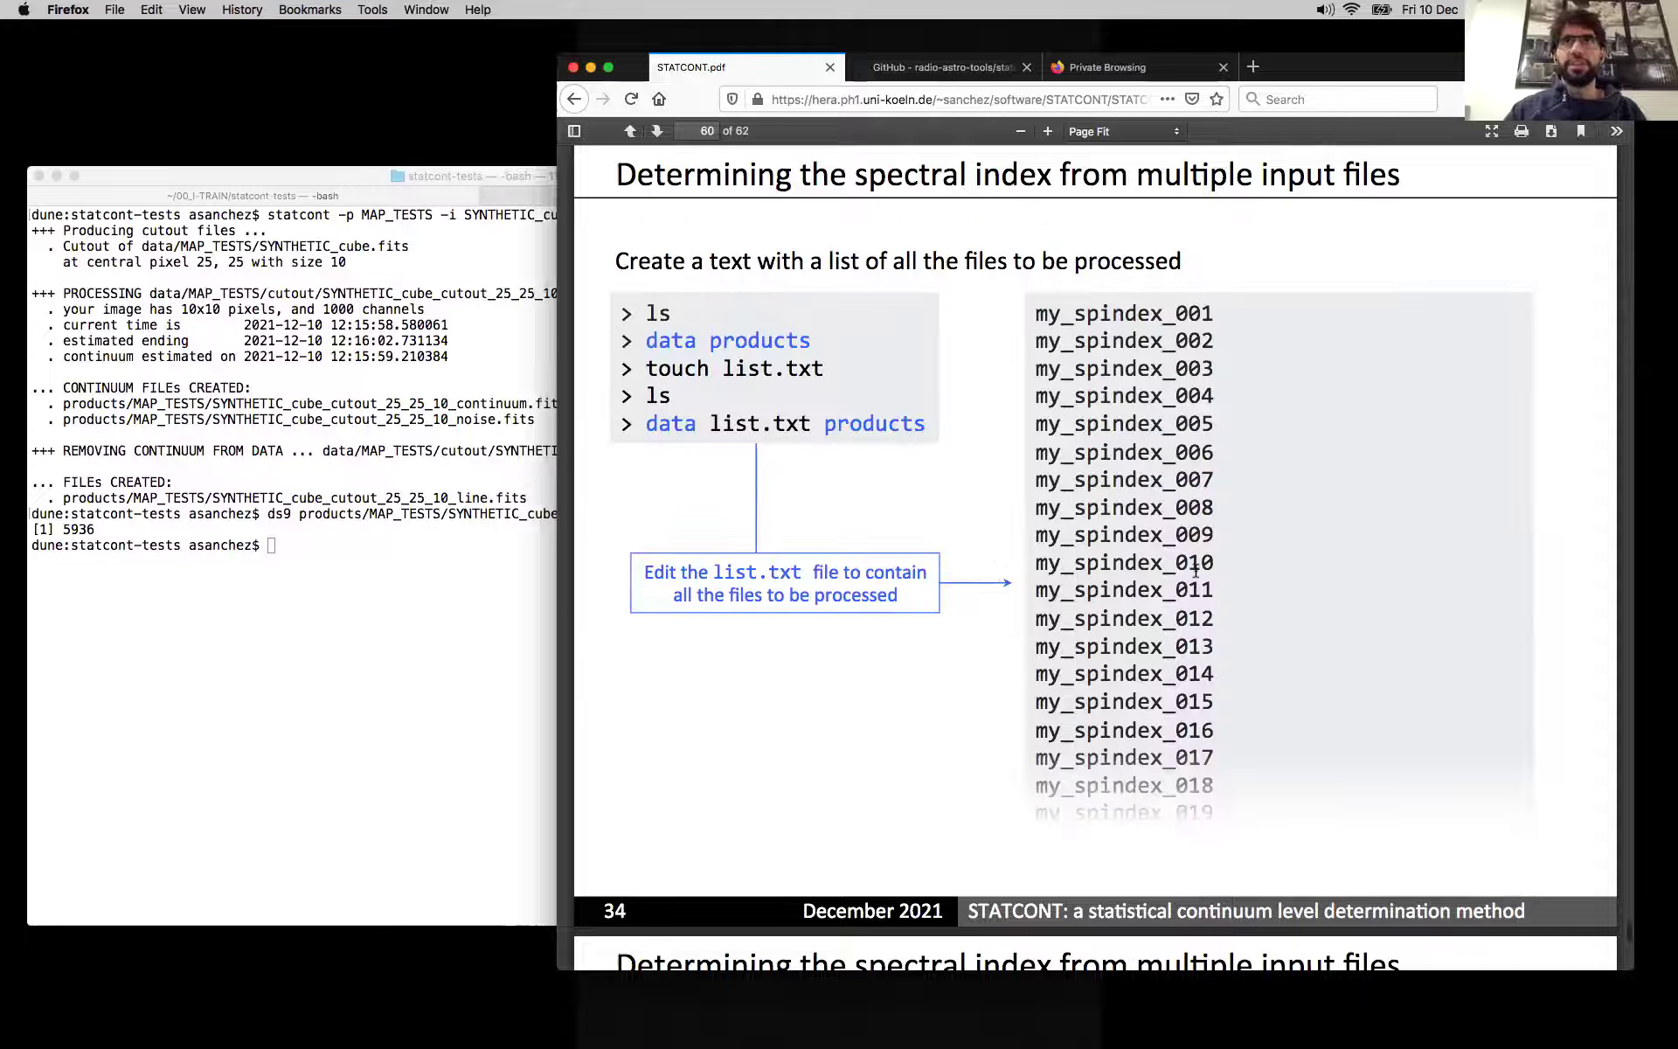
pyautogui.press('Right')
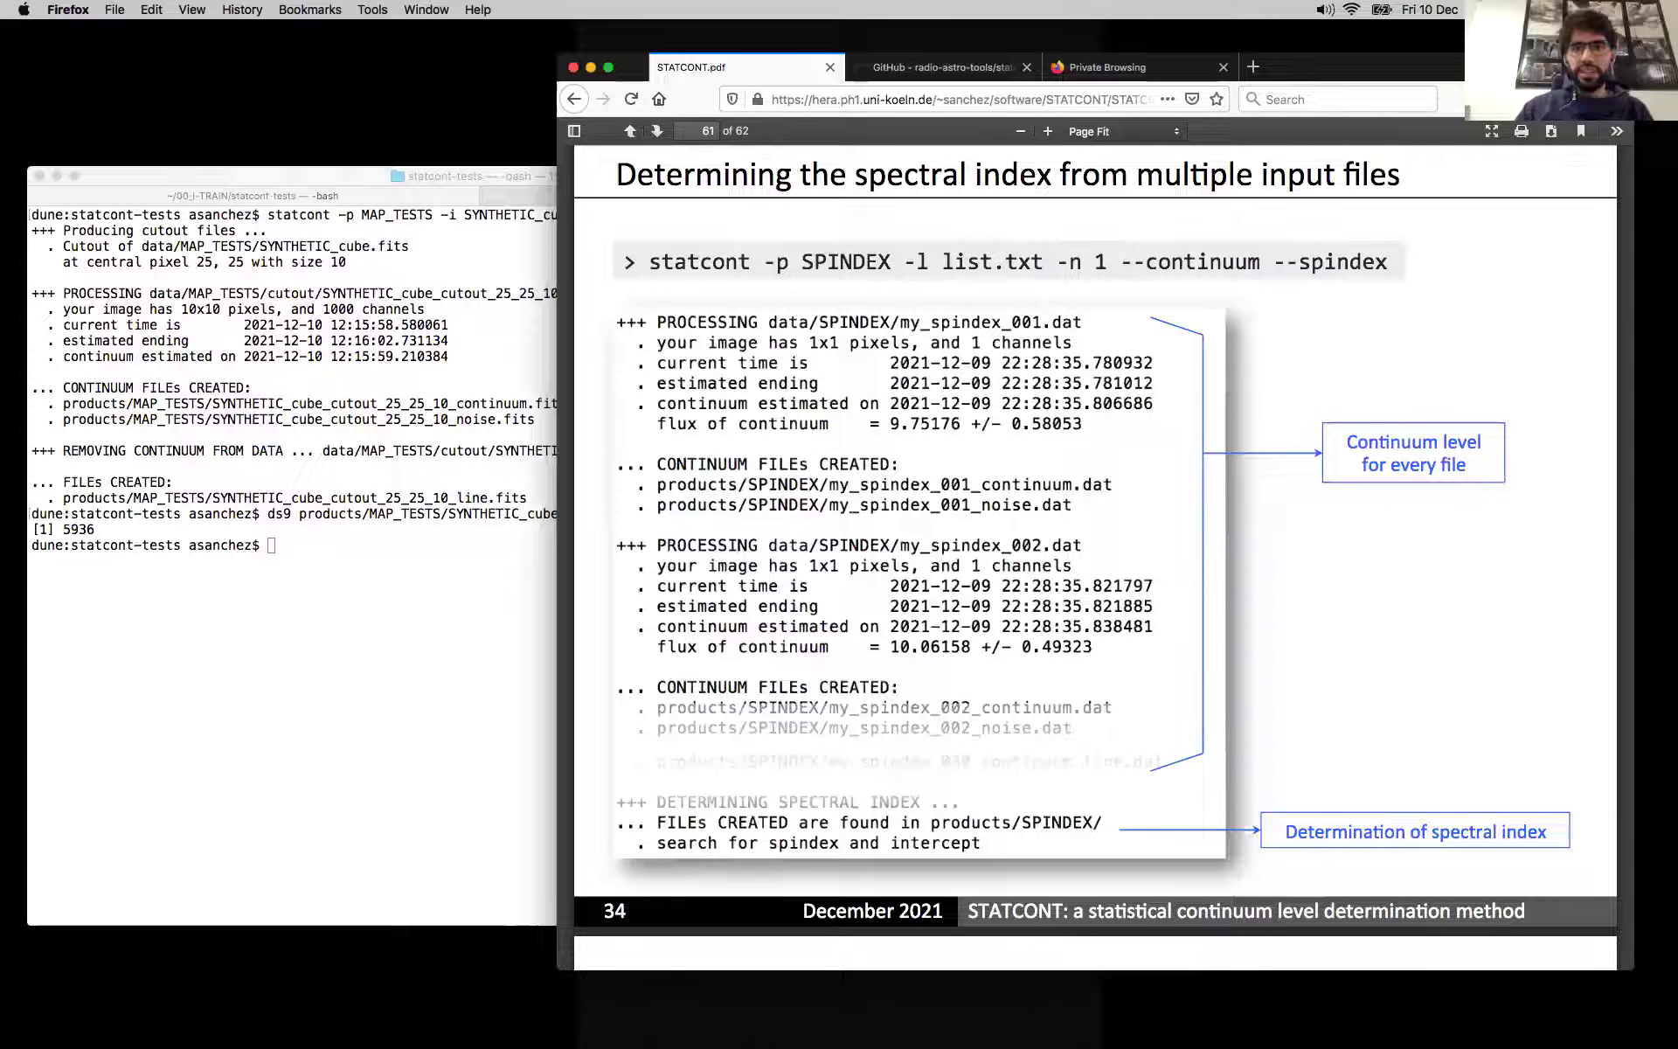
pyautogui.press('Right')
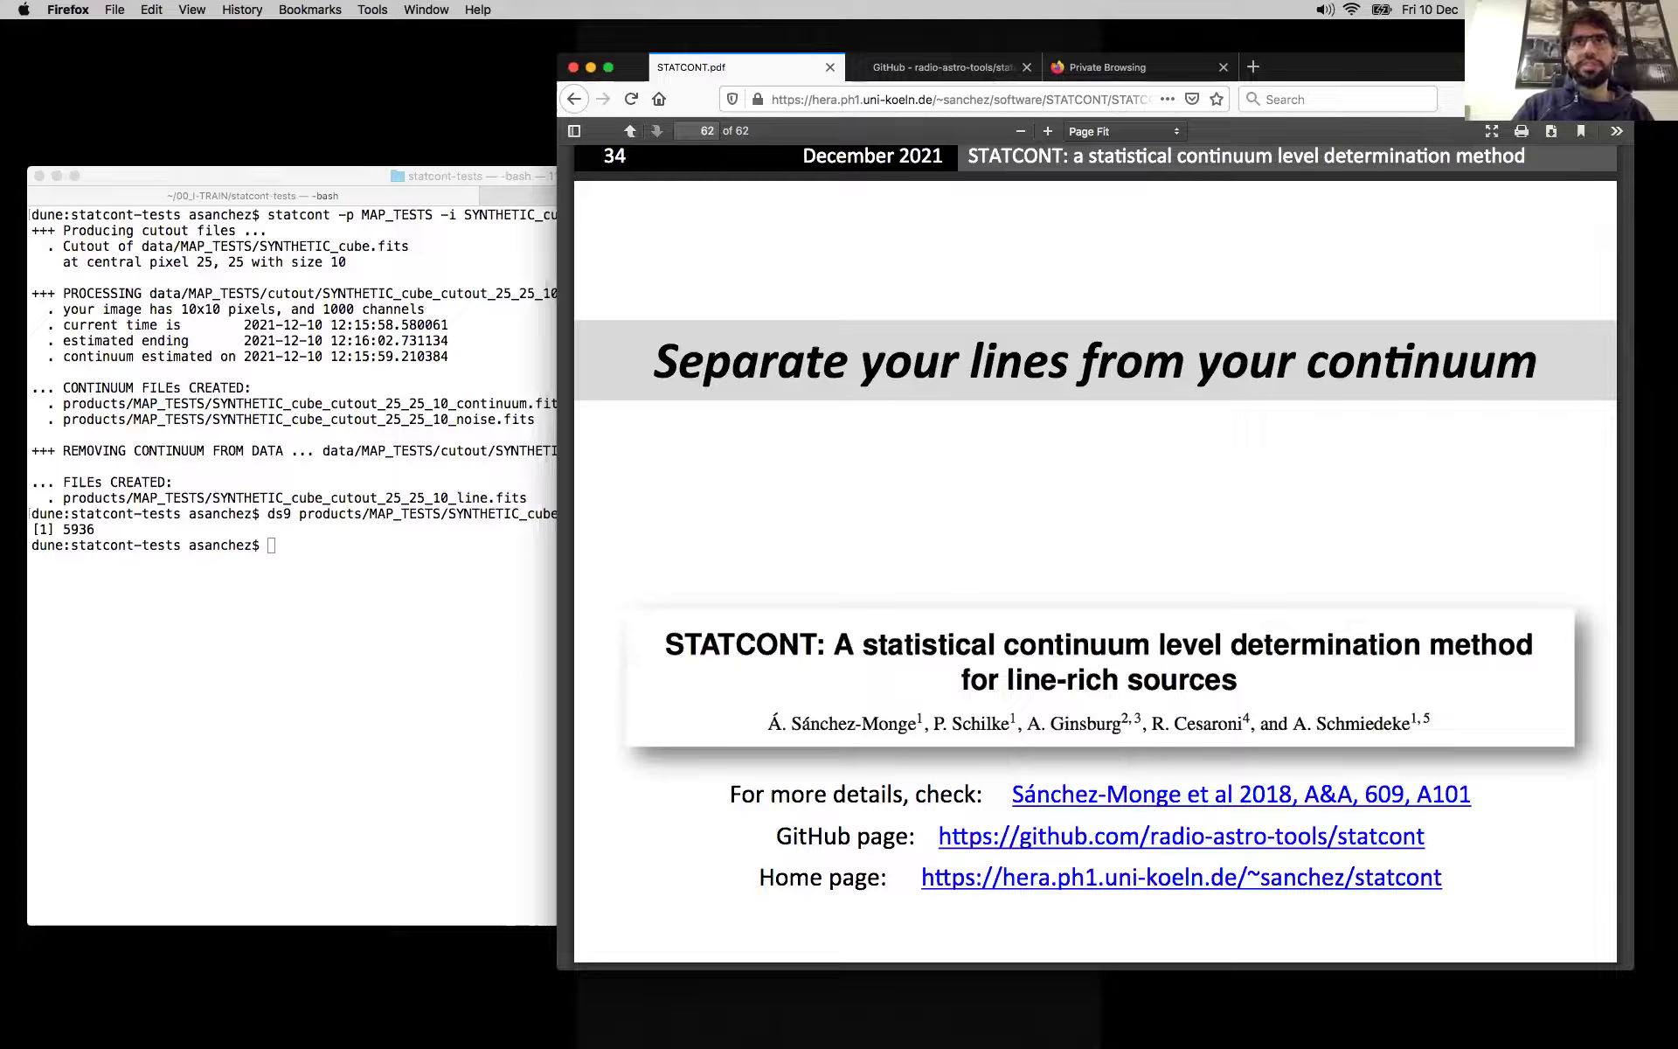